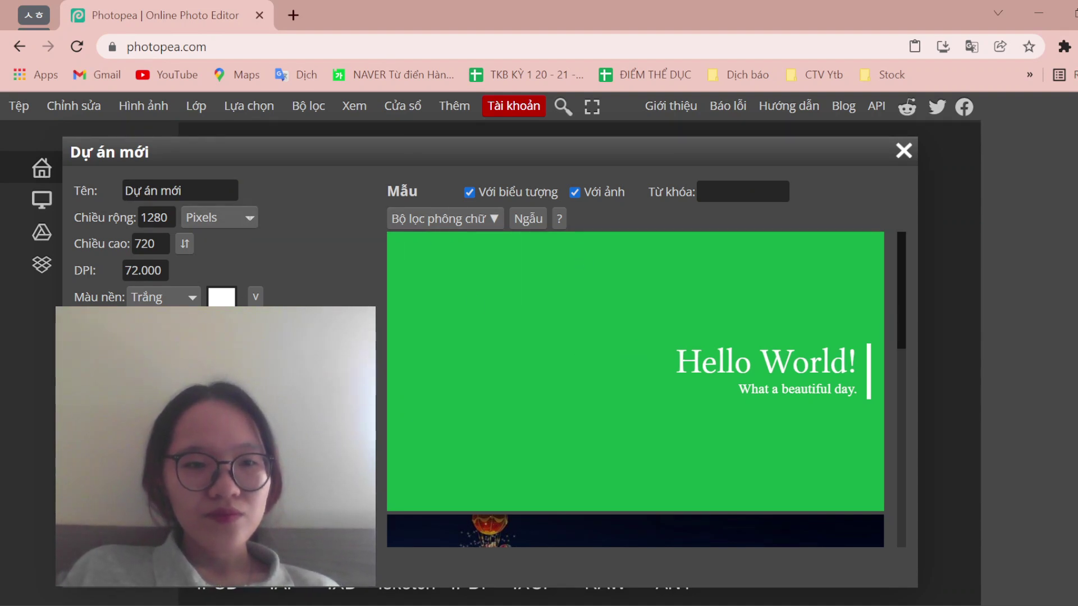
- Confirm the New Project dialog to create the blank white 1280×720 document
{"action": "key", "text": "Return"}
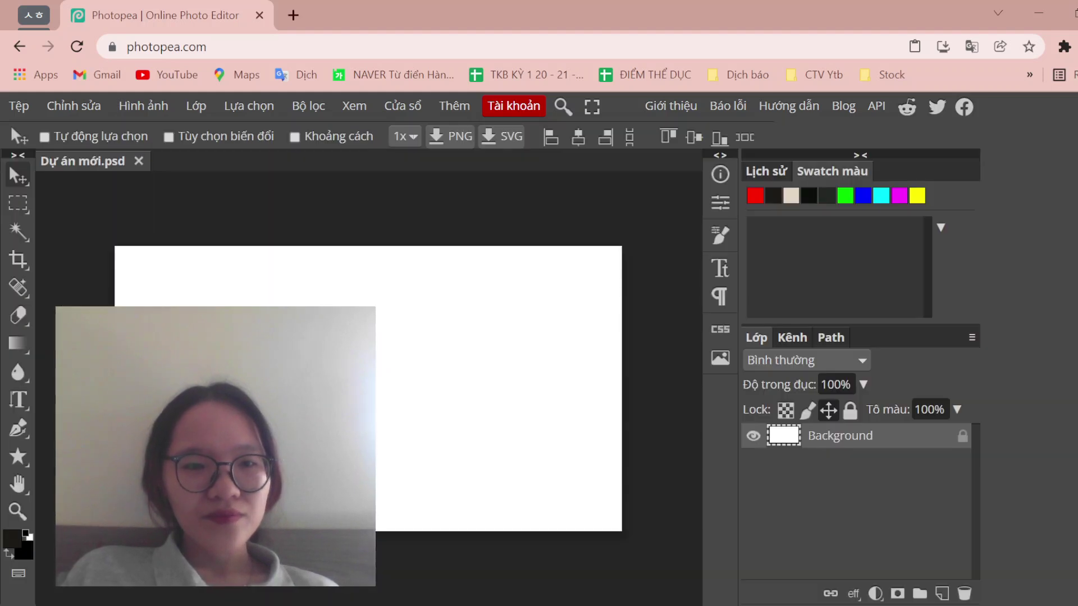
{"action": "key", "text": "Delete"}
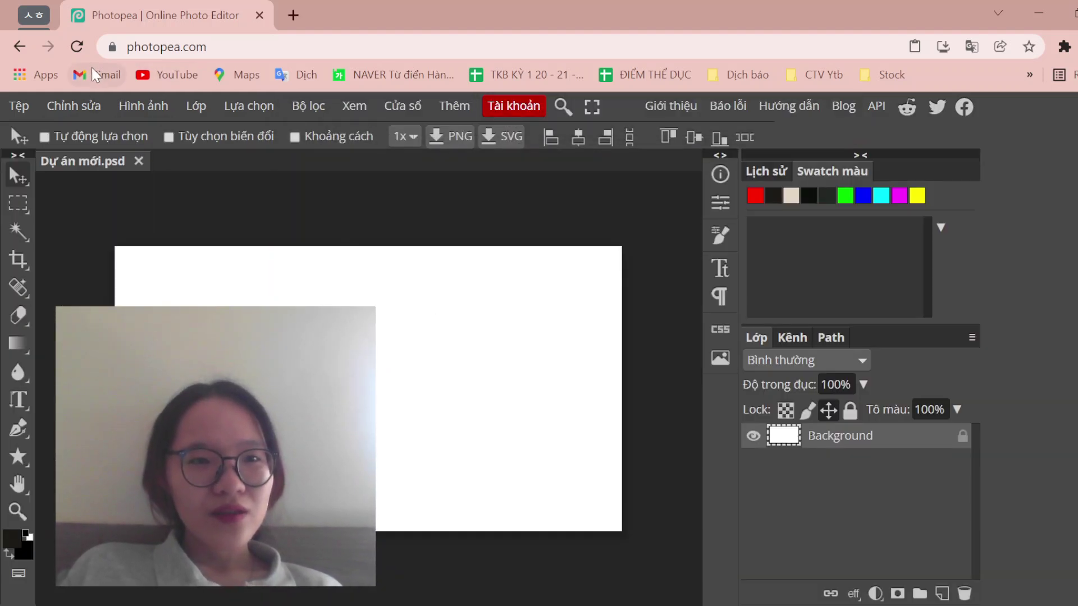
{"action": "left_click", "coordinate": [16, 111]}
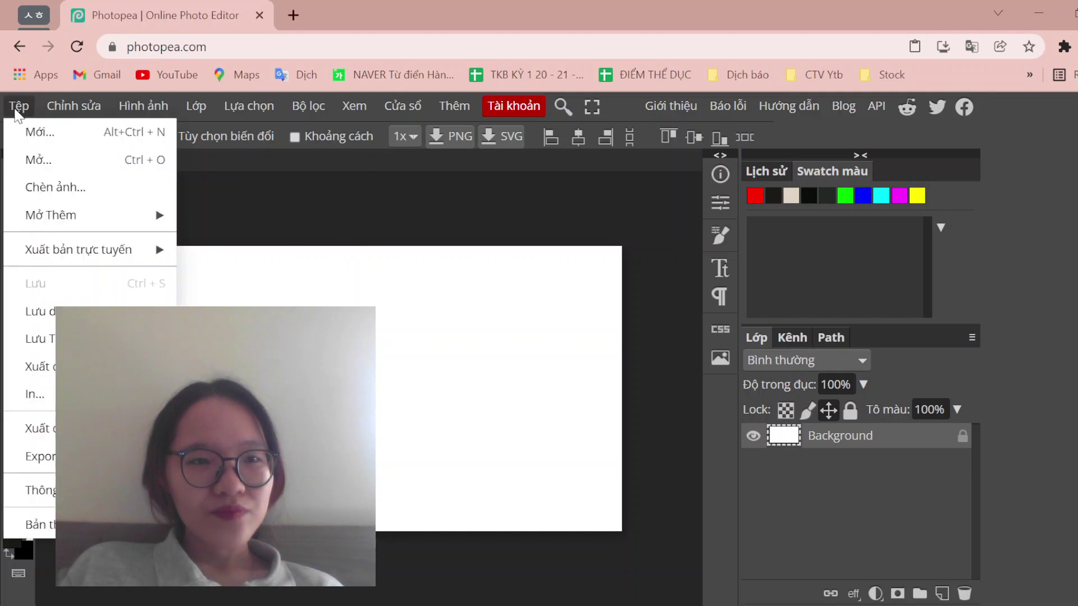
{"action": "left_click", "coordinate": [82, 191]}
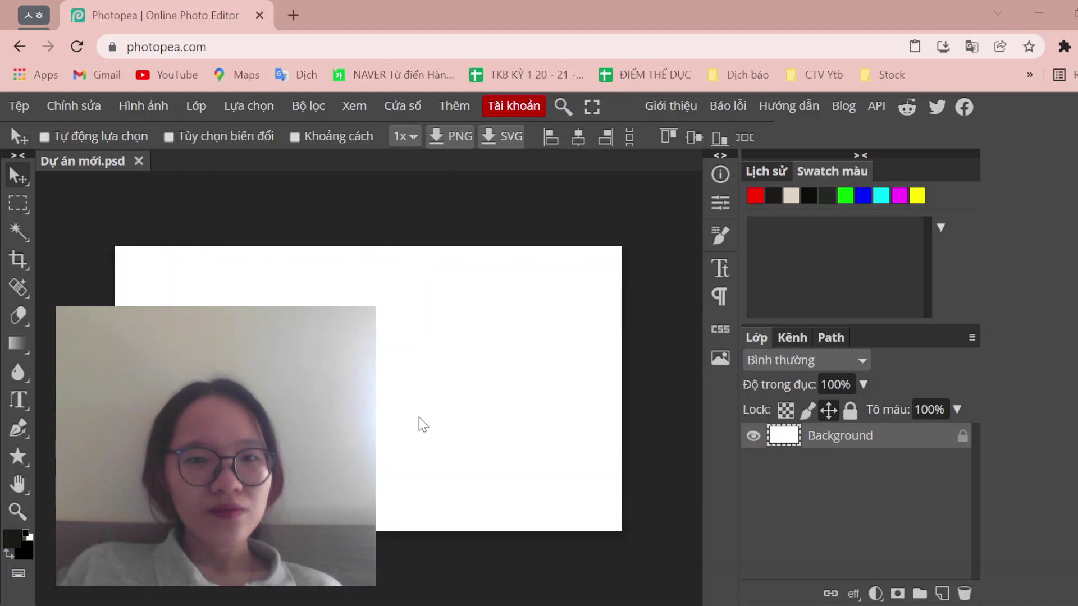
{"action": "key", "text": "ctrl+v"}
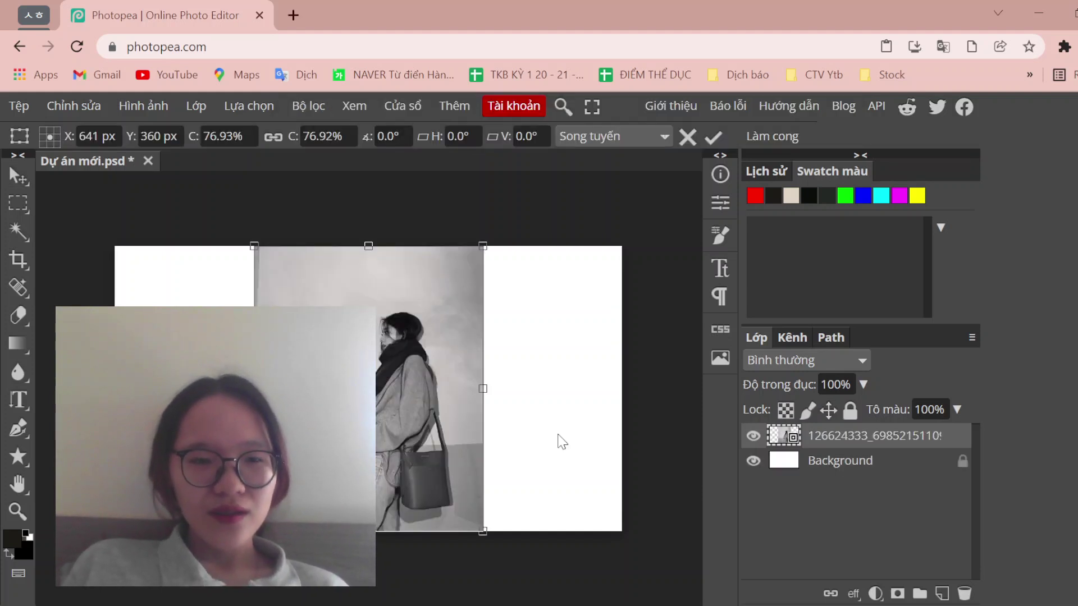
{"action": "key", "text": "Return"}
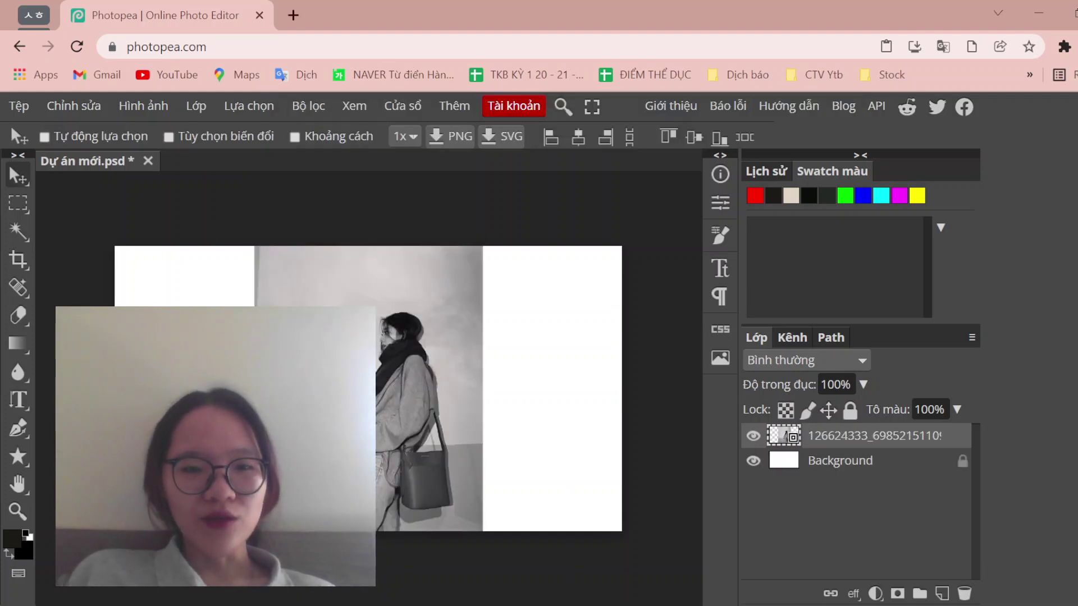
{"action": "key", "text": "ctrl+z"}
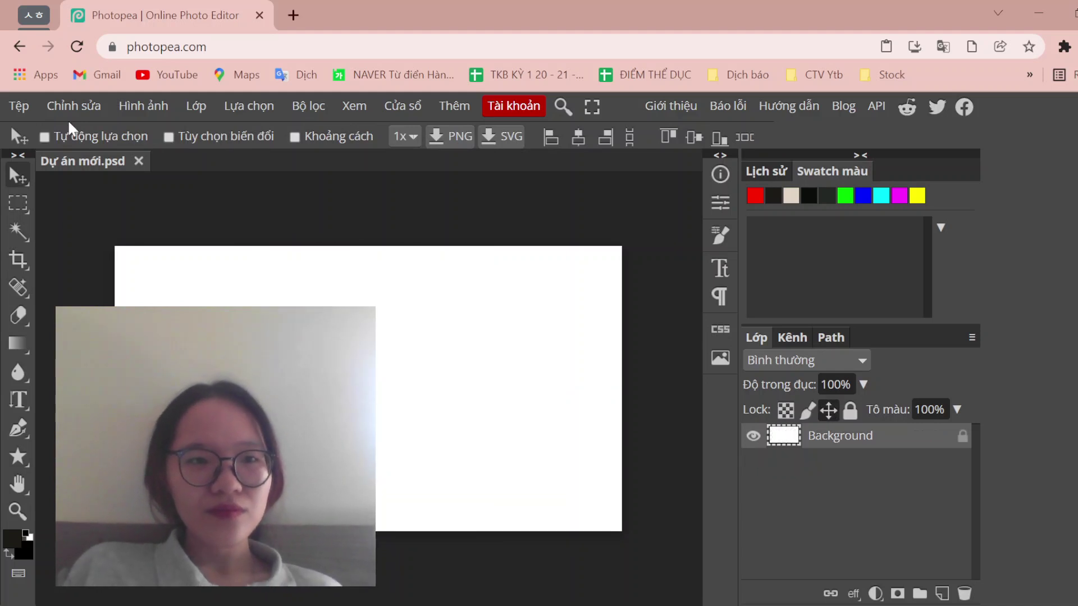
- Insert the night-garden photo via File > Chèn ảnh… and commit it as a layer
{"action": "left_click", "coordinate": [17, 107]}
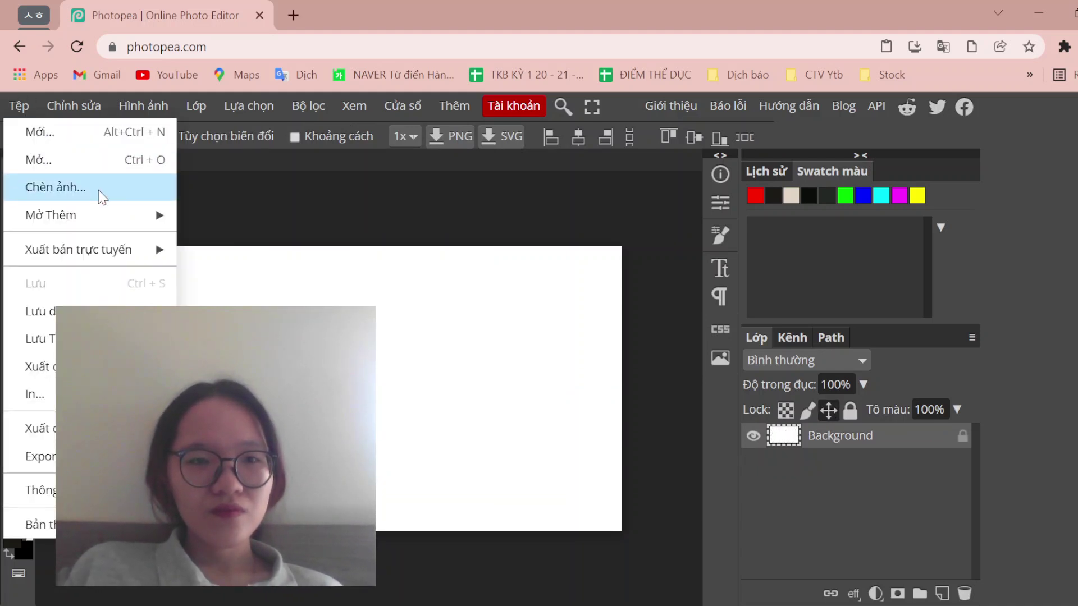
{"action": "left_click", "coordinate": [99, 189]}
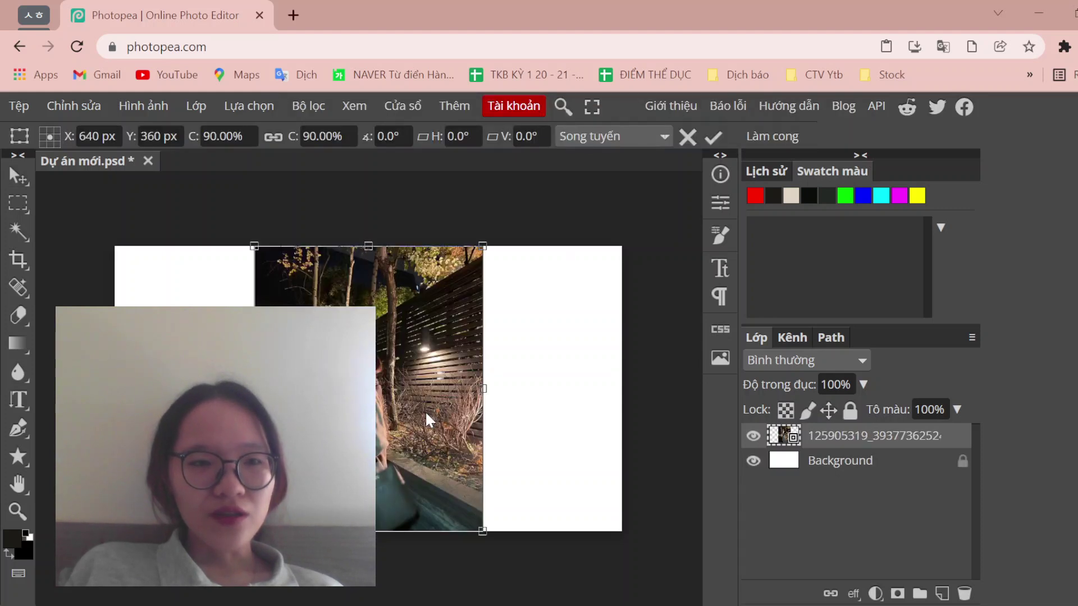
{"action": "left_click", "coordinate": [19, 172]}
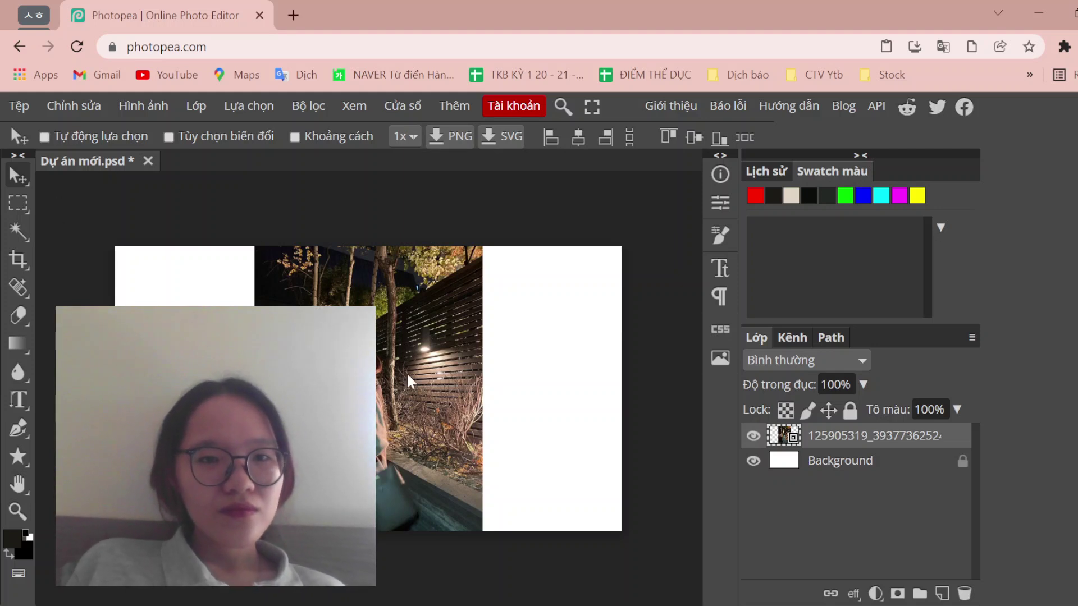
- Drag the night-garden photo layer slightly to the left on the canvas
{"action": "mouse_move", "coordinate": [406, 372]}
{"action": "left_mouse_down"}
{"action": "mouse_move", "coordinate": [354, 372]}
{"action": "mouse_move", "coordinate": [389, 372]}
{"action": "left_mouse_up"}
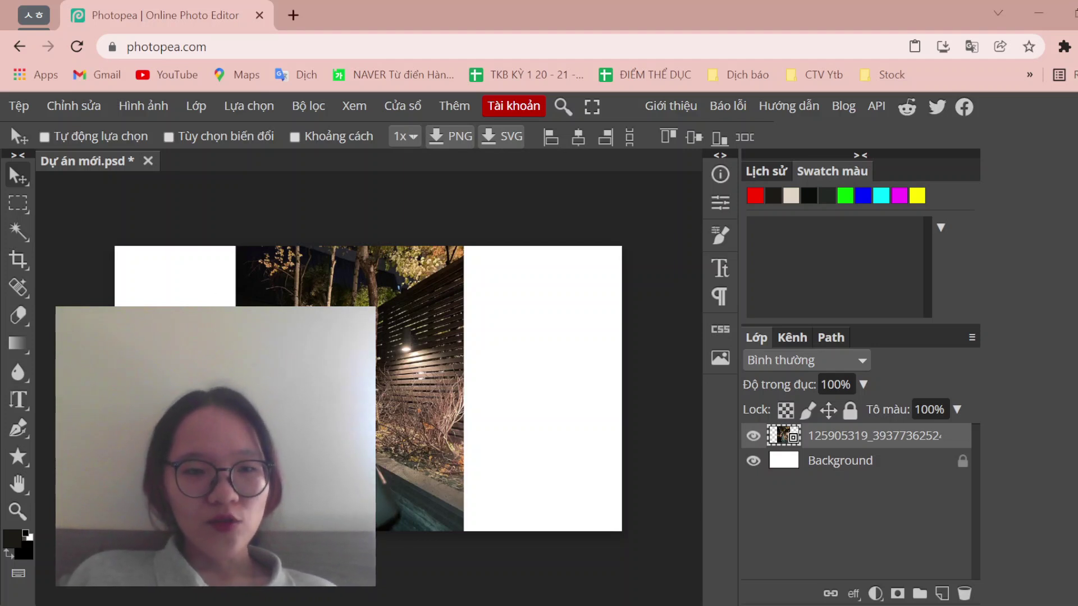
- Try the Marquee and Crop tools, cancelling the crop box with Esc
{"action": "left_click", "coordinate": [24, 207]}
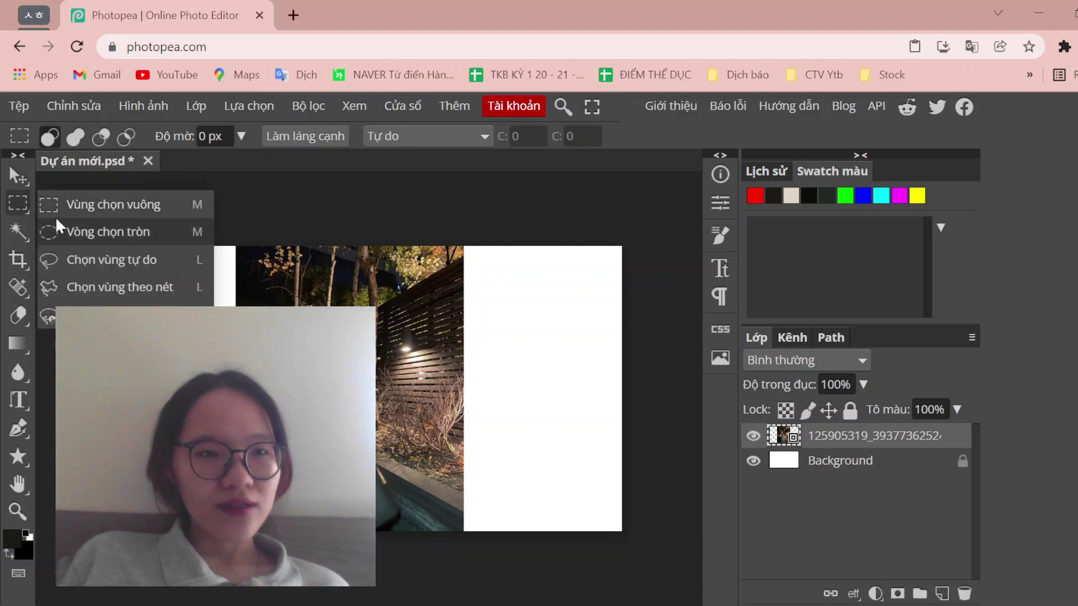
{"action": "left_click", "coordinate": [23, 259]}
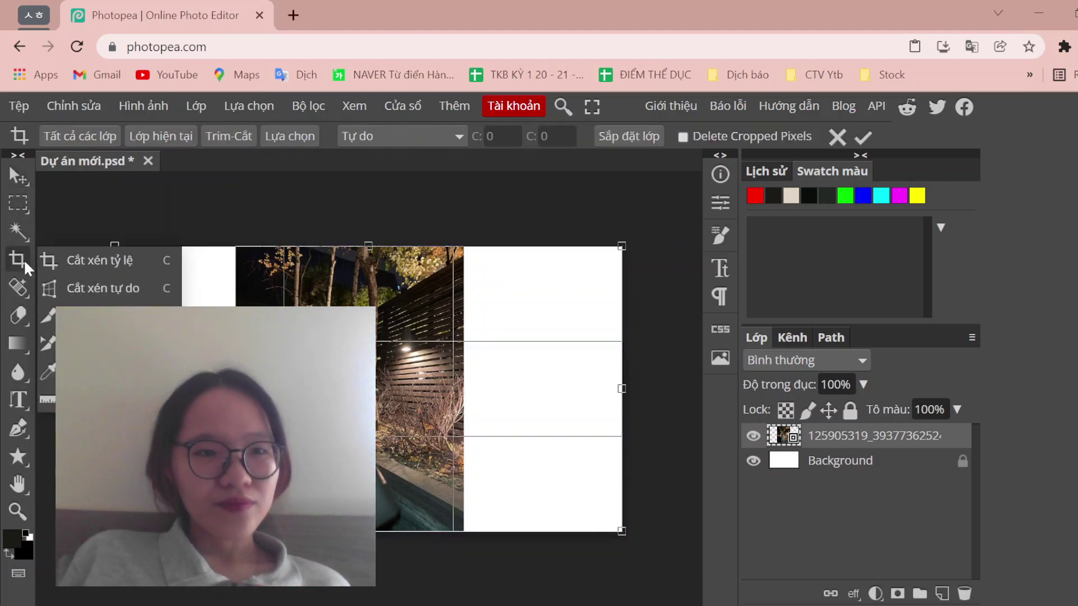
{"action": "key", "text": "Escape"}
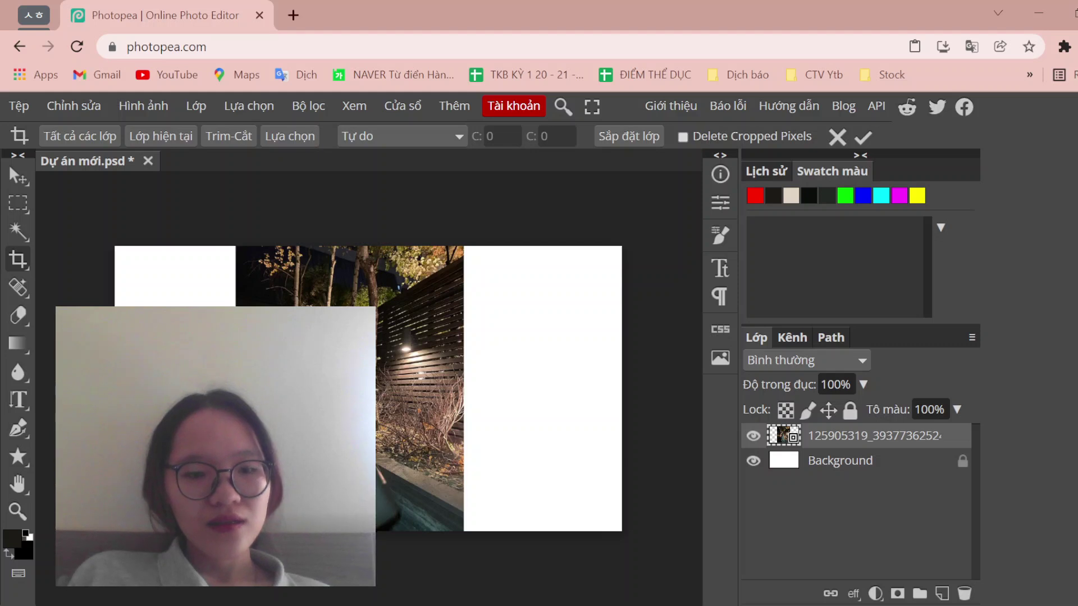
{"action": "left_click_drag", "start_coordinate": [161, 284], "coordinate": [217, 276]}
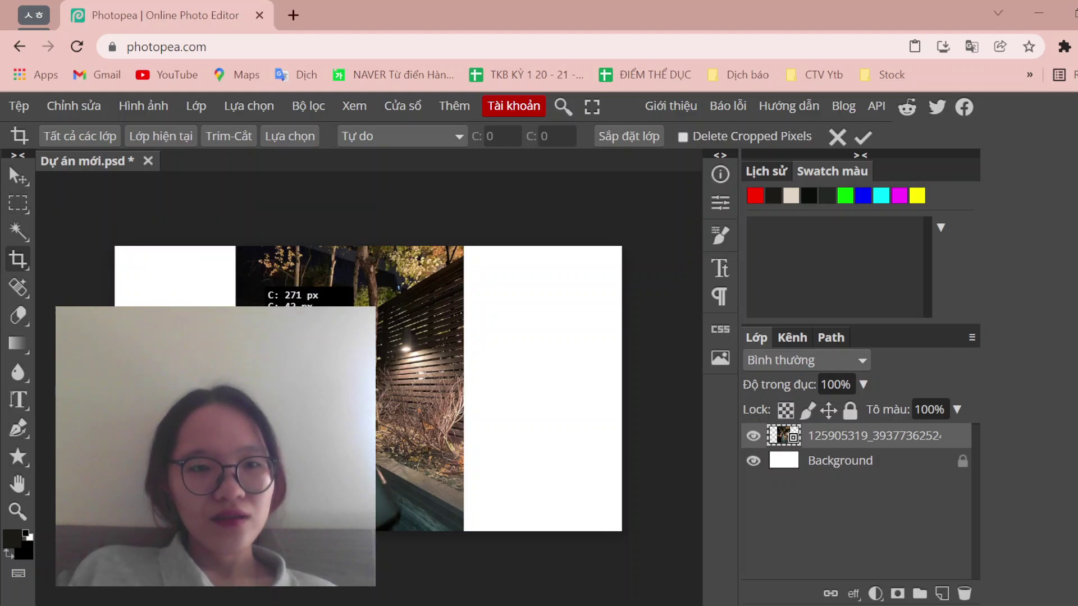
- Return to the Move tool and undo both the photo's move and its placement
{"action": "left_click", "coordinate": [8, 176]}
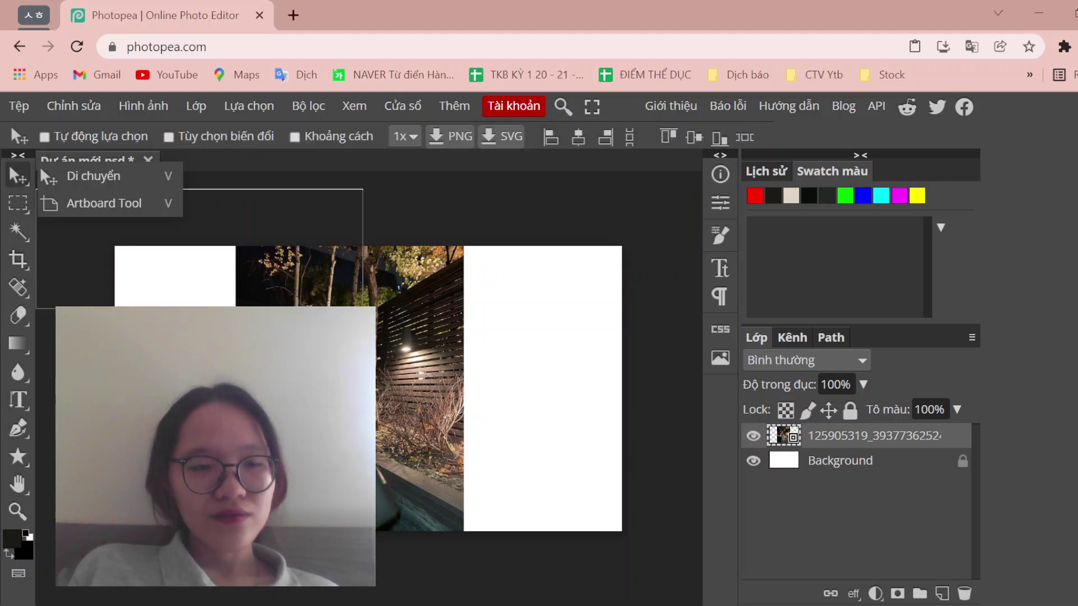
{"action": "left_click", "coordinate": [108, 186]}
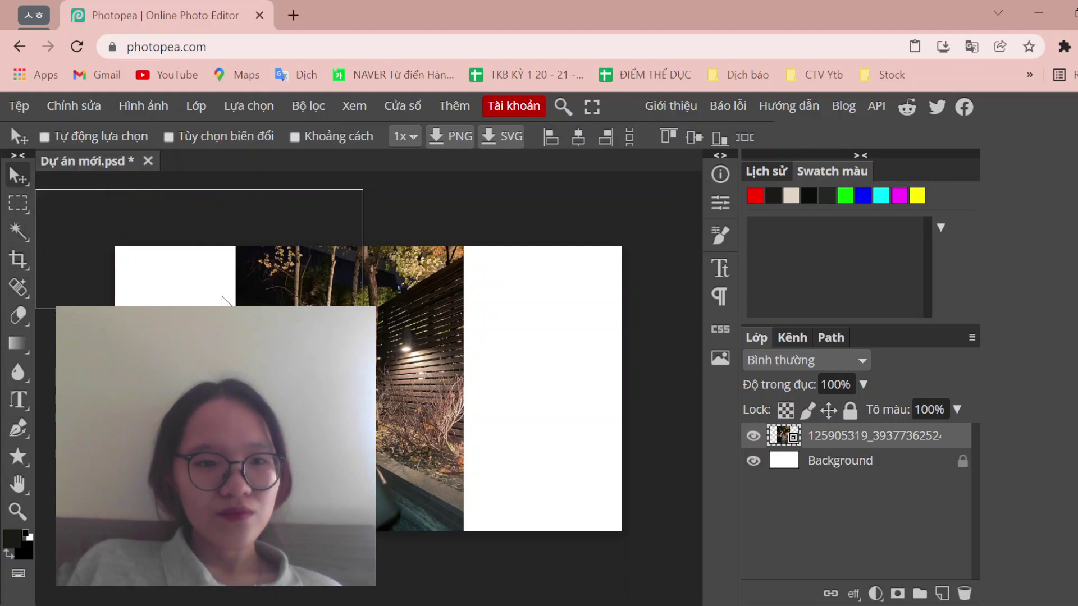
{"action": "key", "text": "shift+Right"}
{"action": "key", "text": "shift+Right"}
{"action": "key", "text": "shift+Right"}
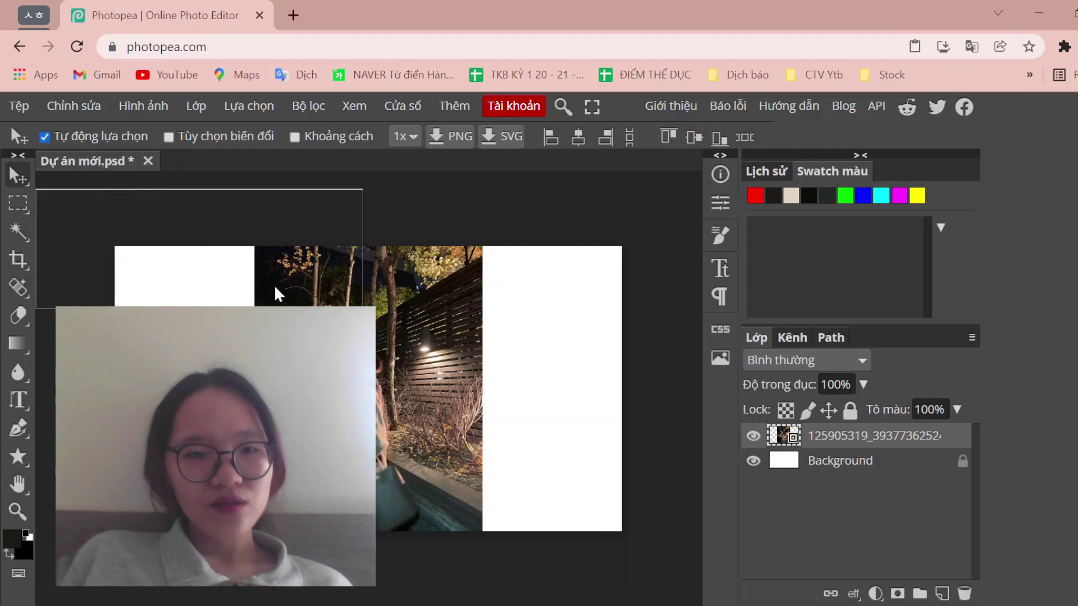
{"action": "key", "text": "Delete"}
{"action": "key", "text": "Delete"}
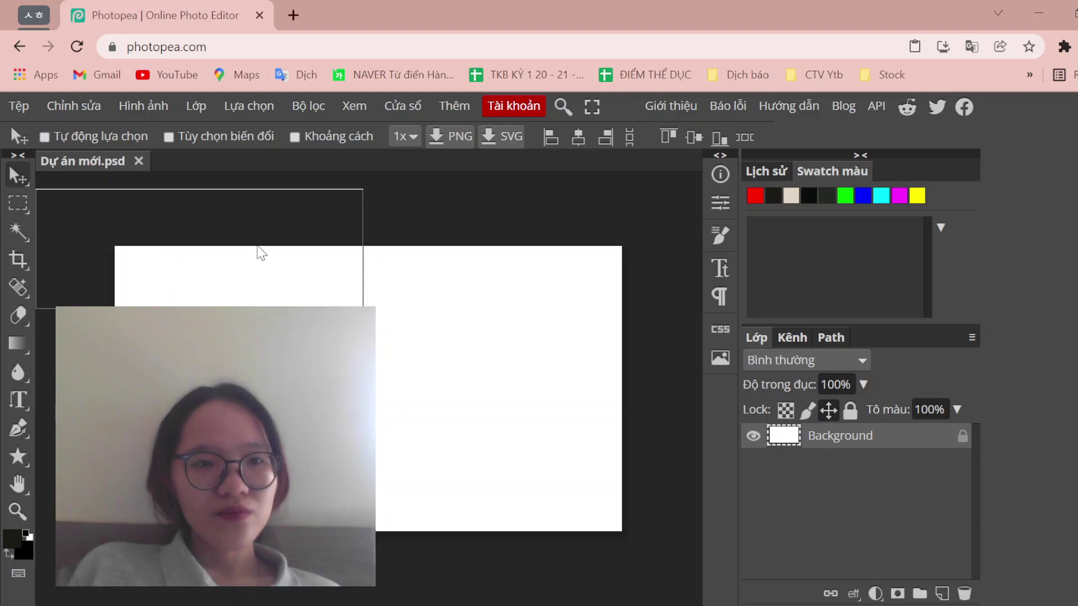
- Insert the night-garden photo again at 90% size via File > Chèn ảnh…
{"action": "left_click", "coordinate": [321, 254]}
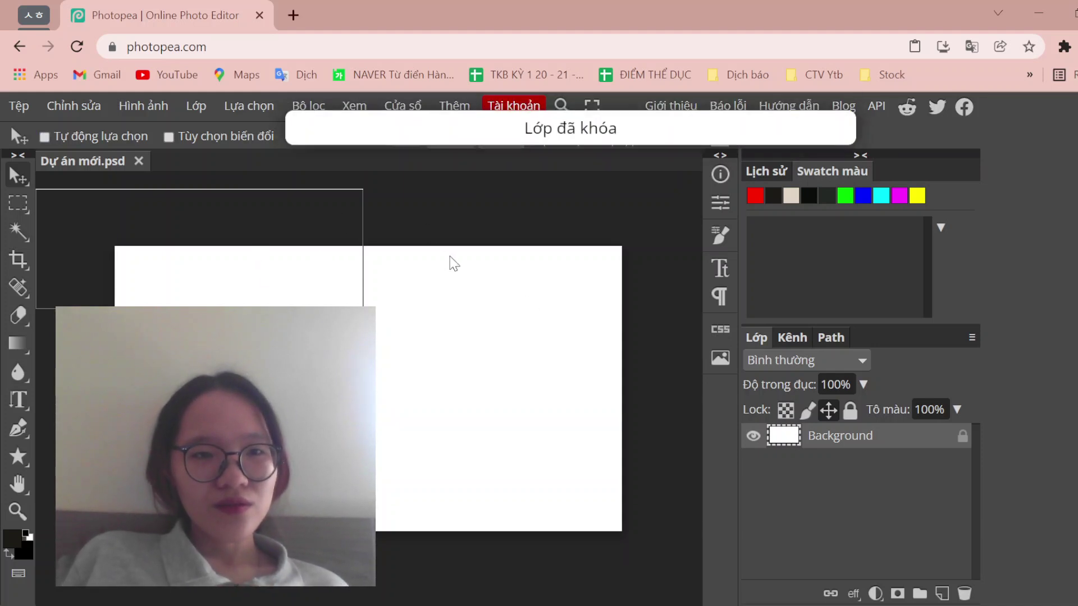
{"action": "left_click", "coordinate": [19, 107]}
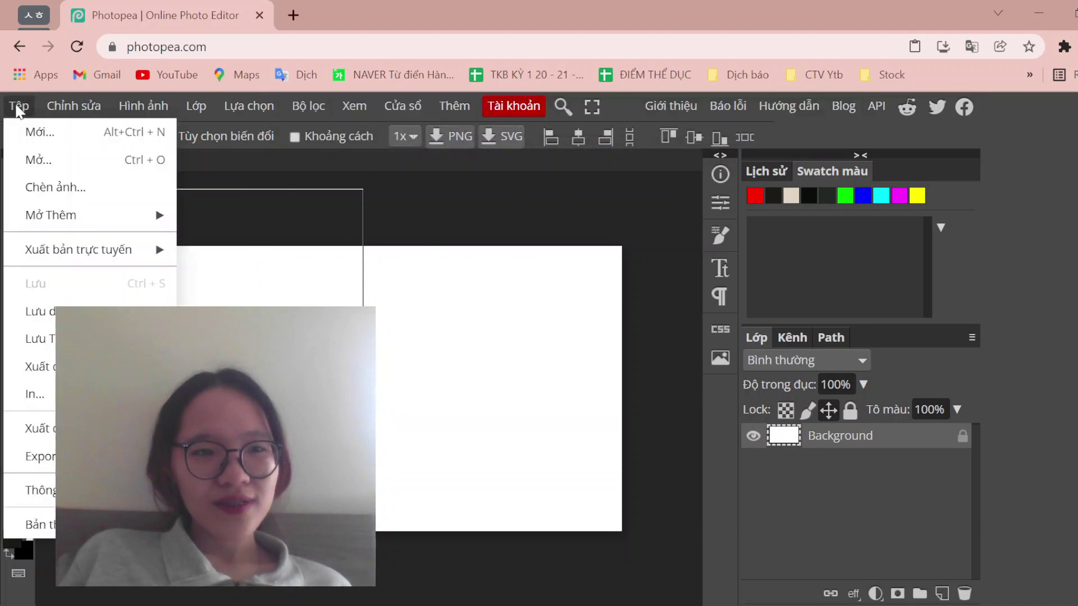
{"action": "left_click", "coordinate": [50, 178]}
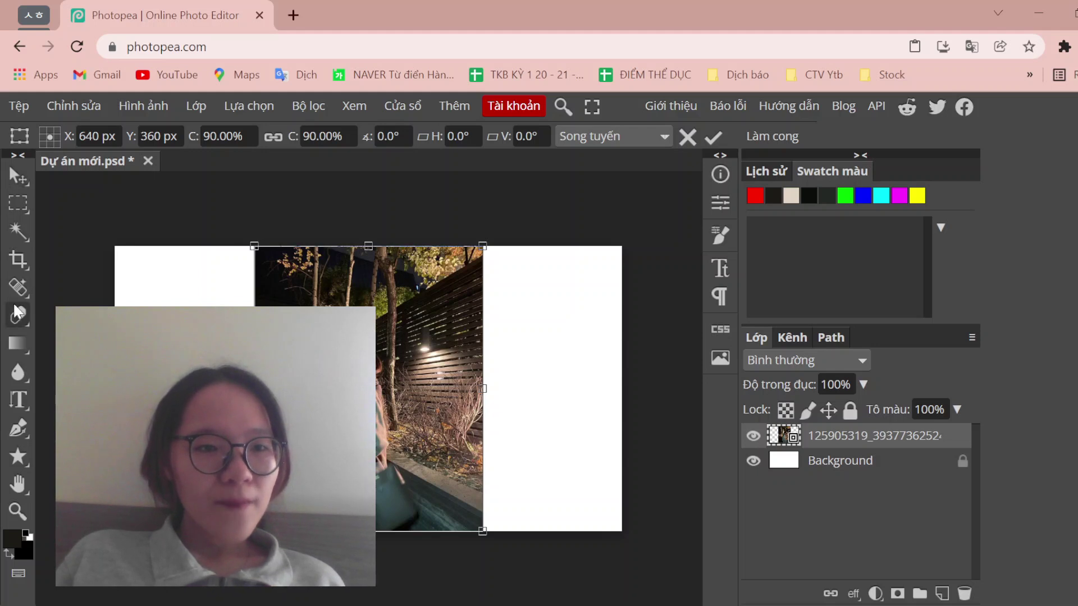
- Commit the photo and draw two slices over its upper part with the Slice tool
{"action": "left_click", "coordinate": [12, 264]}
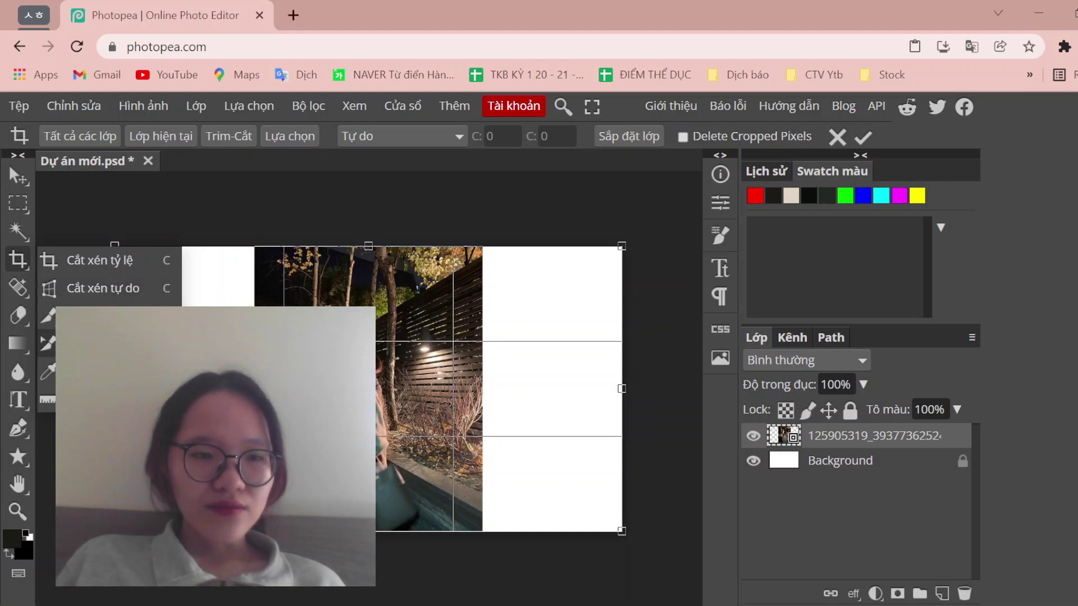
{"action": "left_click", "coordinate": [101, 316]}
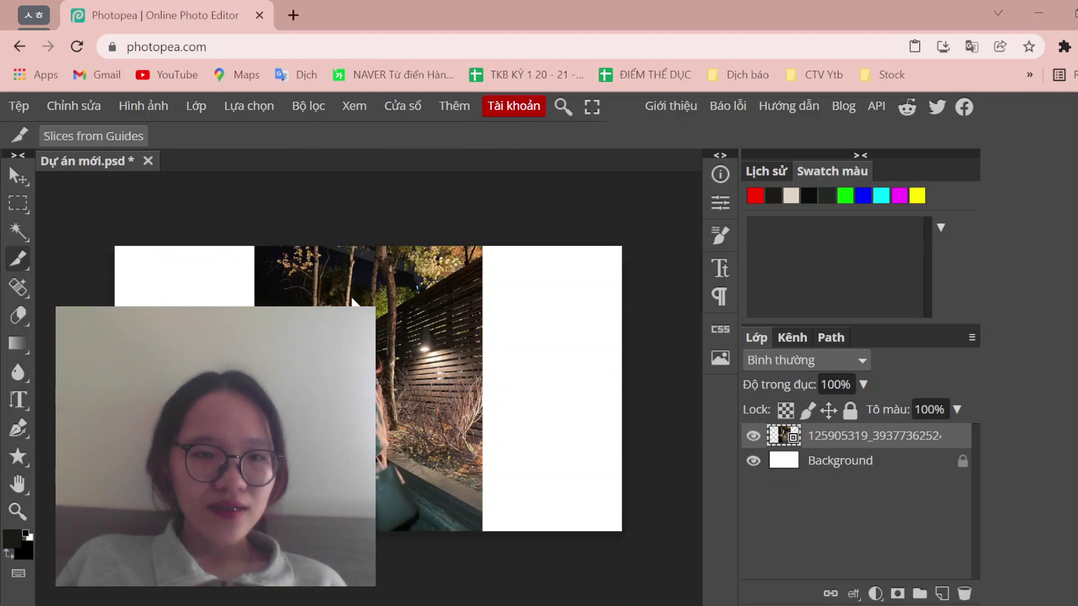
{"action": "left_click_drag", "start_coordinate": [353, 277], "coordinate": [357, 285]}
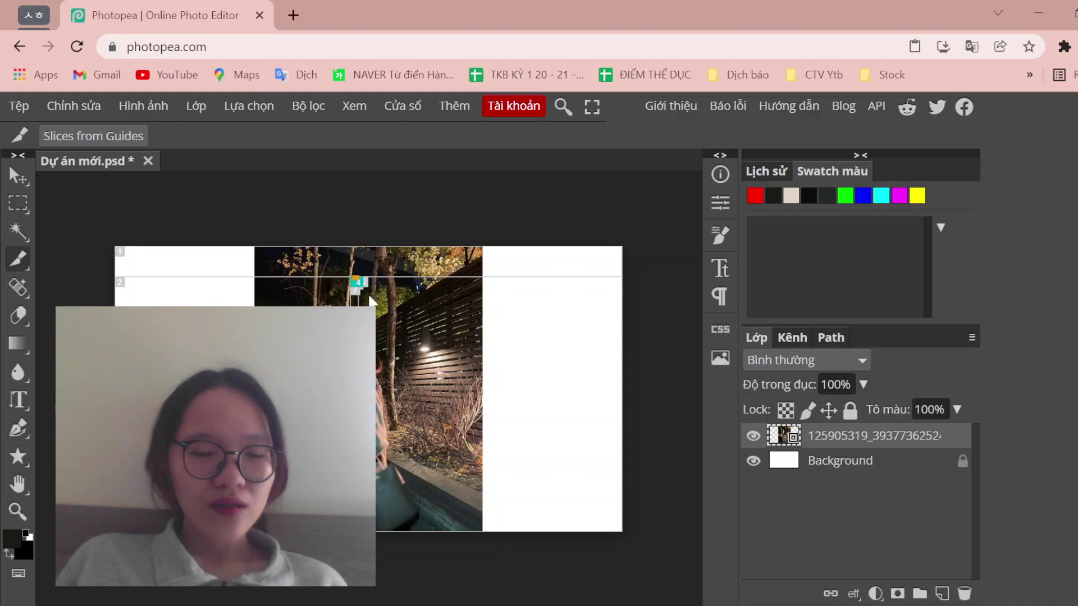
{"action": "left_click_drag", "start_coordinate": [381, 337], "coordinate": [377, 341]}
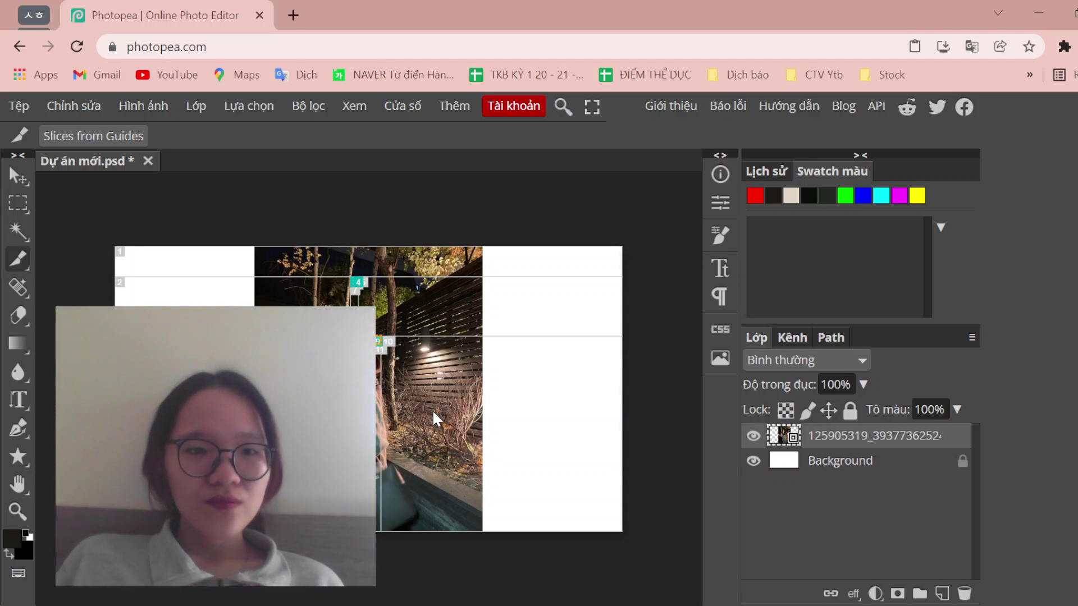
{"action": "left_click", "coordinate": [12, 175]}
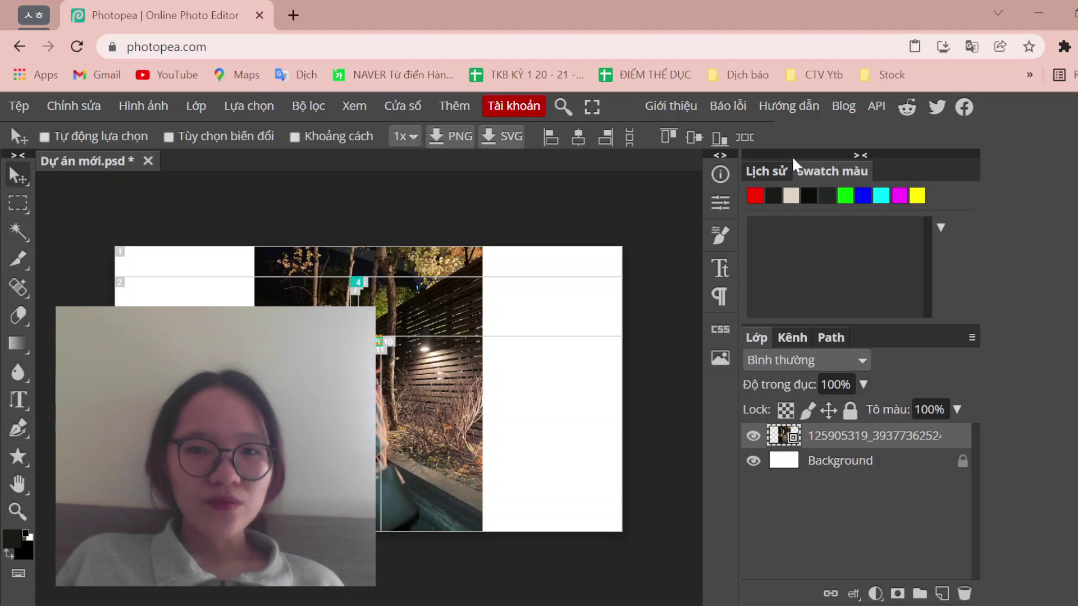
{"action": "left_click", "coordinate": [779, 172]}
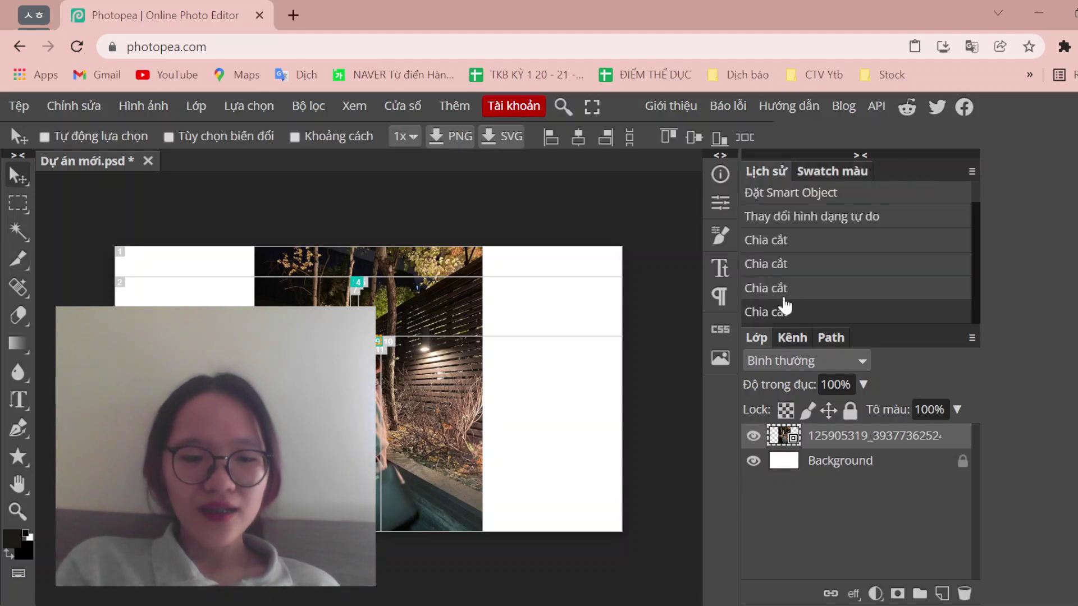
{"action": "key", "text": "ctrl+z"}
{"action": "key", "text": "ctrl+z"}
{"action": "key", "text": "ctrl+z"}
{"action": "key", "text": "ctrl+z"}
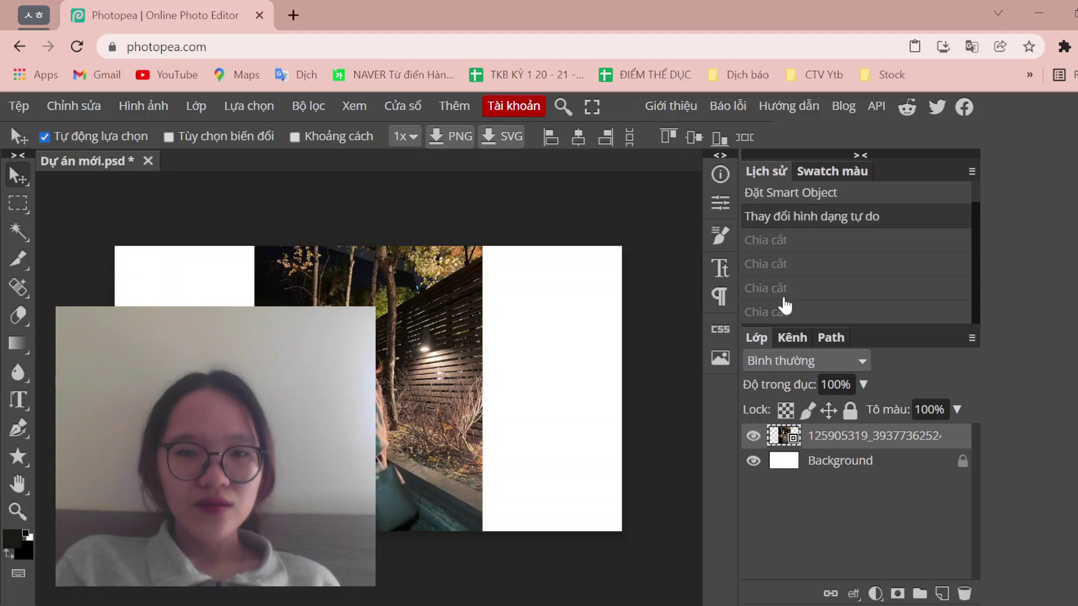
- Choose Free Crop (Cắt xén tự do) and drag the top and bottom corners toward the photo
{"action": "right_click", "coordinate": [22, 262]}
{"action": "left_click", "coordinate": [86, 285]}
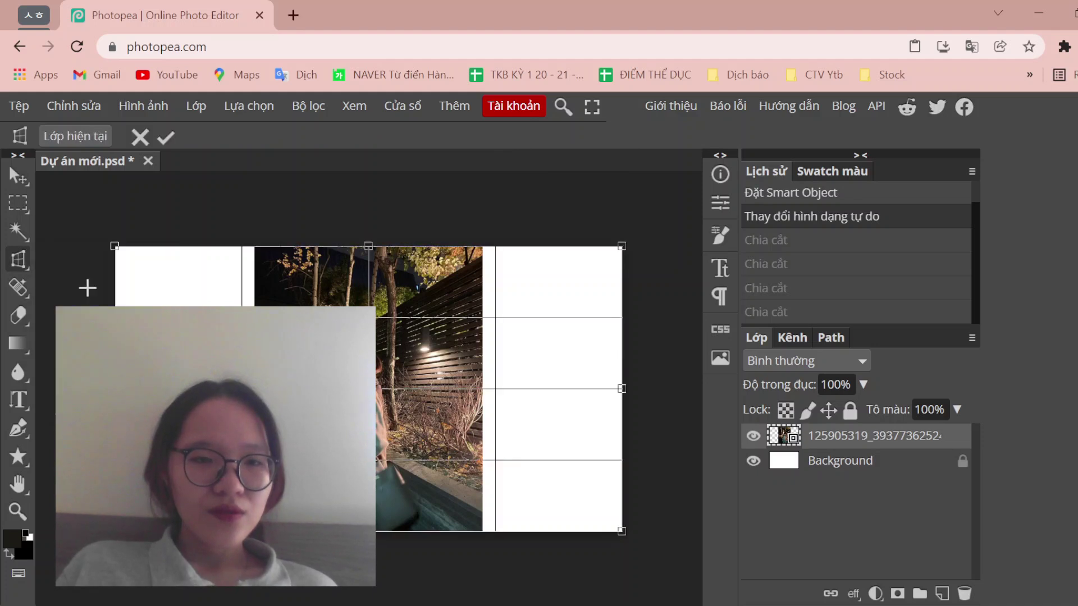
{"action": "left_click_drag", "start_coordinate": [115, 245], "coordinate": [377, 265]}
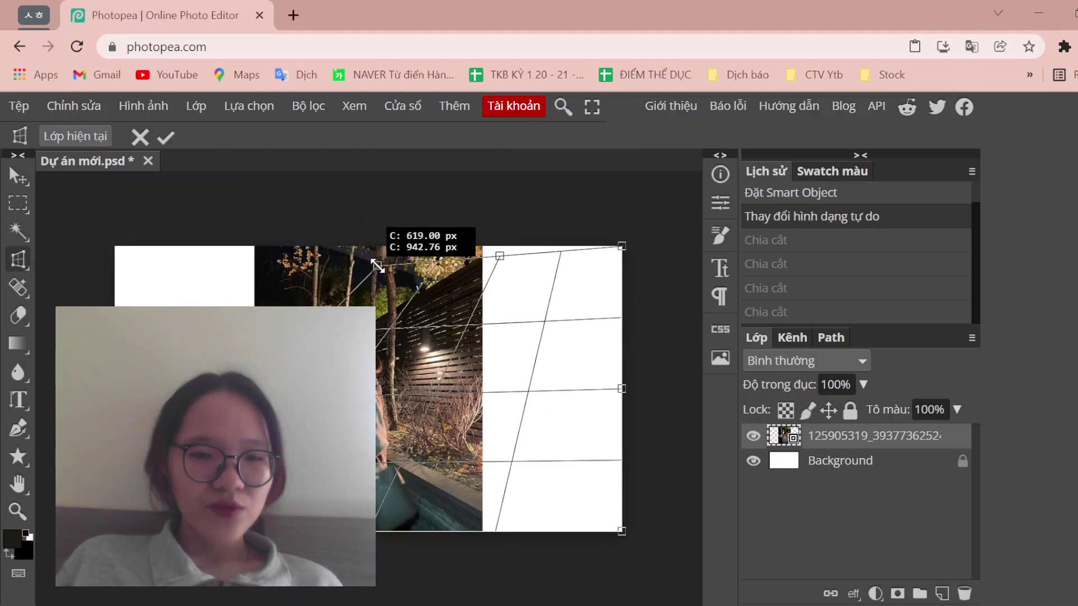
{"action": "mouse_move", "coordinate": [377, 264]}
{"action": "left_mouse_down"}
{"action": "mouse_move", "coordinate": [370, 247]}
{"action": "mouse_move", "coordinate": [413, 237]}
{"action": "left_mouse_up"}
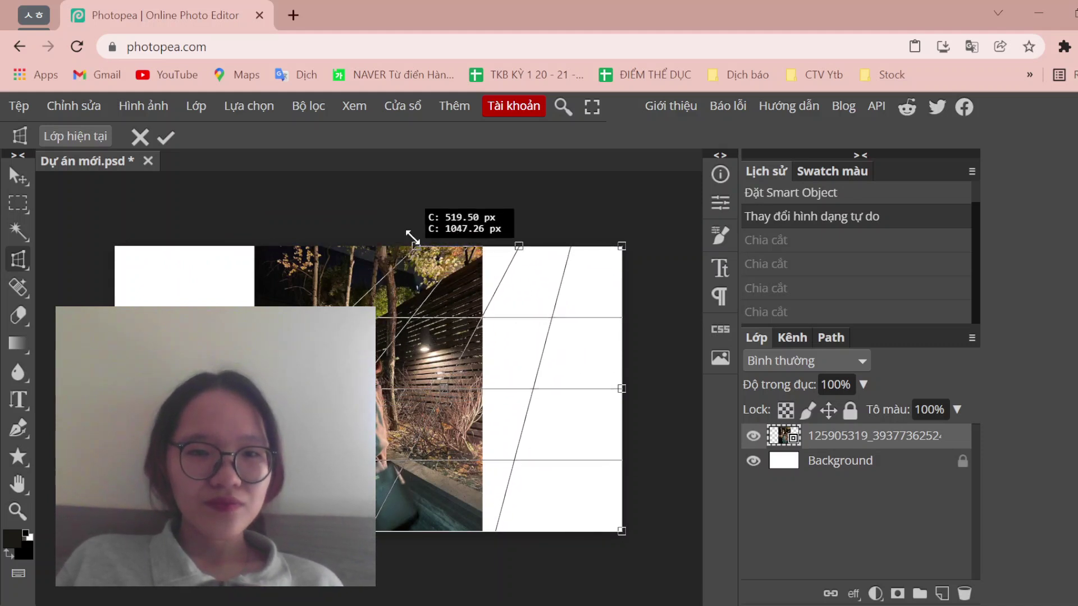
{"action": "left_click_drag", "start_coordinate": [413, 237], "coordinate": [404, 246]}
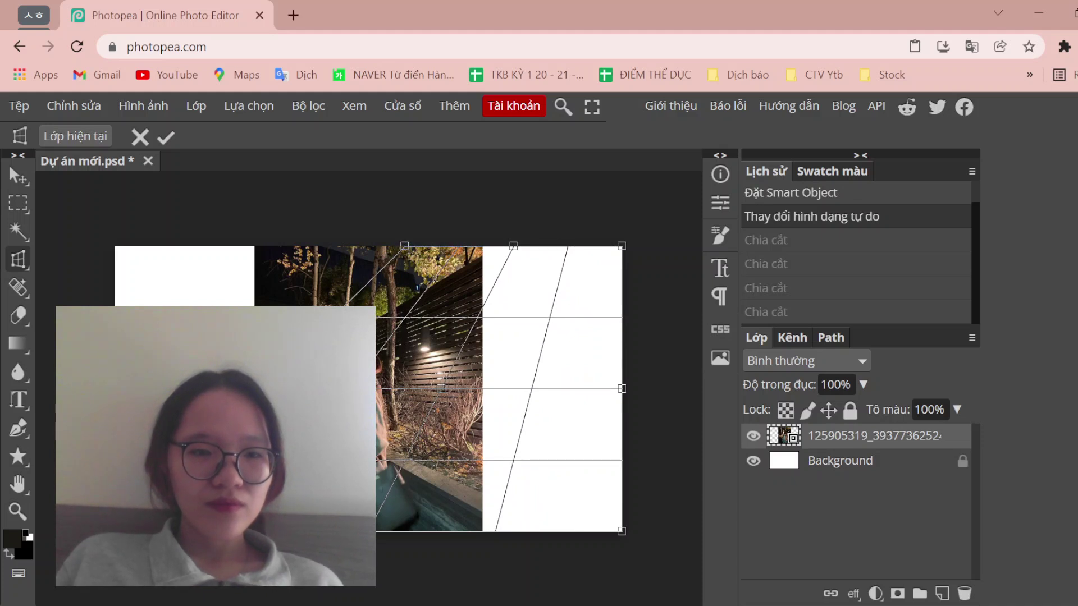
{"action": "left_click_drag", "start_coordinate": [367, 531], "coordinate": [438, 531]}
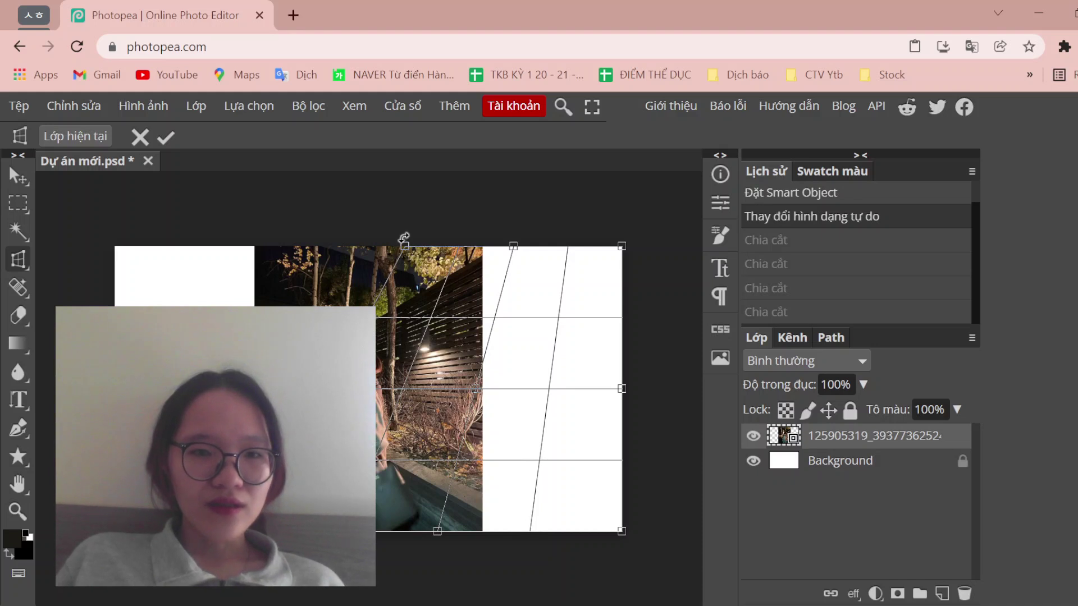
{"action": "left_click_drag", "start_coordinate": [404, 241], "coordinate": [378, 245]}
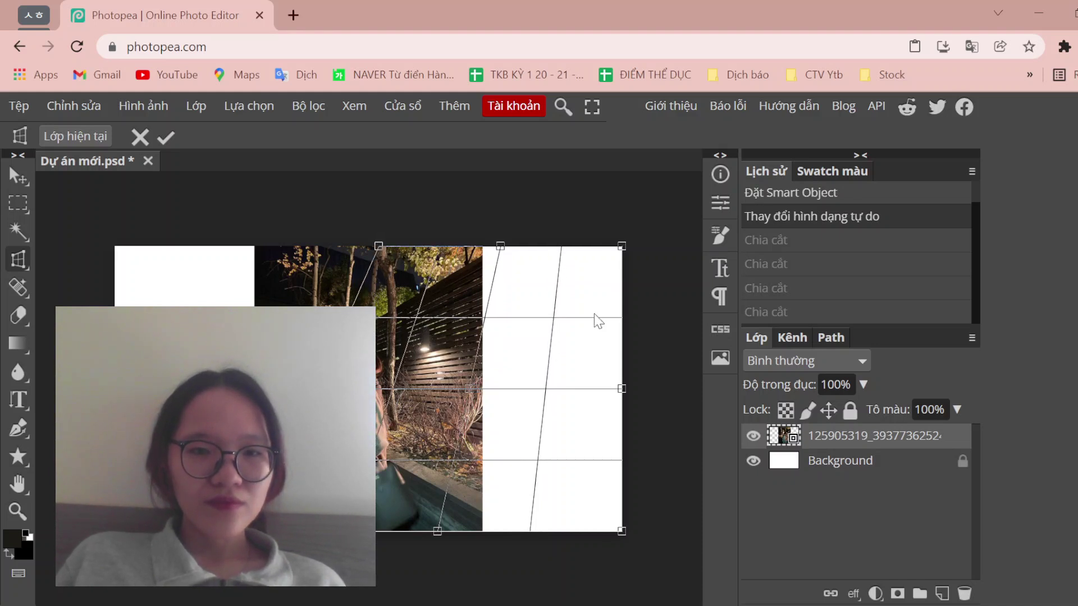
- Narrow the crop's right side to the photo edge, apply it, then undo
{"action": "left_click_drag", "start_coordinate": [622, 389], "coordinate": [554, 388]}
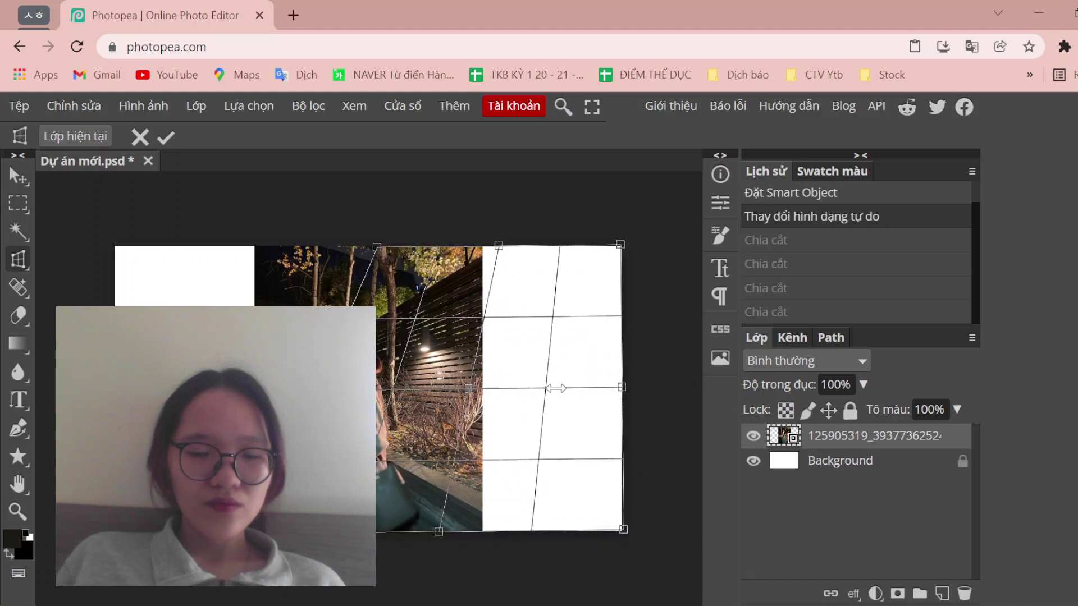
{"action": "left_click_drag", "start_coordinate": [622, 386], "coordinate": [471, 388]}
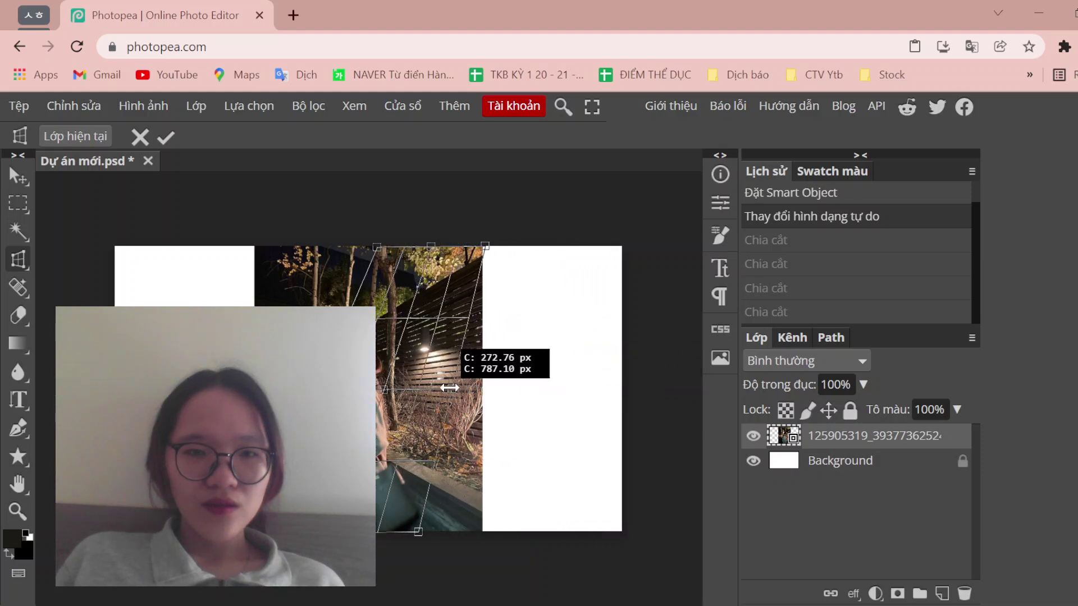
{"action": "left_click_drag", "start_coordinate": [471, 387], "coordinate": [450, 387]}
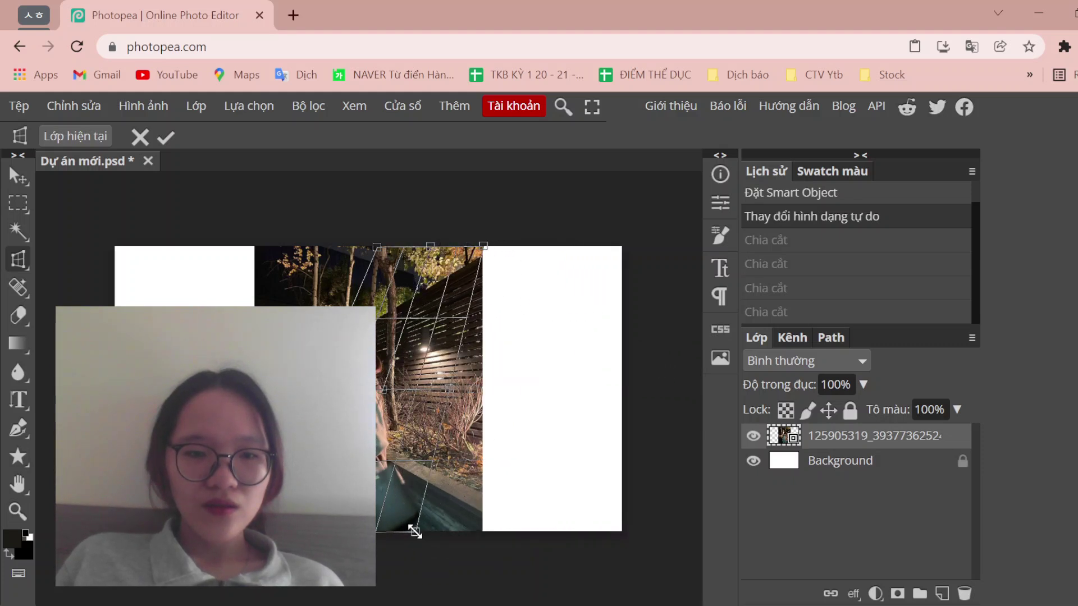
{"action": "left_click_drag", "start_coordinate": [414, 531], "coordinate": [481, 530]}
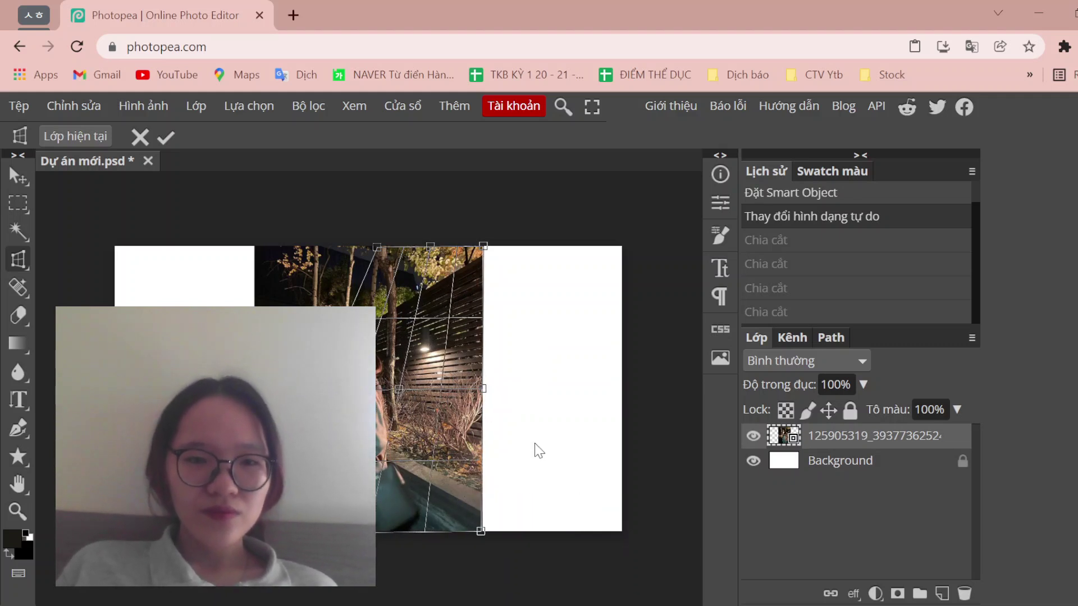
{"action": "key", "text": "Return"}
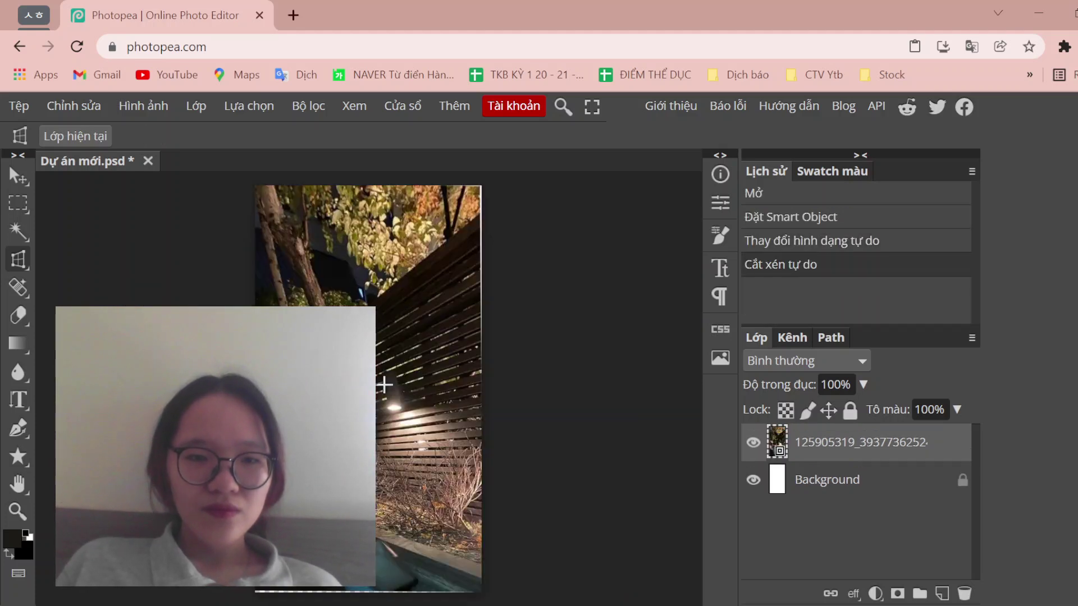
{"action": "left_click_drag", "start_coordinate": [384, 384], "coordinate": [383, 474]}
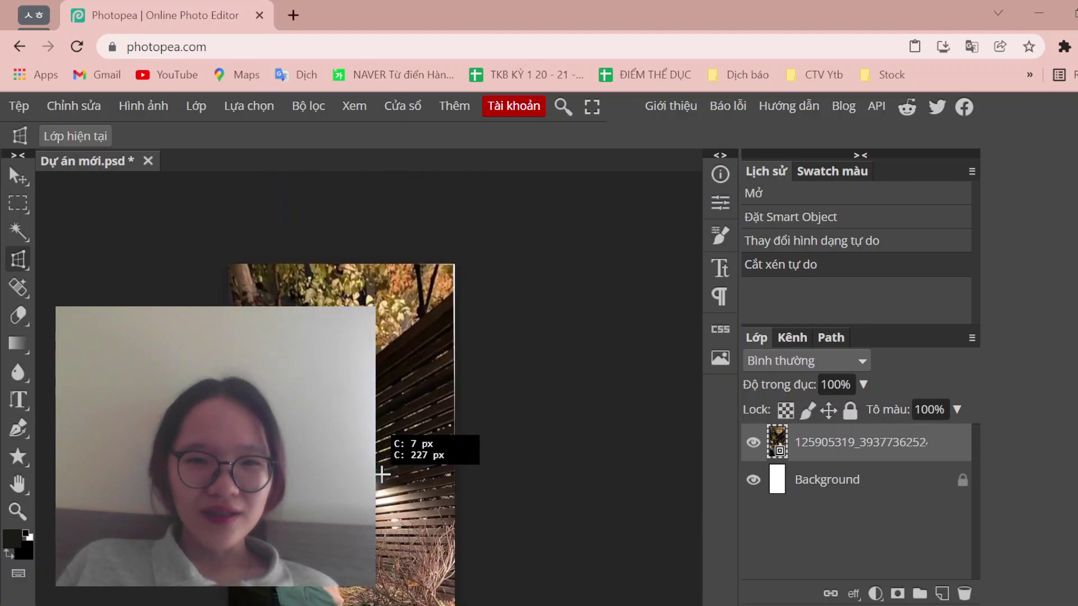
{"action": "key", "text": "ctrl+z"}
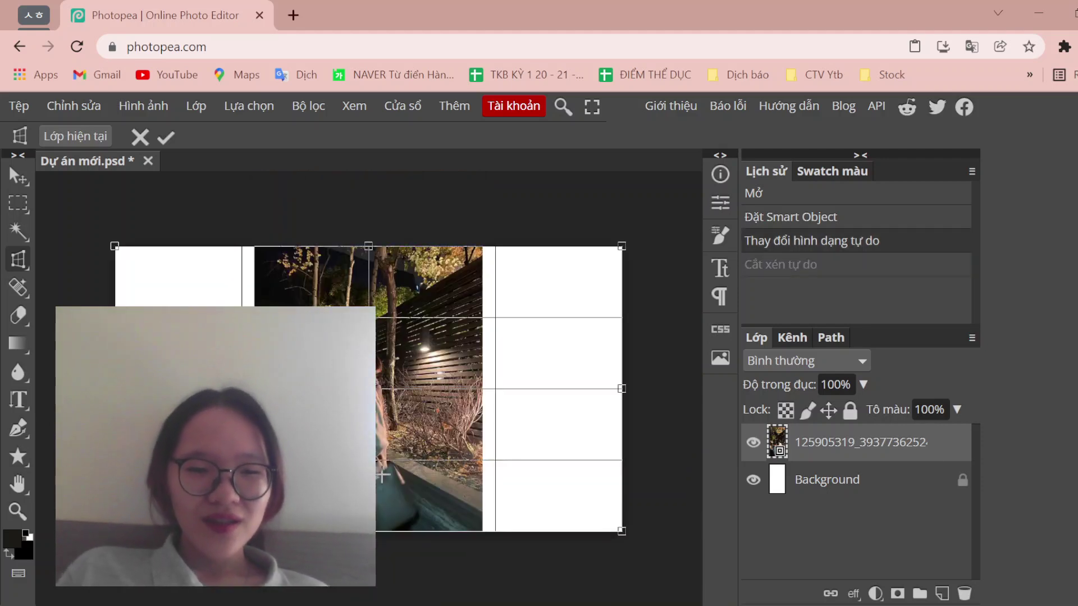
- Inspect the pending crop, then abandon it by switching to the Move tool
{"action": "right_click", "coordinate": [18, 255]}
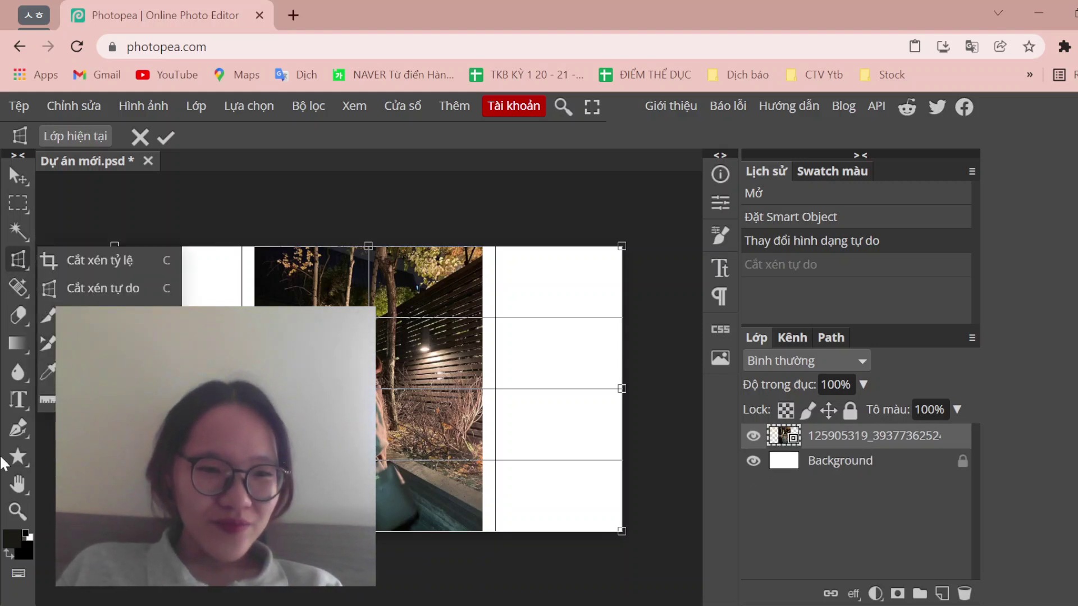
{"action": "scroll", "coordinate": [336, 322], "scroll_direction": "up", "scroll_amount": 5}
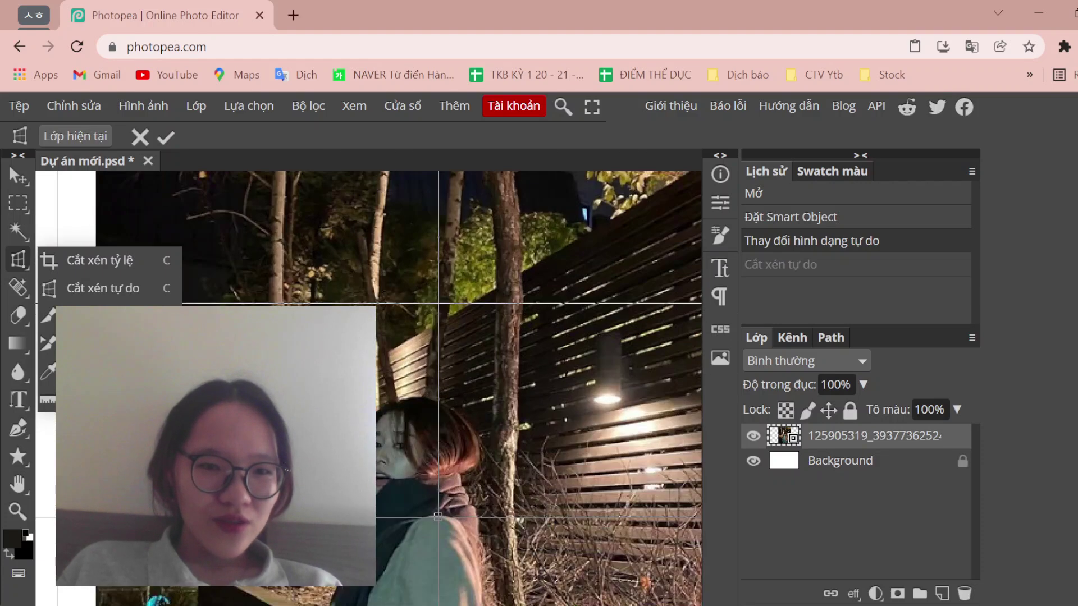
{"action": "scroll", "coordinate": [345, 346], "scroll_direction": "down", "scroll_amount": 6}
{"action": "scroll", "coordinate": [368, 388], "scroll_direction": "up", "scroll_amount": 2}
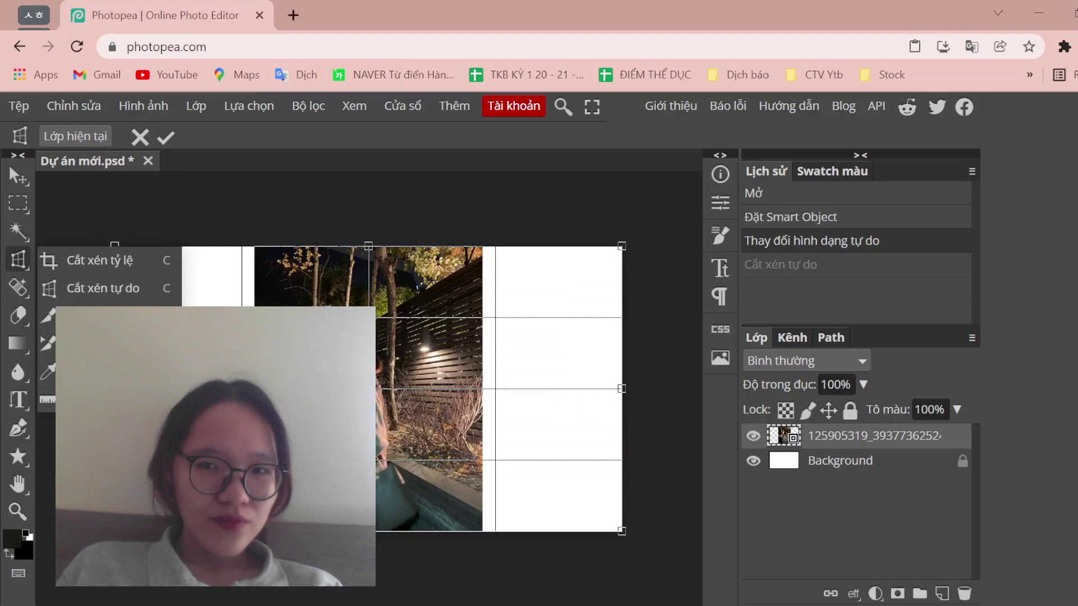
{"action": "scroll", "coordinate": [369, 389], "scroll_direction": "up", "scroll_amount": 2}
{"action": "scroll", "coordinate": [369, 389], "scroll_direction": "up", "scroll_amount": 3}
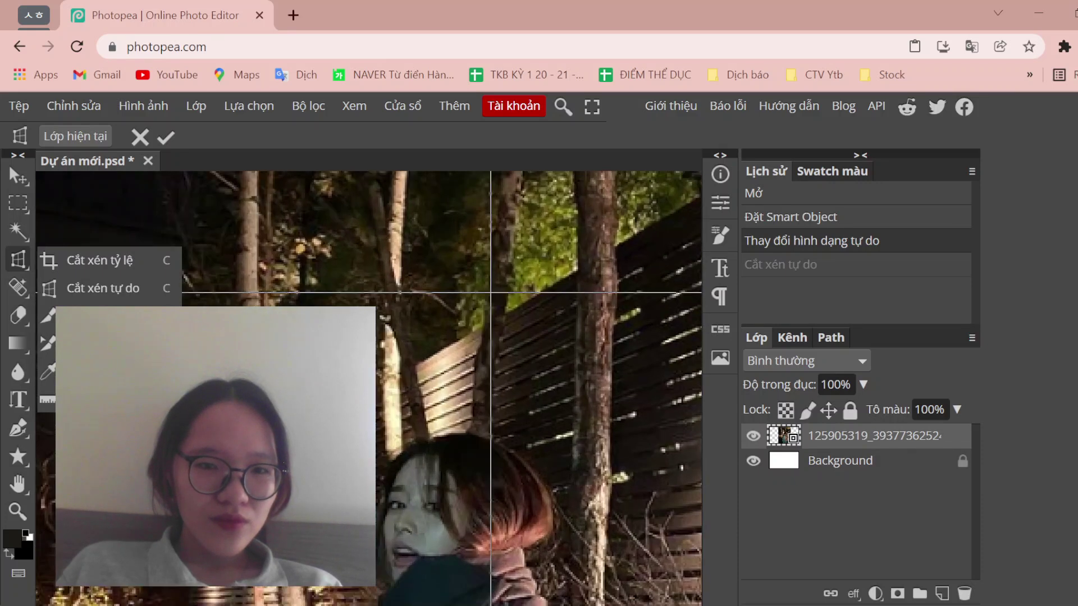
{"action": "scroll", "coordinate": [369, 389], "scroll_direction": "down", "scroll_amount": 2}
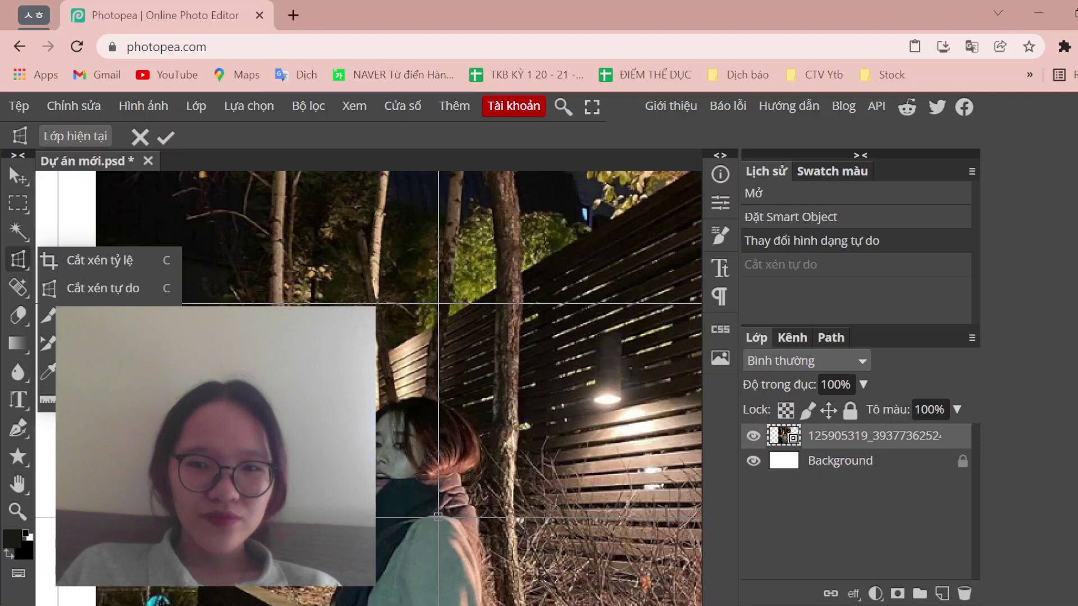
{"action": "scroll", "coordinate": [473, 467], "scroll_direction": "down", "scroll_amount": 5}
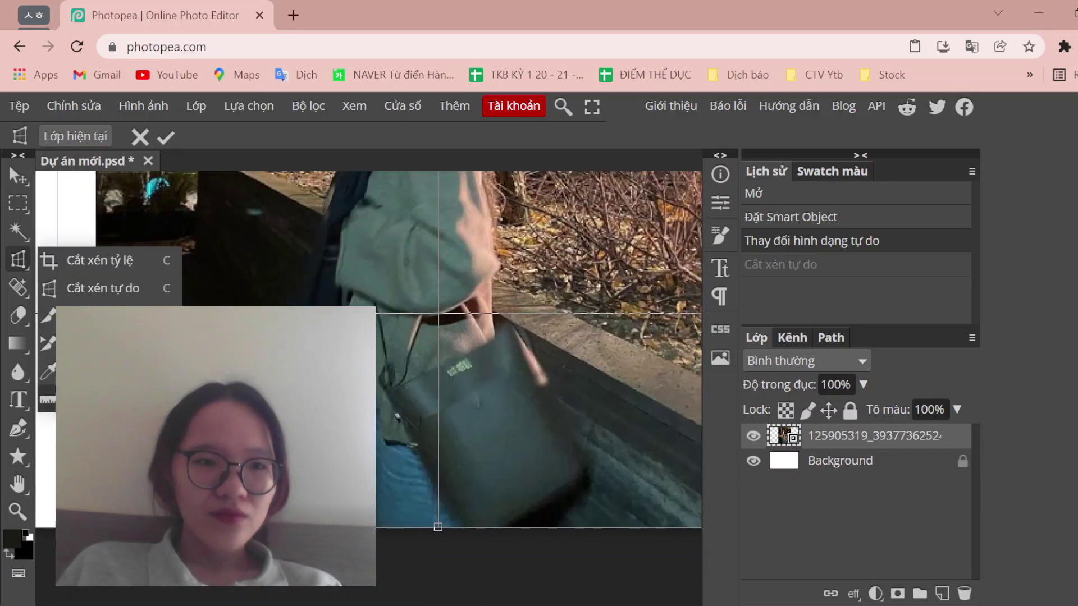
{"action": "left_click", "coordinate": [14, 171]}
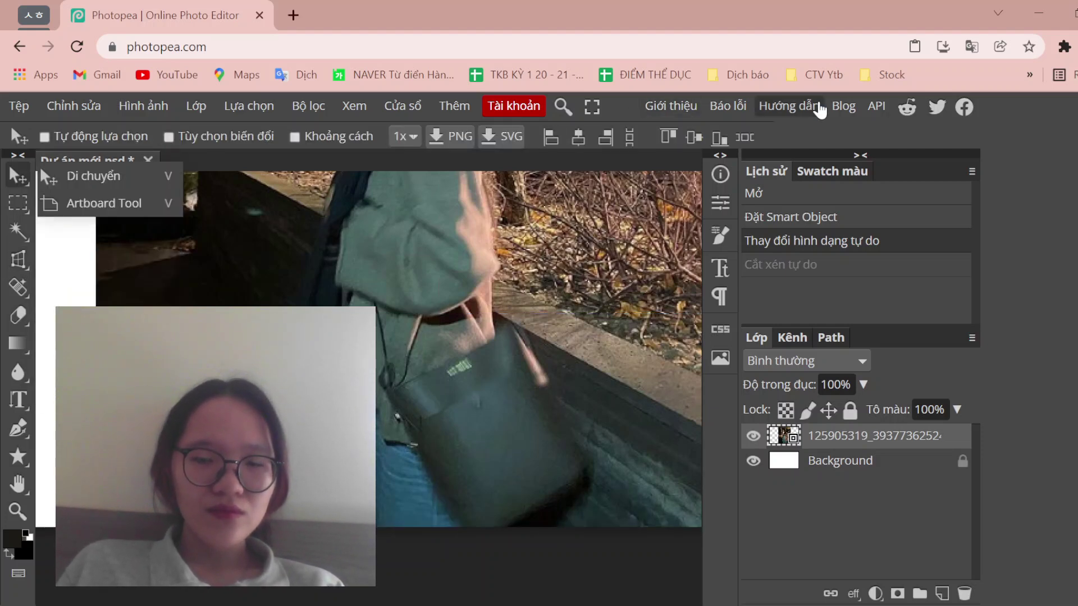
- Zoom the canvas in slightly with Ctrl+plus and select the Zoom tool
{"action": "scroll", "coordinate": [532, 374], "scroll_direction": "up", "scroll_amount": 3}
{"action": "scroll", "coordinate": [532, 373], "scroll_direction": "up", "scroll_amount": 3}
{"action": "scroll", "coordinate": [532, 374], "scroll_direction": "down", "scroll_amount": 3}
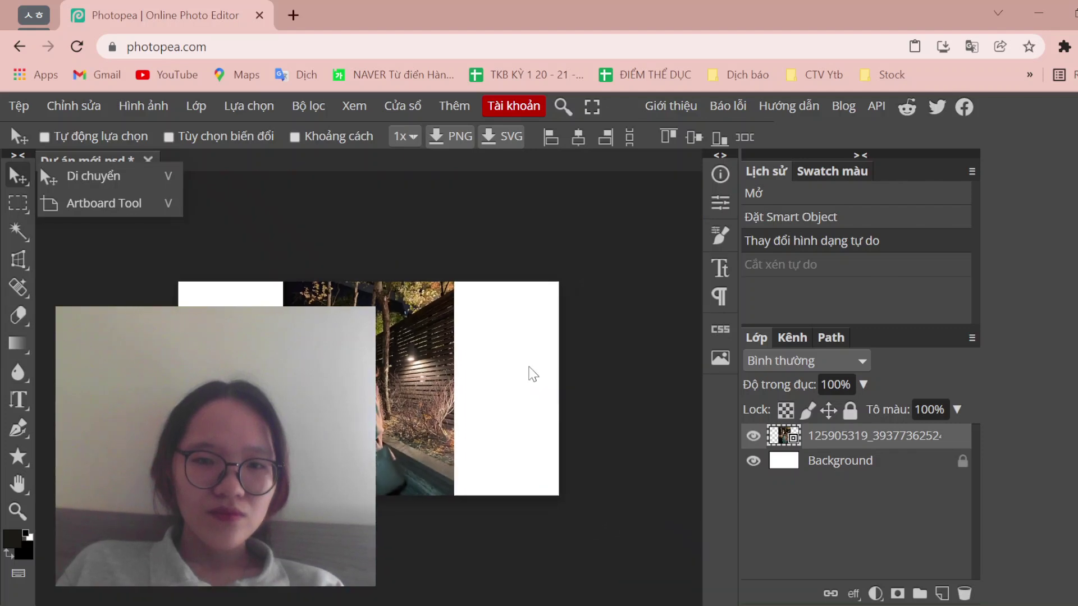
{"action": "key", "text": "ctrl+plus"}
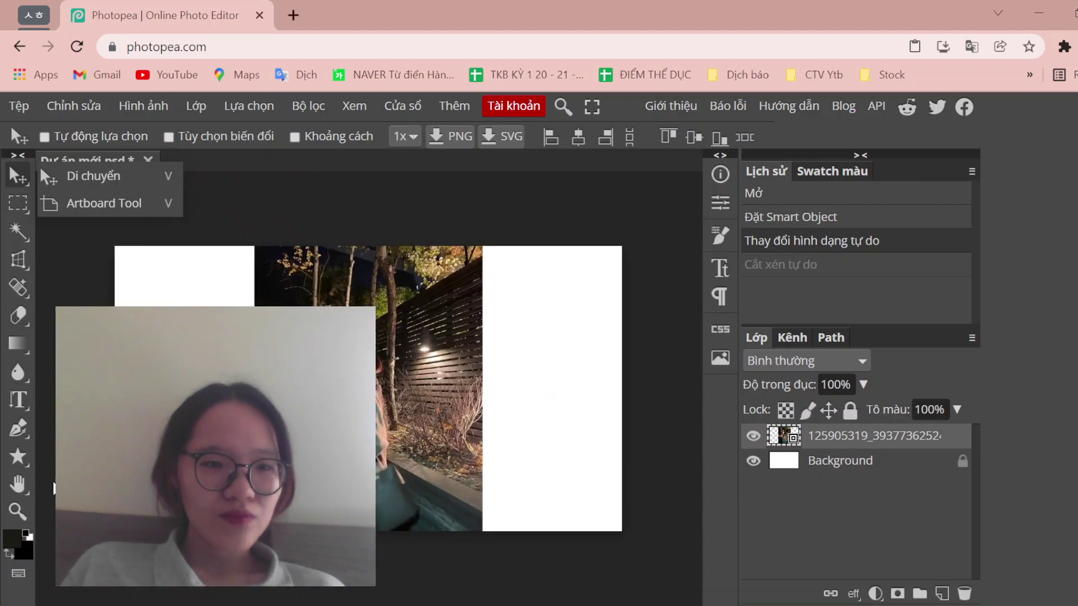
{"action": "left_click", "coordinate": [30, 512]}
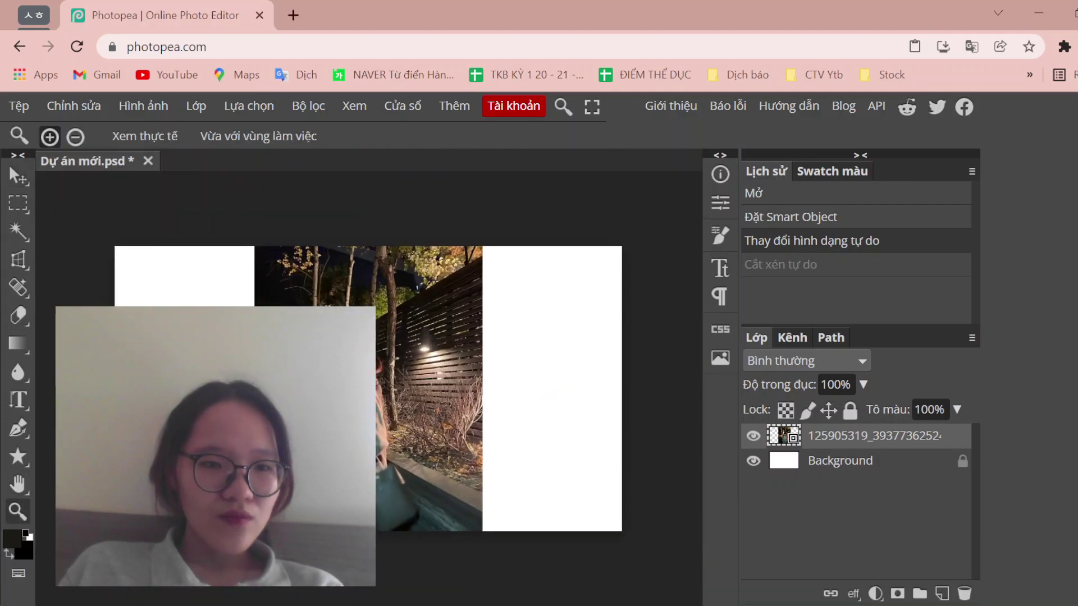
- Zoom in on the middle of the photo and switch back to the Move tool
{"action": "left_click", "coordinate": [300, 288]}
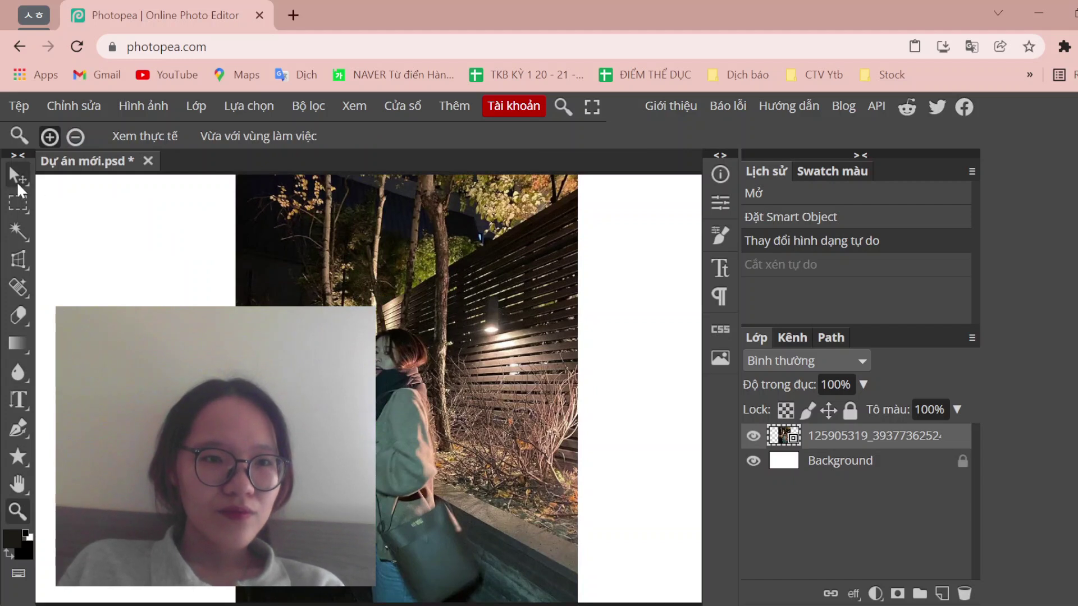
{"action": "left_click", "coordinate": [17, 181]}
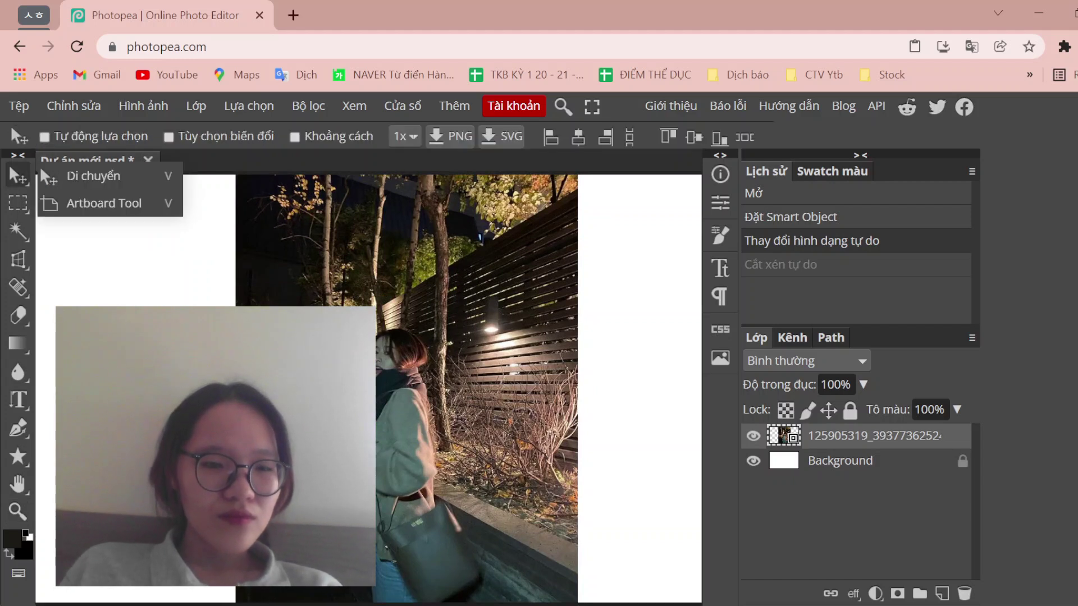
{"action": "left_click", "coordinate": [39, 166]}
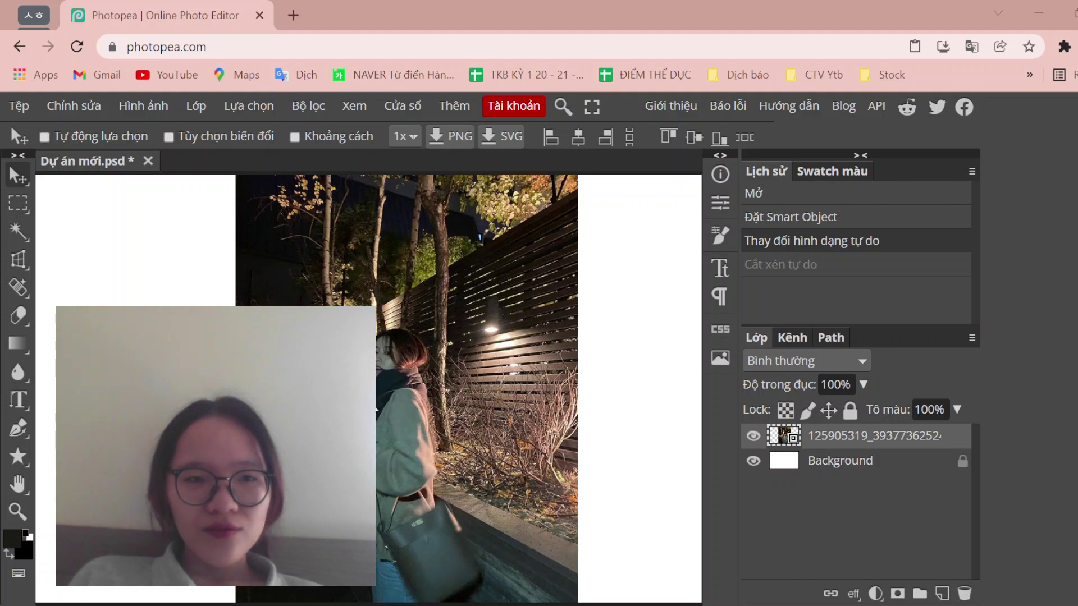
- Try dragging the crop's top edge down, then leave without applying it
{"action": "left_click", "coordinate": [19, 259]}
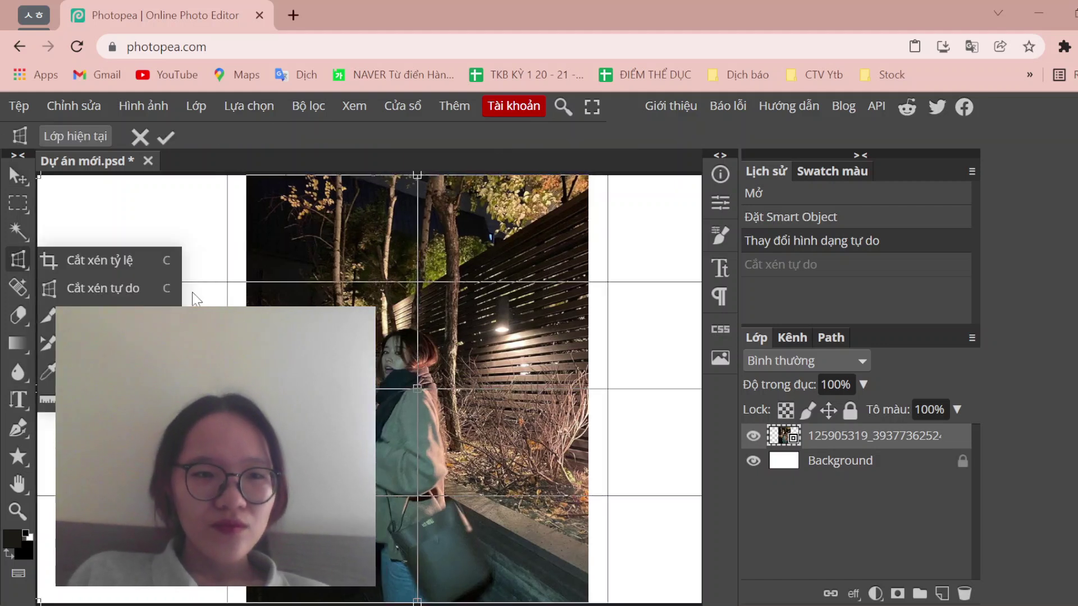
{"action": "scroll", "coordinate": [415, 217], "scroll_direction": "up", "scroll_amount": 2}
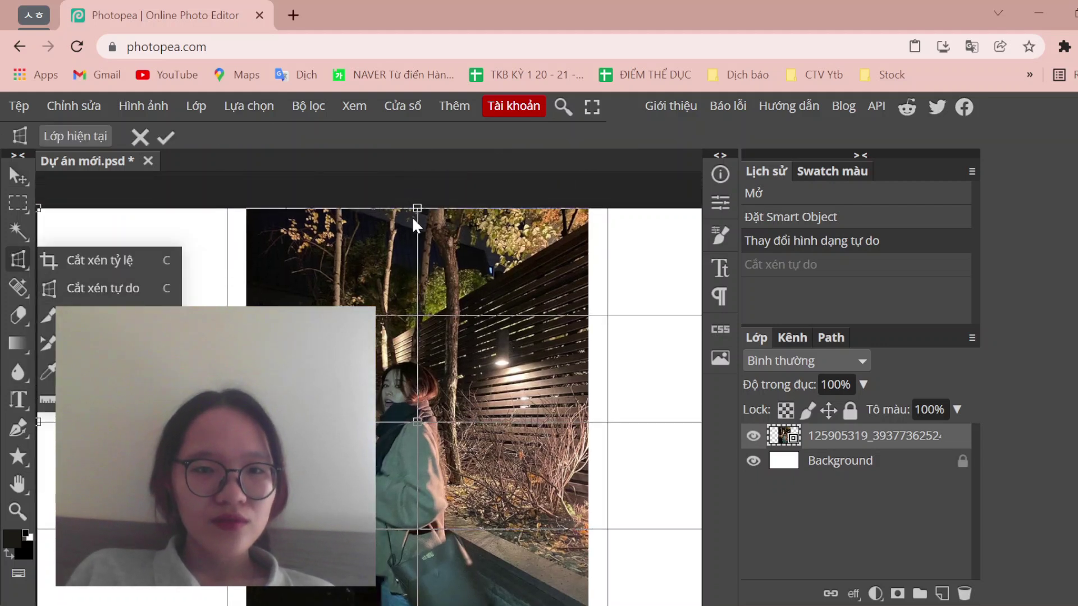
{"action": "left_click_drag", "start_coordinate": [418, 206], "coordinate": [417, 342]}
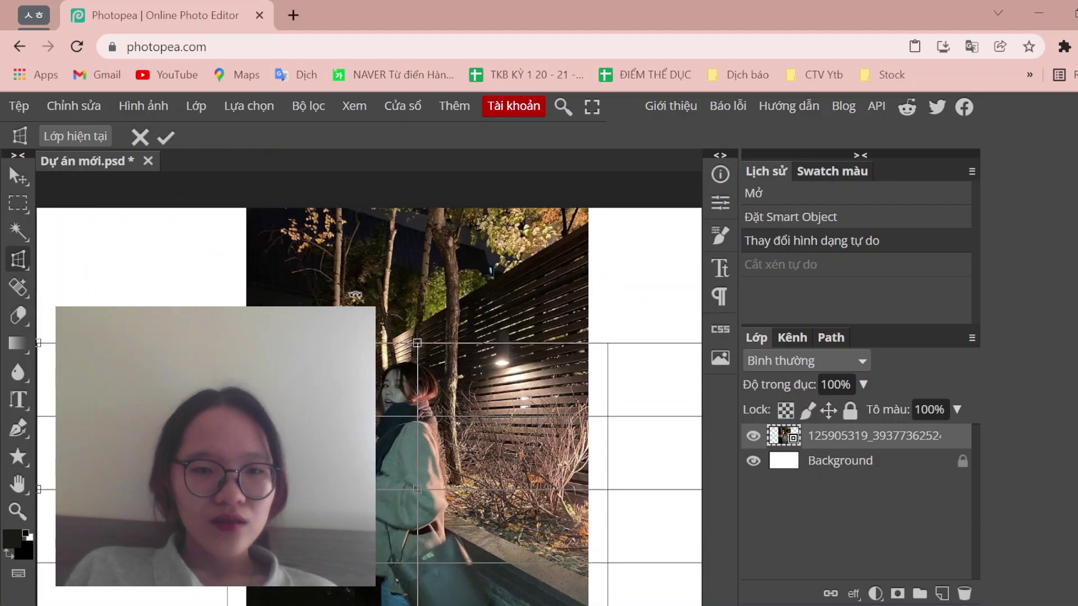
{"action": "left_click", "coordinate": [12, 178]}
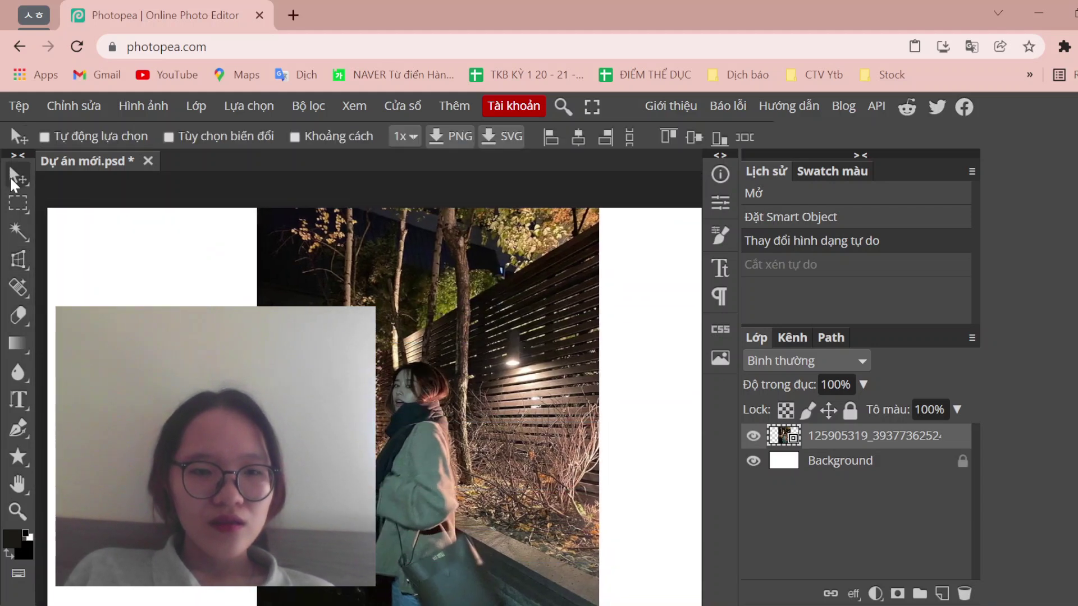
- Crop the photo's top down to her head, apply it, then undo the crop
{"action": "left_click", "coordinate": [15, 263]}
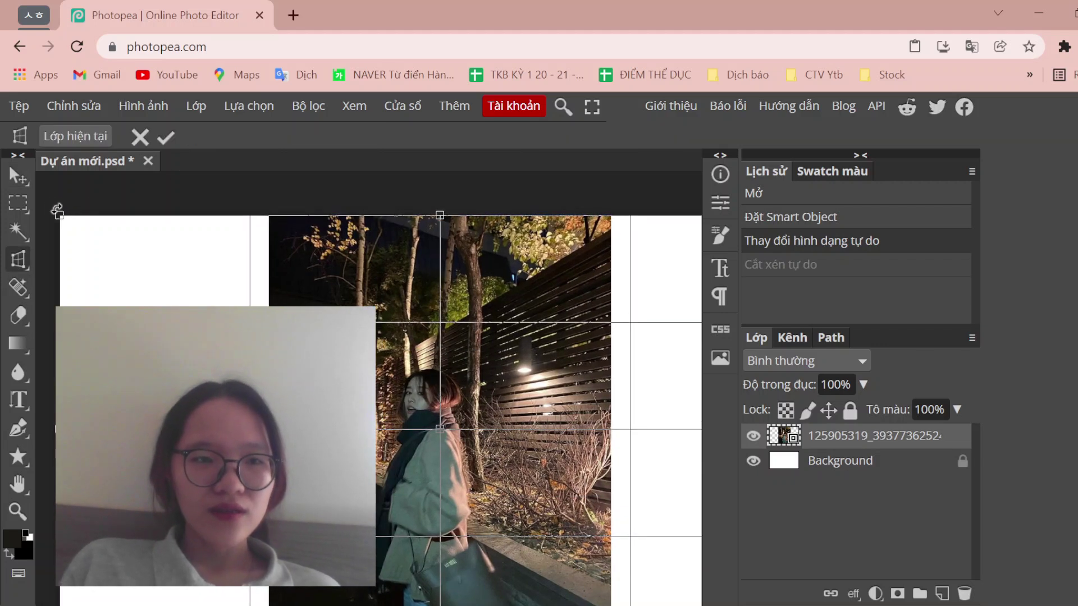
{"action": "mouse_move", "coordinate": [440, 215]}
{"action": "left_mouse_down"}
{"action": "mouse_move", "coordinate": [414, 385]}
{"action": "mouse_move", "coordinate": [410, 372]}
{"action": "left_mouse_up"}
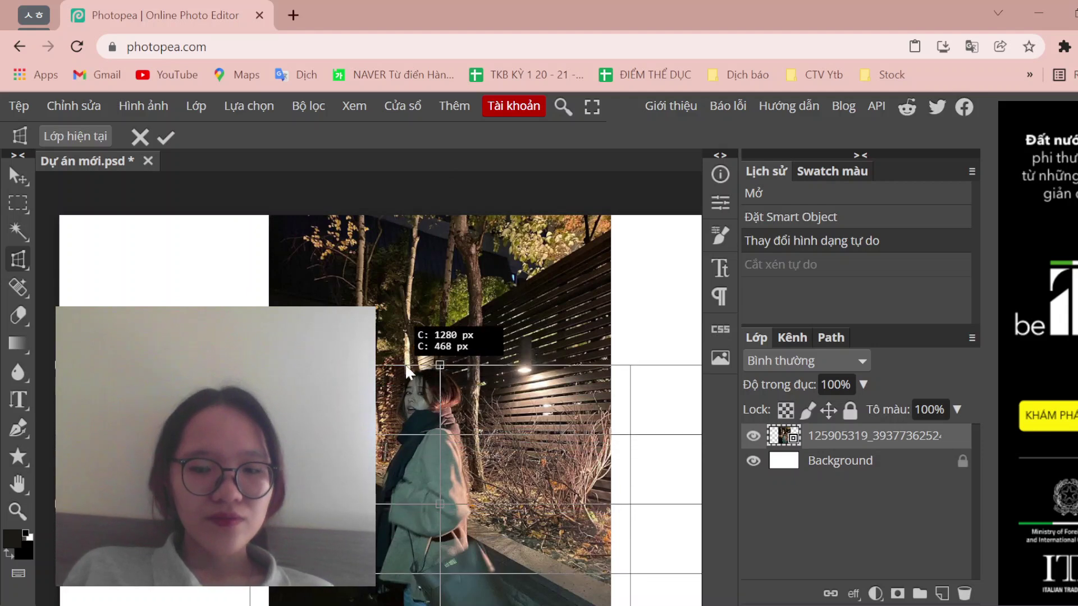
{"action": "key", "text": "Return"}
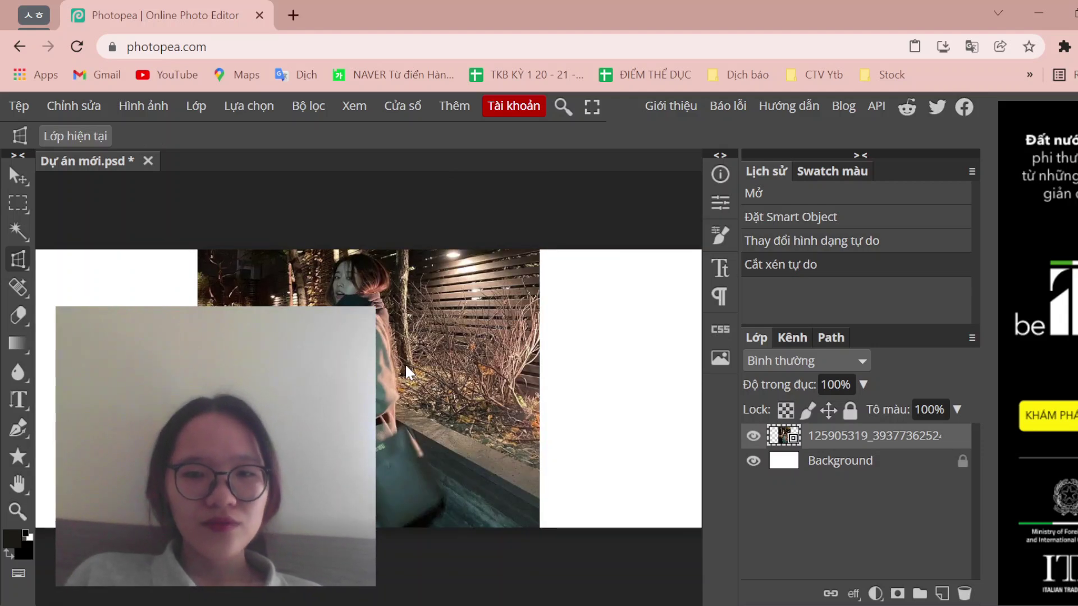
{"action": "left_click_drag", "start_coordinate": [407, 372], "coordinate": [74, 167]}
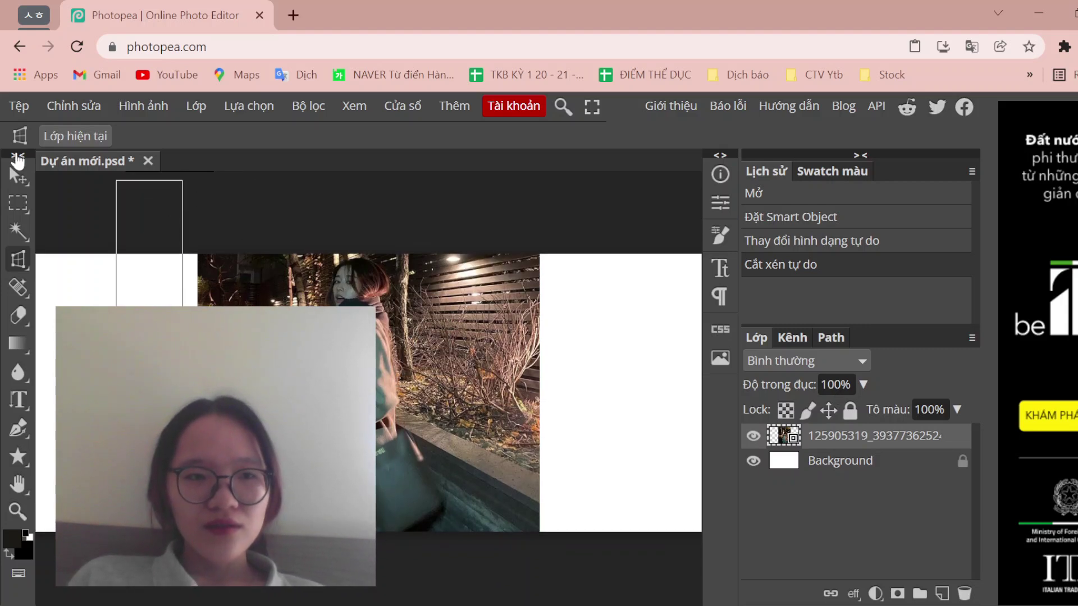
{"action": "left_click", "coordinate": [25, 176]}
{"action": "key", "text": "ctrl+z"}
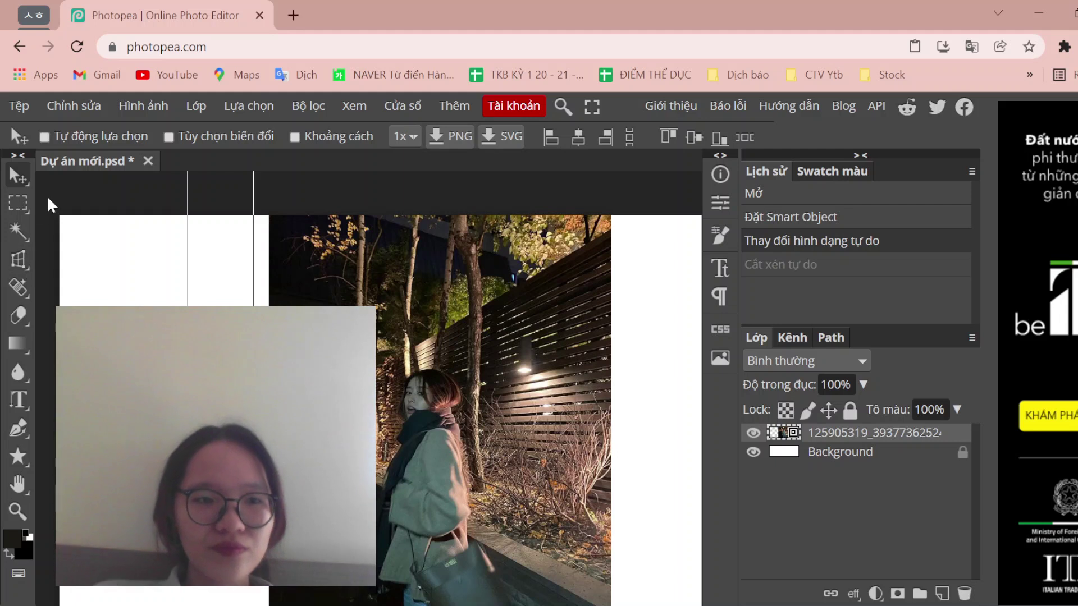
- Make several Magic Wand selections on the white top-left area and the woman's jacket
{"action": "left_click", "coordinate": [21, 230]}
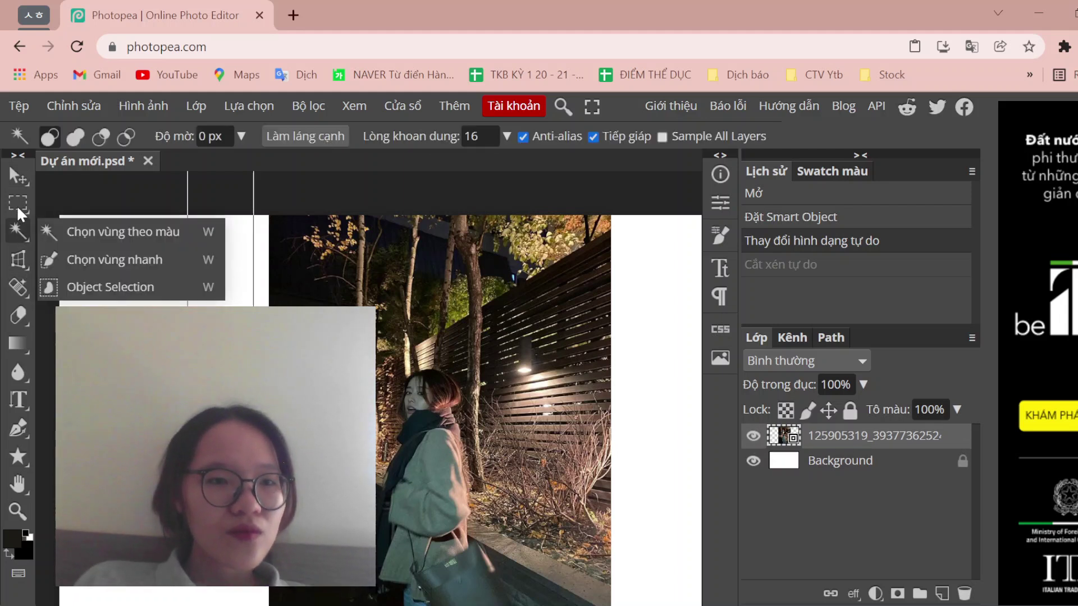
{"action": "left_click", "coordinate": [63, 231]}
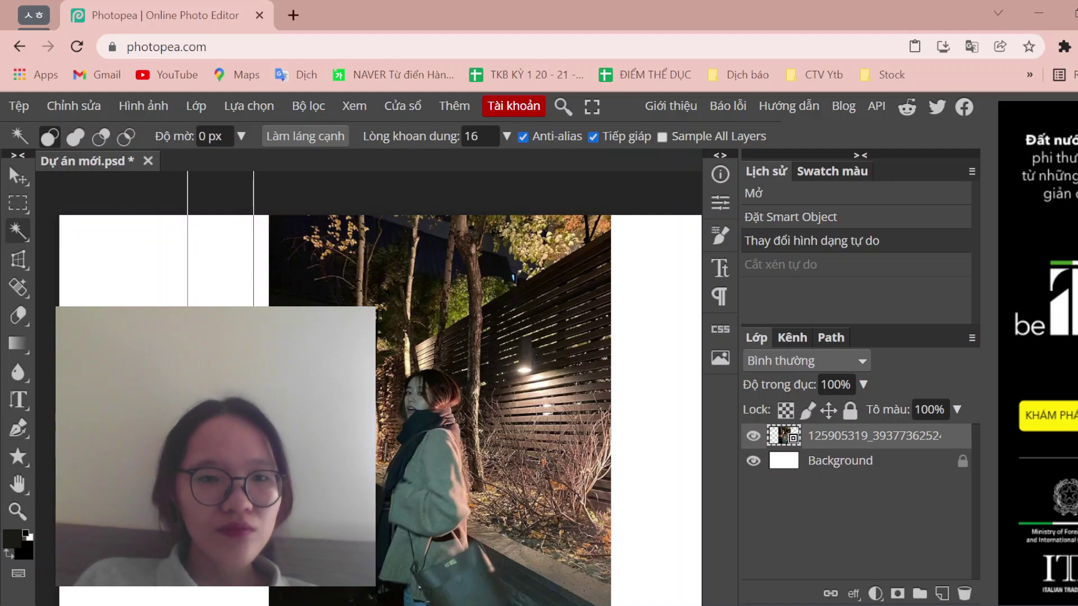
{"action": "left_click", "coordinate": [140, 252]}
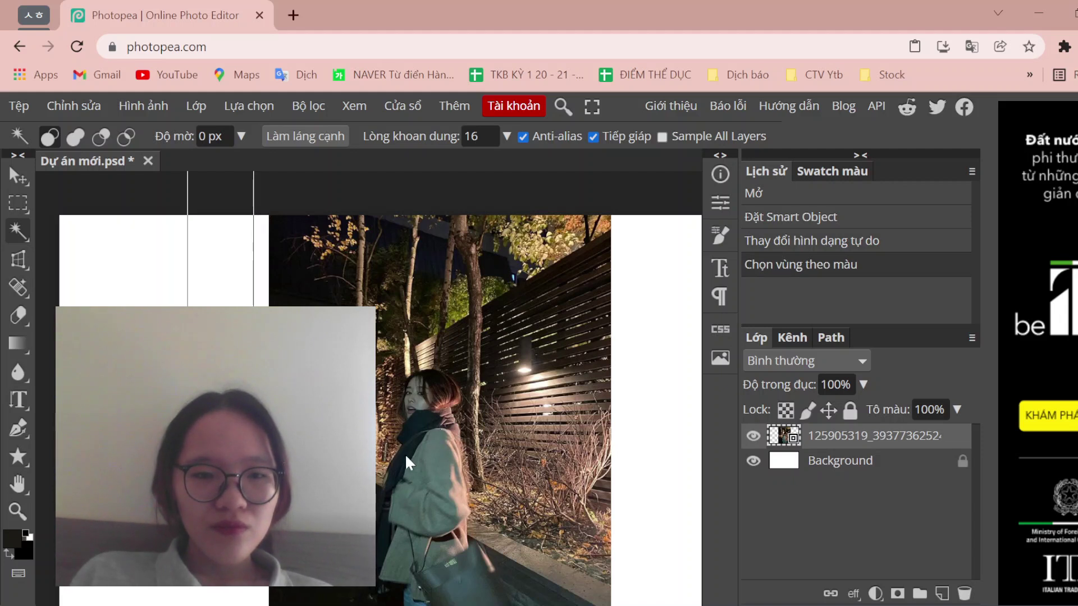
{"action": "left_click", "coordinate": [390, 466]}
{"action": "right_click", "coordinate": [20, 232]}
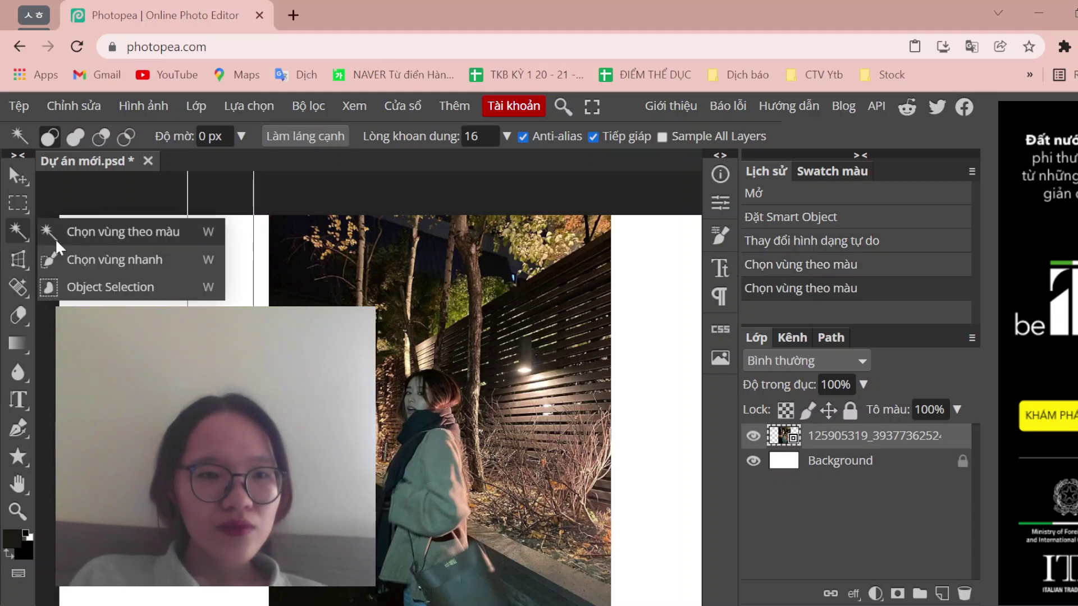
{"action": "left_click", "coordinate": [101, 242]}
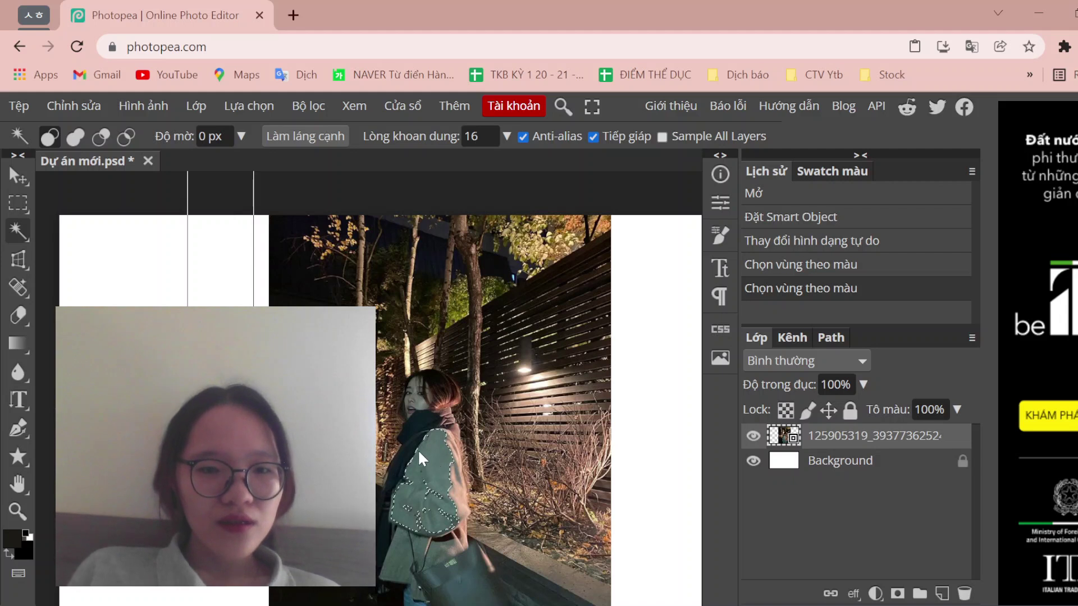
{"action": "left_click", "coordinate": [446, 435]}
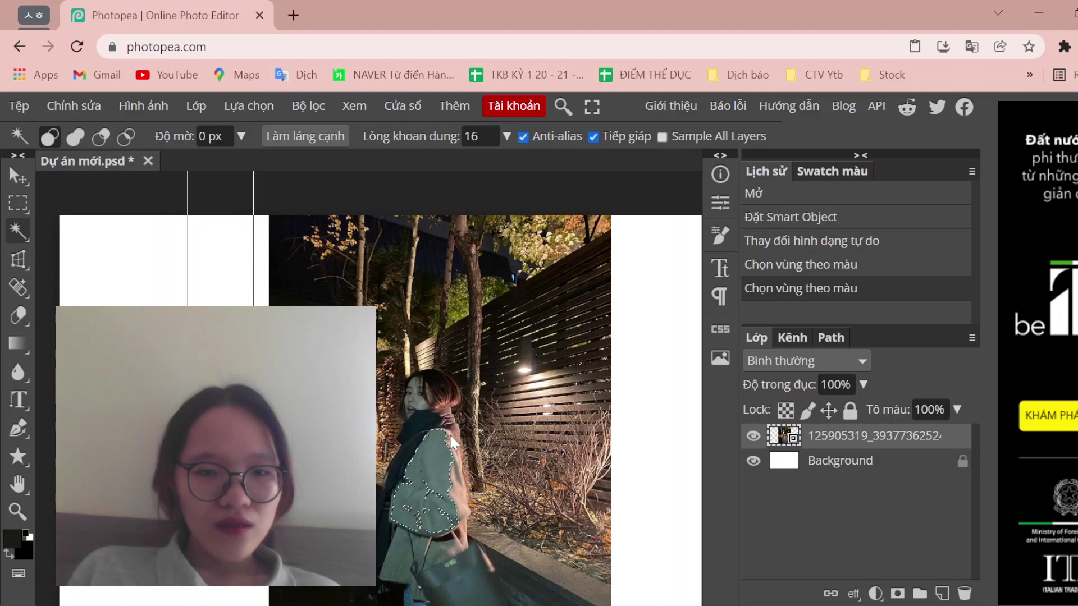
{"action": "left_click", "coordinate": [449, 435]}
{"action": "left_click", "coordinate": [444, 431]}
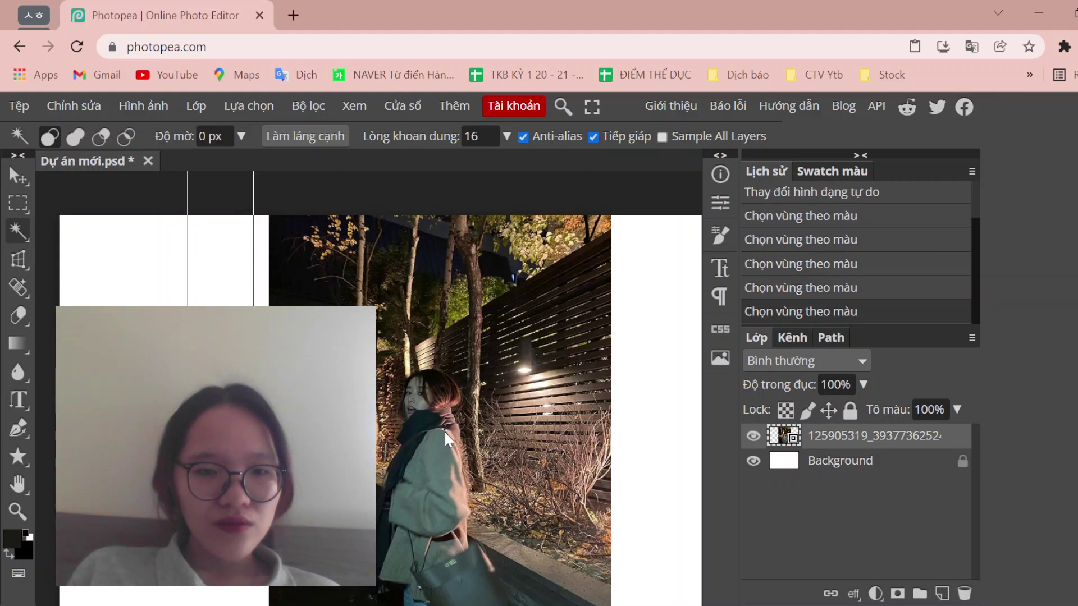
- Nudge the jacket selection, deselect it, and switch to the Polygonal Lasso
{"action": "left_click_drag", "start_coordinate": [436, 429], "coordinate": [435, 432]}
{"action": "scroll", "coordinate": [435, 432], "scroll_direction": "up", "scroll_amount": 1}
{"action": "scroll", "coordinate": [435, 432], "scroll_direction": "up", "scroll_amount": 3}
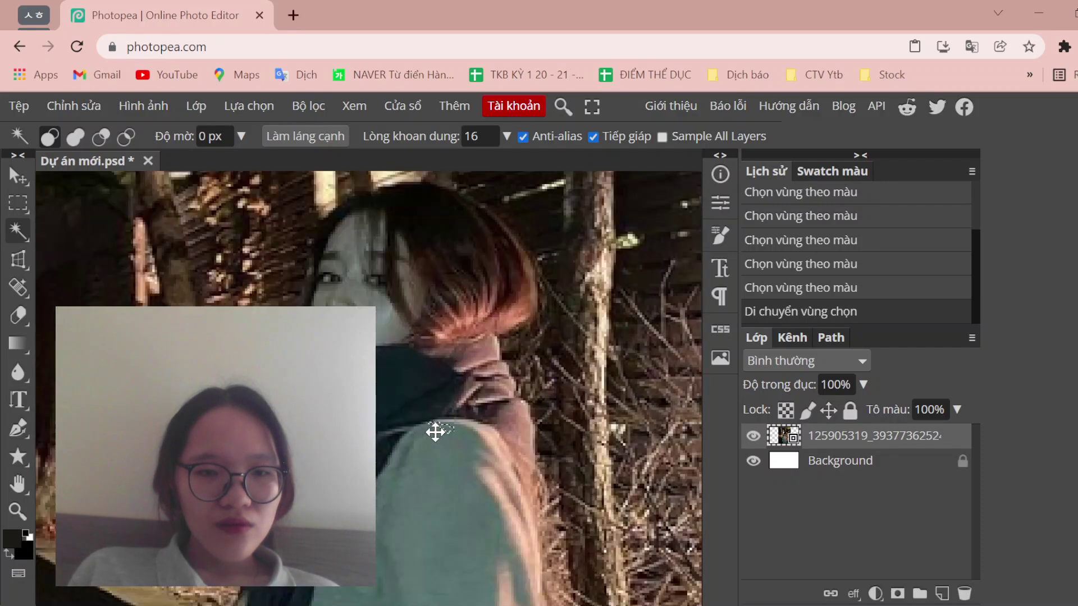
{"action": "scroll", "coordinate": [435, 432], "scroll_direction": "up", "scroll_amount": 1}
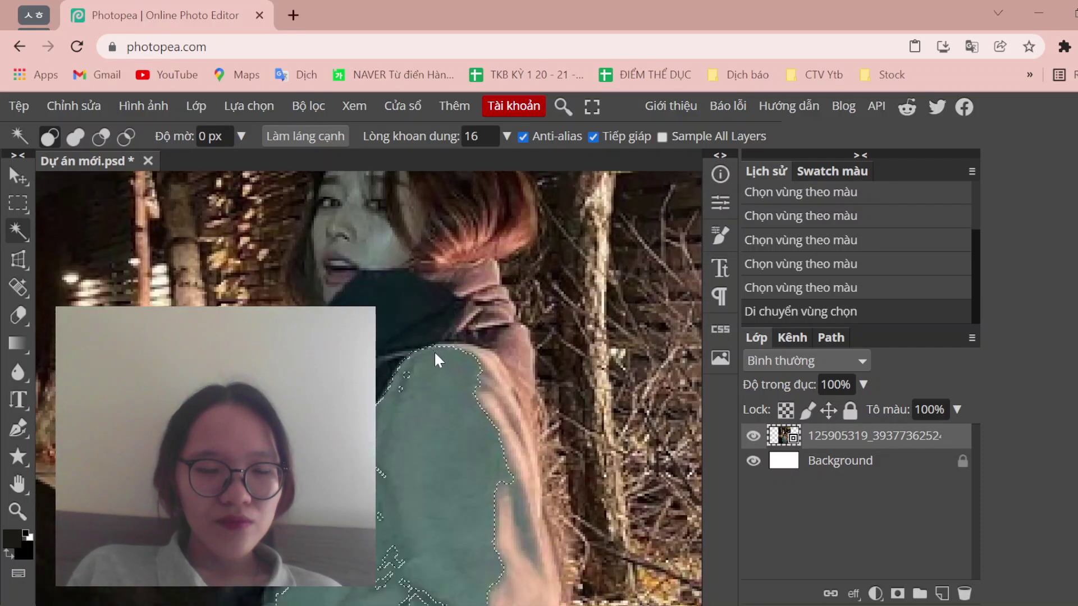
{"action": "left_click", "coordinate": [404, 381]}
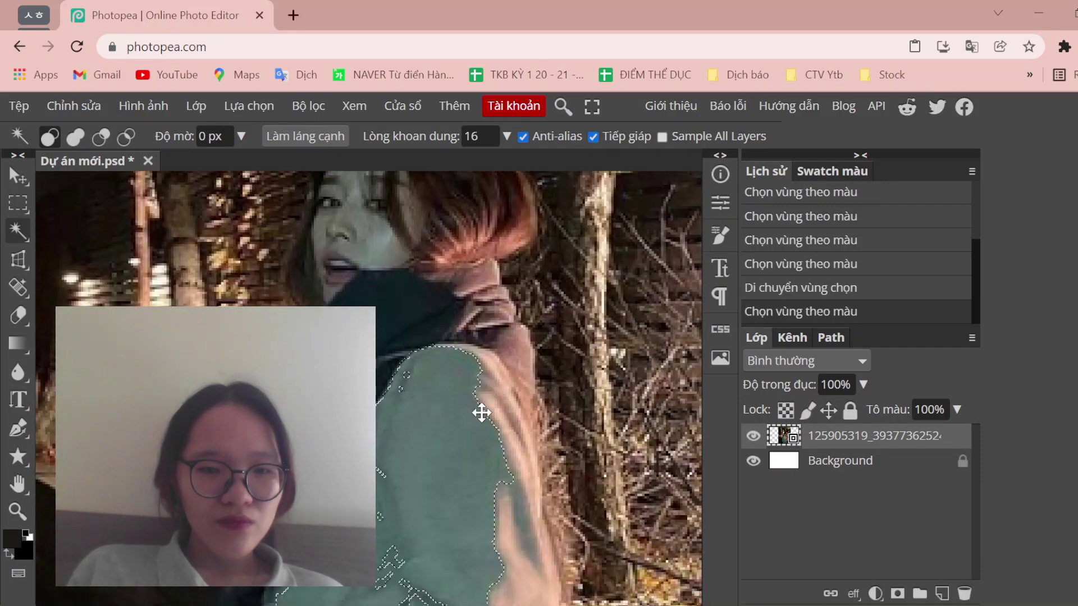
{"action": "left_click_drag", "start_coordinate": [481, 413], "coordinate": [483, 421]}
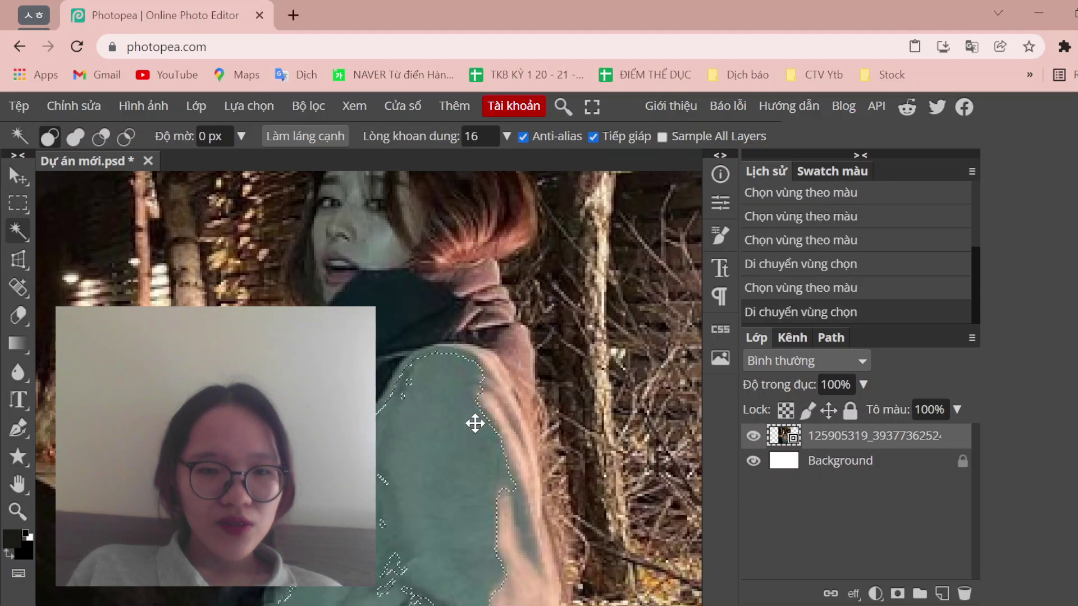
{"action": "key", "text": "ctrl+d"}
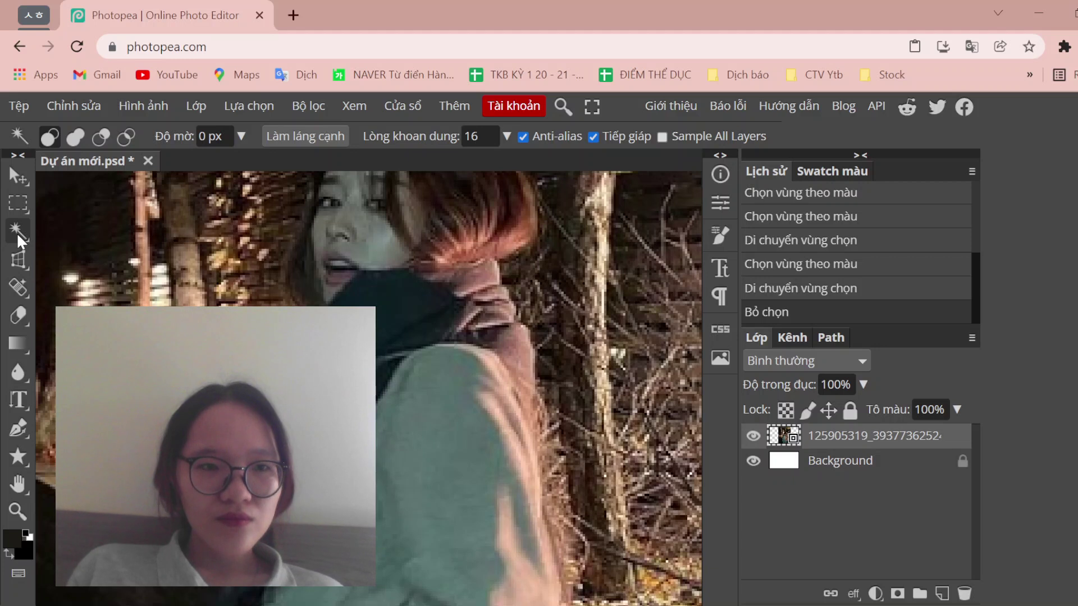
{"action": "left_click", "coordinate": [11, 201]}
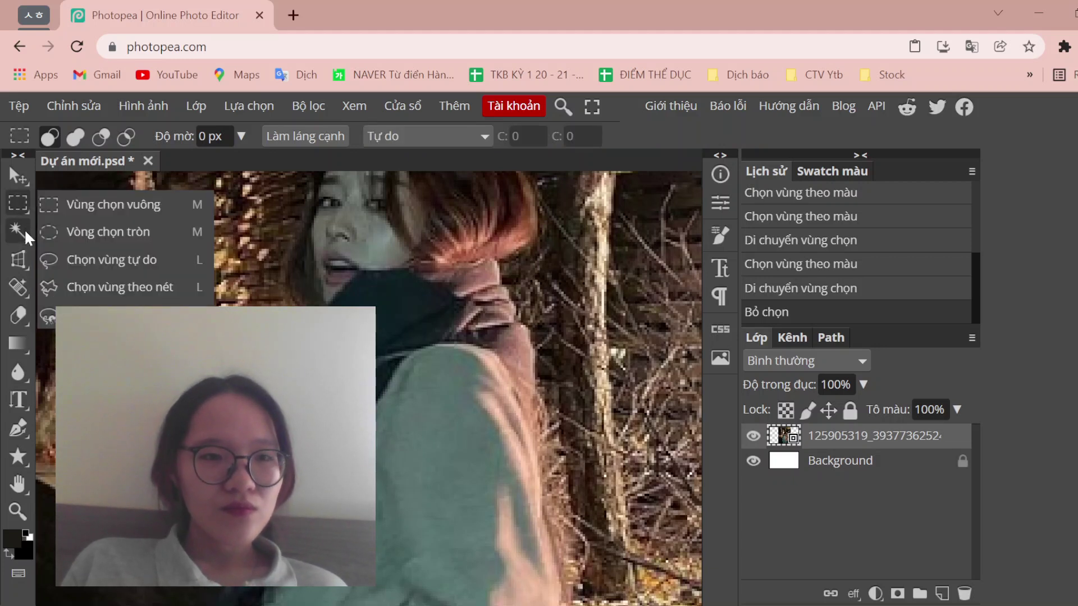
{"action": "left_click", "coordinate": [123, 283]}
- Trace polygonal lasso points around the woman's hooded figure and close the outline
{"action": "scroll", "coordinate": [446, 358], "scroll_direction": "up", "scroll_amount": 3}
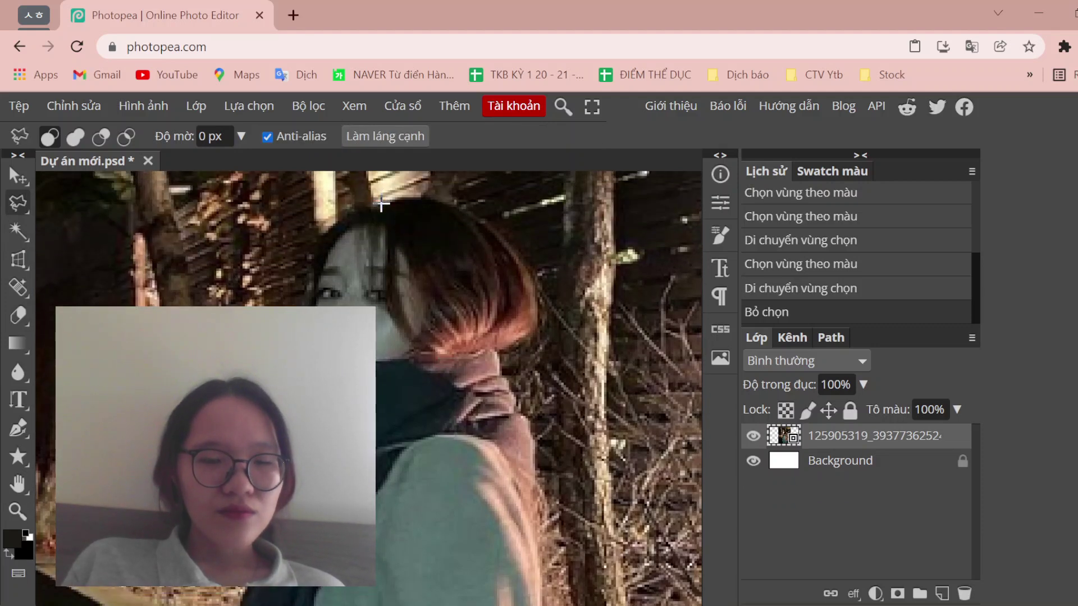
{"action": "left_click", "coordinate": [337, 218]}
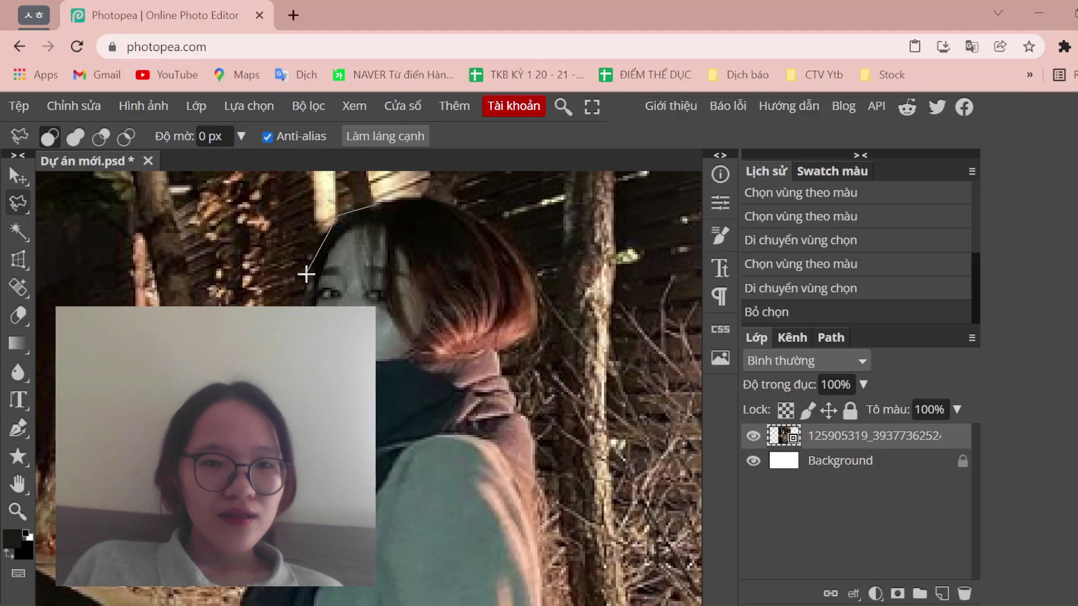
{"action": "left_click", "coordinate": [307, 275]}
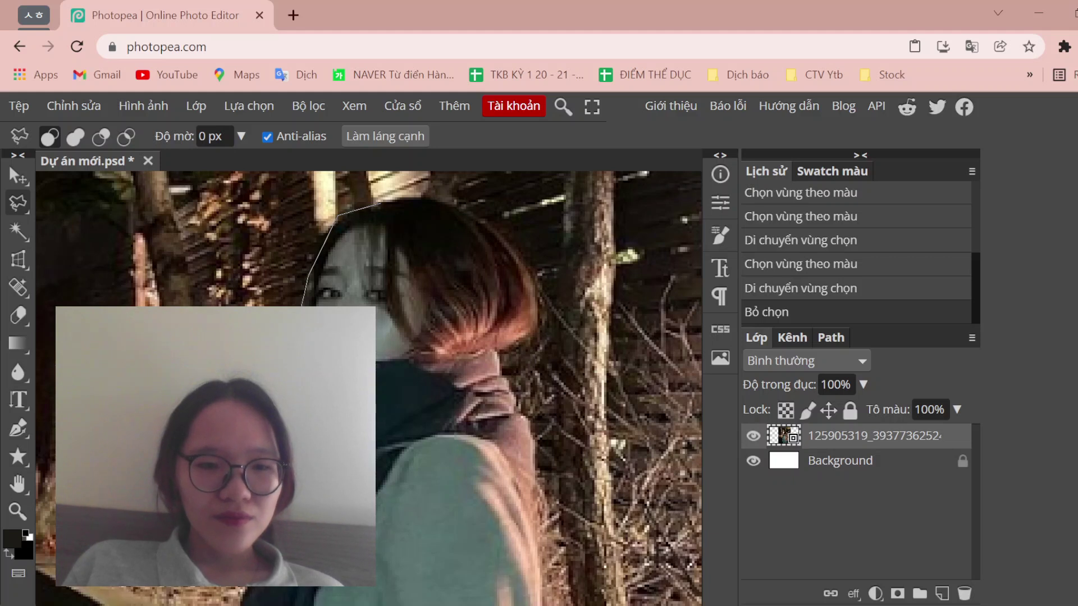
{"action": "scroll", "coordinate": [369, 388], "scroll_direction": "down", "scroll_amount": 3}
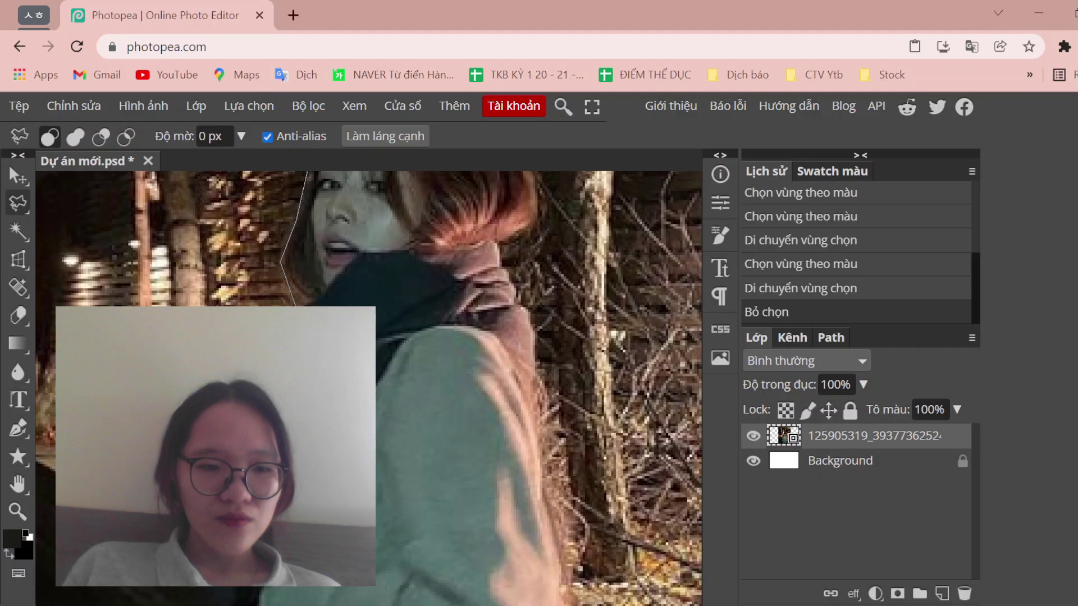
{"action": "scroll", "coordinate": [369, 388], "scroll_direction": "down", "scroll_amount": 3}
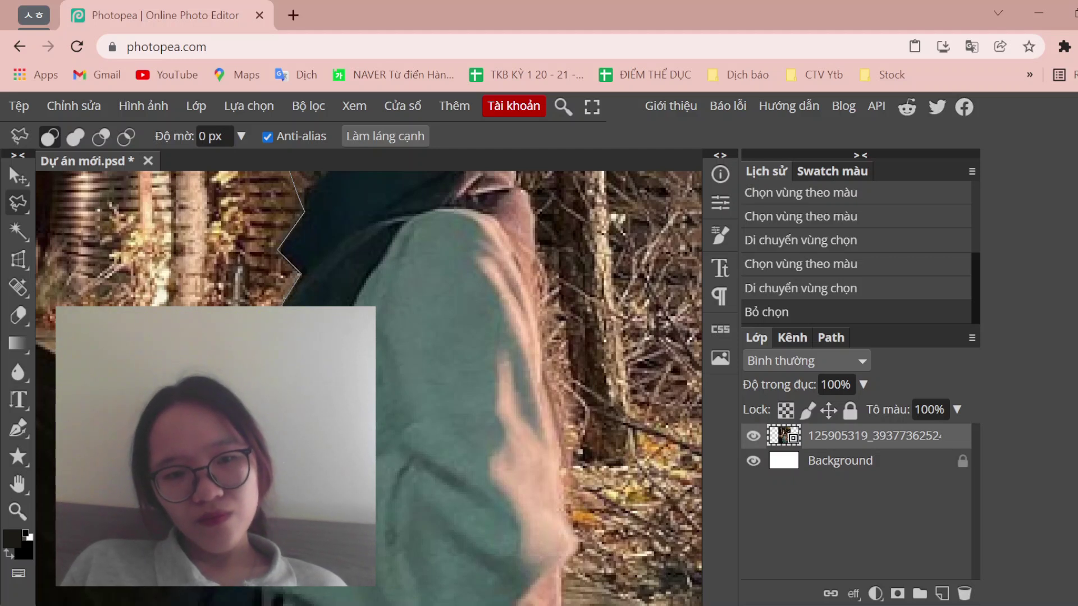
{"action": "scroll", "coordinate": [185, 591], "scroll_direction": "down", "scroll_amount": 2}
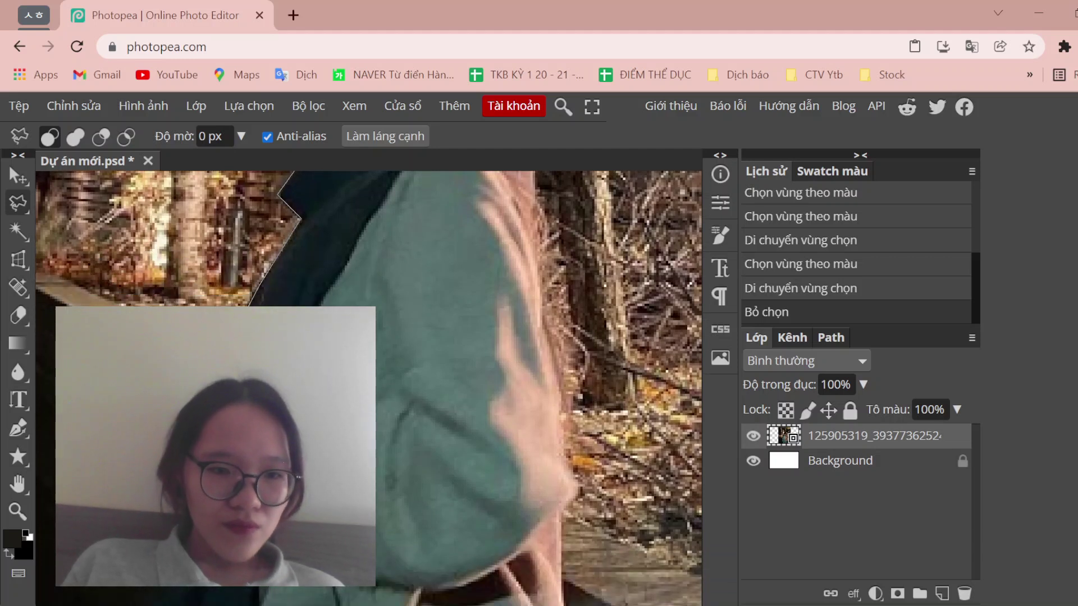
{"action": "scroll", "coordinate": [185, 591], "scroll_direction": "down", "scroll_amount": 1}
{"action": "scroll", "coordinate": [185, 592], "scroll_direction": "down", "scroll_amount": 2}
{"action": "scroll", "coordinate": [185, 591], "scroll_direction": "down", "scroll_amount": 1}
{"action": "scroll", "coordinate": [185, 592], "scroll_direction": "down", "scroll_amount": 1}
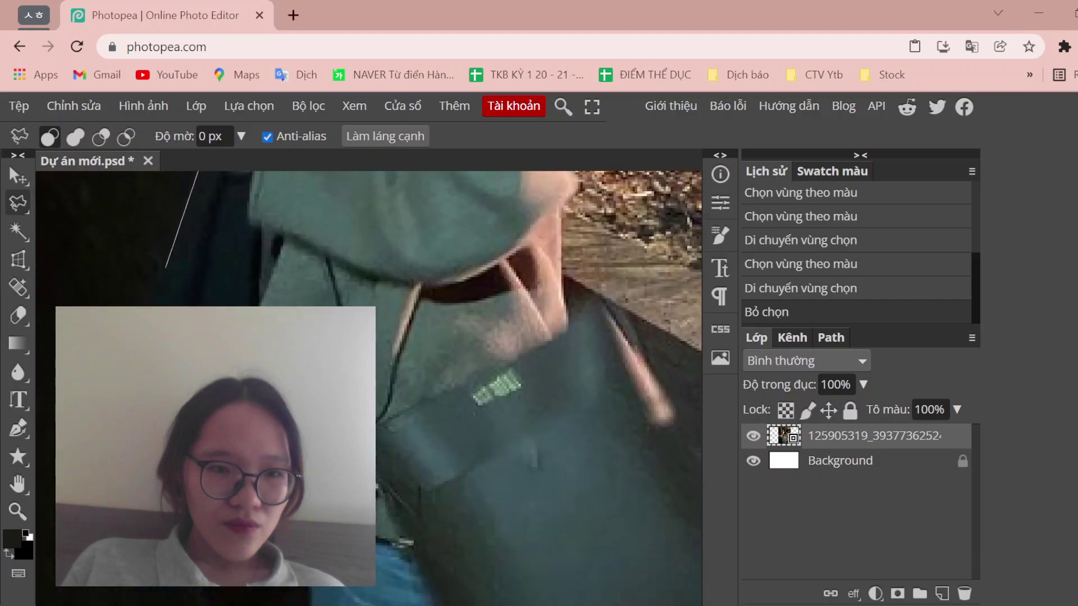
{"action": "scroll", "coordinate": [185, 591], "scroll_direction": "down", "scroll_amount": 1}
{"action": "scroll", "coordinate": [185, 591], "scroll_direction": "up", "scroll_amount": 5}
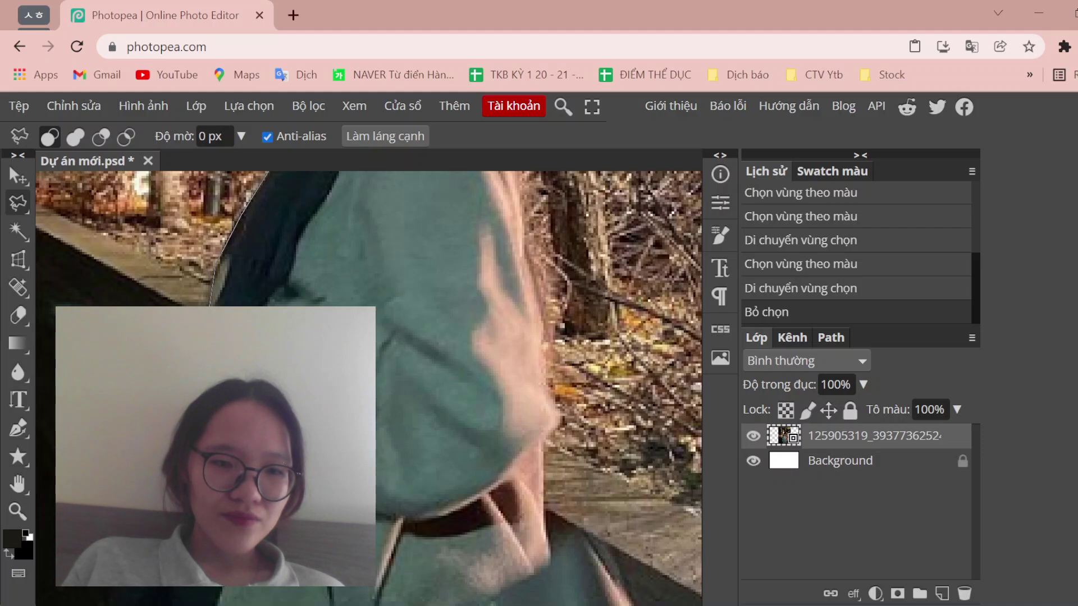
{"action": "scroll", "coordinate": [369, 387], "scroll_direction": "down", "scroll_amount": 2}
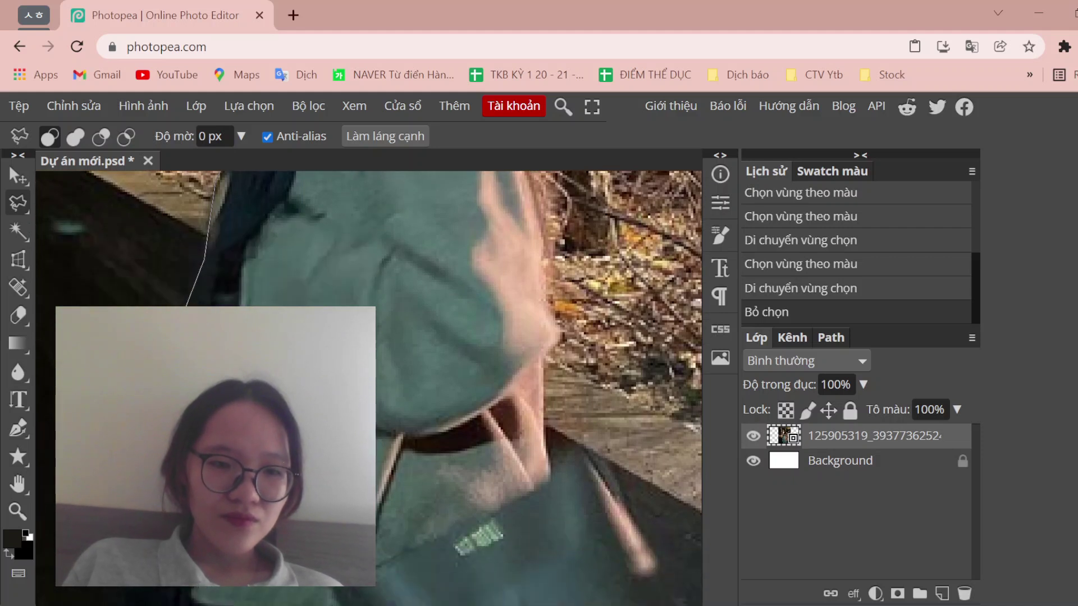
{"action": "scroll", "coordinate": [369, 388], "scroll_direction": "down", "scroll_amount": 2}
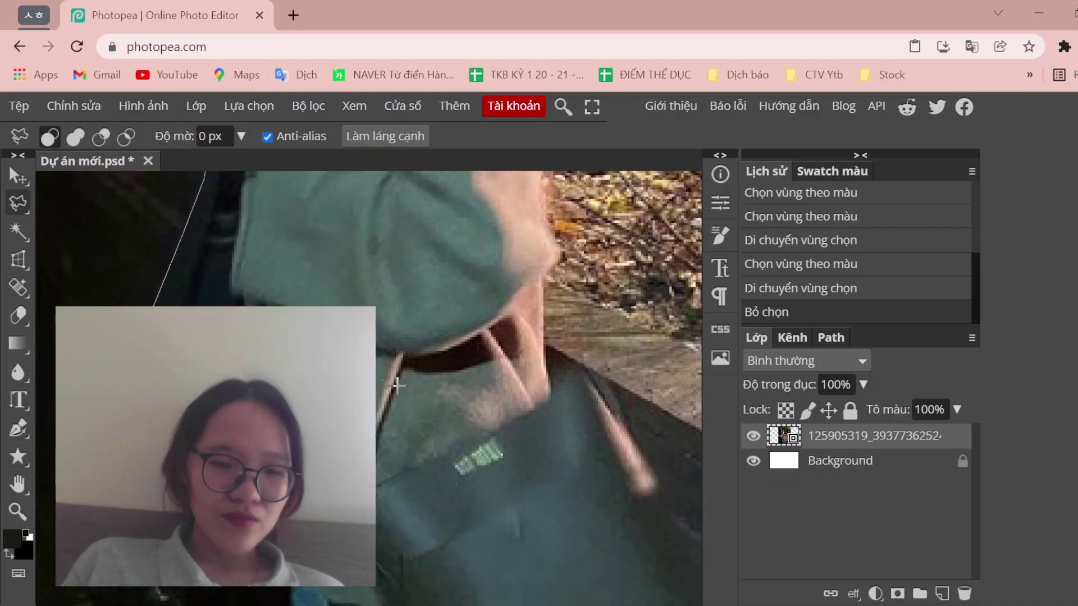
{"action": "left_click", "coordinate": [545, 362]}
{"action": "scroll", "coordinate": [547, 387], "scroll_direction": "up", "scroll_amount": 1}
{"action": "scroll", "coordinate": [548, 414], "scroll_direction": "up", "scroll_amount": 1}
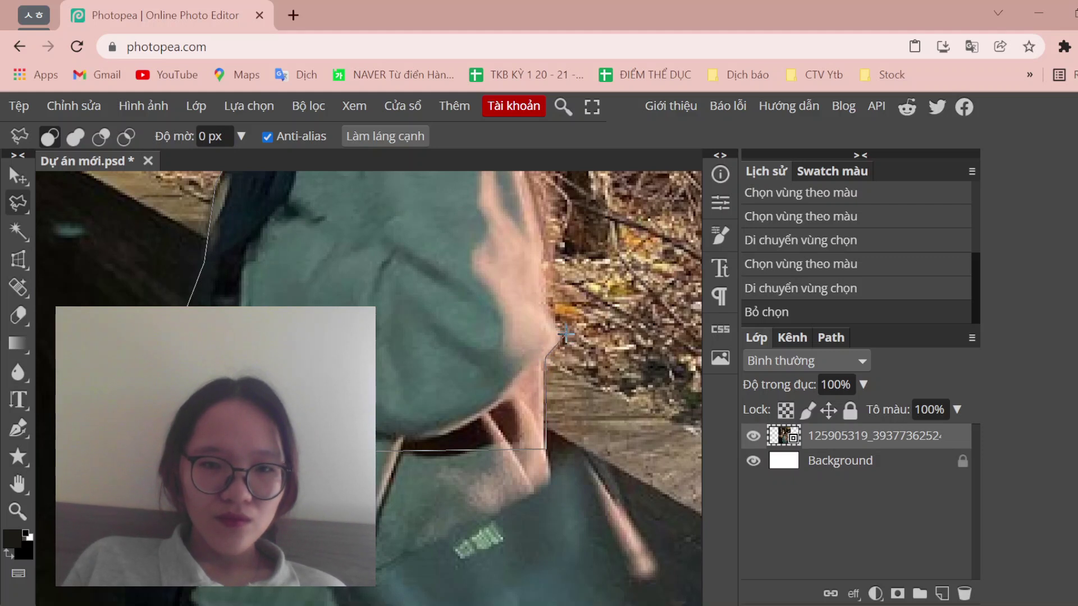
{"action": "double_click", "coordinate": [545, 306]}
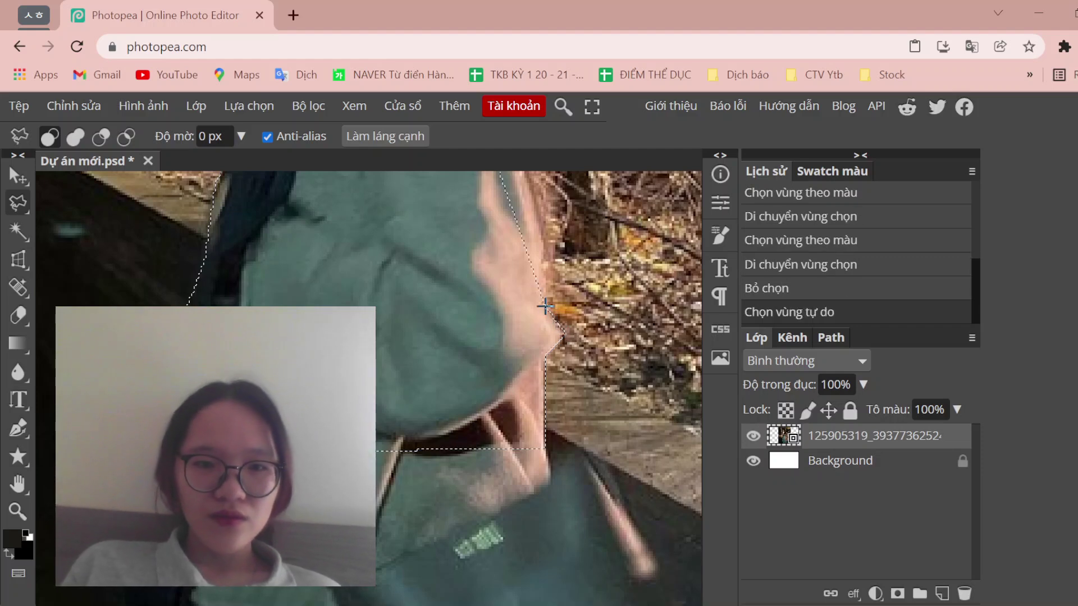
- Add an outline point near the head and cycle tools back to the Lasso
{"action": "scroll", "coordinate": [419, 445], "scroll_direction": "up", "scroll_amount": 5}
{"action": "scroll", "coordinate": [418, 445], "scroll_direction": "up", "scroll_amount": 5}
{"action": "scroll", "coordinate": [410, 432], "scroll_direction": "up", "scroll_amount": 3}
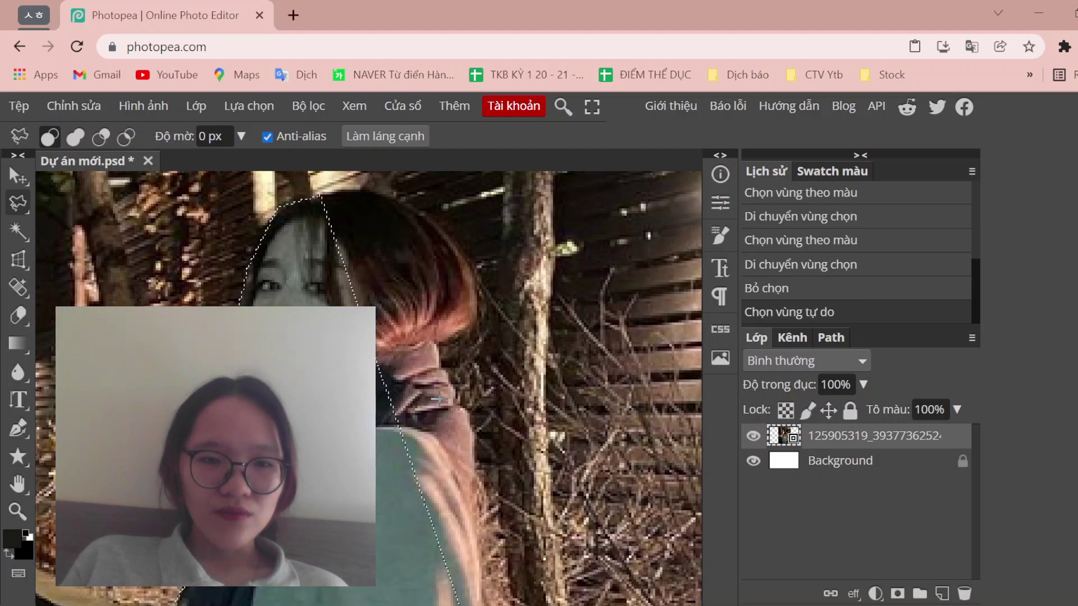
{"action": "left_click", "coordinate": [494, 376]}
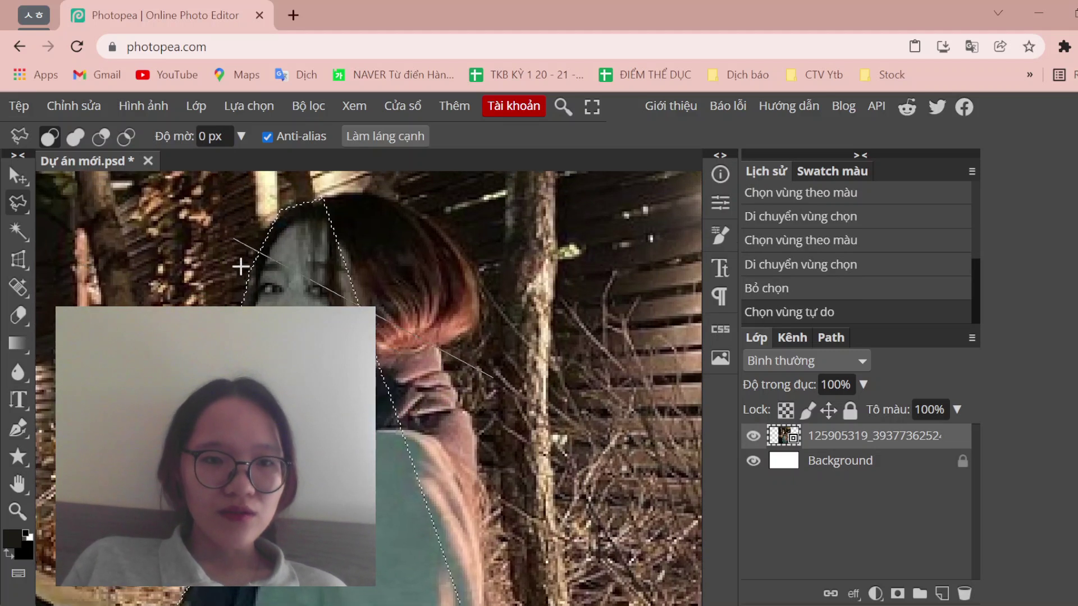
{"action": "left_click", "coordinate": [17, 172]}
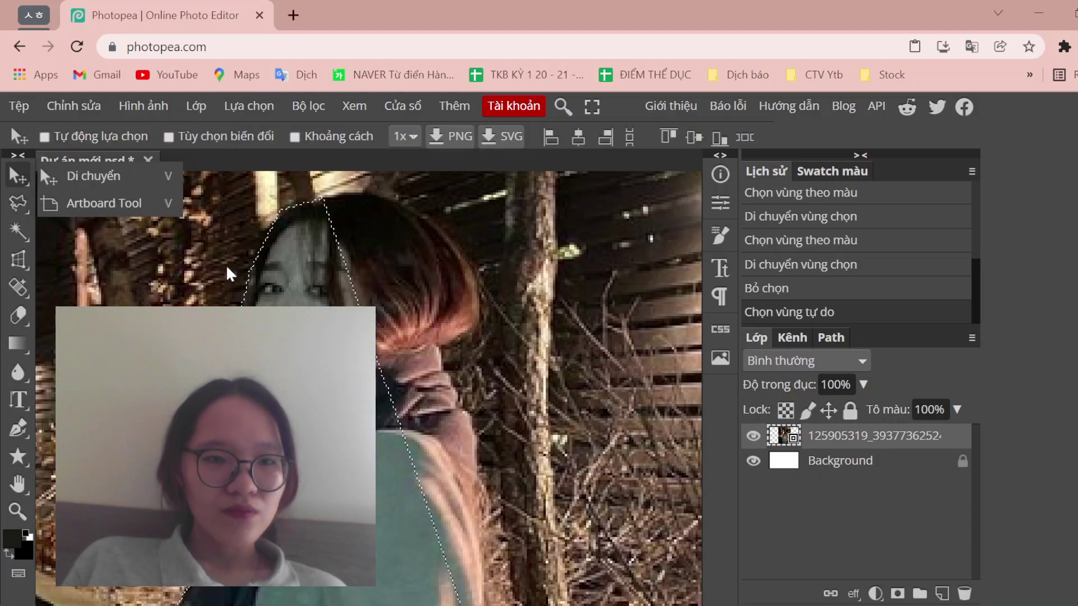
{"action": "left_click", "coordinate": [446, 380]}
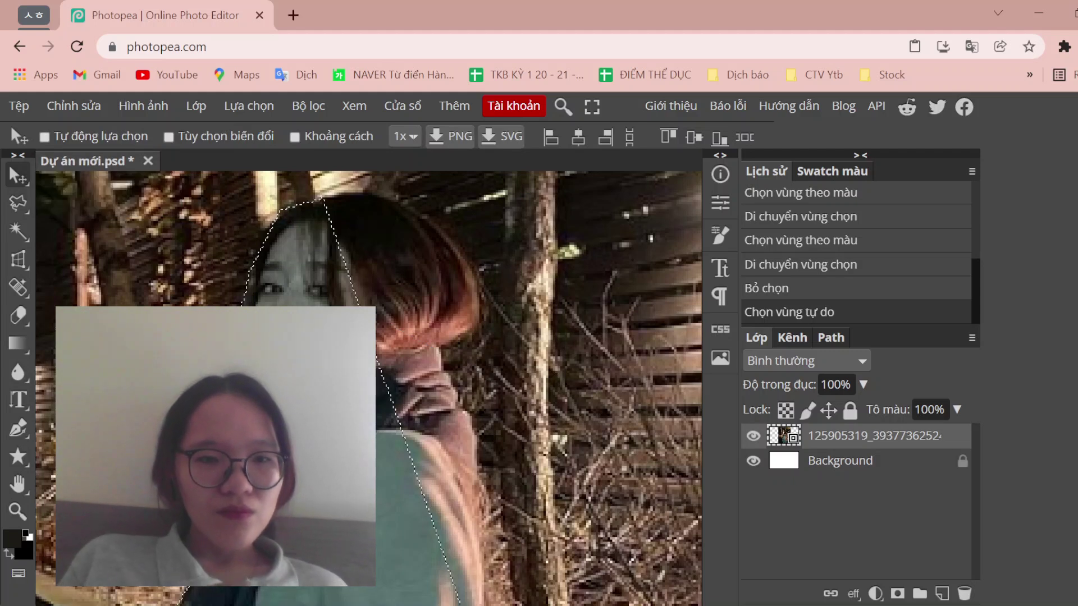
{"action": "left_click", "coordinate": [18, 236]}
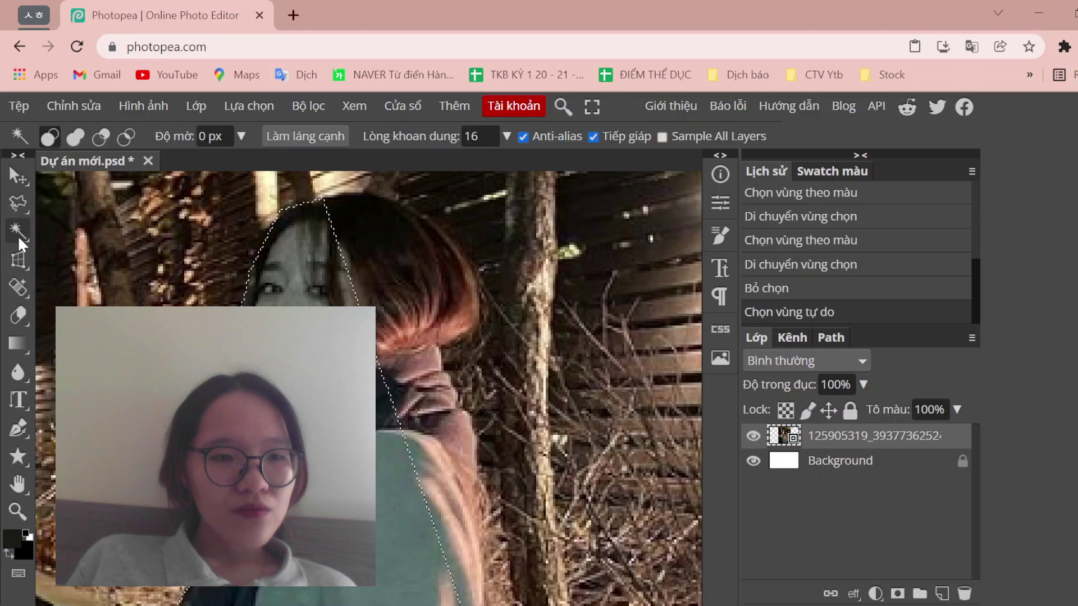
{"action": "left_click", "coordinate": [21, 200]}
- Shift the selection outline up-left over the woman and paste it as layer Lớp 1
{"action": "mouse_move", "coordinate": [322, 243]}
{"action": "left_mouse_down"}
{"action": "mouse_move", "coordinate": [313, 210]}
{"action": "mouse_move", "coordinate": [309, 219]}
{"action": "left_mouse_up"}
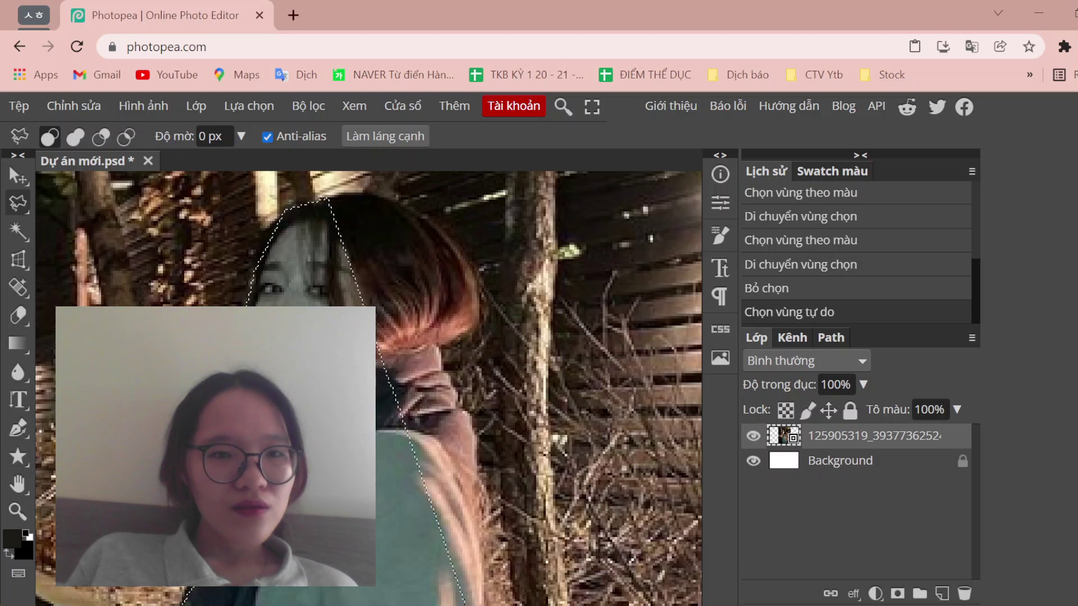
{"action": "left_click_drag", "start_coordinate": [309, 218], "coordinate": [306, 217]}
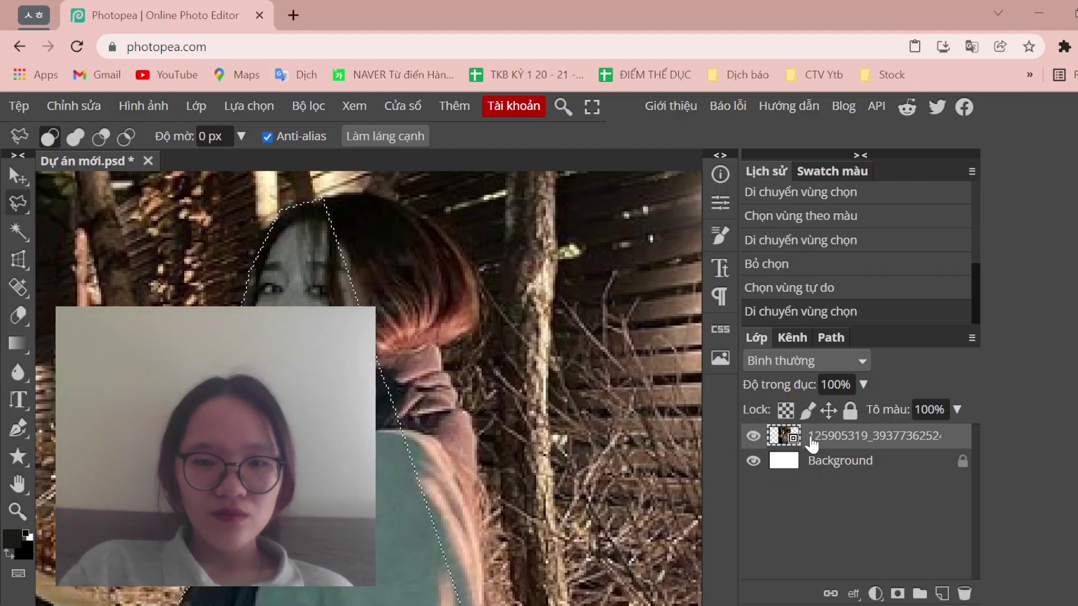
{"action": "key", "text": "ctrl+v"}
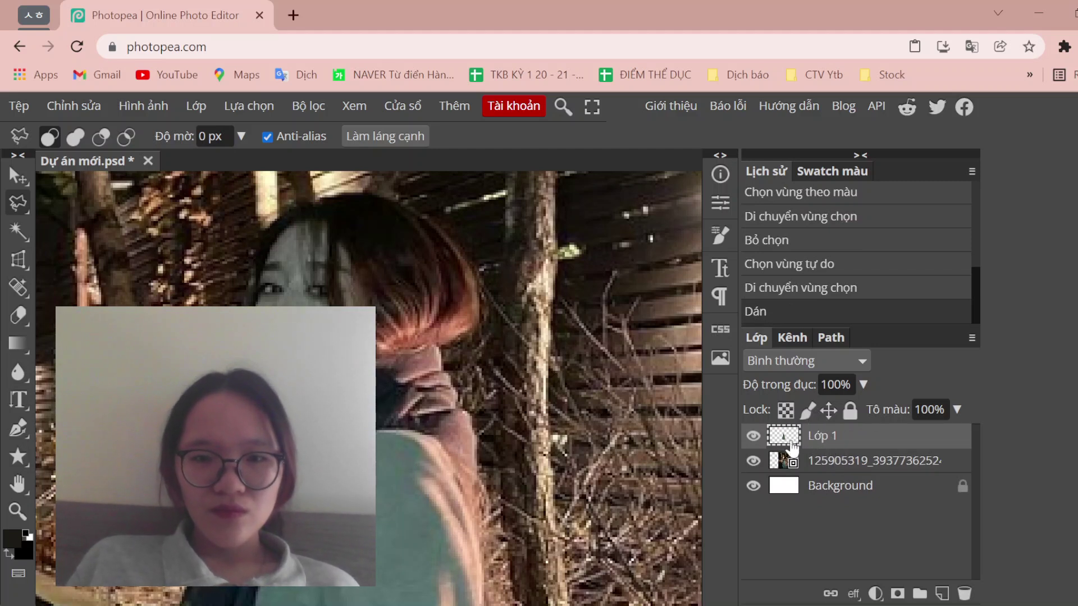
- Hide and reshow the photo layer to inspect the cutout, then delete Lớp 1
{"action": "left_click", "coordinate": [753, 460]}
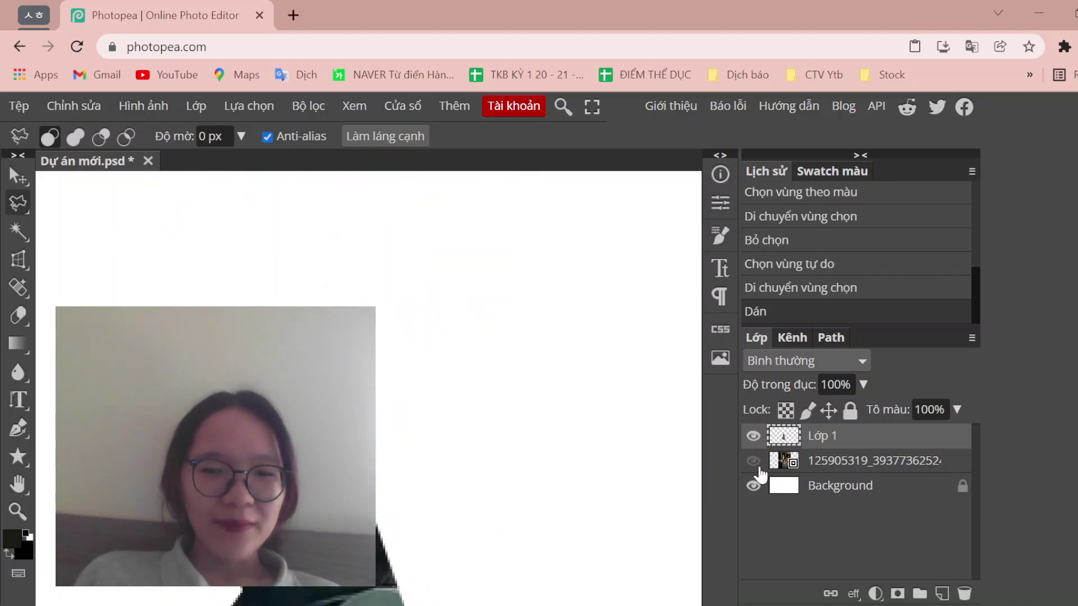
{"action": "left_click", "coordinate": [753, 460]}
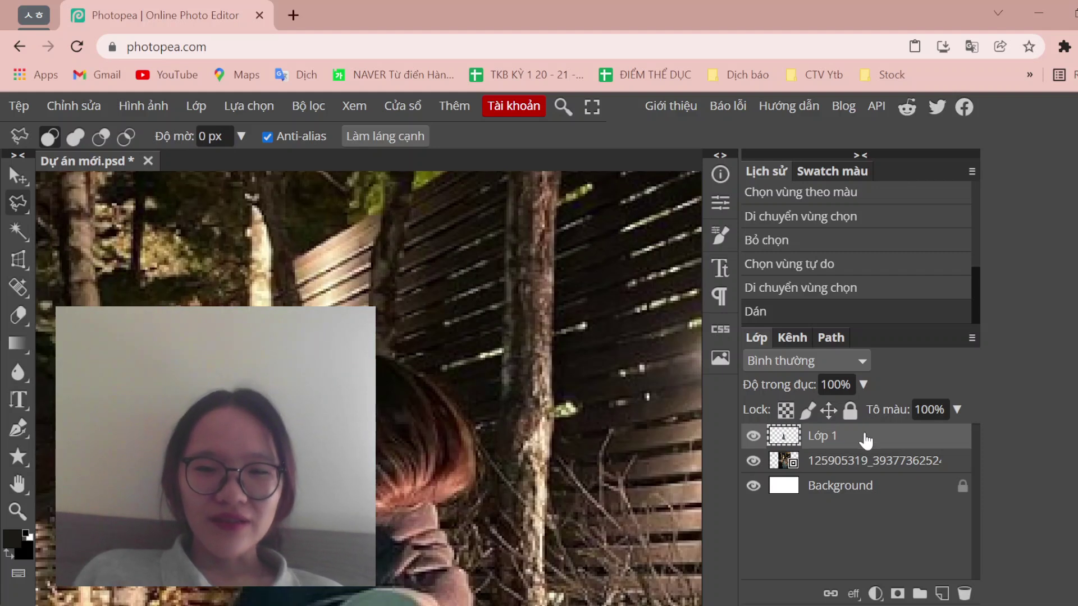
{"action": "key", "text": "Delete"}
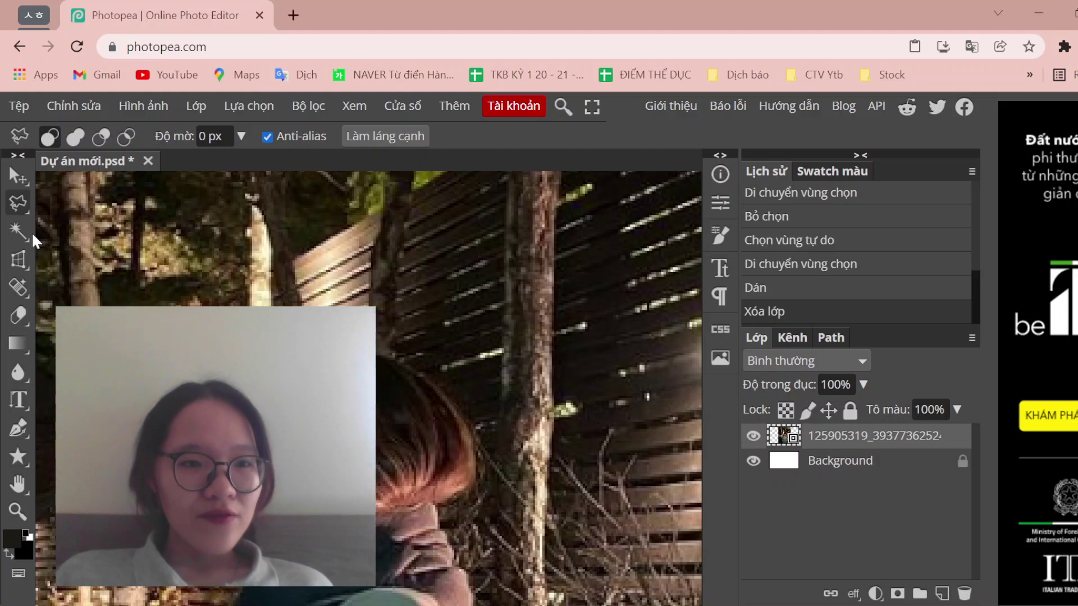
- Duplicate the night-garden photo layer and switch to the Quick Selection tool
{"action": "right_click", "coordinate": [18, 210]}
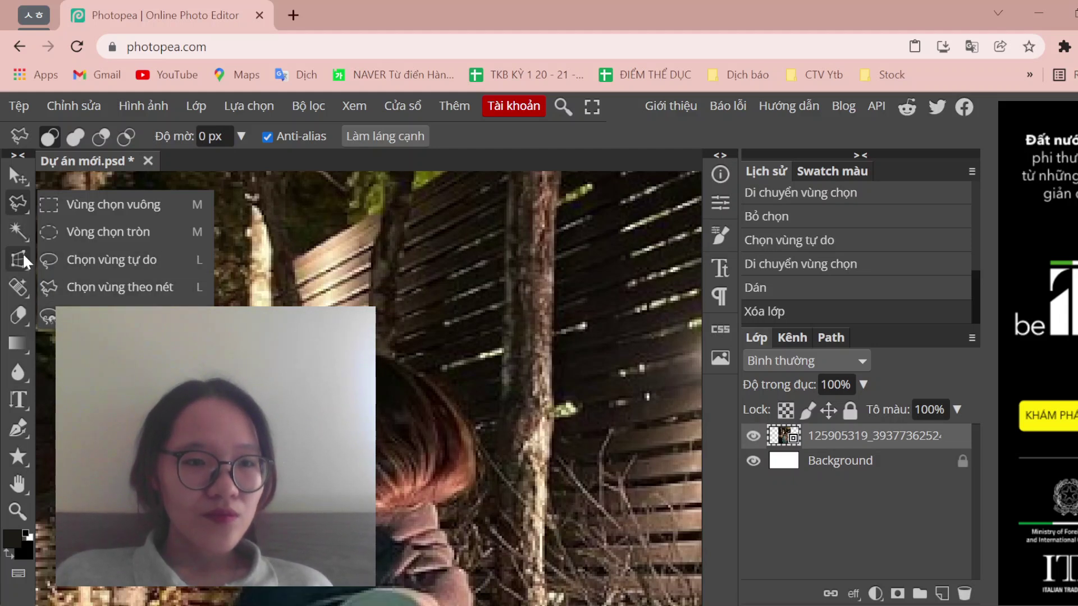
{"action": "right_click", "coordinate": [23, 227]}
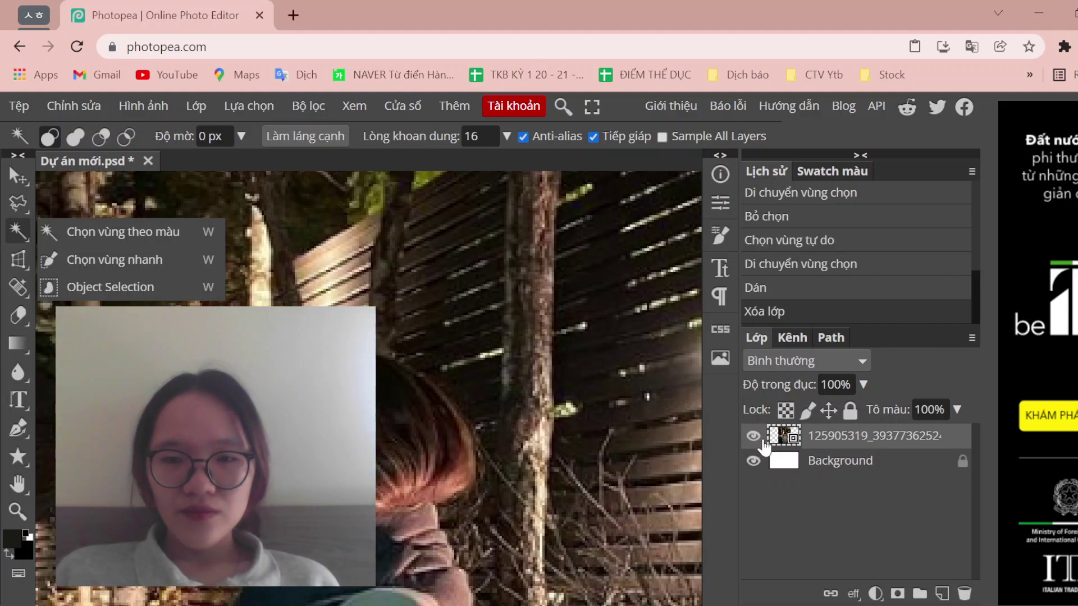
{"action": "right_click", "coordinate": [818, 448]}
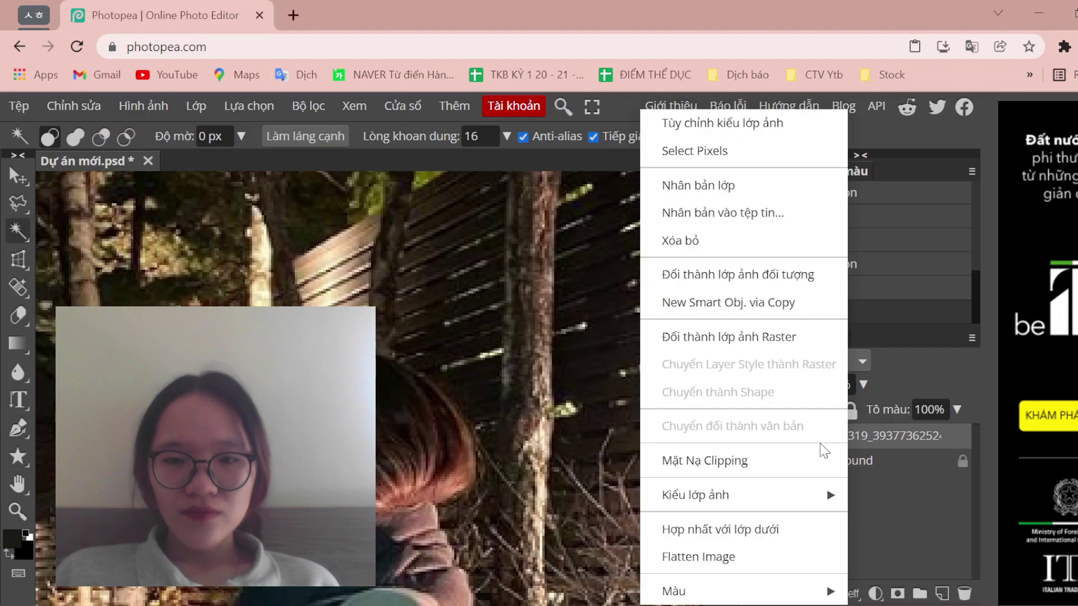
{"action": "left_click", "coordinate": [734, 186]}
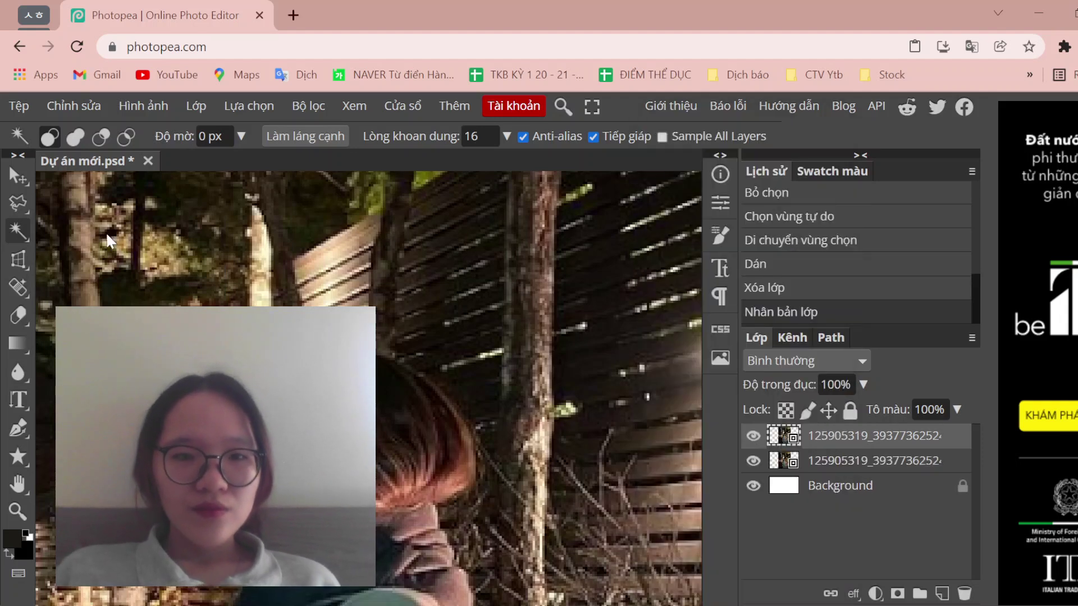
{"action": "right_click", "coordinate": [21, 232]}
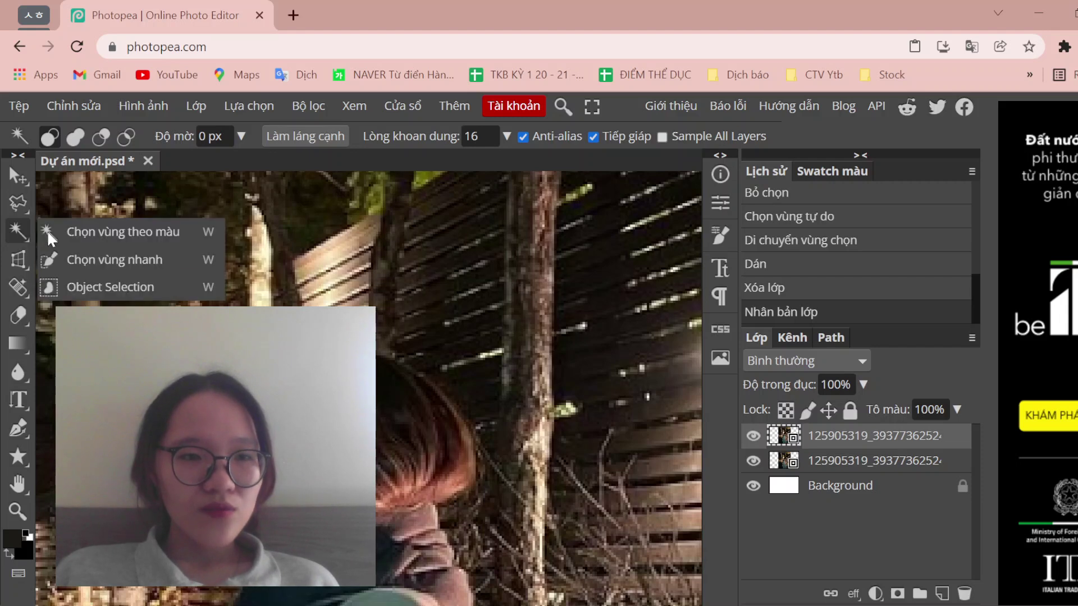
{"action": "left_click", "coordinate": [115, 259]}
- Quick-select the dark coat and extend the selection over the red hair
{"action": "scroll", "coordinate": [369, 387], "scroll_direction": "down", "scroll_amount": 5}
{"action": "scroll", "coordinate": [369, 387], "scroll_direction": "down", "scroll_amount": 3}
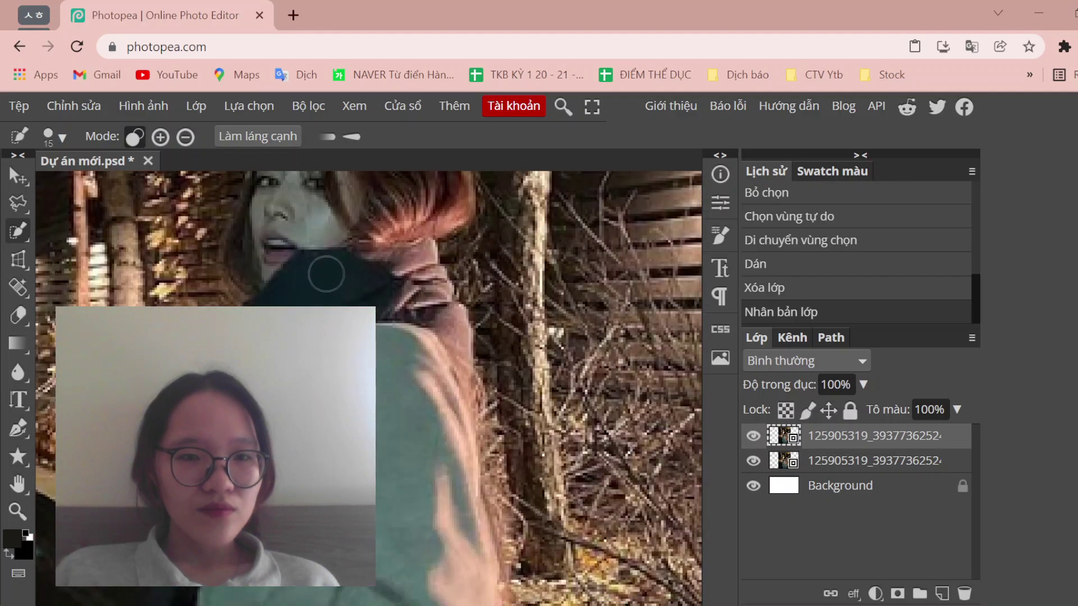
{"action": "left_click", "coordinate": [325, 274]}
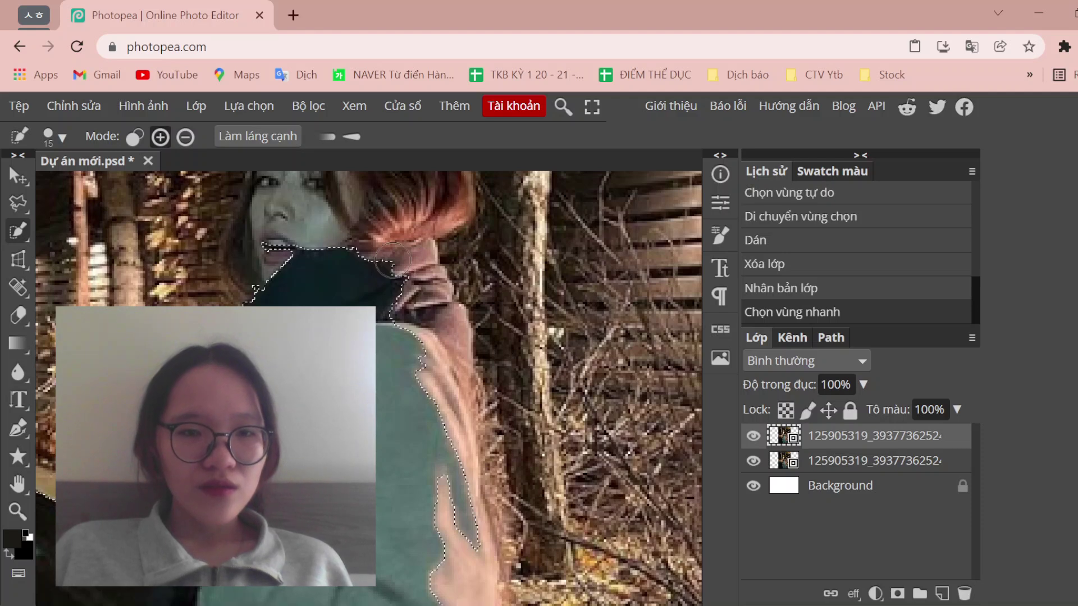
{"action": "scroll", "coordinate": [393, 260], "scroll_direction": "up", "scroll_amount": 1}
{"action": "mouse_move", "coordinate": [384, 320]}
{"action": "left_mouse_down"}
{"action": "mouse_move", "coordinate": [403, 310]}
{"action": "mouse_move", "coordinate": [434, 349]}
{"action": "left_mouse_up"}
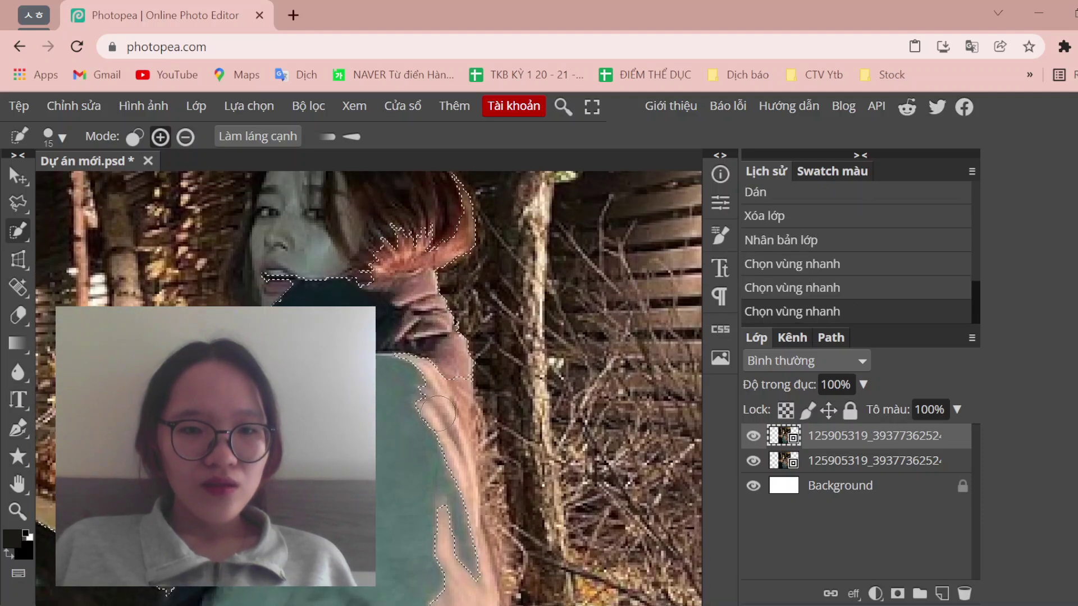
{"action": "mouse_move", "coordinate": [438, 414]}
{"action": "left_mouse_down"}
{"action": "mouse_move", "coordinate": [442, 386]}
{"action": "mouse_move", "coordinate": [446, 416]}
{"action": "left_mouse_up"}
- Add the hair on the left side to the quick selection
{"action": "scroll", "coordinate": [369, 388], "scroll_direction": "down", "scroll_amount": 2}
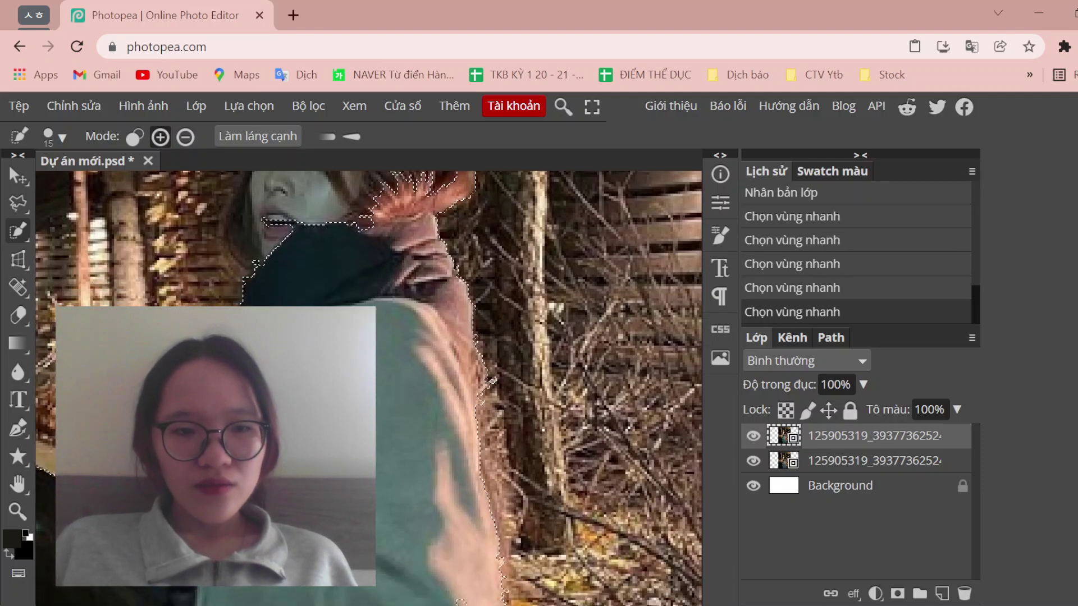
{"action": "scroll", "coordinate": [368, 387], "scroll_direction": "down", "scroll_amount": 2}
{"action": "scroll", "coordinate": [369, 387], "scroll_direction": "down", "scroll_amount": 2}
{"action": "scroll", "coordinate": [369, 387], "scroll_direction": "up", "scroll_amount": 1}
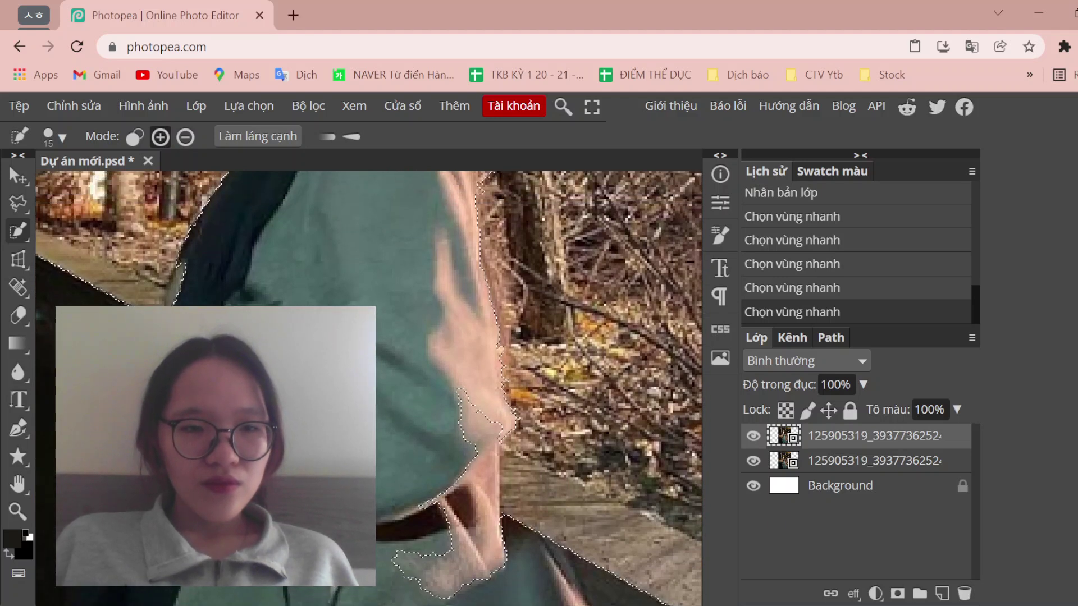
{"action": "scroll", "coordinate": [369, 388], "scroll_direction": "down", "scroll_amount": 3}
{"action": "scroll", "coordinate": [368, 387], "scroll_direction": "down", "scroll_amount": 2}
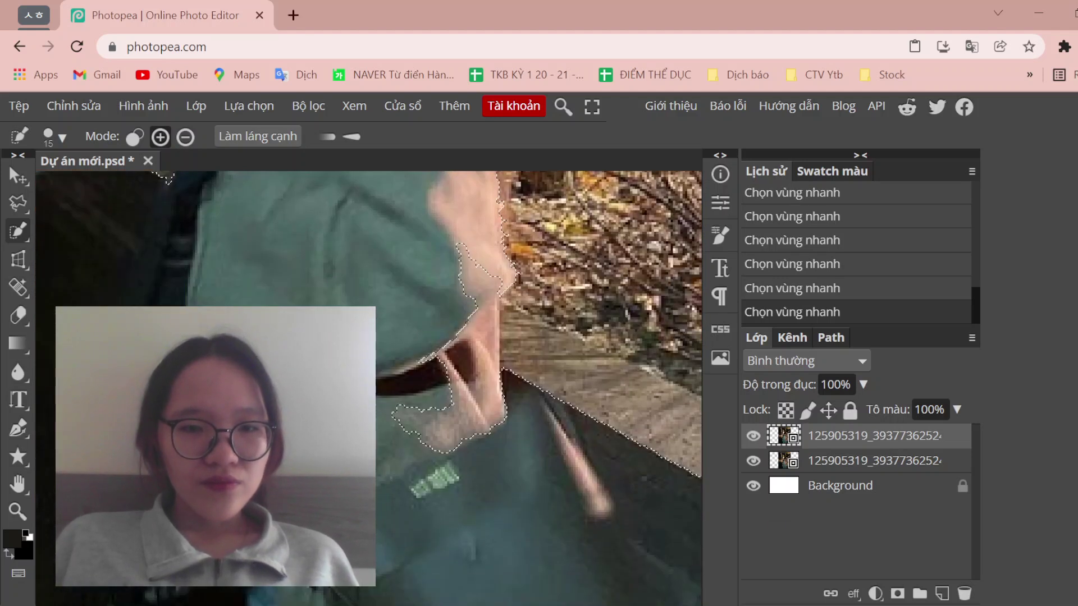
{"action": "scroll", "coordinate": [369, 387], "scroll_direction": "down", "scroll_amount": 3}
{"action": "scroll", "coordinate": [369, 387], "scroll_direction": "down", "scroll_amount": 3}
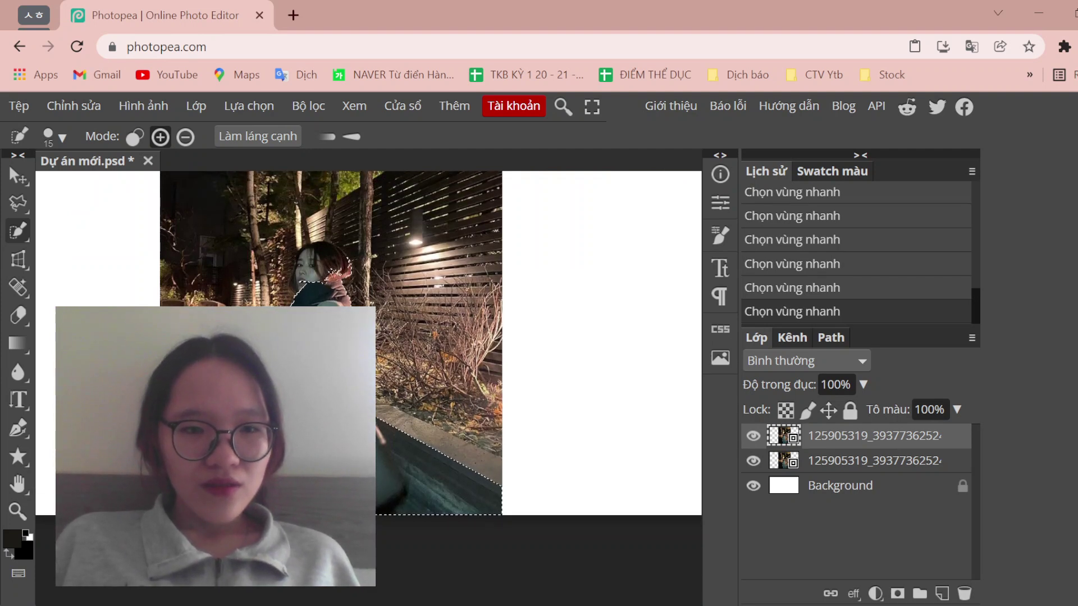
{"action": "scroll", "coordinate": [369, 387], "scroll_direction": "up", "scroll_amount": 1}
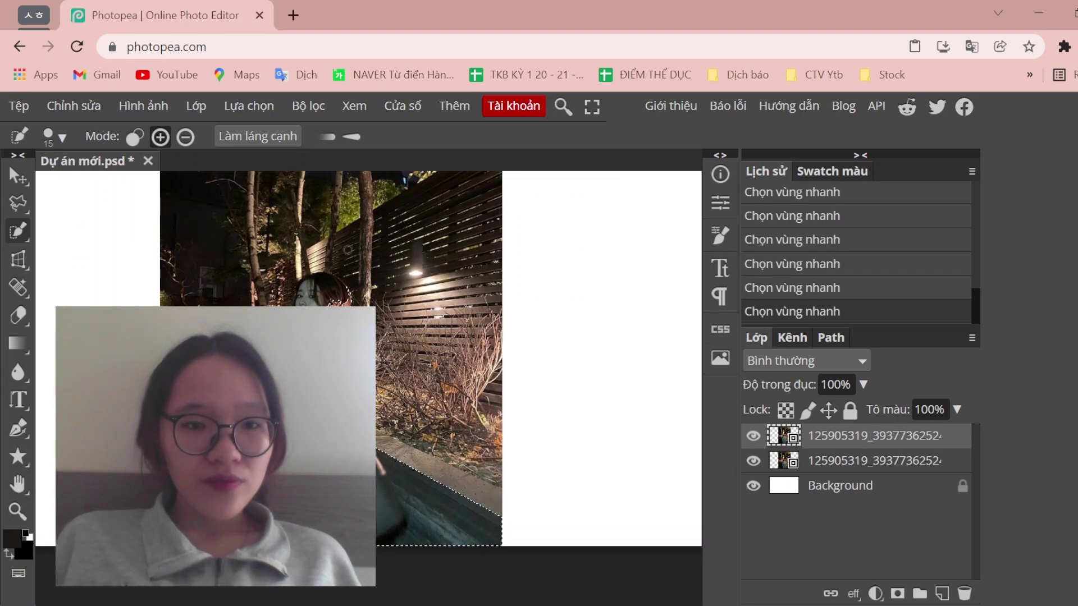
{"action": "scroll", "coordinate": [369, 387], "scroll_direction": "up", "scroll_amount": 1}
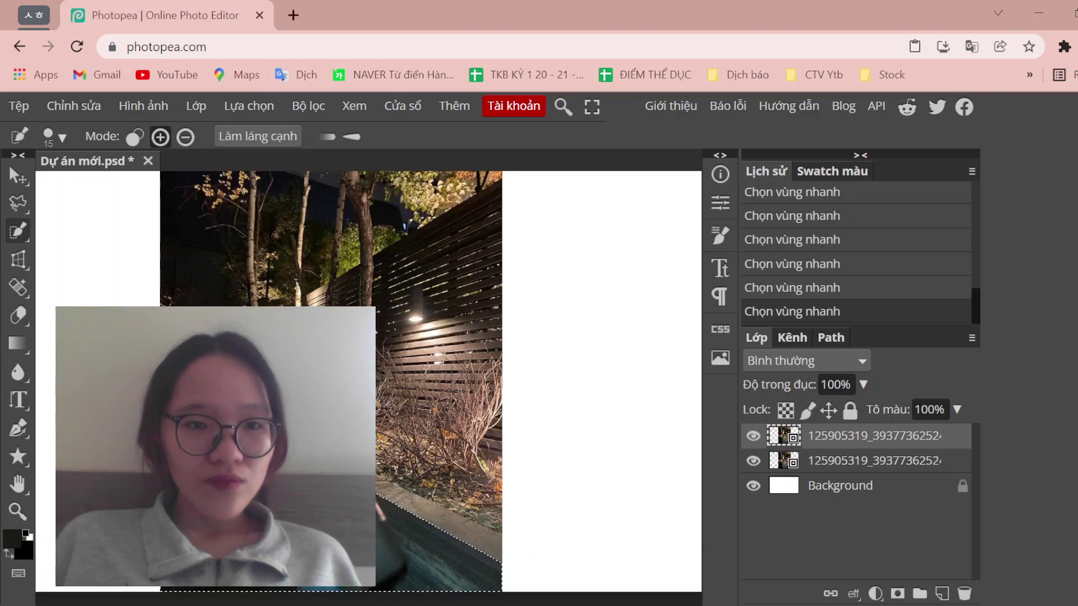
{"action": "scroll", "coordinate": [337, 387], "scroll_direction": "up", "scroll_amount": 1}
{"action": "scroll", "coordinate": [337, 388], "scroll_direction": "up", "scroll_amount": 2}
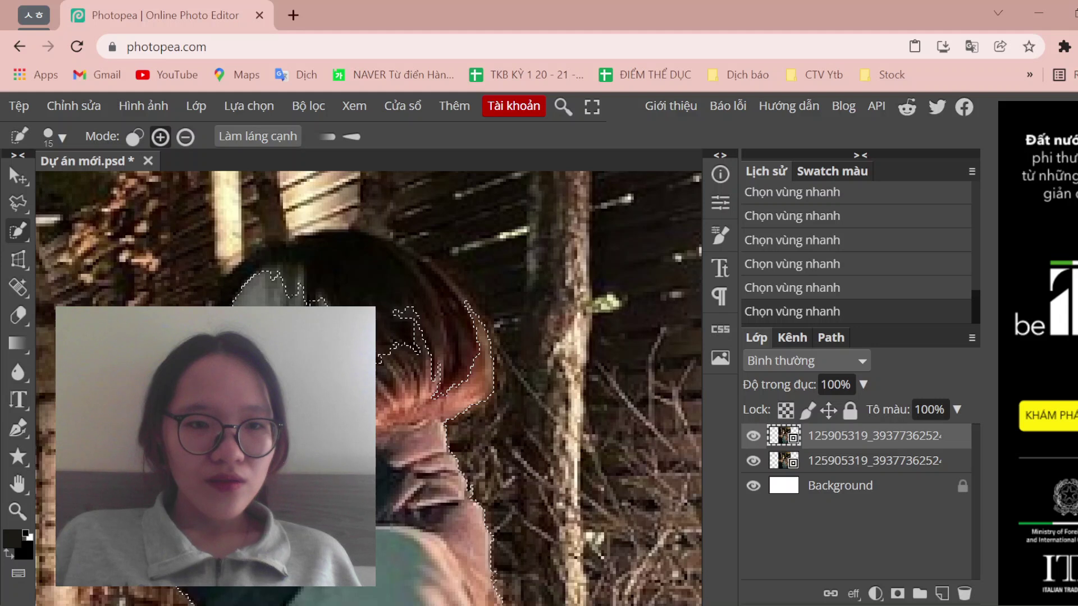
{"action": "left_click", "coordinate": [233, 281]}
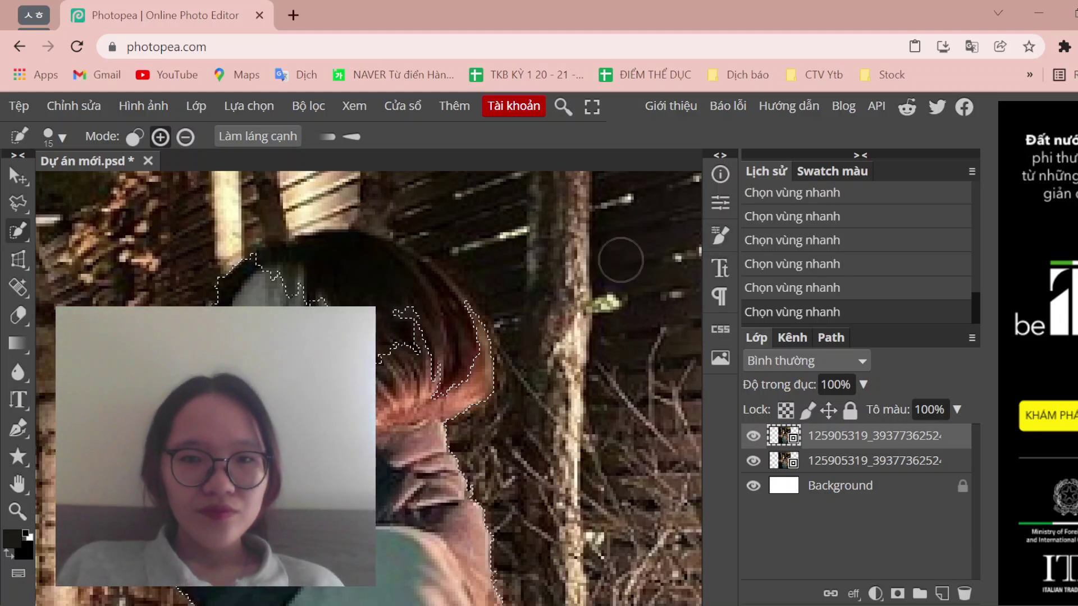
- Set the Quick Selection brush size to 3 px
{"action": "left_click", "coordinate": [720, 235]}
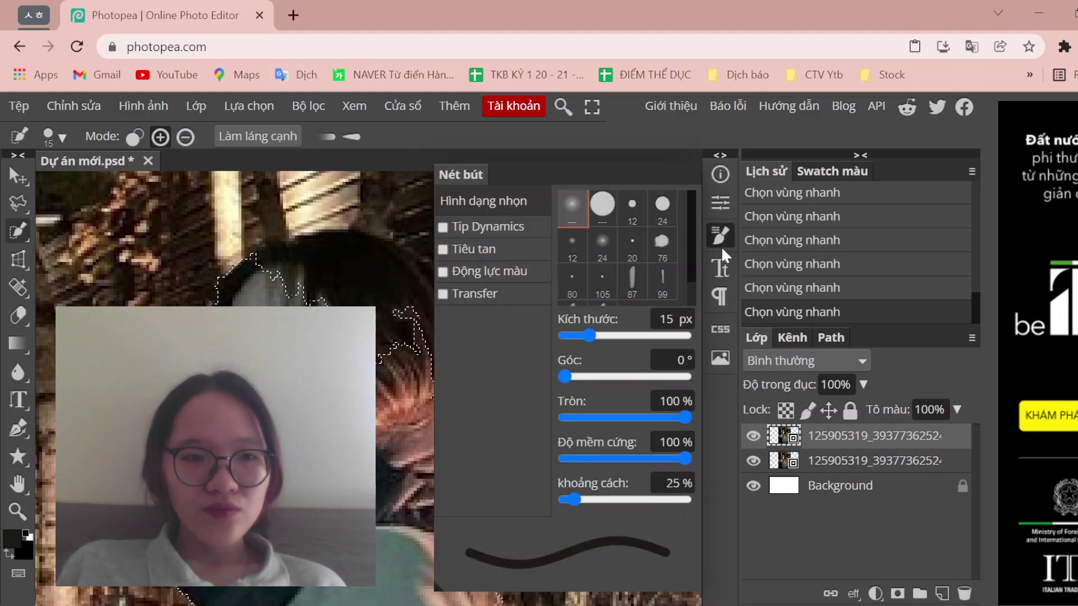
{"action": "left_click", "coordinate": [570, 336]}
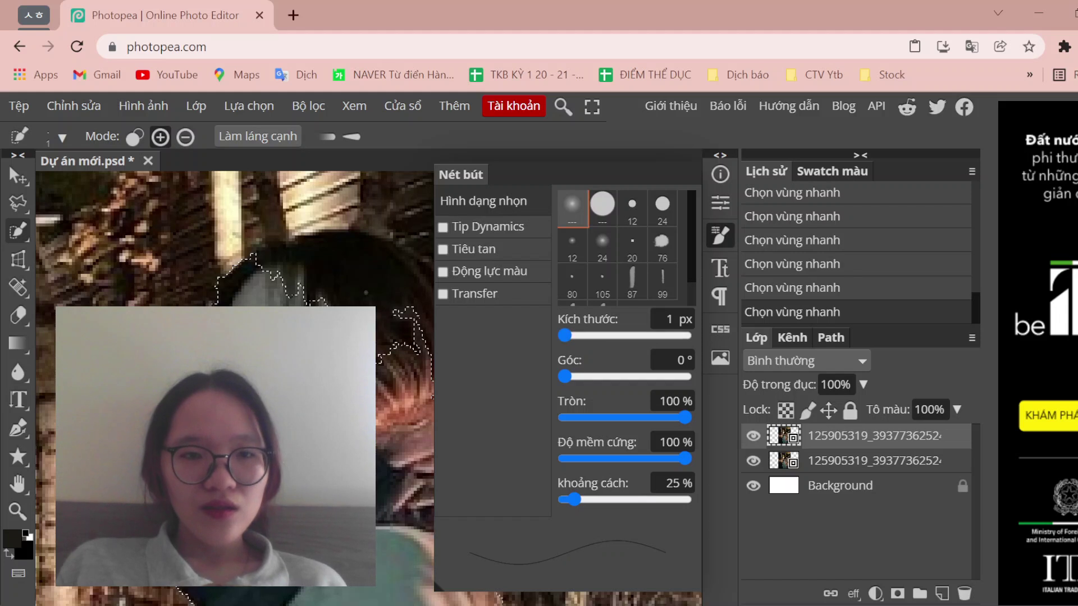
{"action": "left_click_drag", "start_coordinate": [569, 337], "coordinate": [577, 345]}
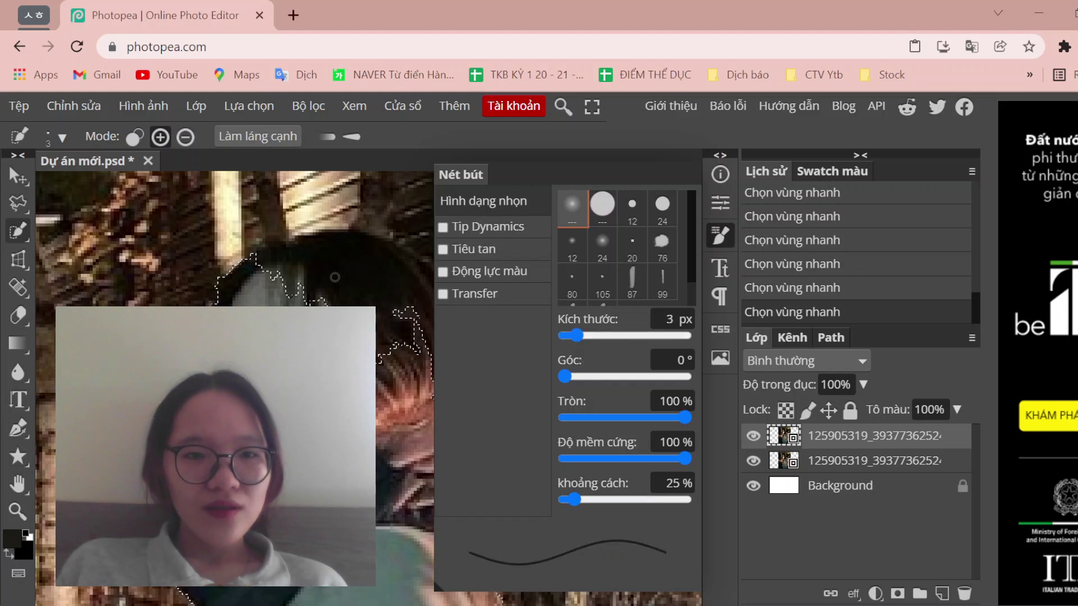
- Deselect, undo to restore the hair selection, and show the Properties panel
{"action": "key", "text": "ctrl+d"}
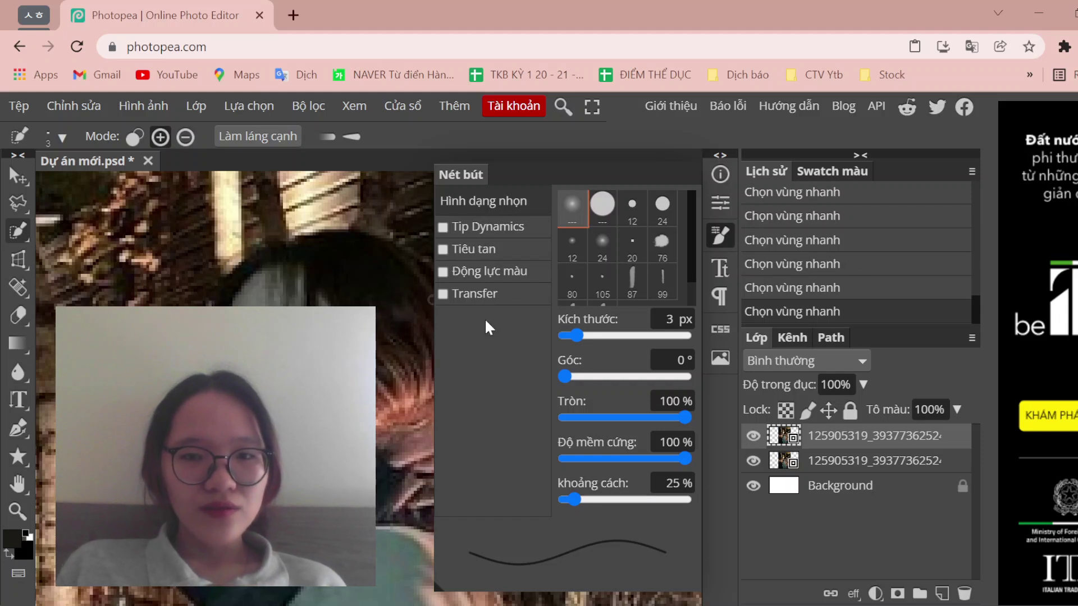
{"action": "key", "text": "ctrl+z"}
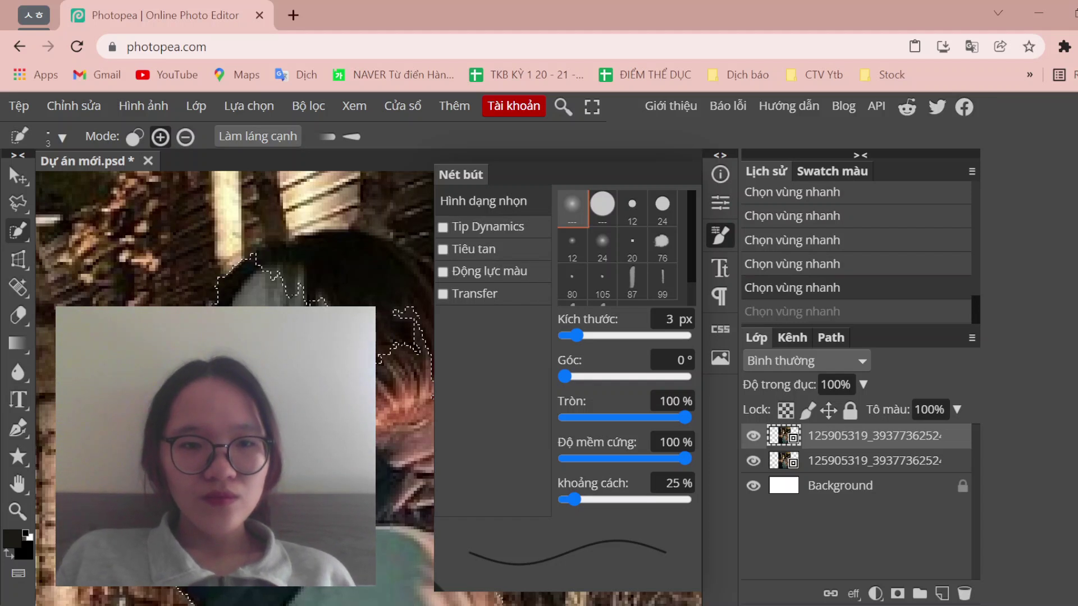
{"action": "key", "text": "ctrl+shift+z"}
{"action": "key", "text": "ctrl+z"}
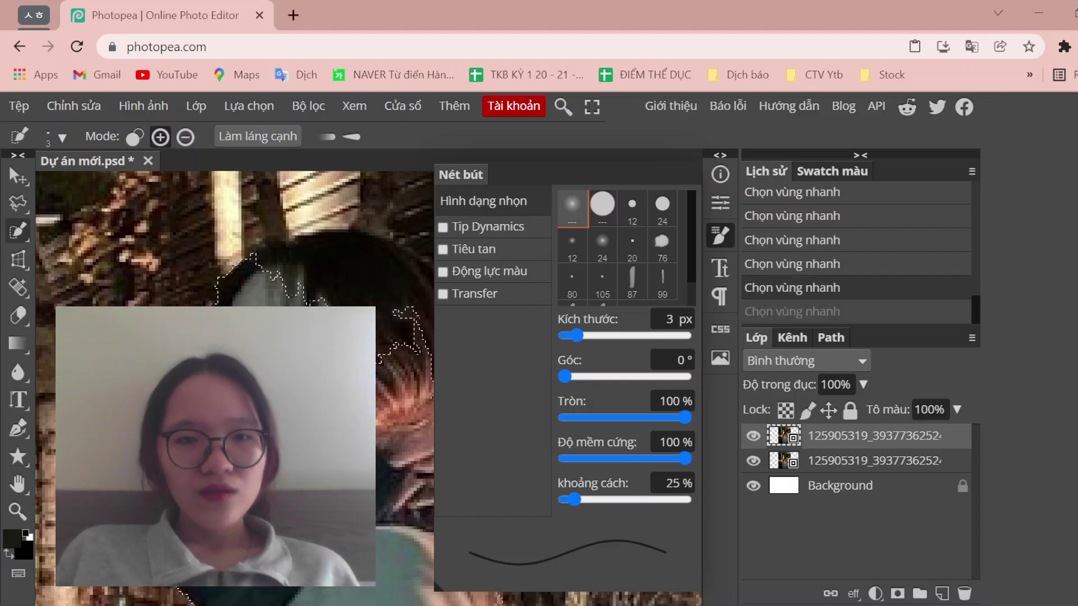
{"action": "left_click", "coordinate": [712, 199]}
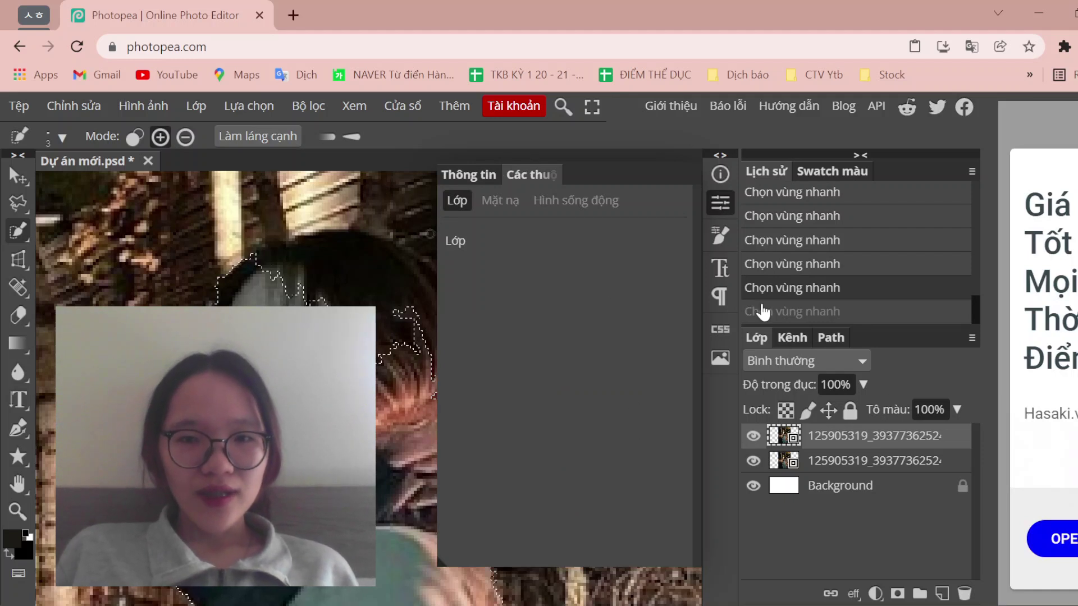
- Show the Info readout and drop the hair selection via an earlier History step
{"action": "left_click", "coordinate": [712, 169]}
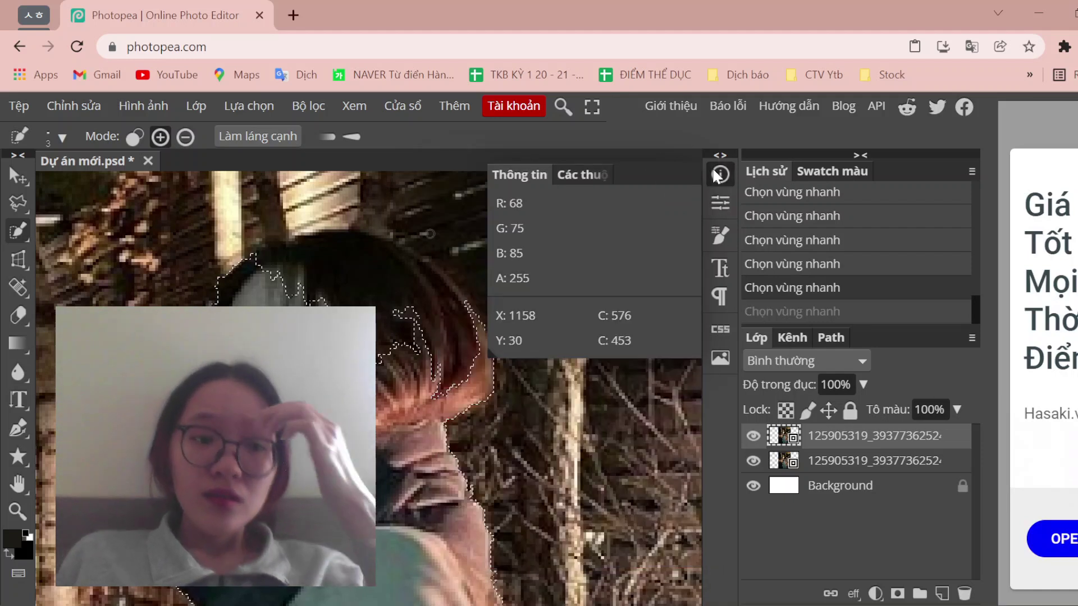
{"action": "right_click", "coordinate": [25, 225]}
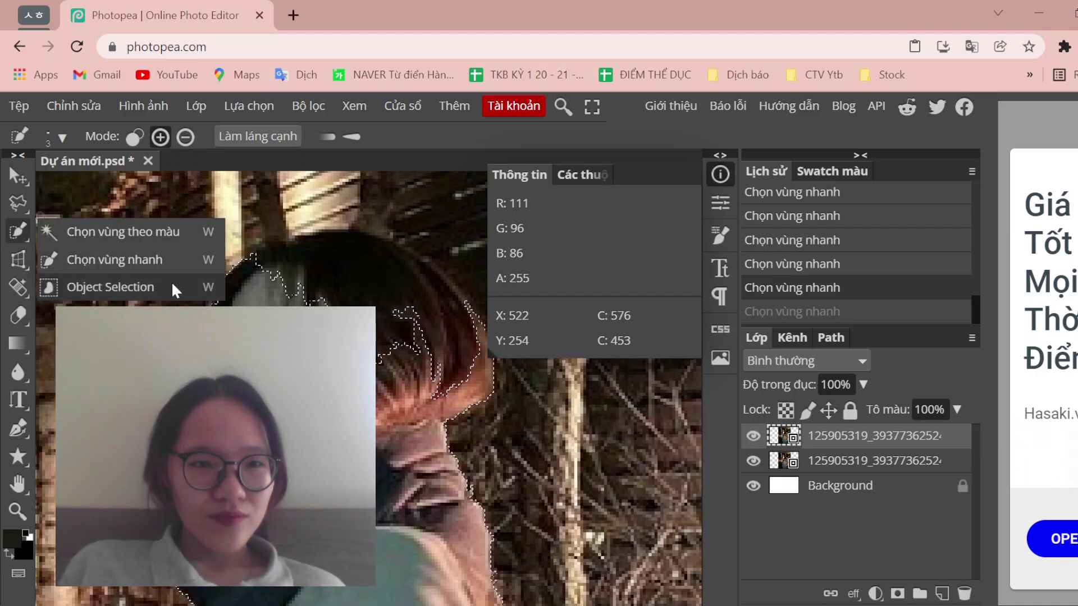
{"action": "left_click", "coordinate": [367, 281]}
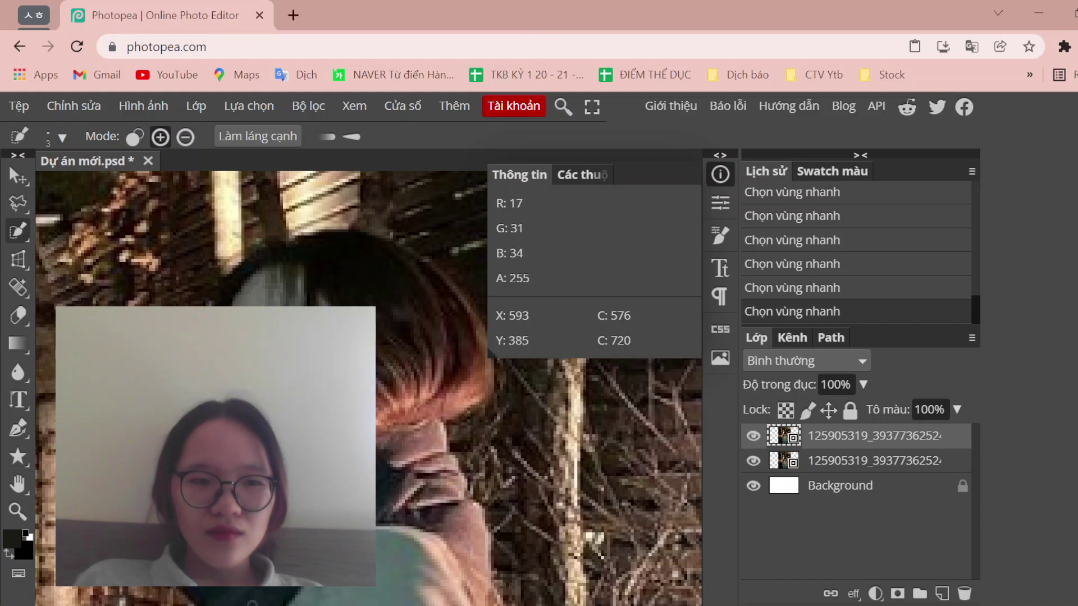
{"action": "right_click", "coordinate": [20, 231]}
- Try the Crop tool while panning the photo, then abandon it for Quick Selection
{"action": "left_click", "coordinate": [20, 253]}
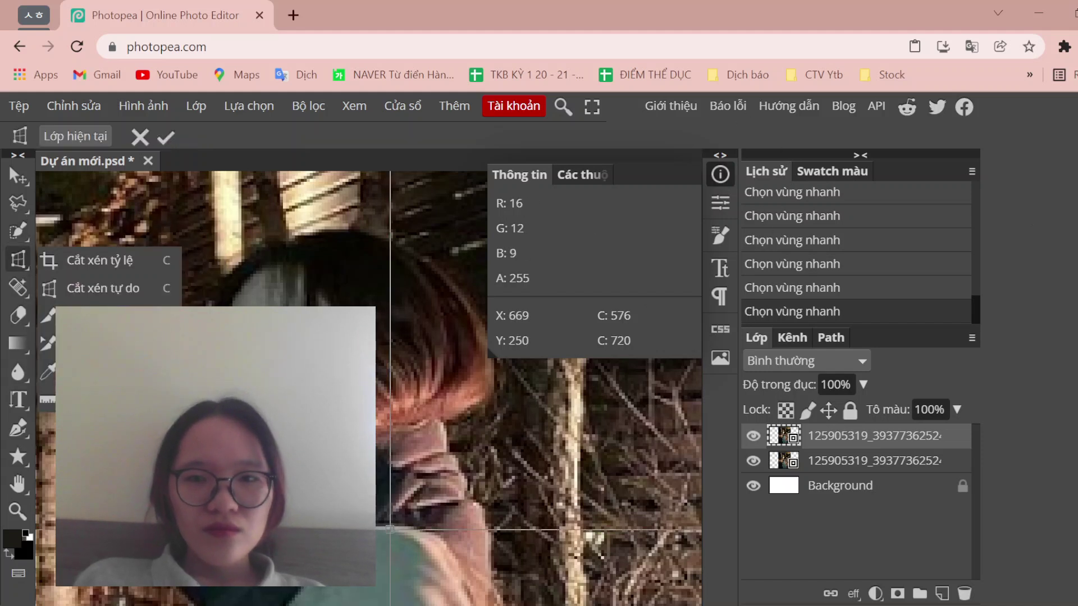
{"action": "left_click", "coordinate": [748, 147]}
{"action": "scroll", "coordinate": [398, 284], "scroll_direction": "down", "scroll_amount": 2}
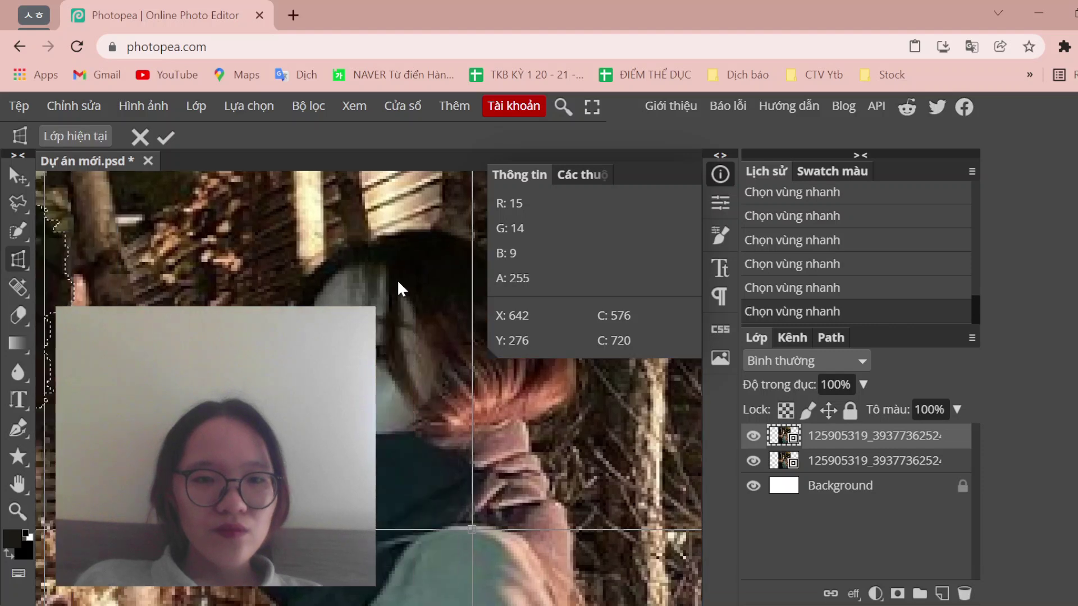
{"action": "scroll", "coordinate": [398, 283], "scroll_direction": "down", "scroll_amount": 2}
{"action": "scroll", "coordinate": [397, 283], "scroll_direction": "down", "scroll_amount": 1}
{"action": "scroll", "coordinate": [189, 288], "scroll_direction": "down", "scroll_amount": 2}
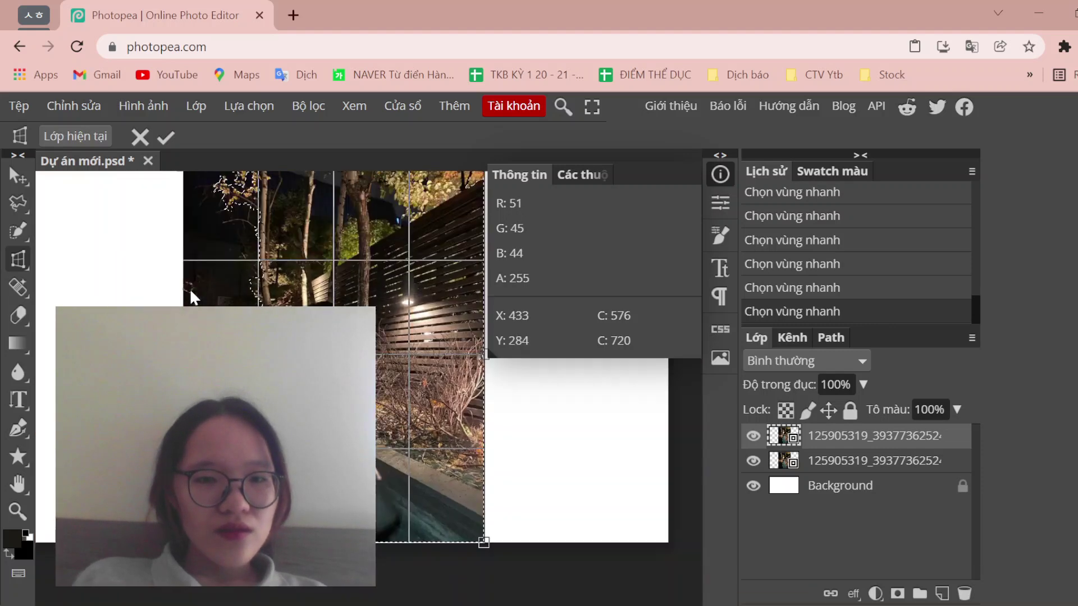
{"action": "scroll", "coordinate": [190, 288], "scroll_direction": "down", "scroll_amount": 2}
{"action": "scroll", "coordinate": [190, 290], "scroll_direction": "up", "scroll_amount": 3}
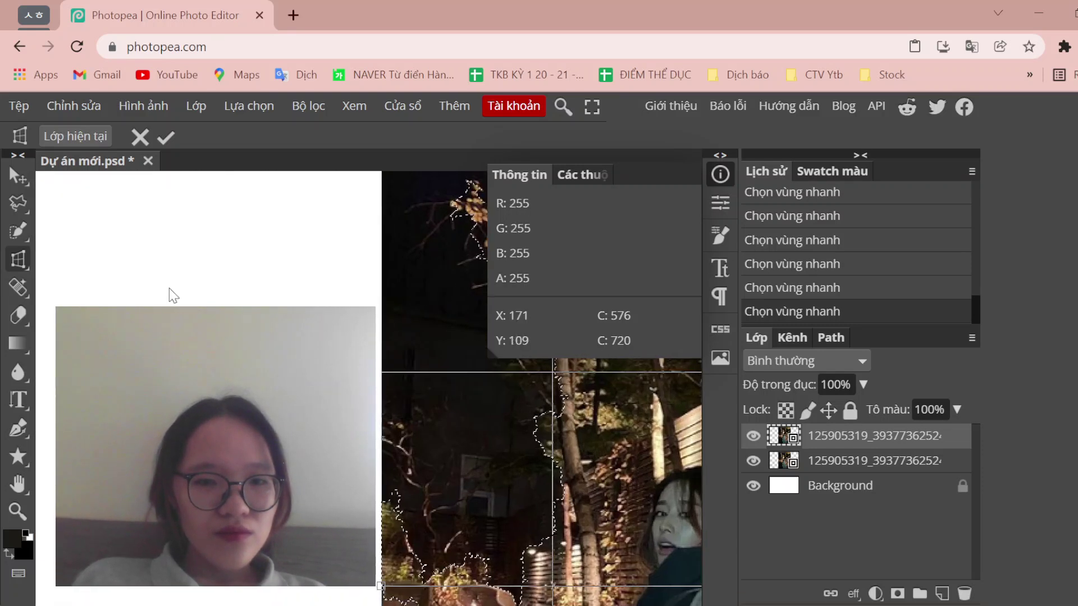
{"action": "scroll", "coordinate": [169, 288], "scroll_direction": "right", "scroll_amount": 3}
{"action": "scroll", "coordinate": [168, 286], "scroll_direction": "right", "scroll_amount": 2}
{"action": "scroll", "coordinate": [167, 285], "scroll_direction": "up", "scroll_amount": 1}
{"action": "scroll", "coordinate": [124, 293], "scroll_direction": "left", "scroll_amount": 2}
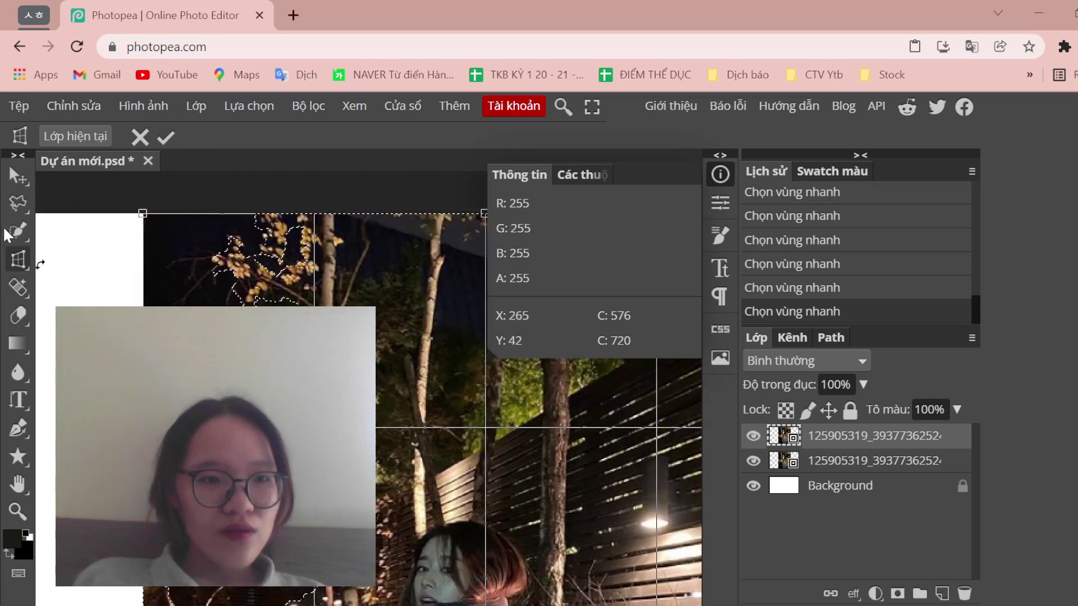
{"action": "scroll", "coordinate": [84, 269], "scroll_direction": "left", "scroll_amount": 1}
{"action": "left_click", "coordinate": [17, 230]}
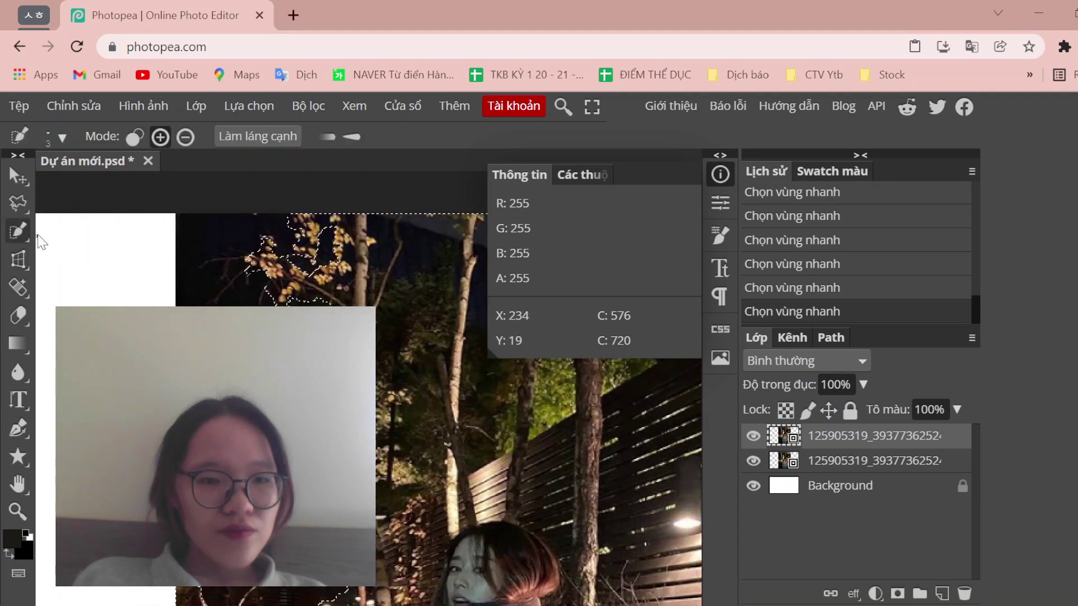
- Close the Info panel and zoom in and out on the photo
{"action": "scroll", "coordinate": [392, 359], "scroll_direction": "down", "scroll_amount": 3}
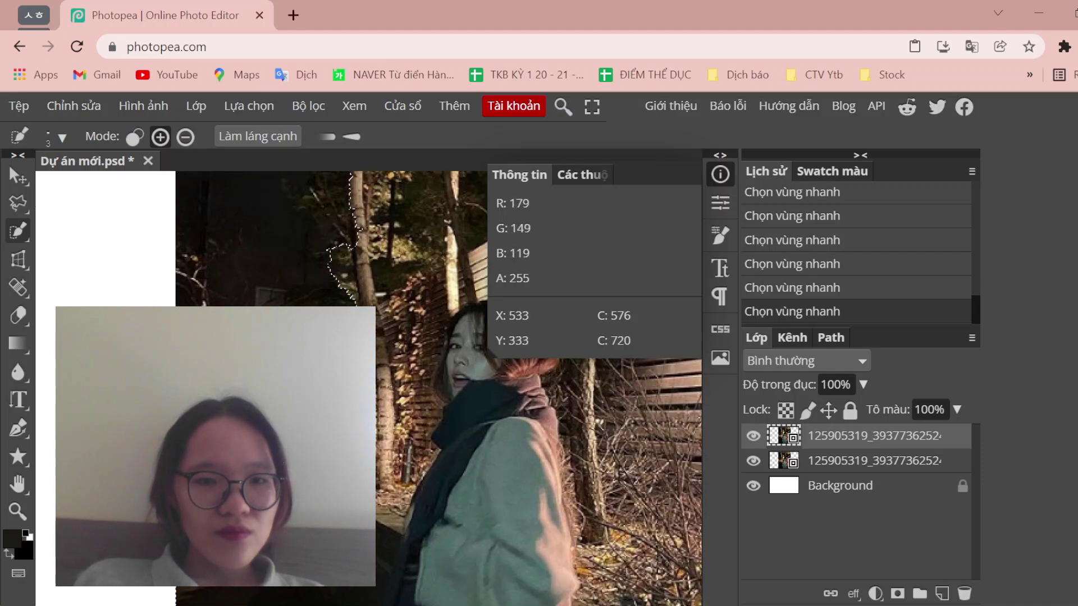
{"action": "left_click", "coordinate": [721, 173]}
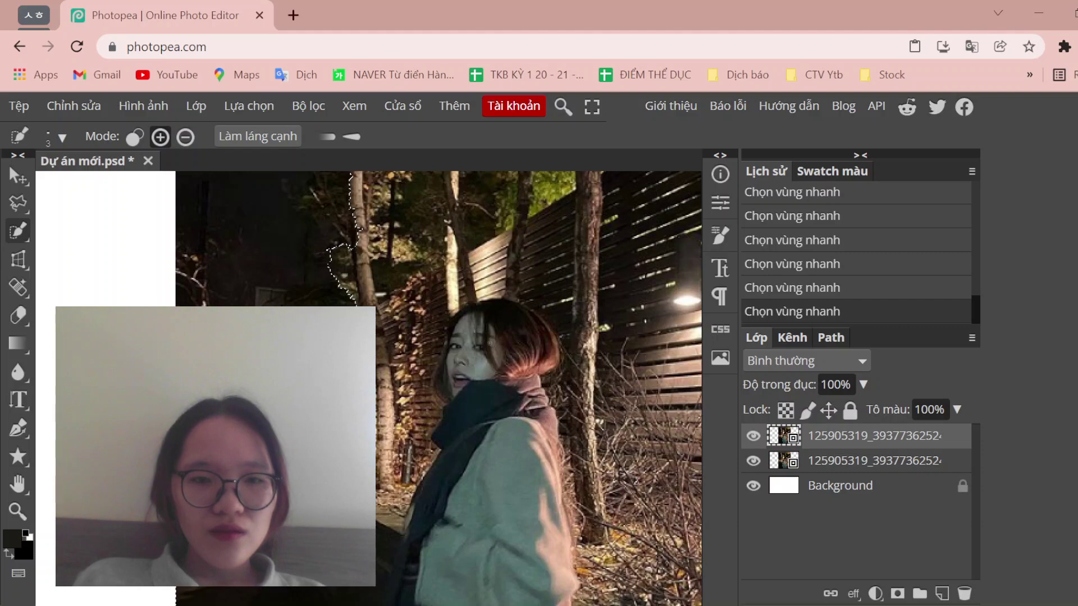
{"action": "scroll", "coordinate": [489, 343], "scroll_direction": "up", "scroll_amount": 3}
{"action": "scroll", "coordinate": [458, 329], "scroll_direction": "up", "scroll_amount": 5}
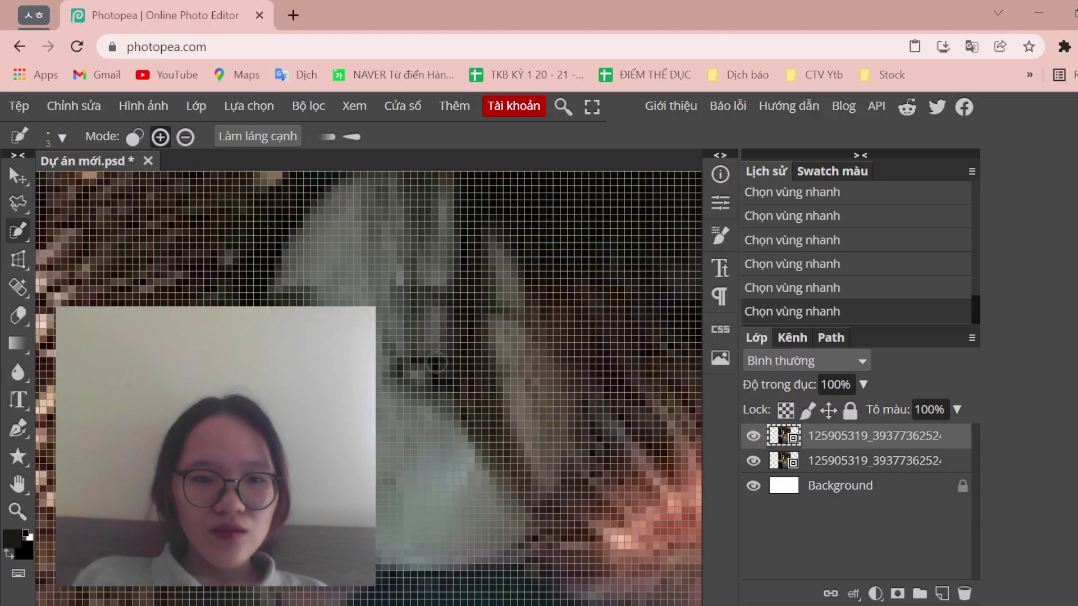
{"action": "scroll", "coordinate": [436, 362], "scroll_direction": "down", "scroll_amount": 5}
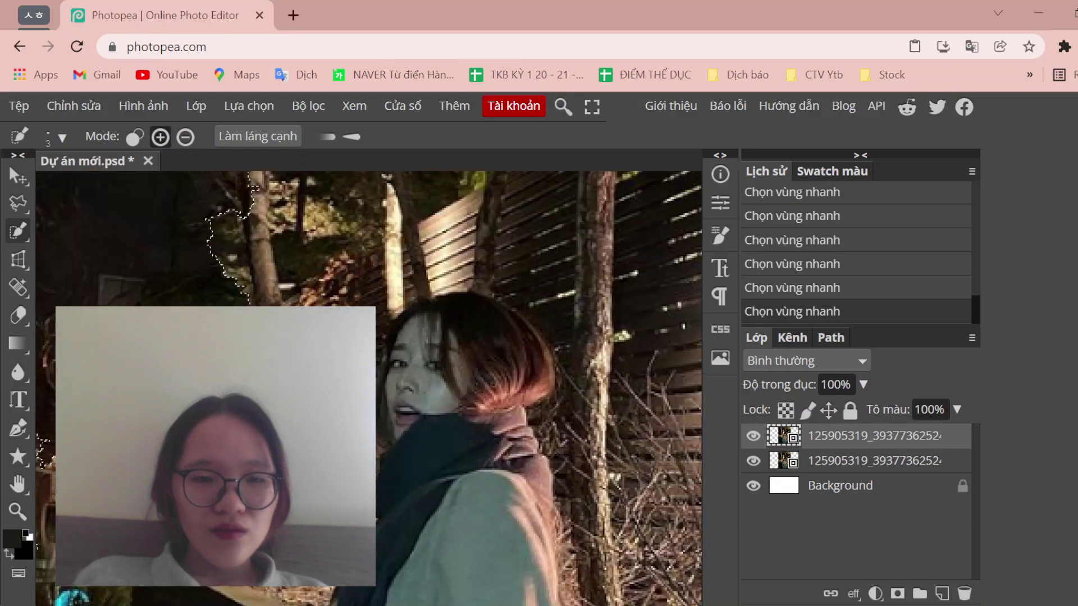
- Switch to Object Selection, clear the selection, and zoom out to fit the document
{"action": "right_click", "coordinate": [21, 225]}
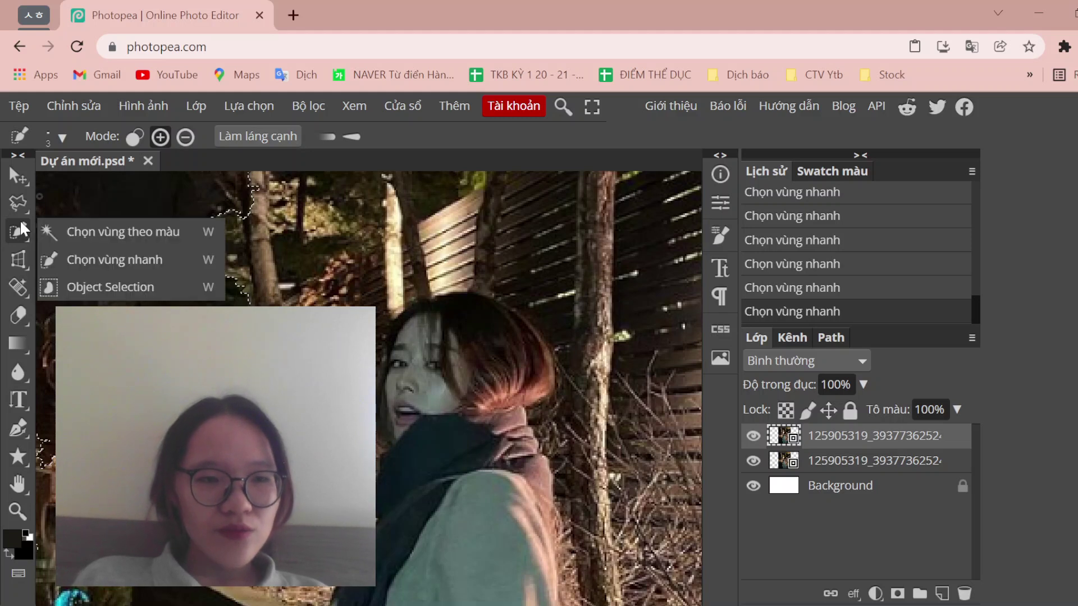
{"action": "left_click", "coordinate": [145, 263]}
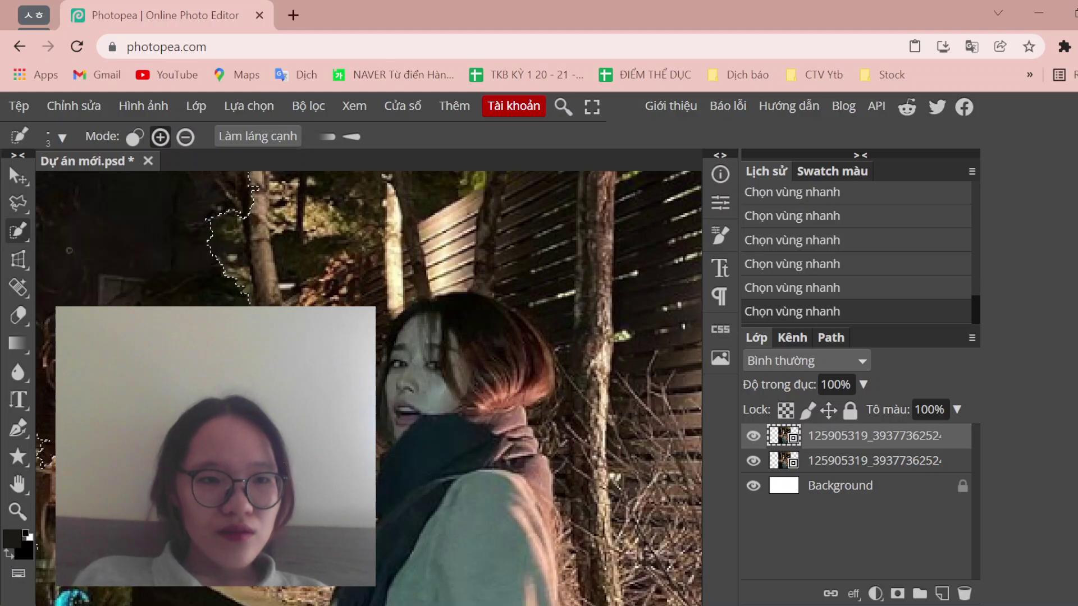
{"action": "right_click", "coordinate": [18, 227]}
{"action": "left_click", "coordinate": [91, 284]}
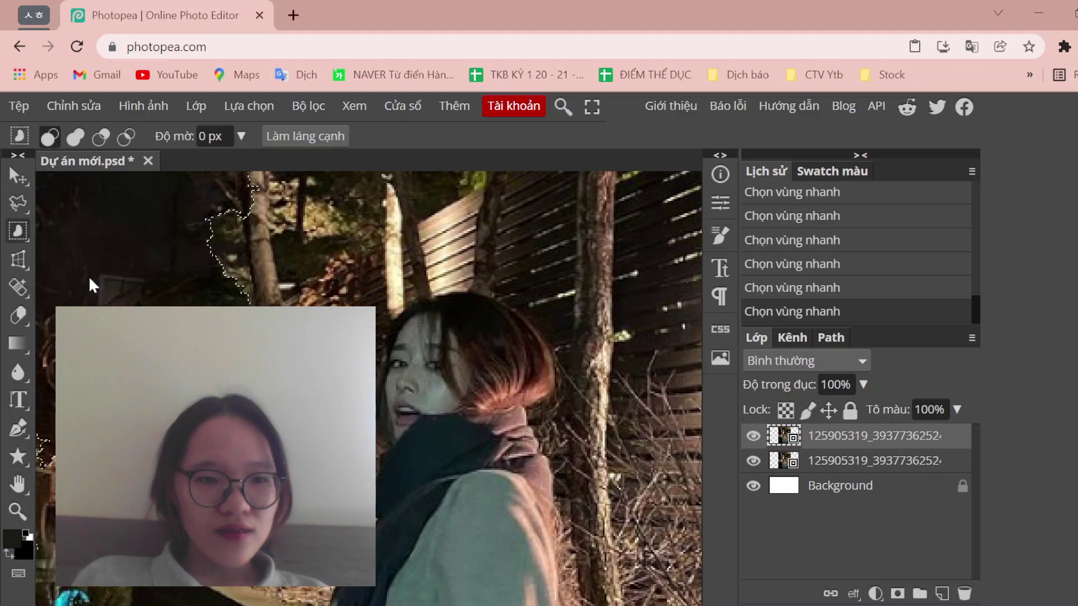
{"action": "key", "text": "ctrl+d"}
{"action": "scroll", "coordinate": [475, 375], "scroll_direction": "down", "scroll_amount": 2}
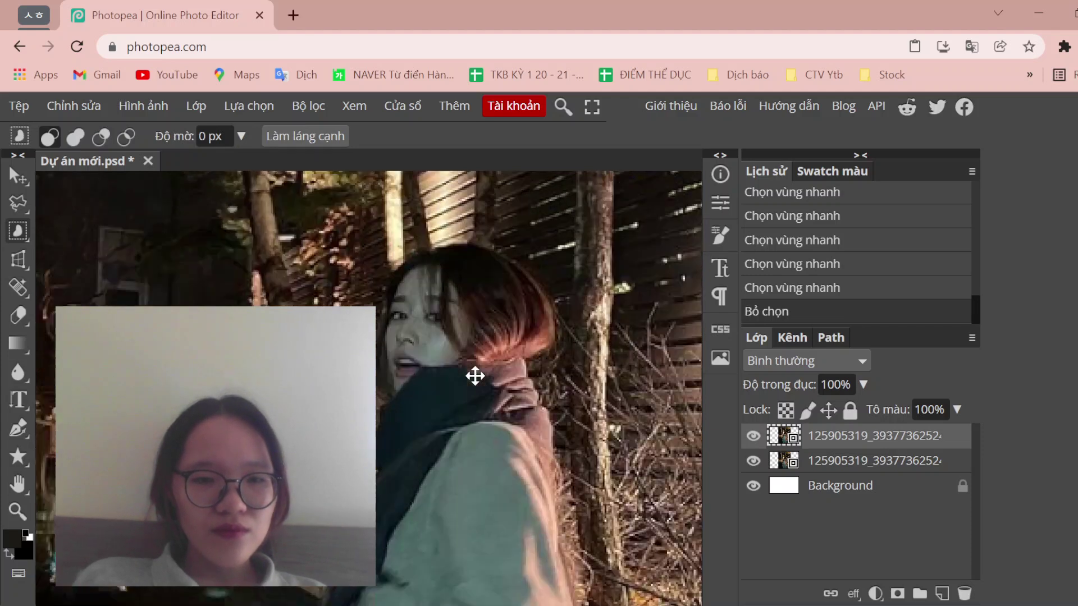
{"action": "scroll", "coordinate": [474, 376], "scroll_direction": "down", "scroll_amount": 2}
{"action": "key", "text": "ctrl+minus"}
{"action": "scroll", "coordinate": [475, 376], "scroll_direction": "up", "scroll_amount": 3}
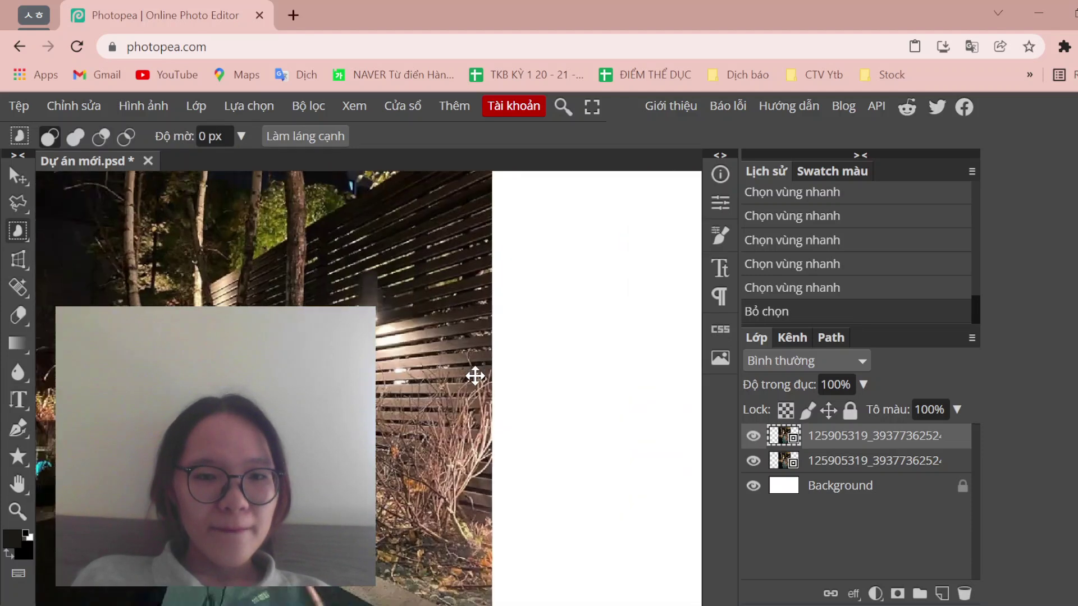
{"action": "scroll", "coordinate": [475, 376], "scroll_direction": "down", "scroll_amount": 1}
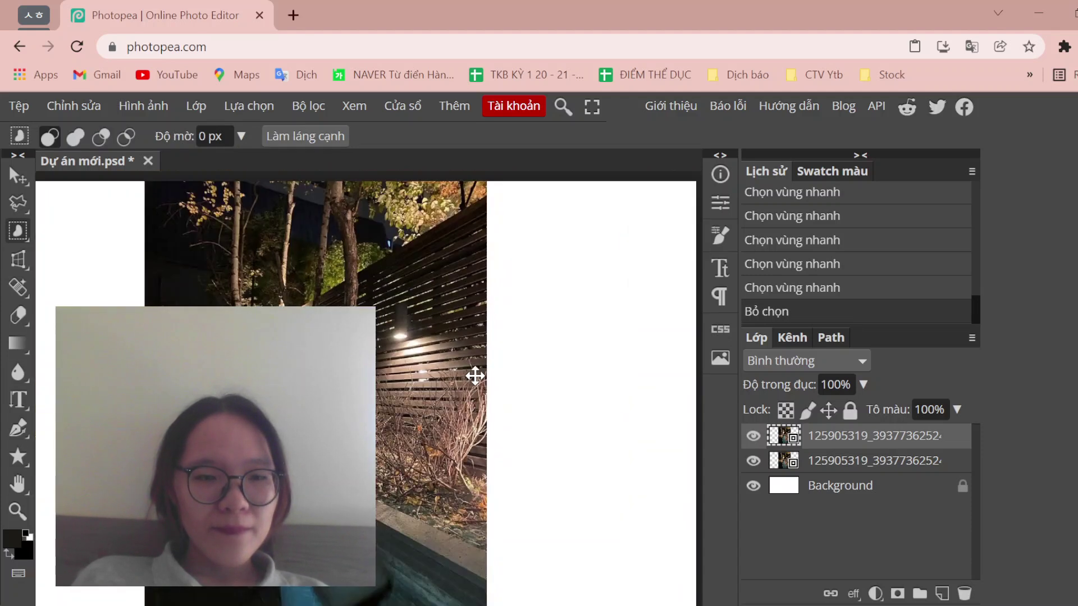
- Try Object Selection on the woman, then drag a rectangle over a photo area
{"action": "right_click", "coordinate": [20, 230]}
{"action": "left_click", "coordinate": [81, 286]}
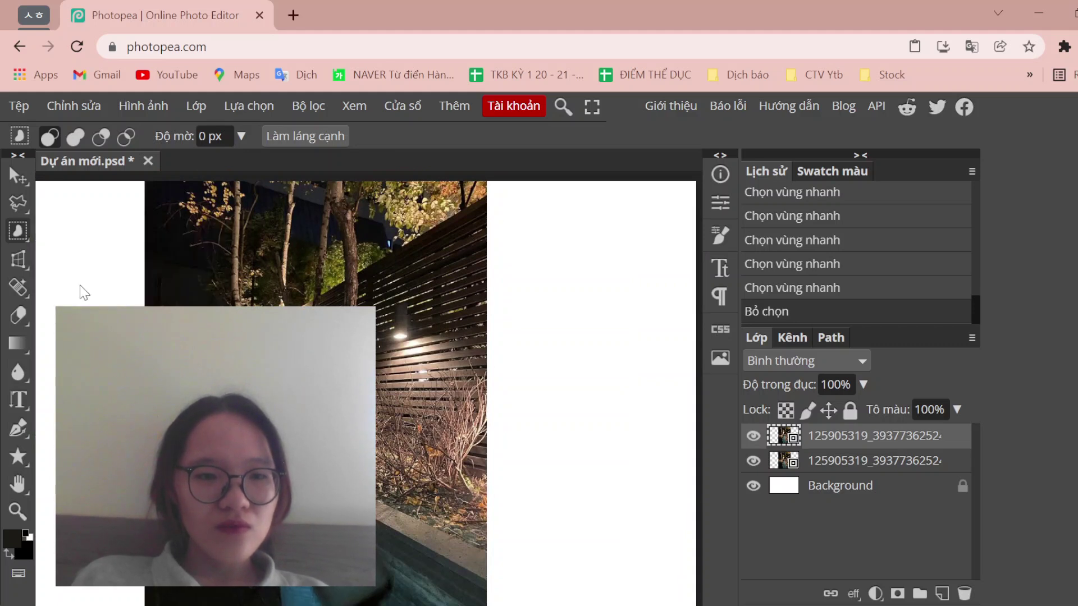
{"action": "left_click", "coordinate": [81, 287]}
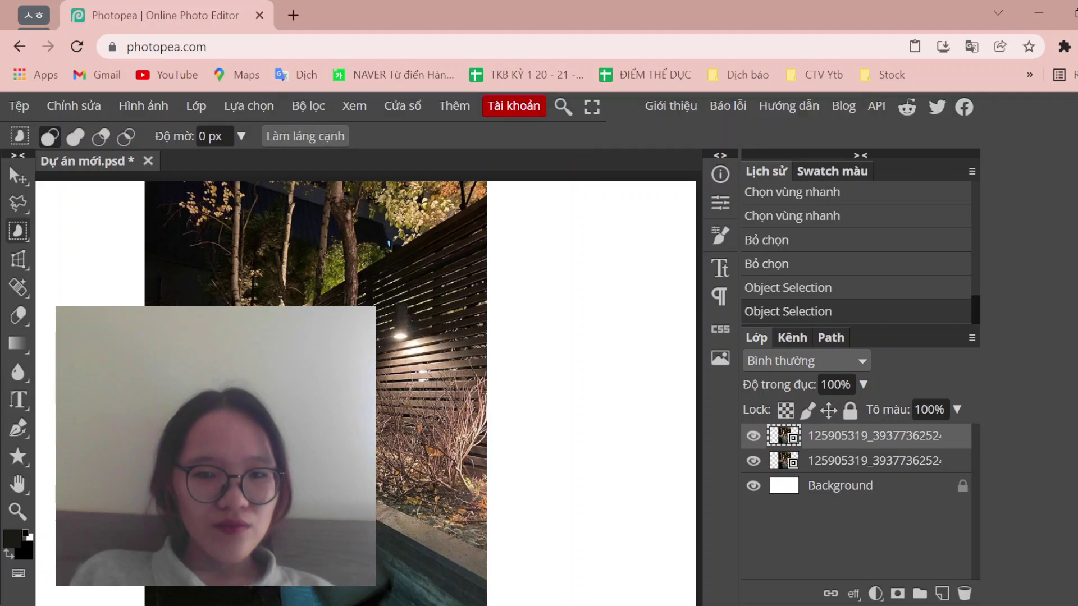
{"action": "key", "text": "Right"}
{"action": "left_click", "coordinate": [491, 524]}
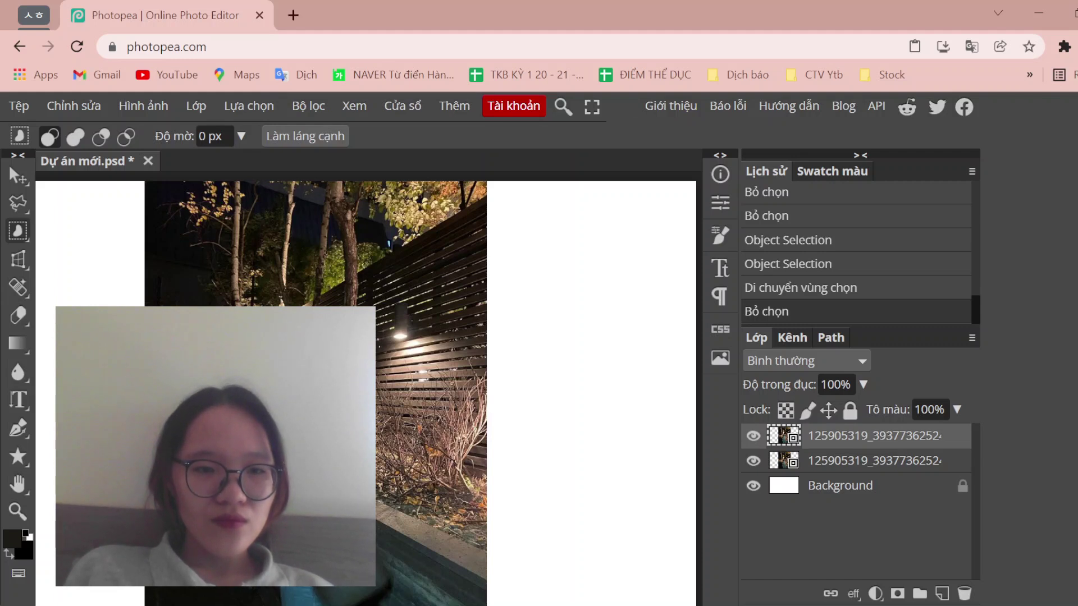
{"action": "scroll", "coordinate": [365, 337], "scroll_direction": "down", "scroll_amount": 3}
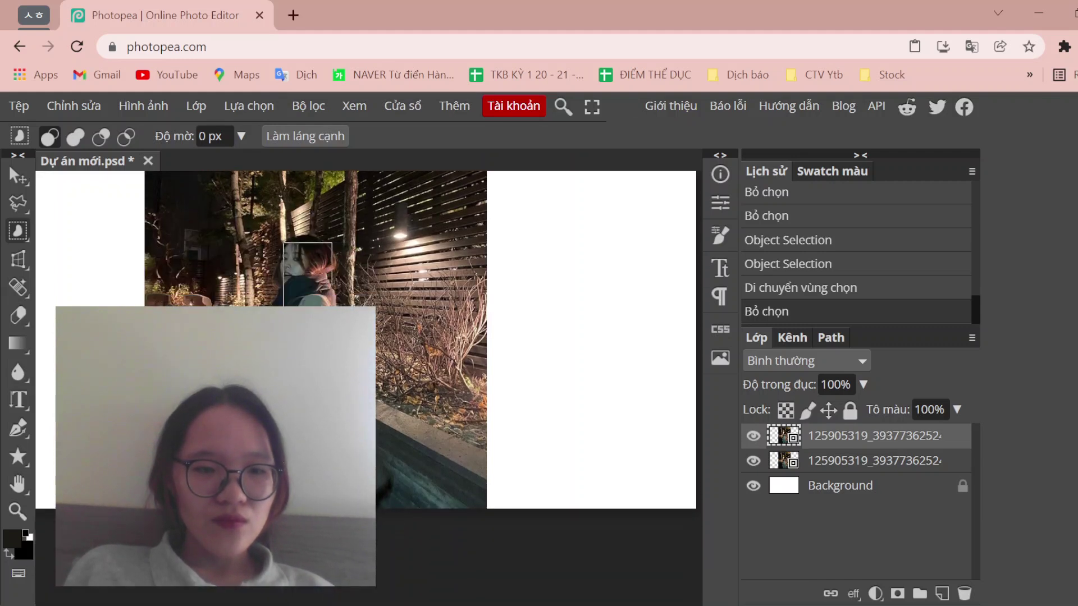
{"action": "left_click_drag", "start_coordinate": [284, 243], "coordinate": [332, 306]}
{"action": "scroll", "coordinate": [365, 337], "scroll_direction": "up", "scroll_amount": 3}
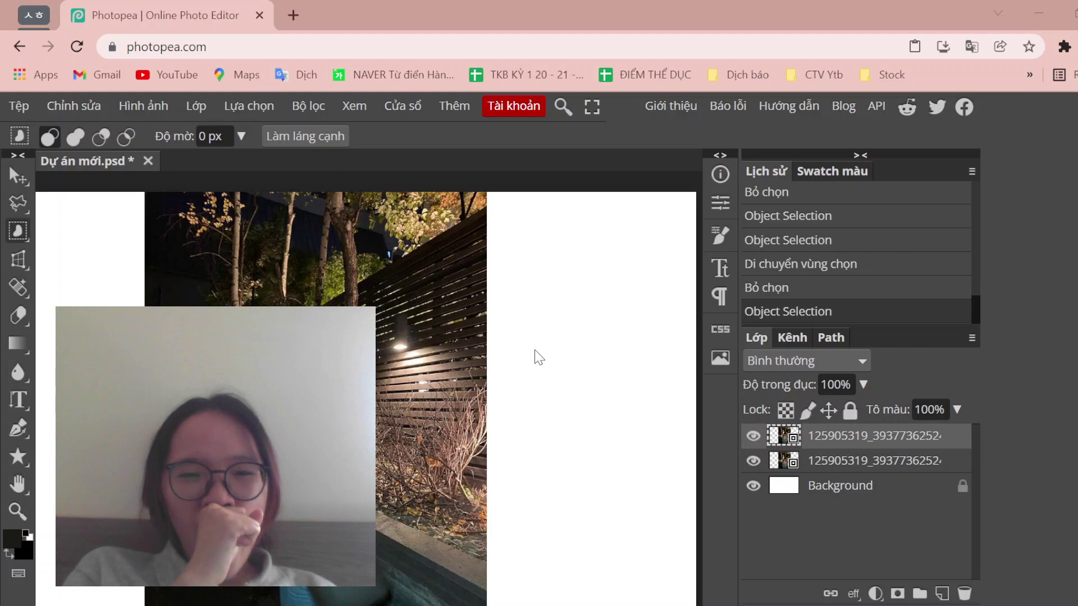
- Select the Brush tool and choose the soft round 12 px brush tip
{"action": "left_click", "coordinate": [19, 316]}
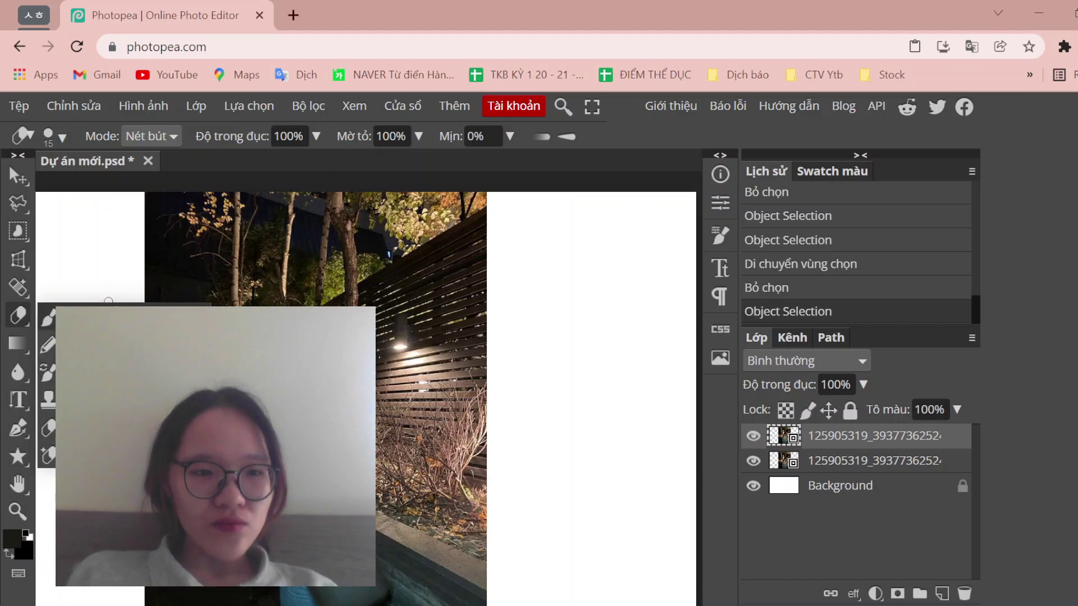
{"action": "left_click", "coordinate": [49, 318]}
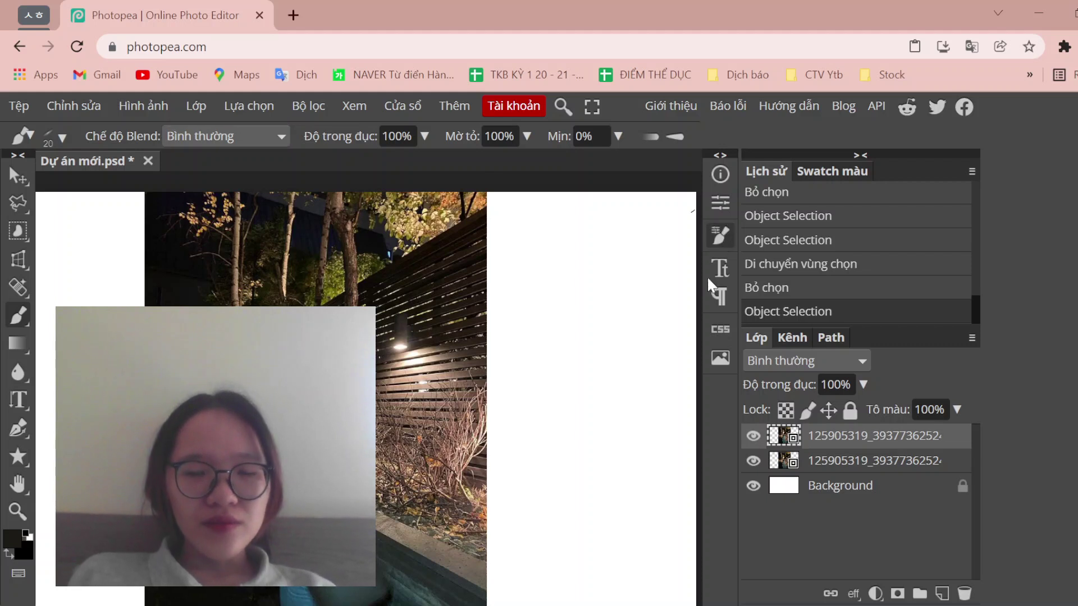
{"action": "left_click", "coordinate": [720, 237]}
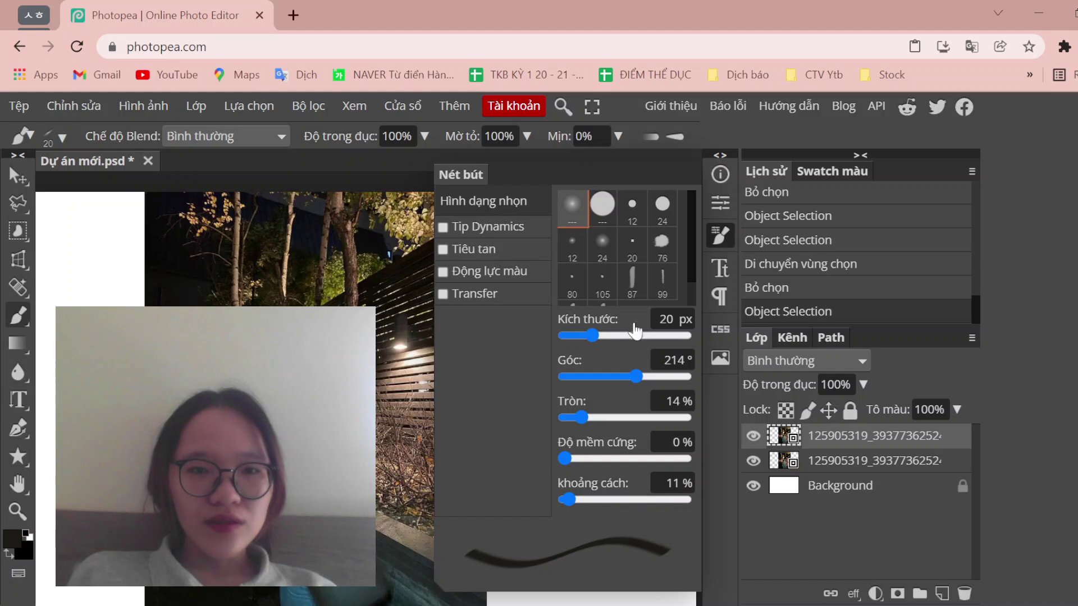
{"action": "left_click", "coordinate": [604, 209]}
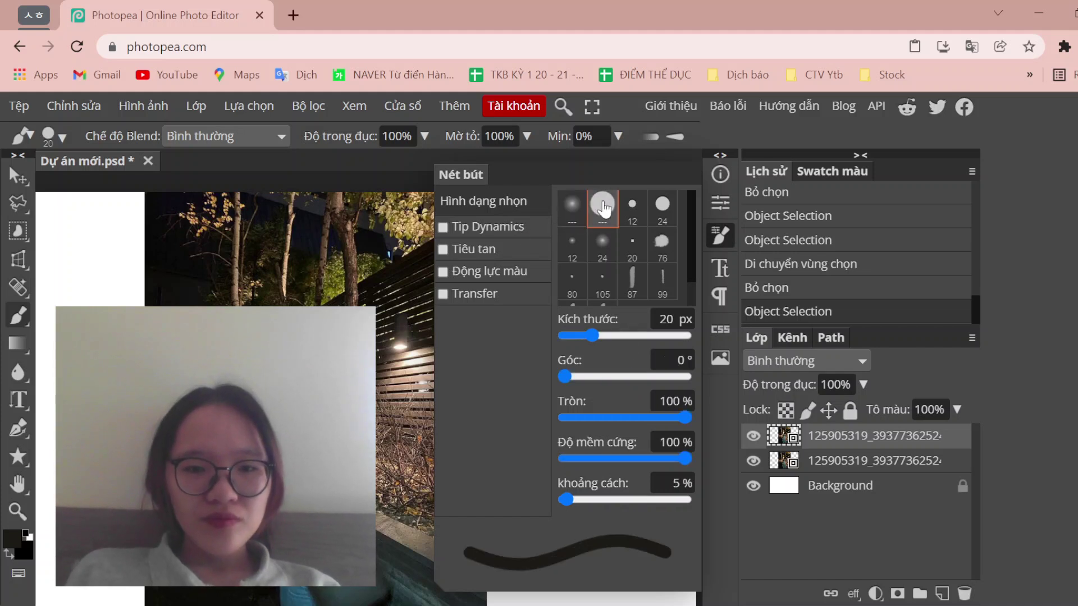
{"action": "left_click", "coordinate": [631, 209]}
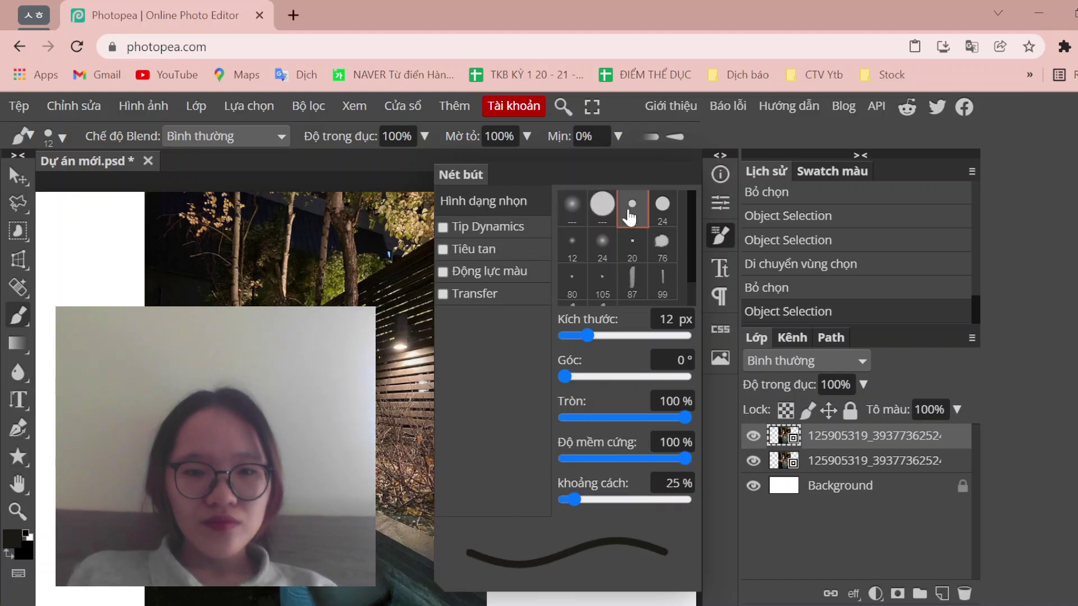
{"action": "left_click", "coordinate": [572, 208]}
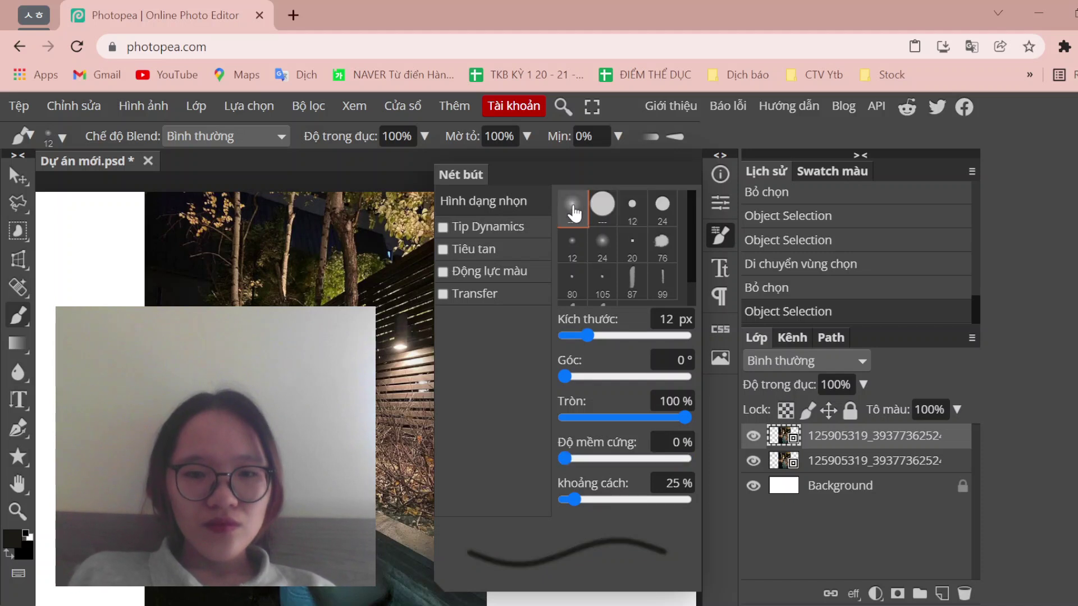
{"action": "scroll", "coordinate": [380, 234], "scroll_direction": "right", "scroll_amount": 3}
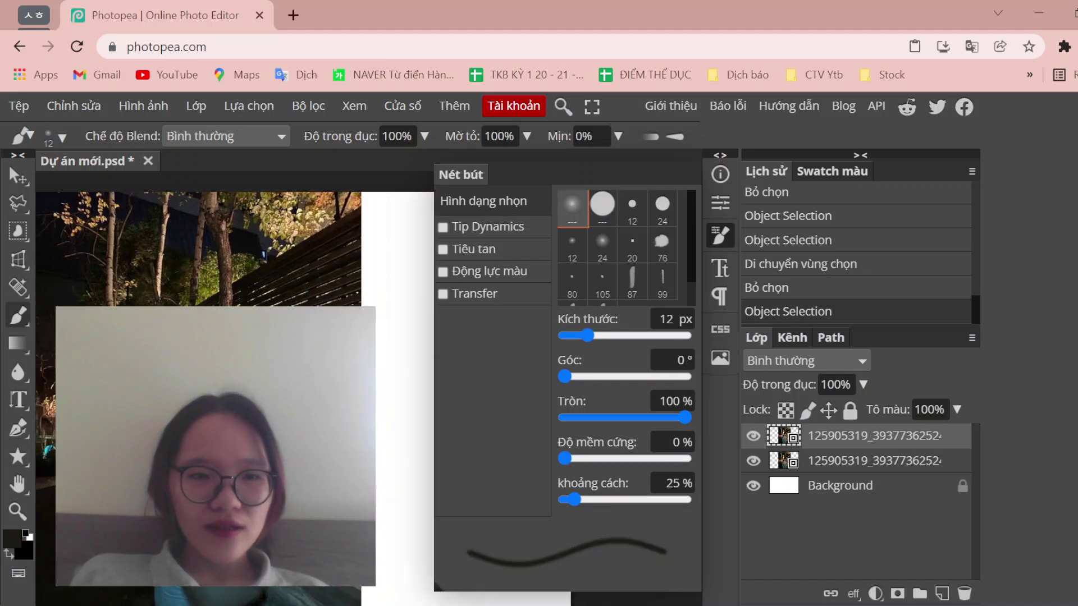
- Cancel the rasterize prompt on the photo and paint two dabs on the Background layer
{"action": "left_click", "coordinate": [380, 234]}
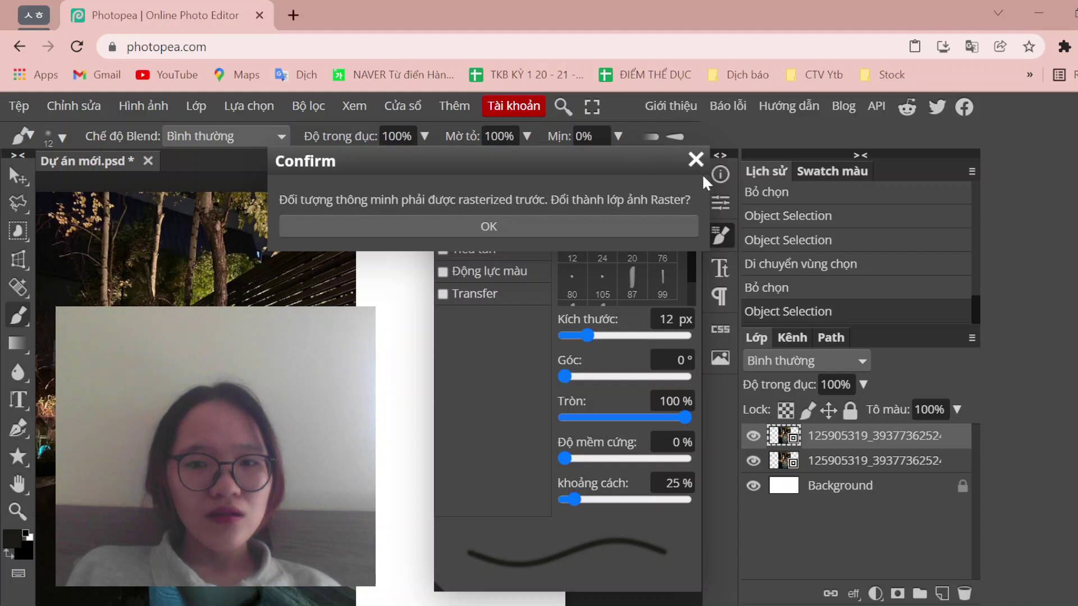
{"action": "left_click", "coordinate": [696, 160]}
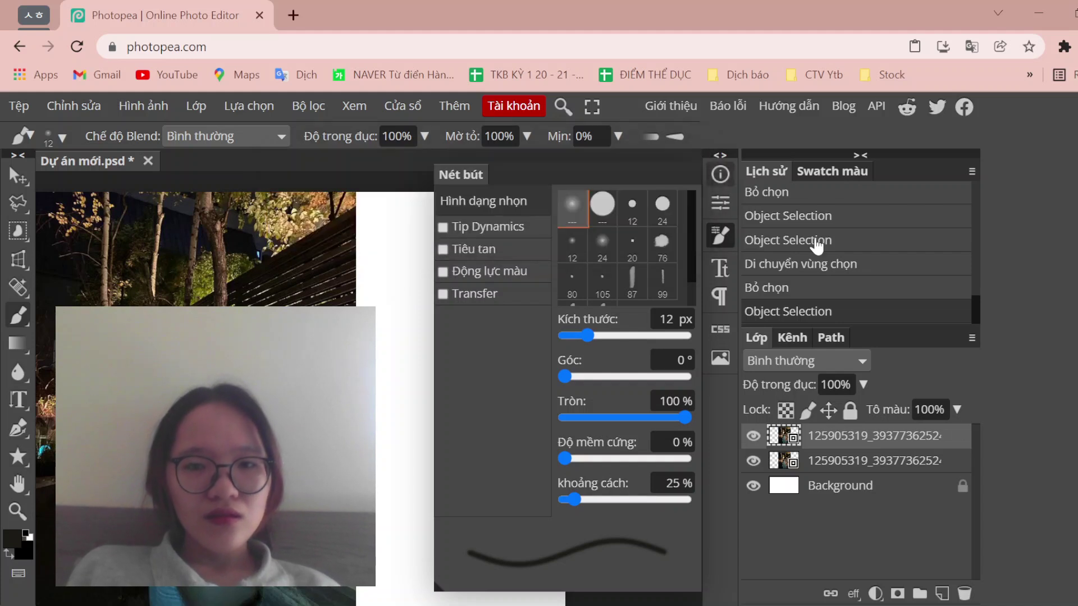
{"action": "left_click", "coordinate": [828, 498]}
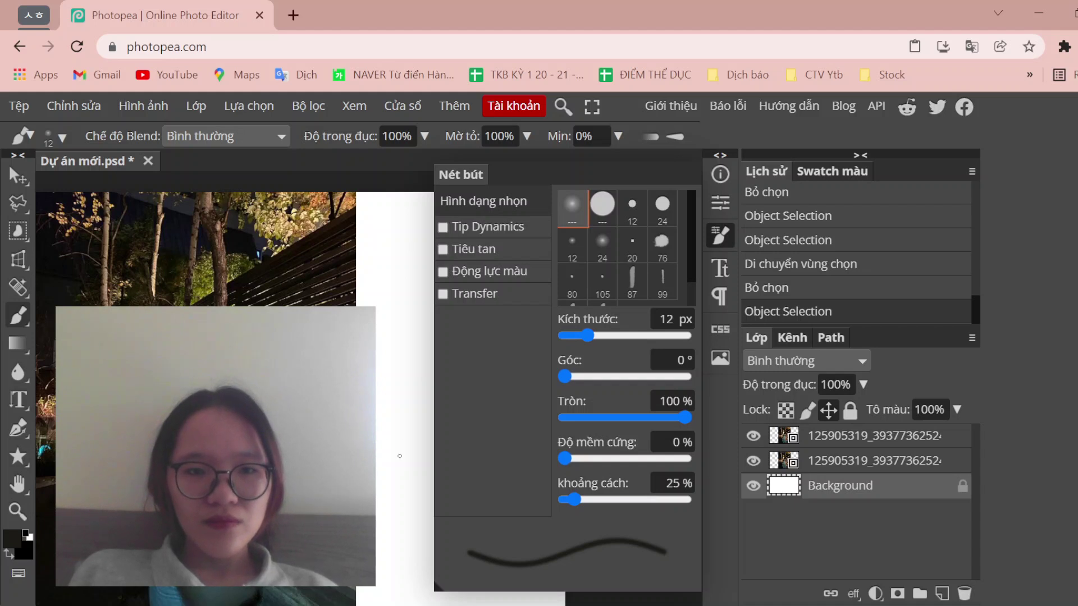
{"action": "left_click", "coordinate": [399, 470]}
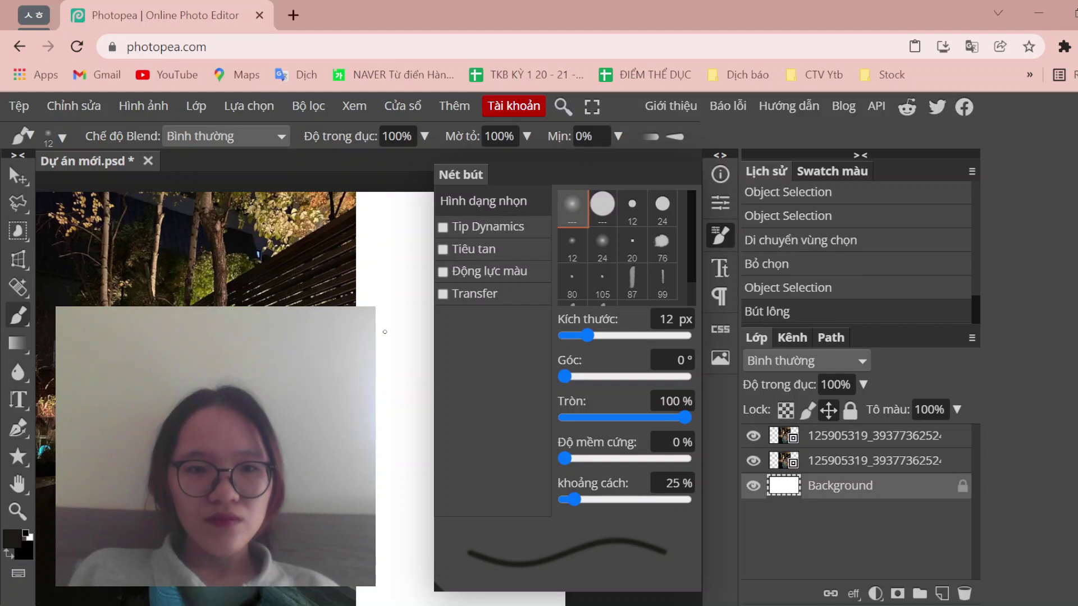
{"action": "left_click", "coordinate": [384, 408]}
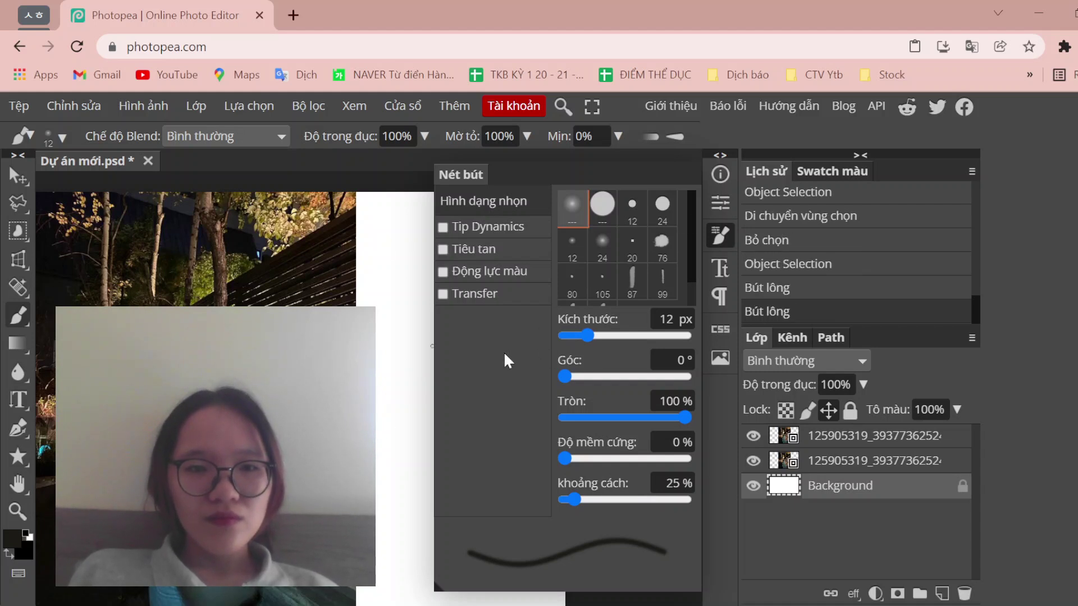
- Paint more dabs on the white Background page
{"action": "right_click", "coordinate": [11, 315]}
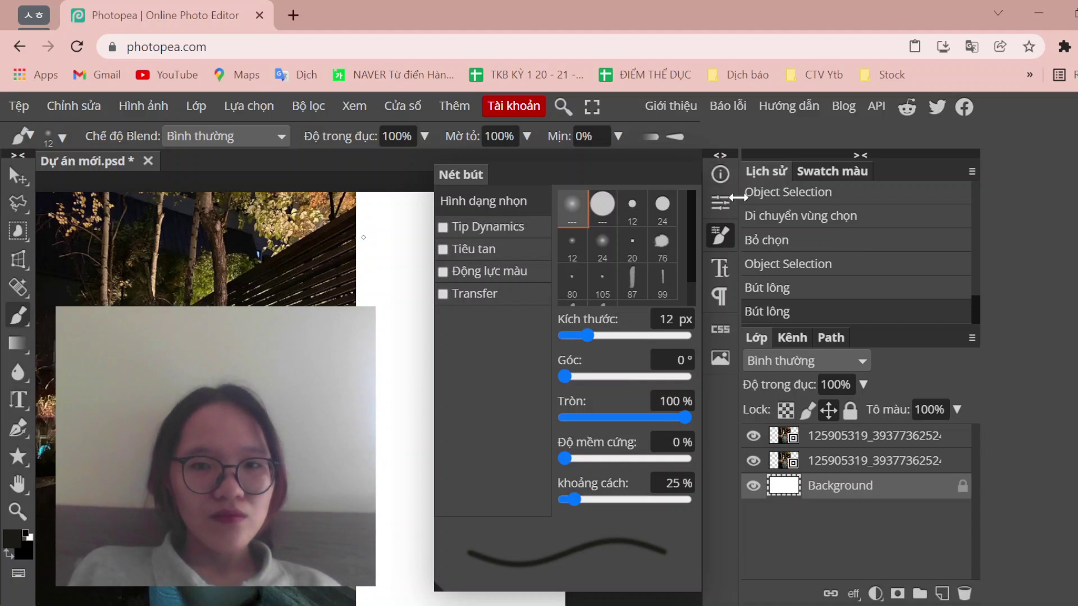
{"action": "left_click", "coordinate": [720, 203]}
{"action": "left_click", "coordinate": [720, 203]}
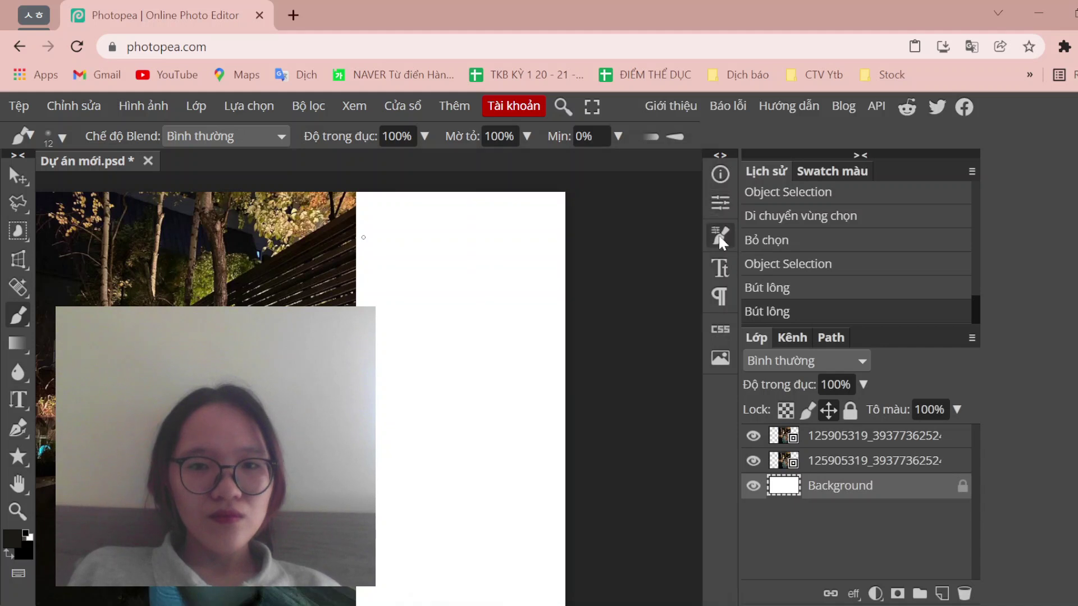
{"action": "left_click", "coordinate": [720, 236]}
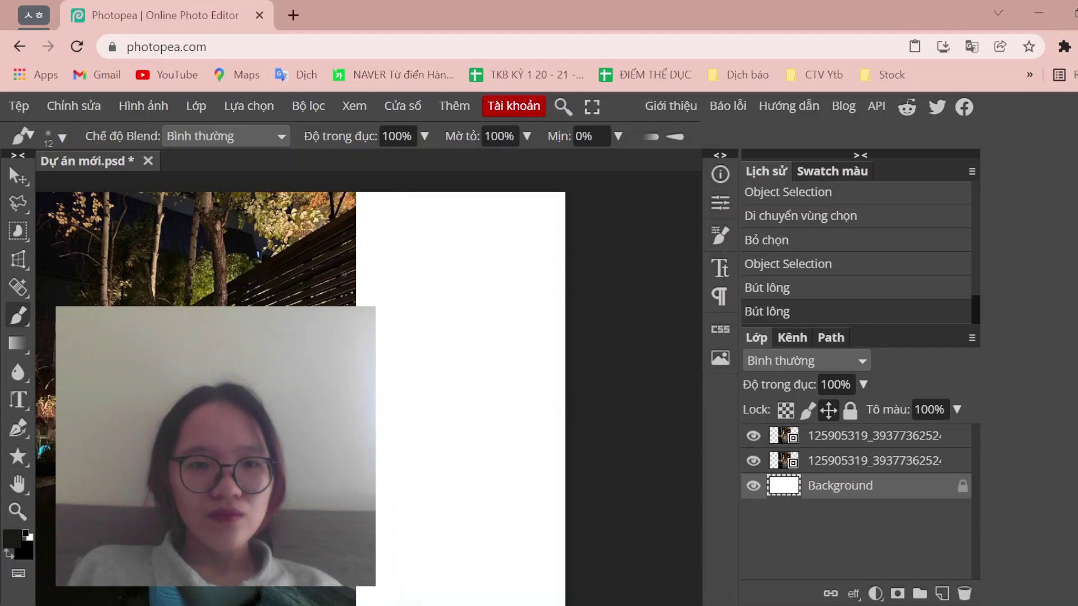
{"action": "left_click", "coordinate": [414, 280]}
{"action": "left_click", "coordinate": [428, 253]}
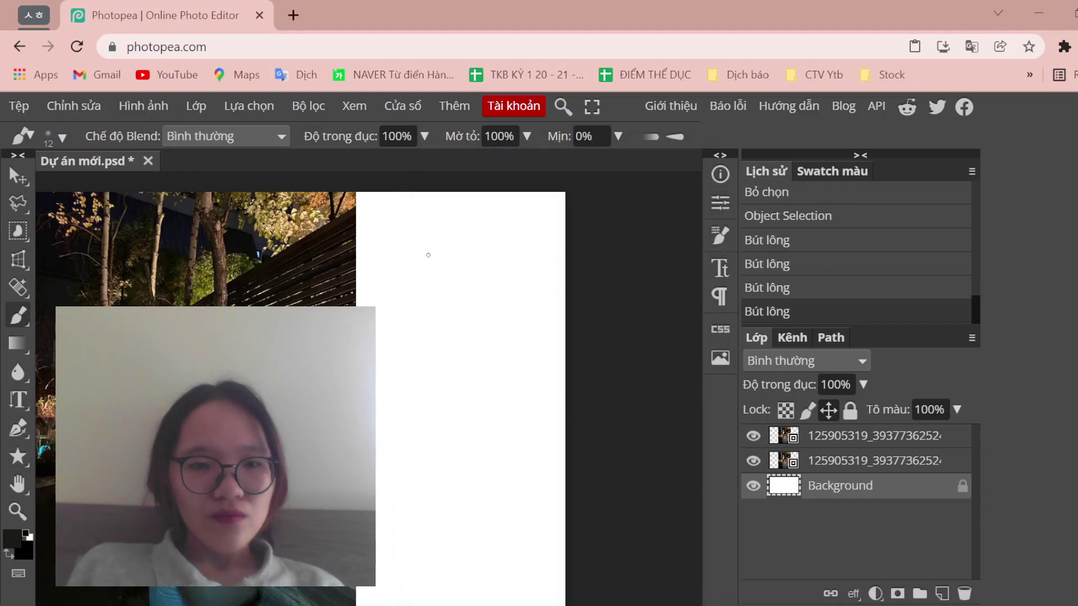
{"action": "left_click", "coordinate": [712, 233]}
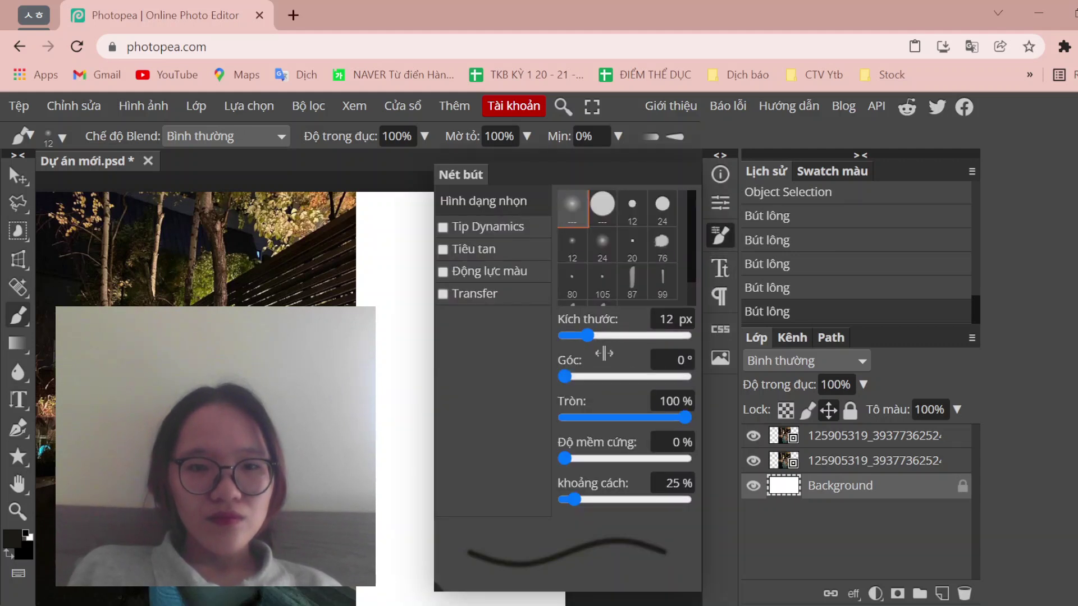
- Set the brush size to 14 px, toggling Tip Dynamics and Scatter on then back off
{"action": "mouse_move", "coordinate": [587, 335]}
{"action": "left_mouse_down"}
{"action": "mouse_move", "coordinate": [647, 368]}
{"action": "mouse_move", "coordinate": [654, 344]}
{"action": "left_mouse_up"}
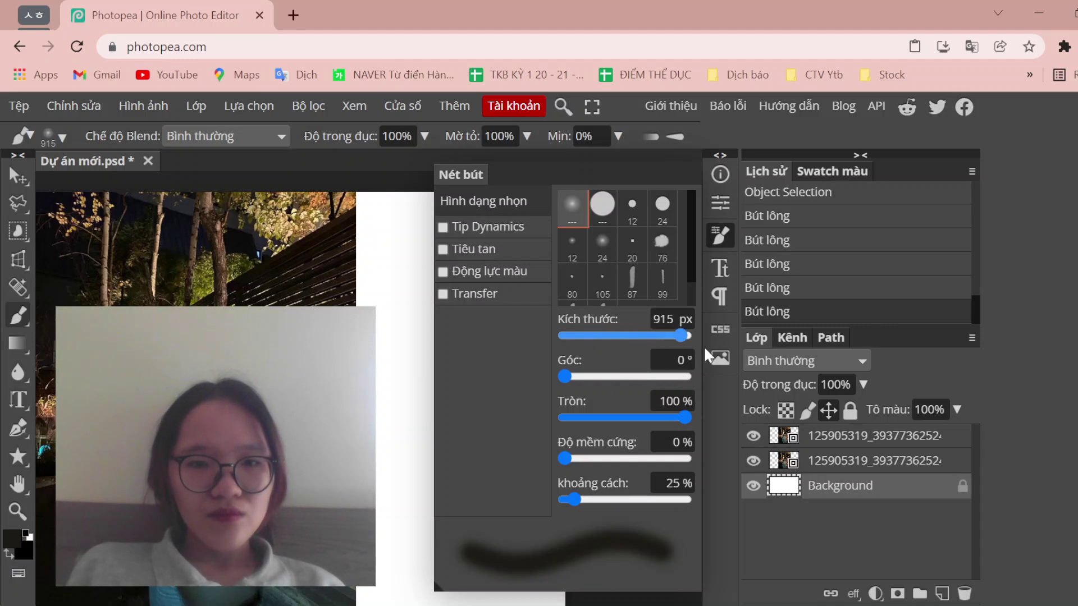
{"action": "left_click_drag", "start_coordinate": [703, 345], "coordinate": [584, 332]}
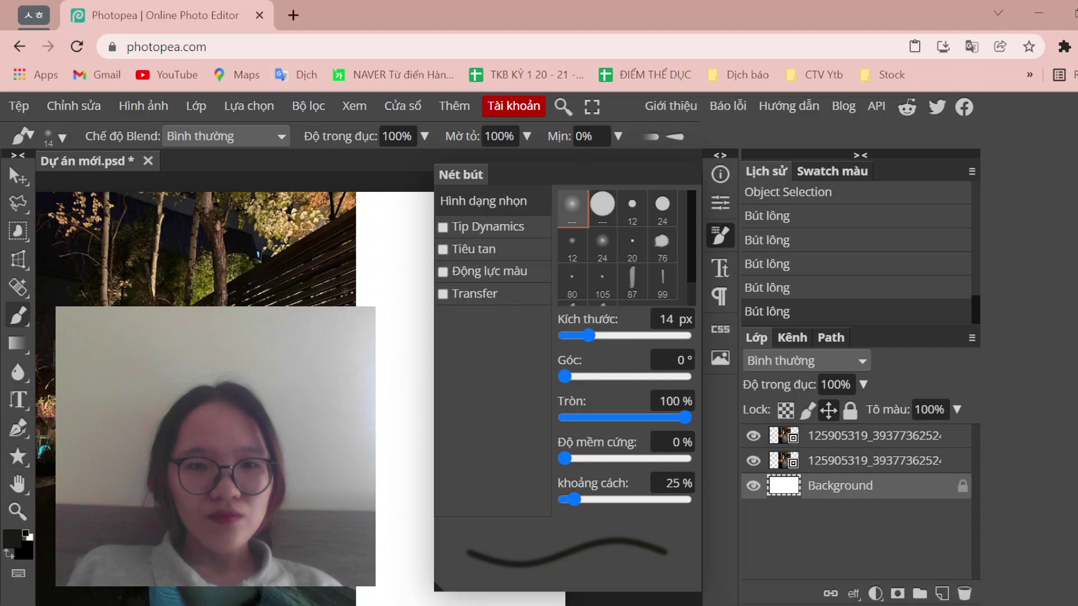
{"action": "left_click", "coordinate": [493, 227]}
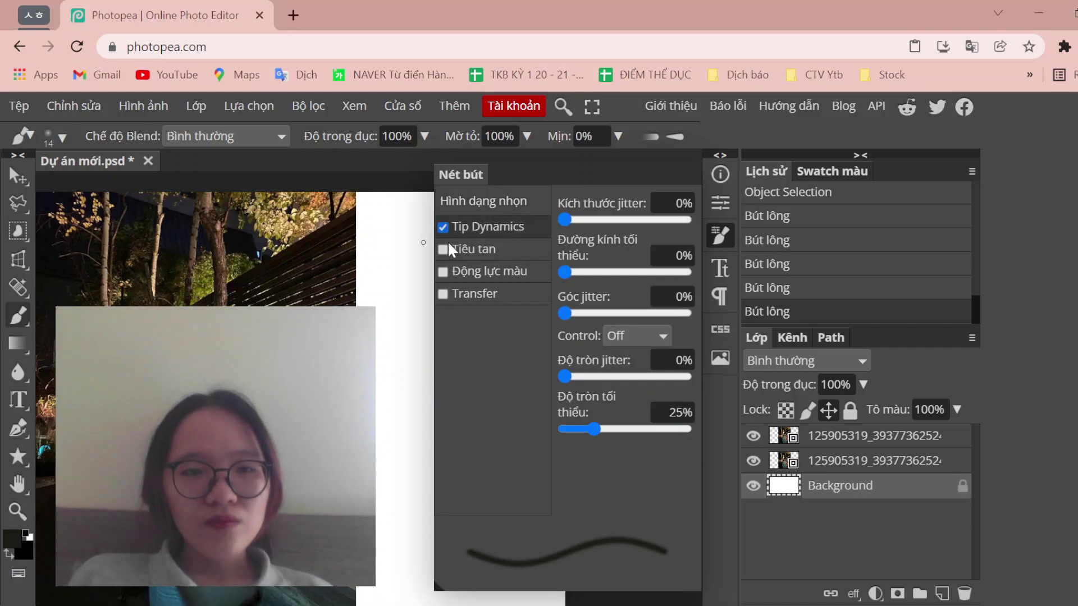
{"action": "left_click", "coordinate": [444, 226]}
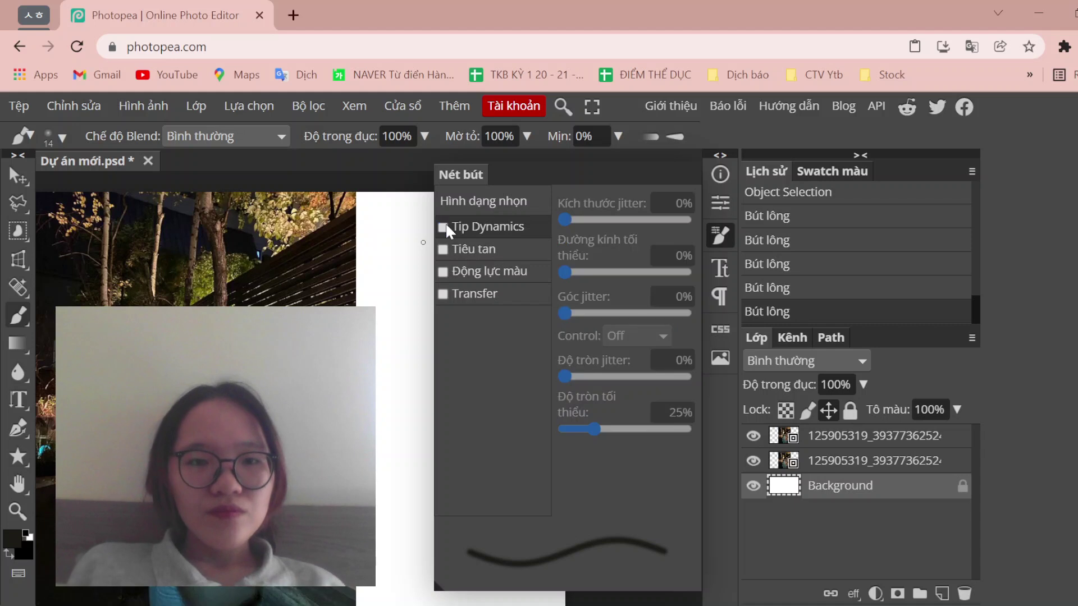
{"action": "left_click", "coordinate": [476, 248]}
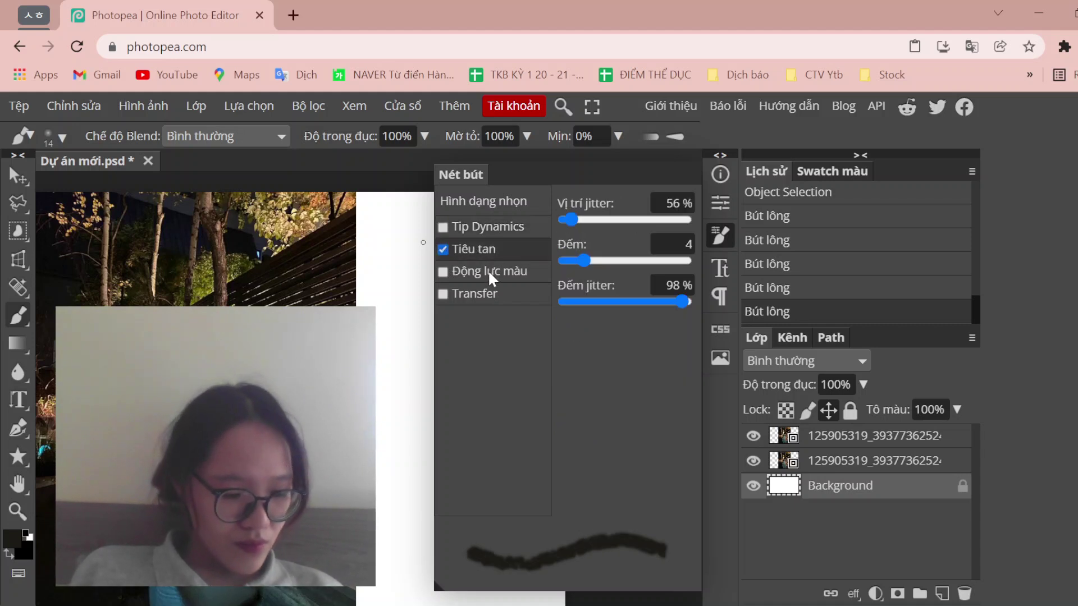
{"action": "left_click", "coordinate": [445, 249]}
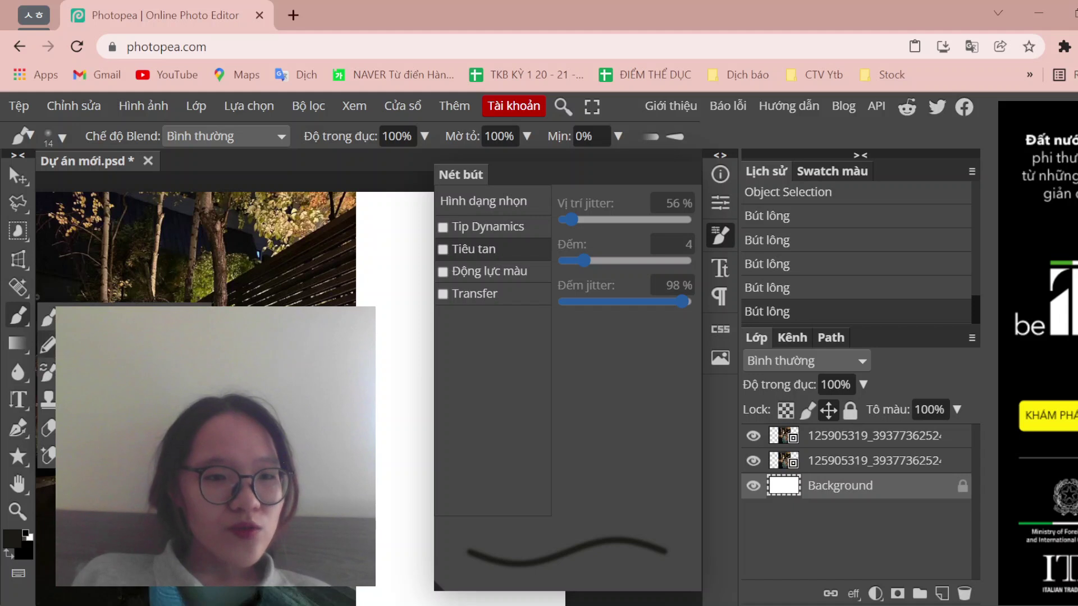
- Paint a stroke on the Background layer
{"action": "right_click", "coordinate": [18, 317]}
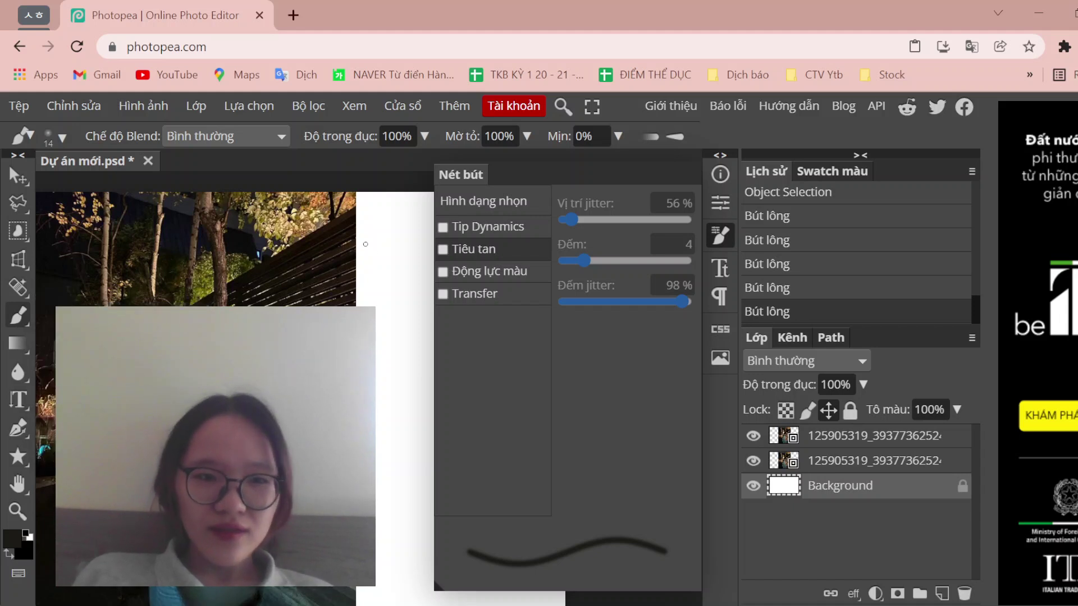
{"action": "left_click", "coordinate": [376, 421]}
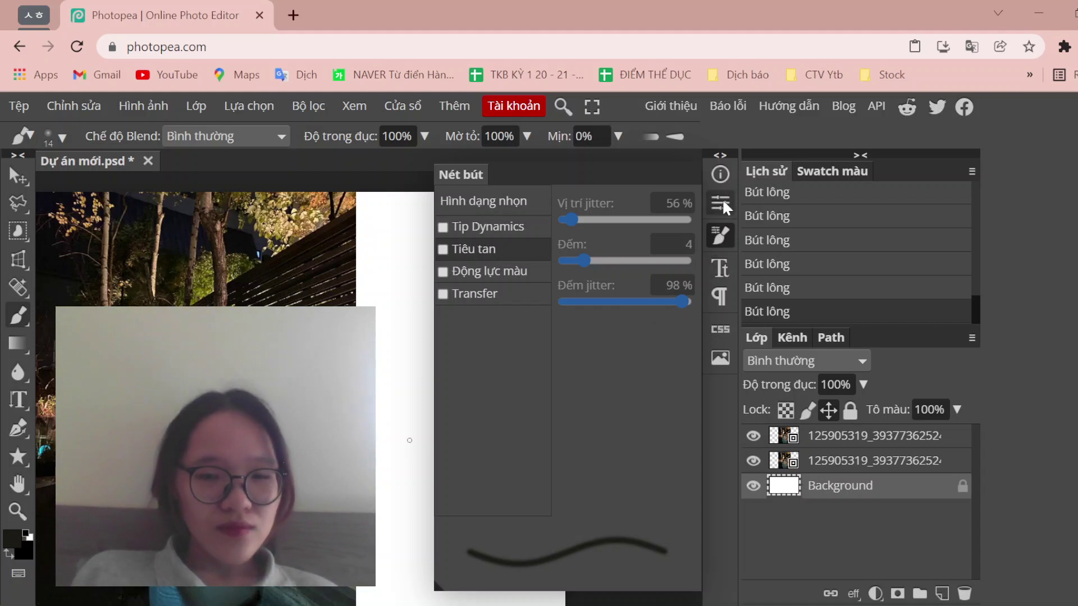
{"action": "left_click", "coordinate": [717, 237]}
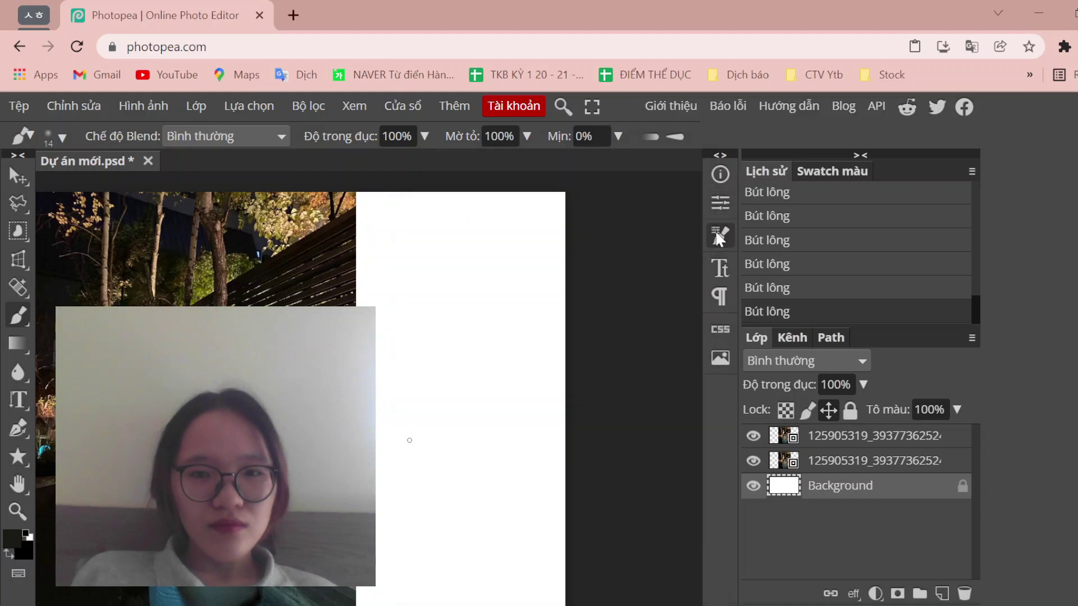
{"action": "left_click", "coordinate": [716, 234]}
- Set the brush tip angle to 9° and its size to 126 px
{"action": "left_click", "coordinate": [494, 197]}
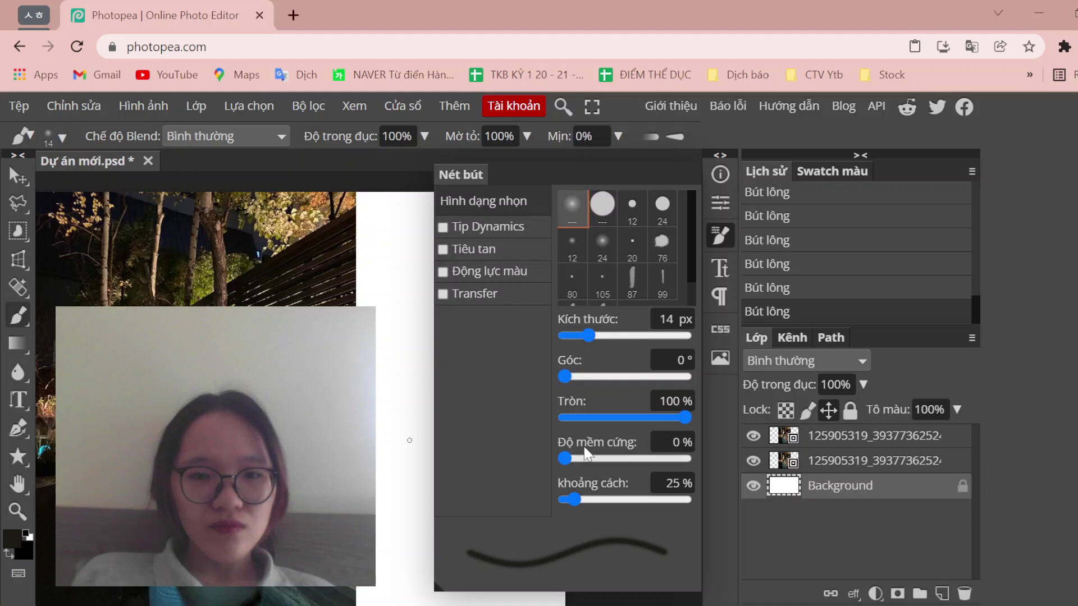
{"action": "left_click", "coordinate": [577, 377]}
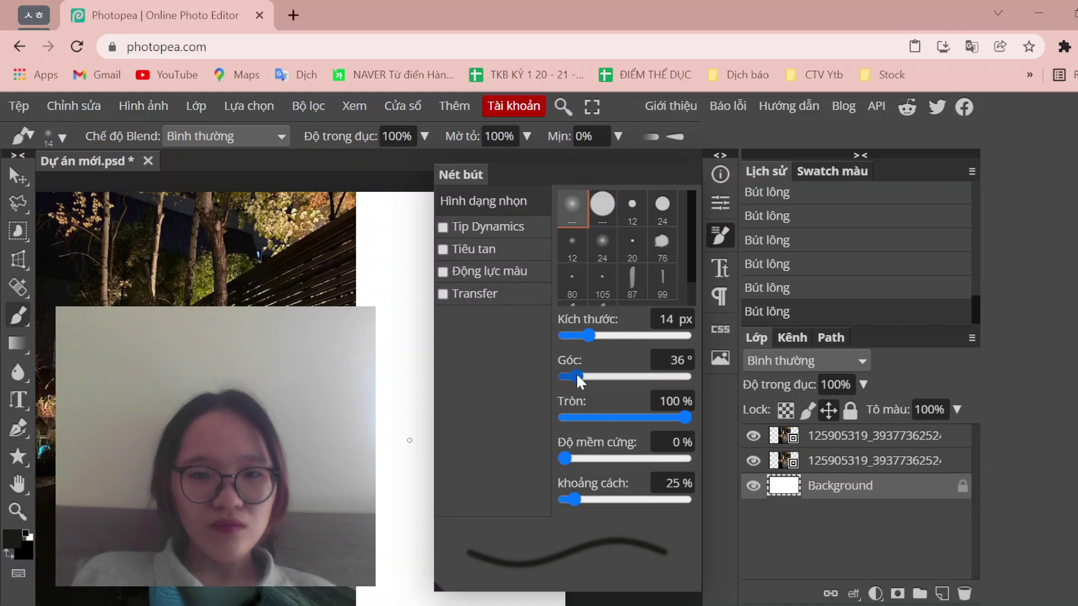
{"action": "left_click_drag", "start_coordinate": [576, 375], "coordinate": [567, 374]}
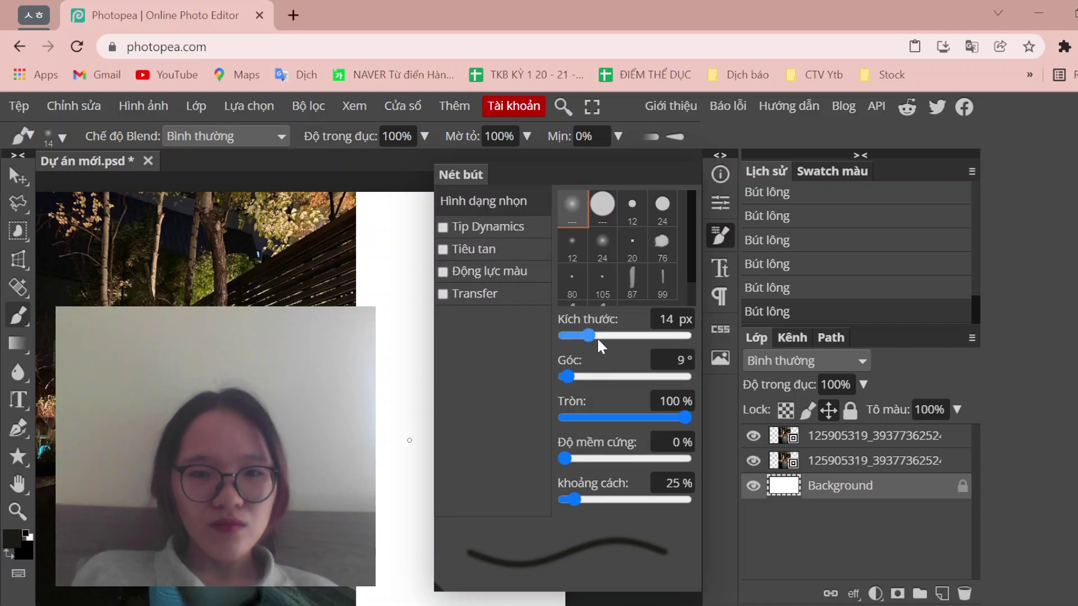
{"action": "left_click_drag", "start_coordinate": [597, 335], "coordinate": [619, 336]}
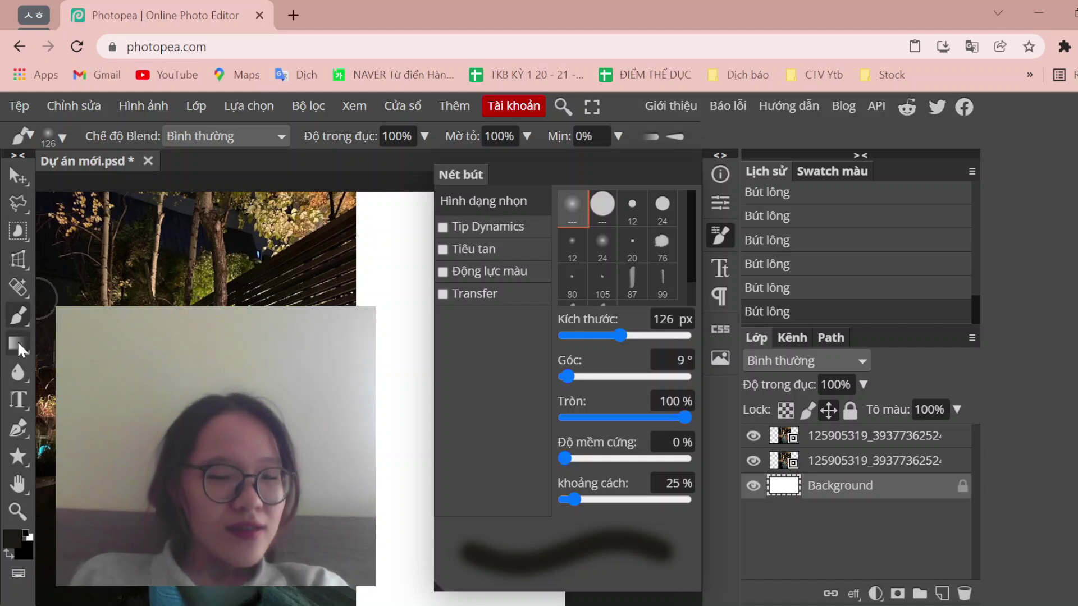
- Switch to the Gradient tool and toggle the Properties and Info panels
{"action": "left_click", "coordinate": [18, 342]}
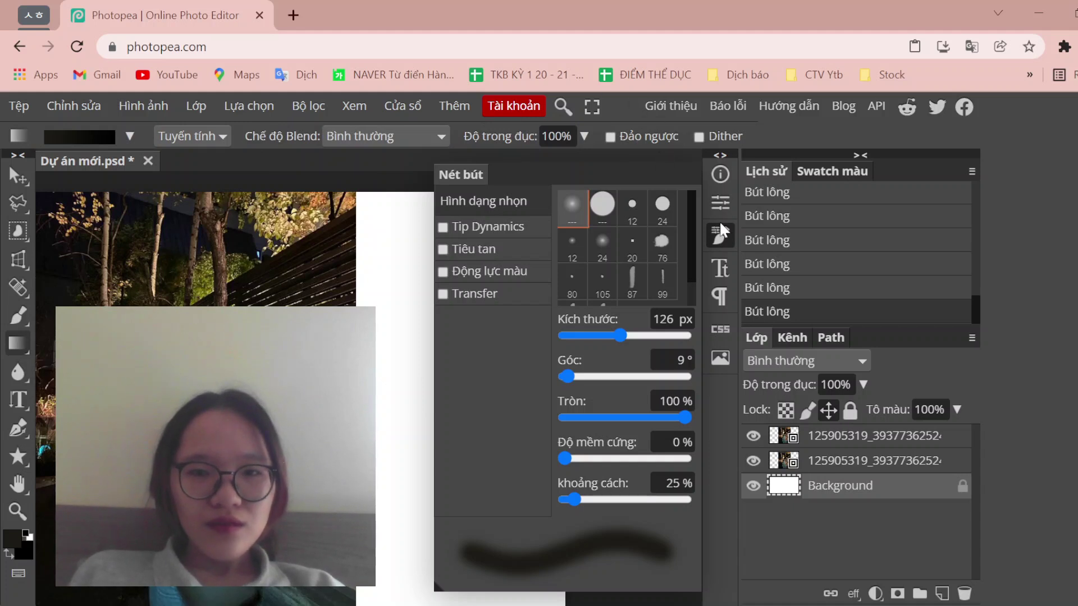
{"action": "left_click", "coordinate": [717, 201]}
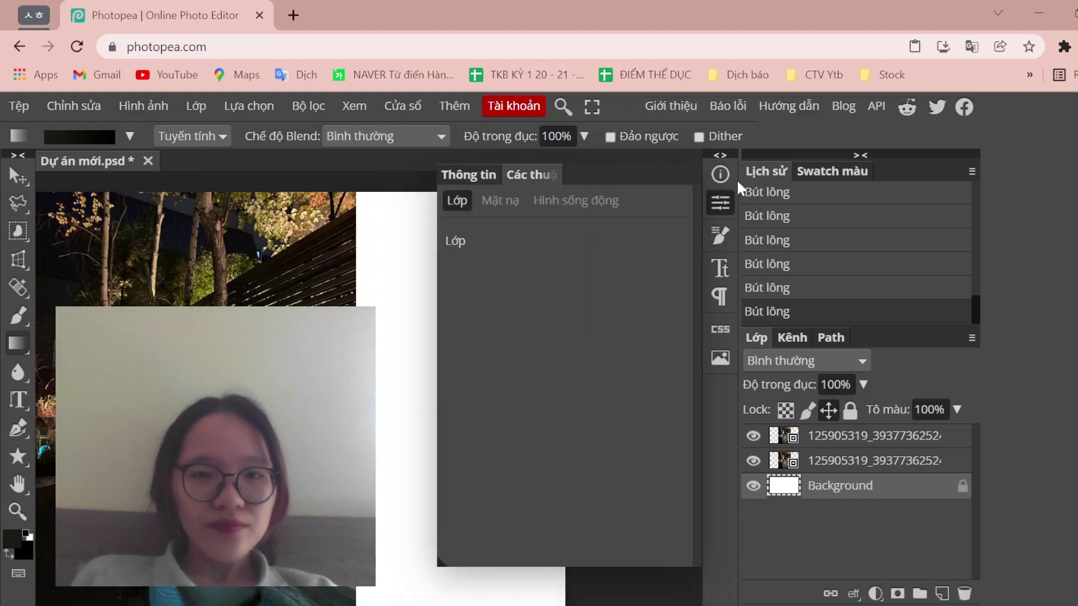
{"action": "left_click", "coordinate": [722, 176]}
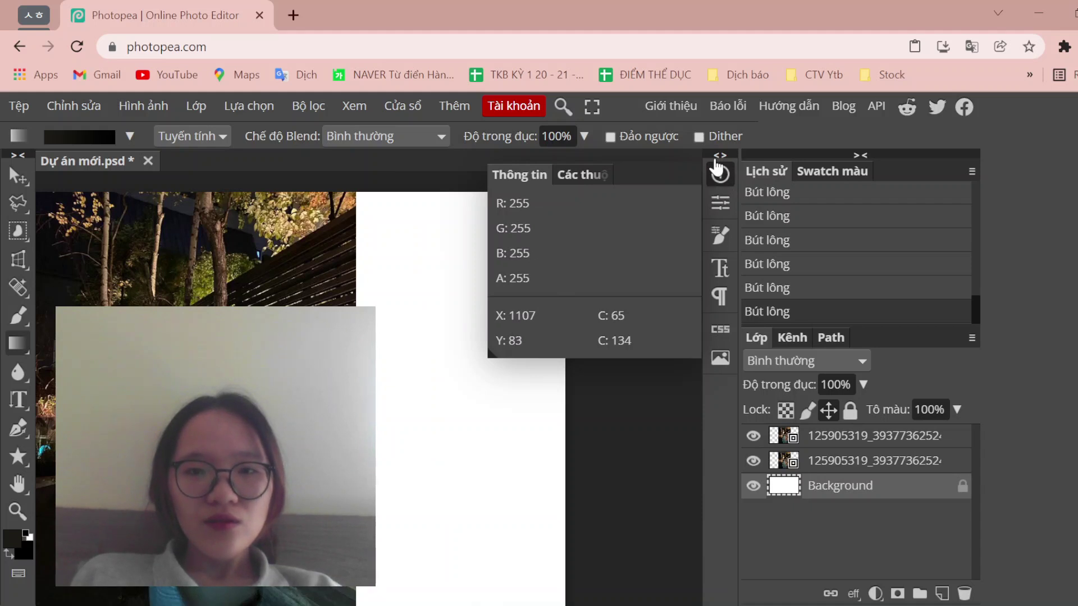
{"action": "left_click", "coordinate": [717, 156]}
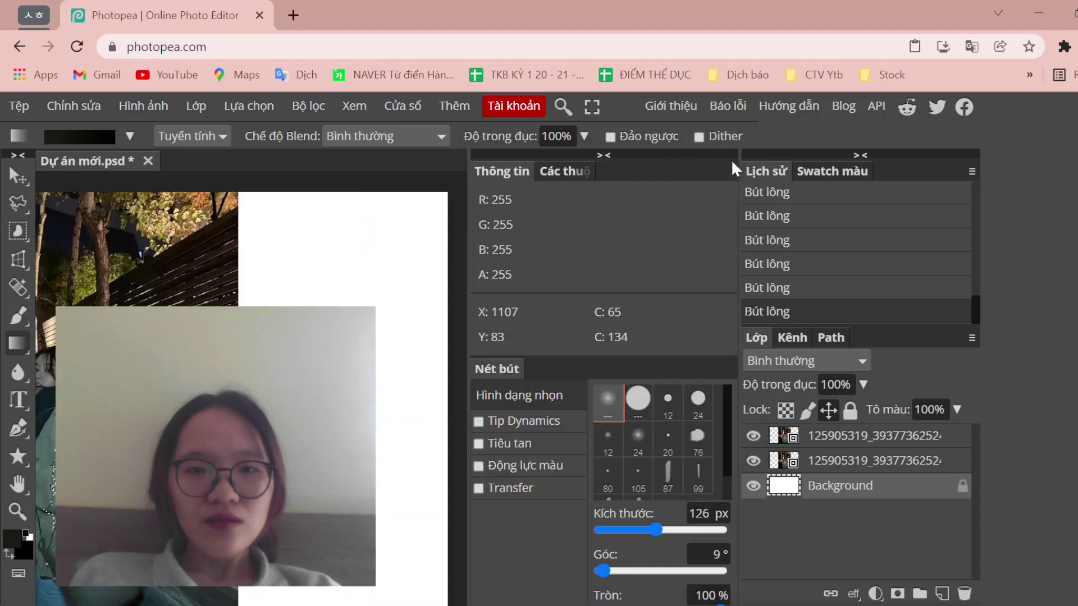
- Collapse both right-hand panel columns to icon strips
{"action": "left_click", "coordinate": [604, 155]}
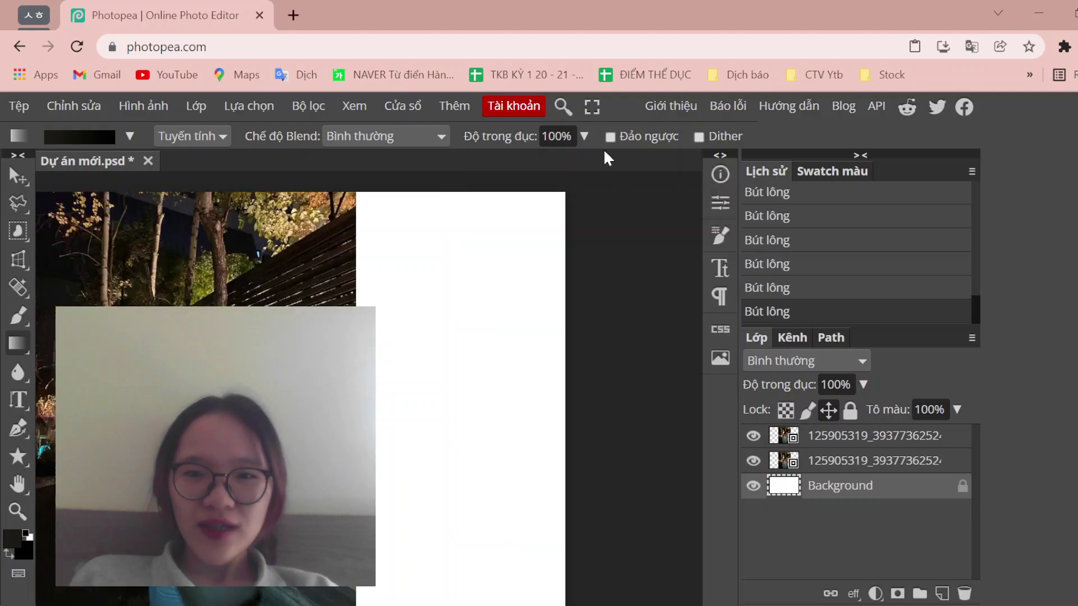
{"action": "left_click", "coordinate": [859, 156]}
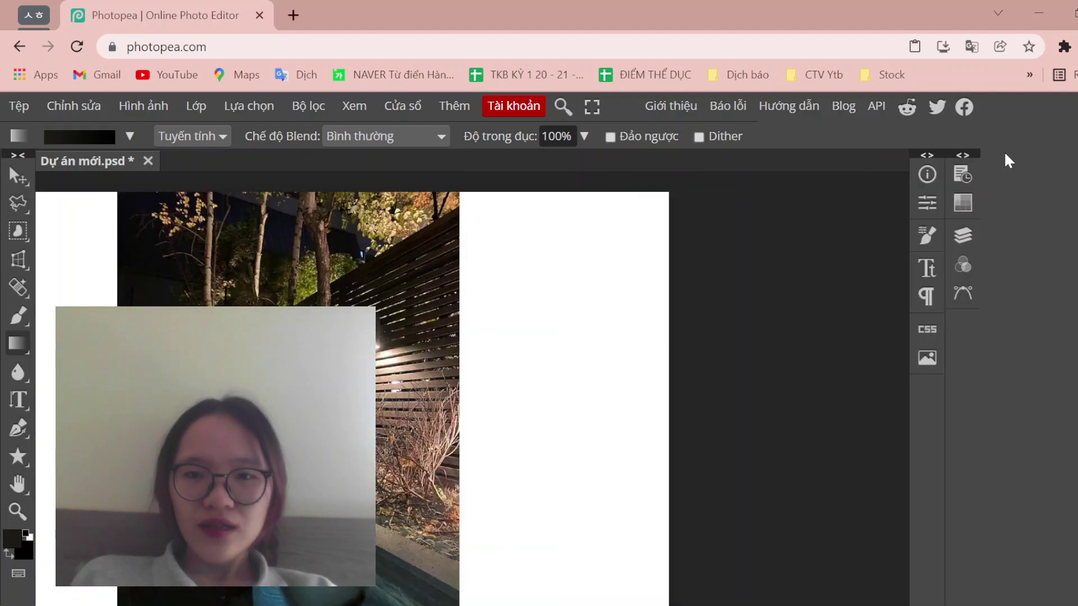
{"action": "left_click", "coordinate": [963, 156]}
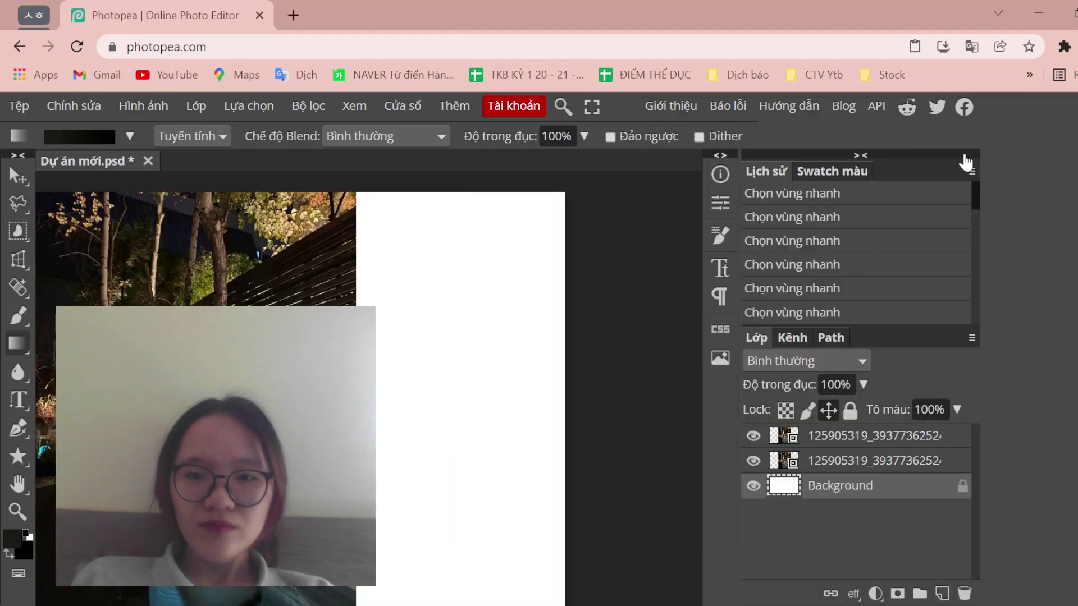
{"action": "left_click", "coordinate": [859, 156]}
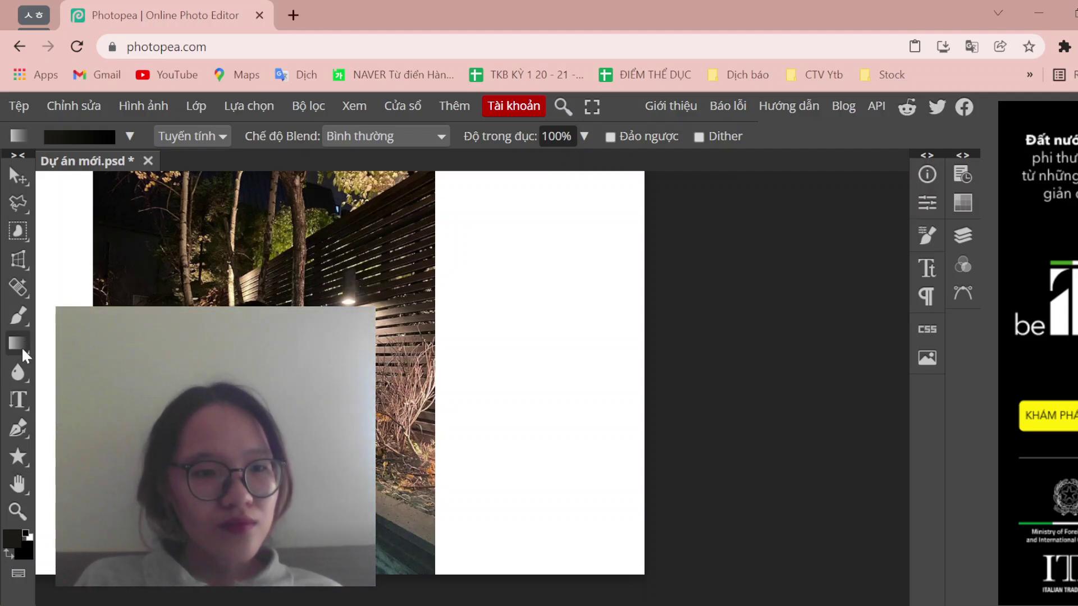
{"action": "scroll", "coordinate": [414, 387], "scroll_direction": "up", "scroll_amount": 1}
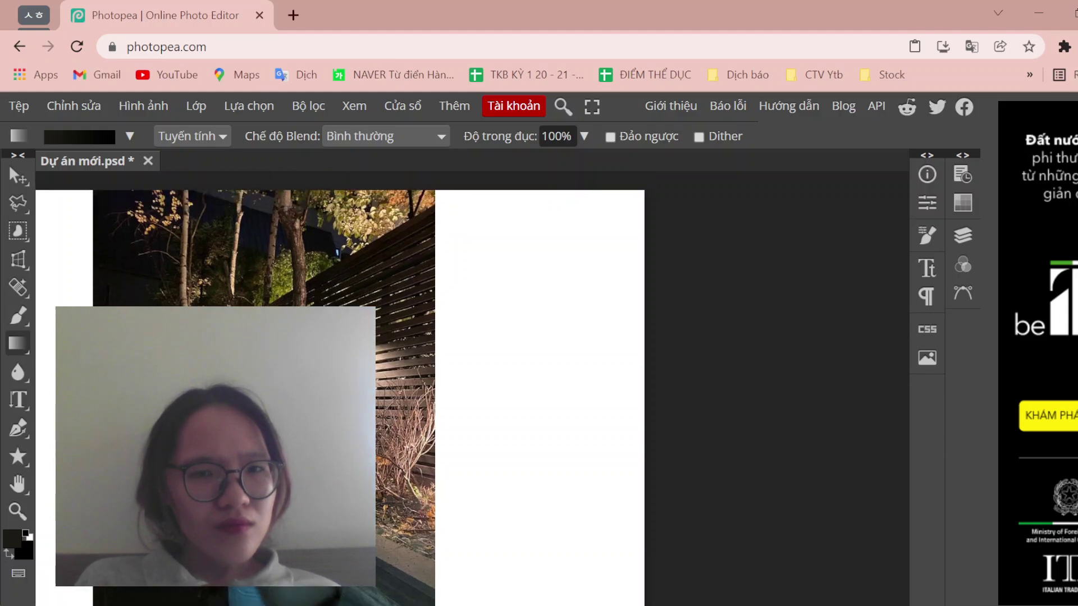
{"action": "scroll", "coordinate": [413, 387], "scroll_direction": "left", "scroll_amount": 5}
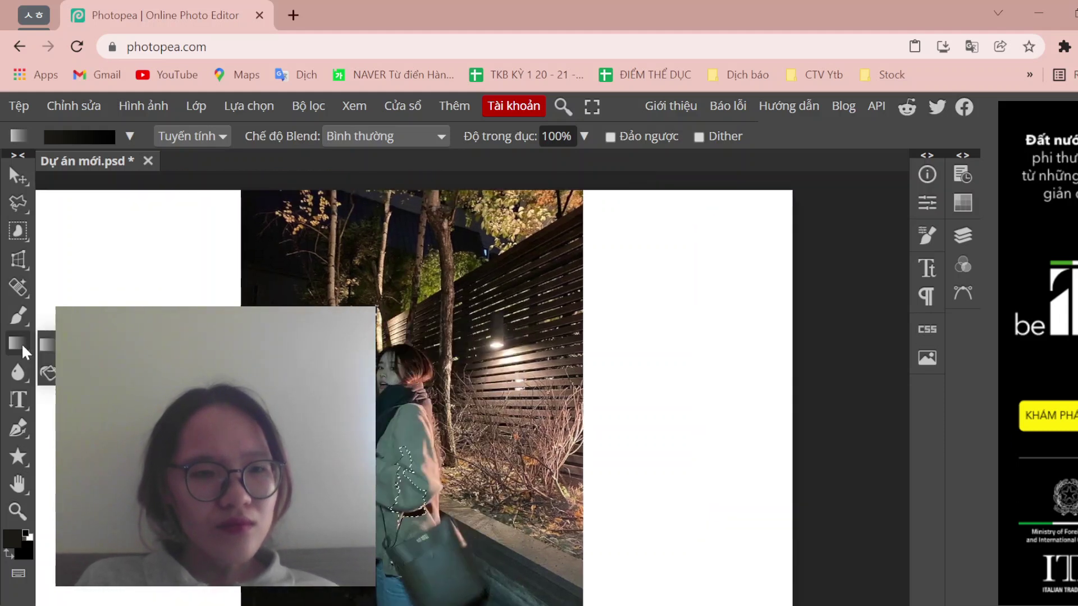
- Switch to the Paint Bucket with Shift+G and expand the History and Layers panels
{"action": "key", "text": "shift+g"}
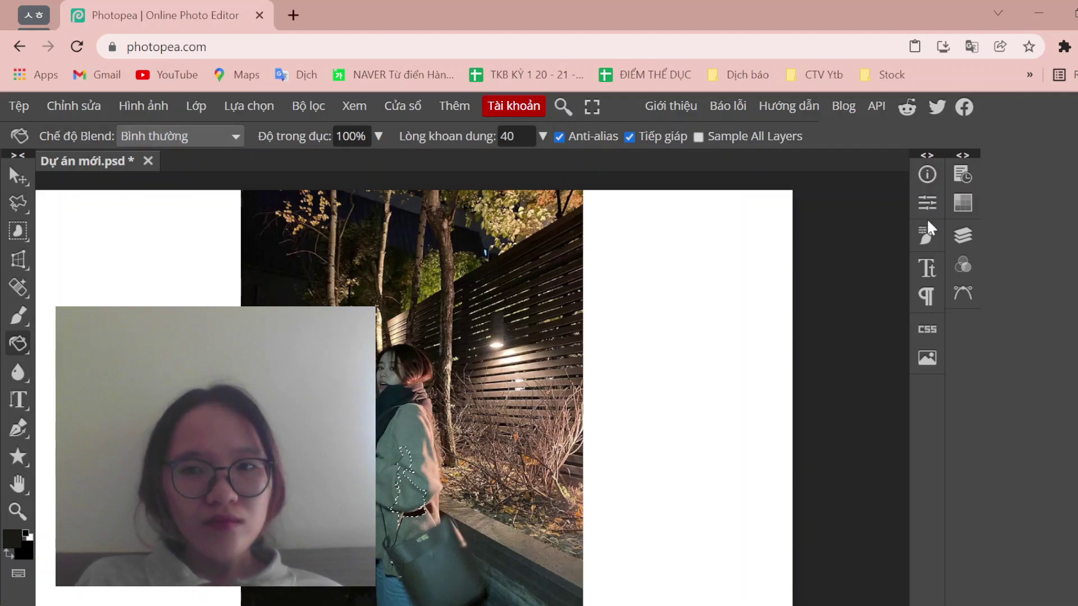
{"action": "left_click", "coordinate": [962, 173]}
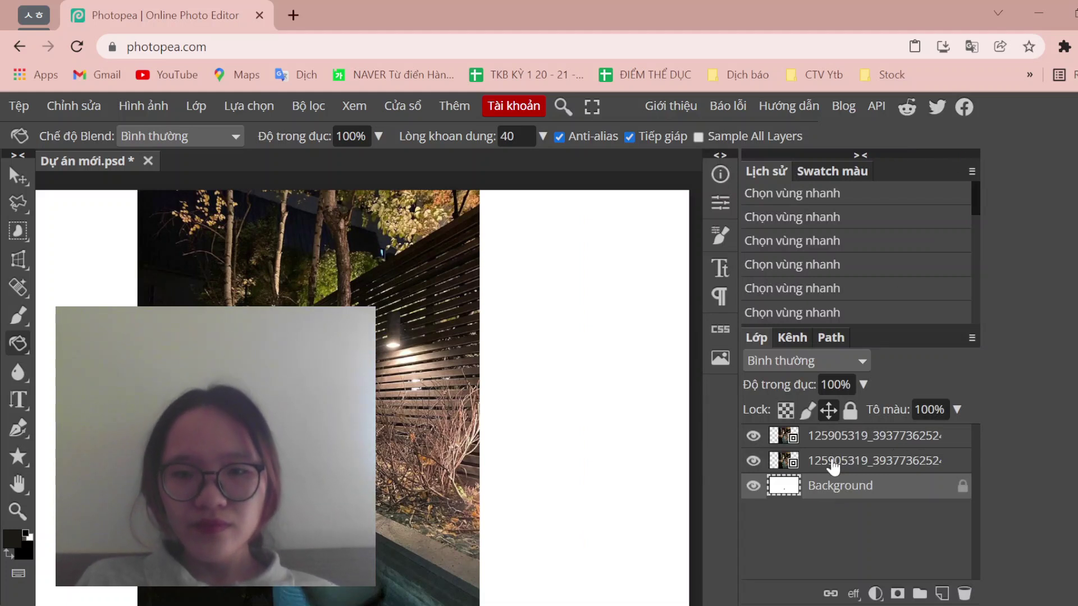
{"action": "left_click", "coordinate": [825, 435]}
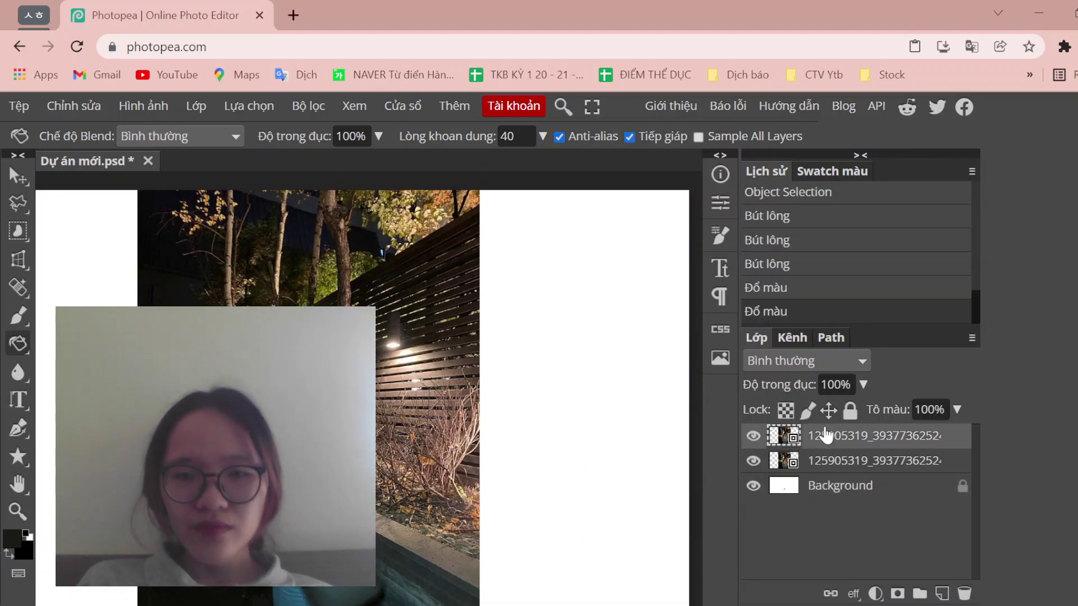
{"action": "left_click", "coordinate": [572, 410]}
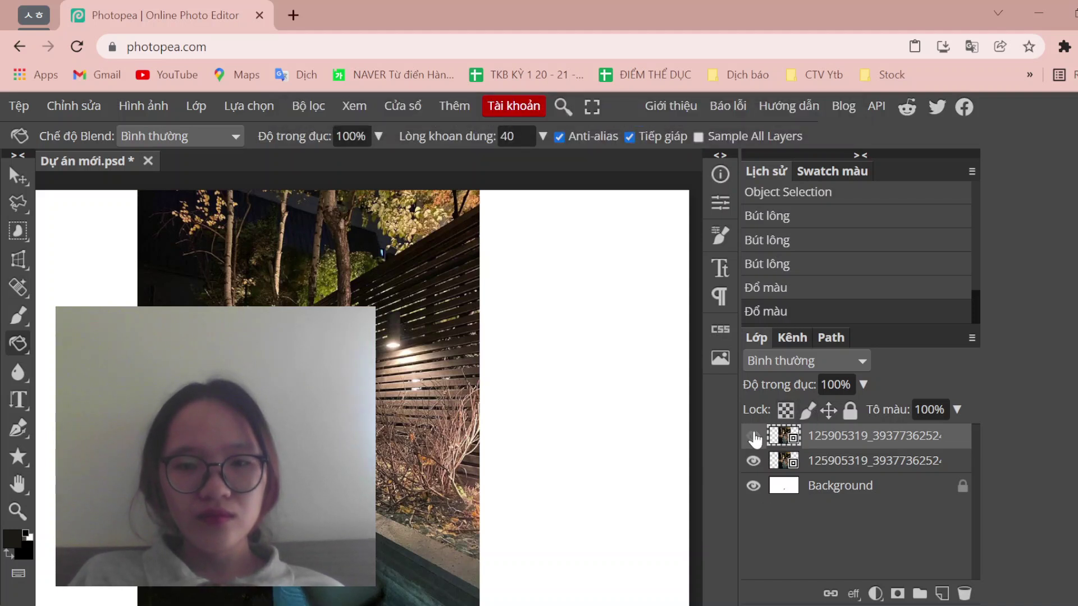
{"action": "left_click", "coordinate": [820, 463]}
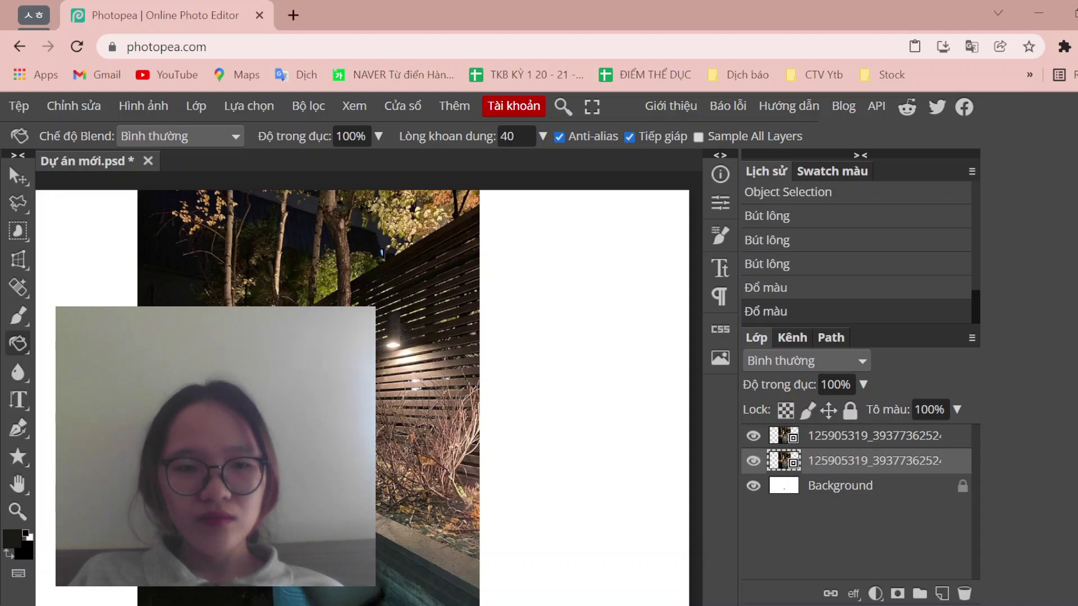
{"action": "left_click", "coordinate": [426, 393]}
{"action": "left_click", "coordinate": [579, 327]}
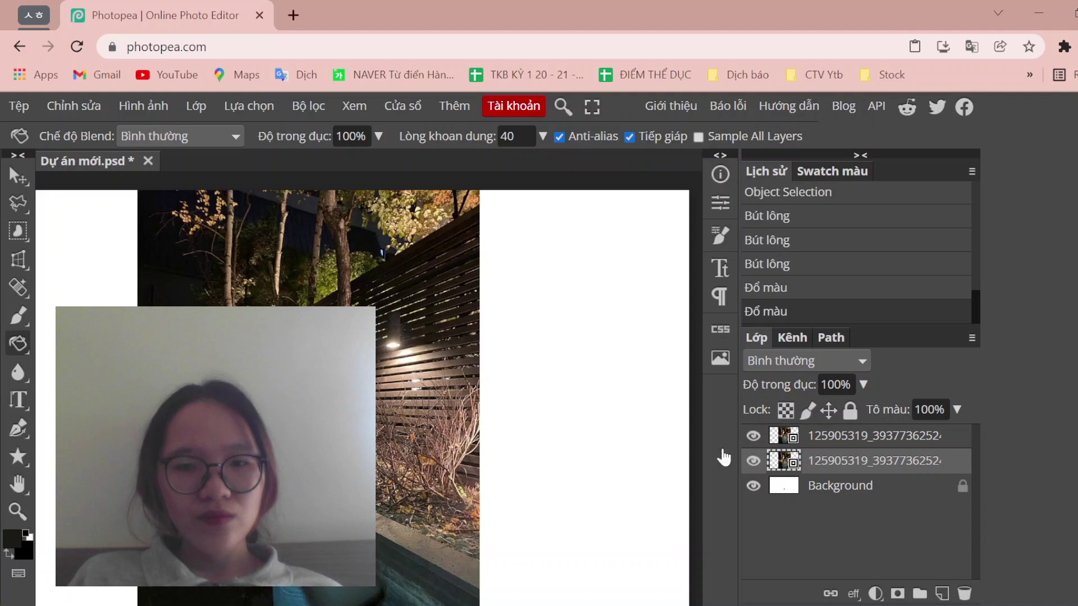
{"action": "left_click", "coordinate": [580, 327]}
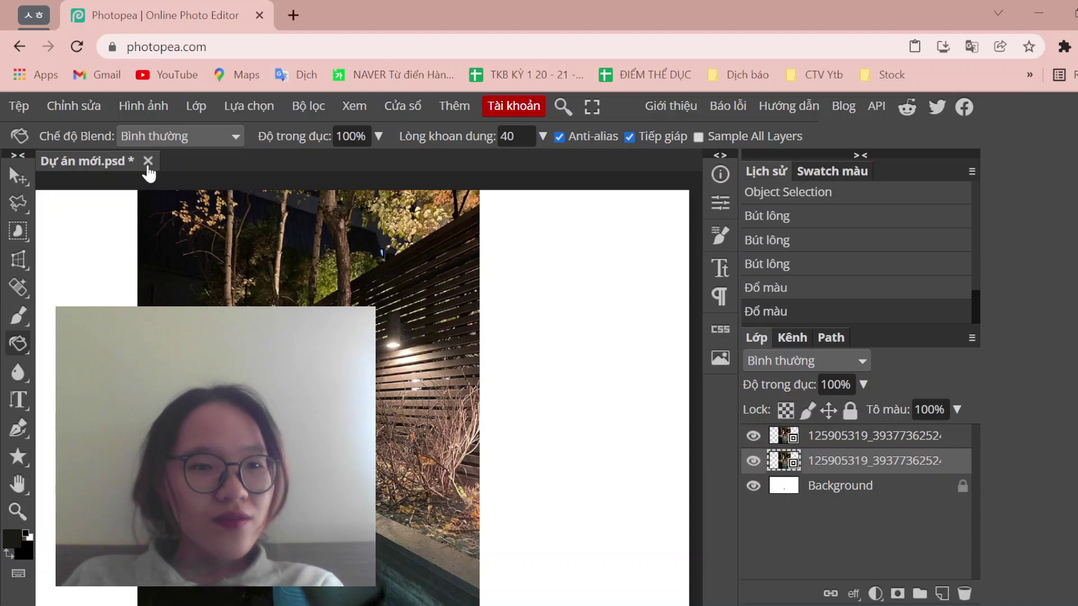
{"action": "left_click", "coordinate": [19, 108]}
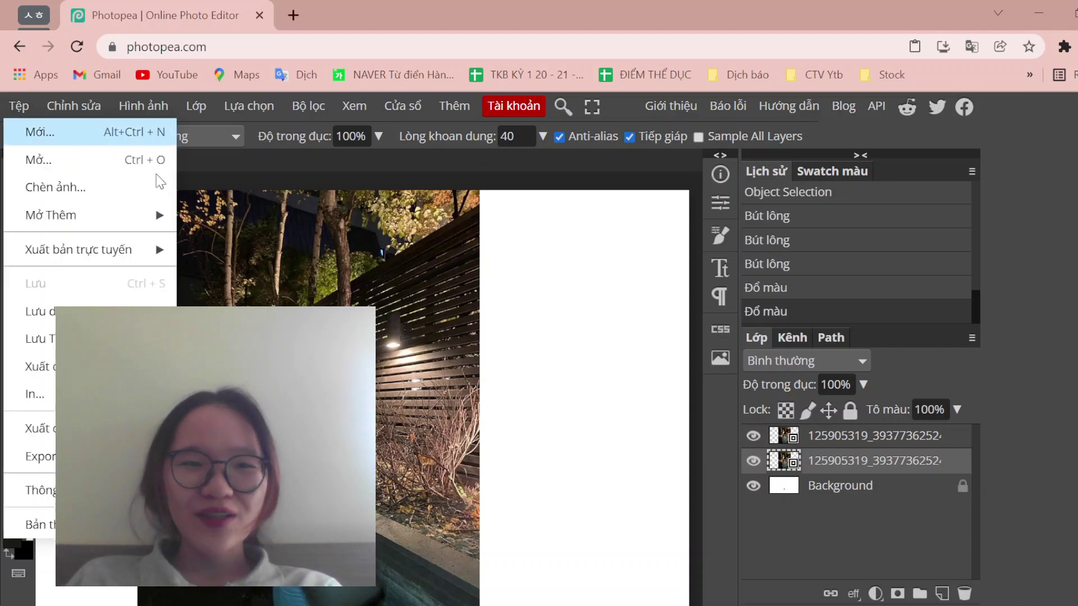
{"action": "left_click", "coordinate": [135, 132]}
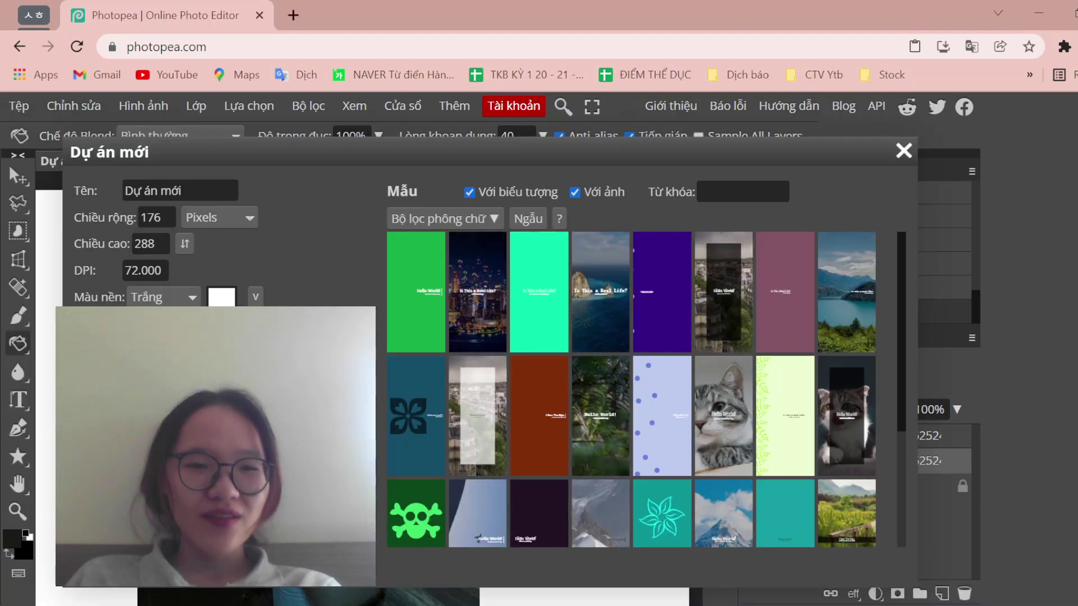
{"action": "key", "text": "Return"}
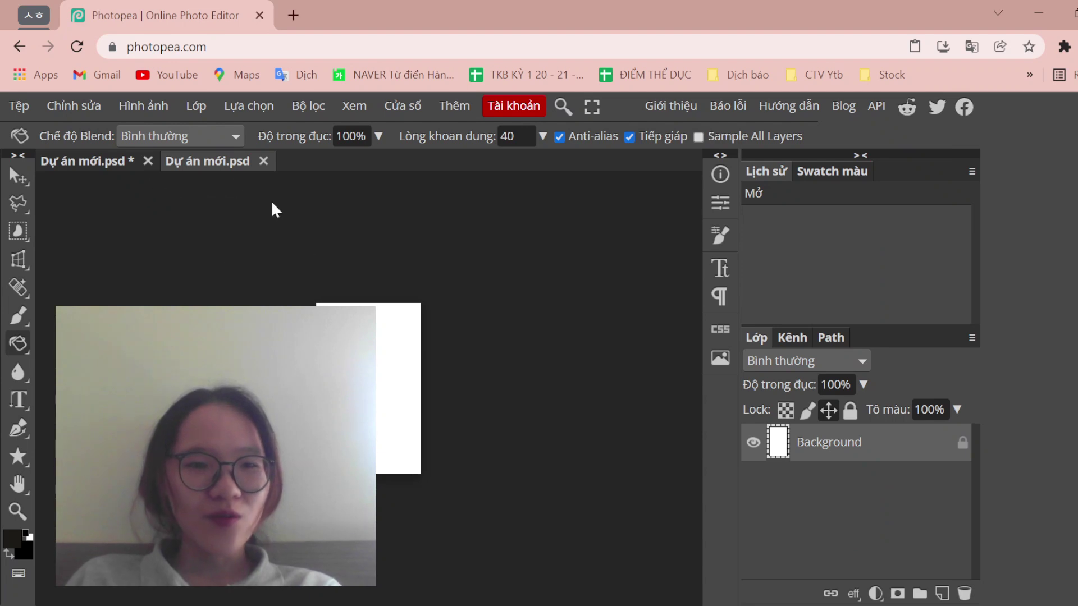
{"action": "key", "text": "ctrl+1"}
{"action": "key", "text": "ctrl+minus"}
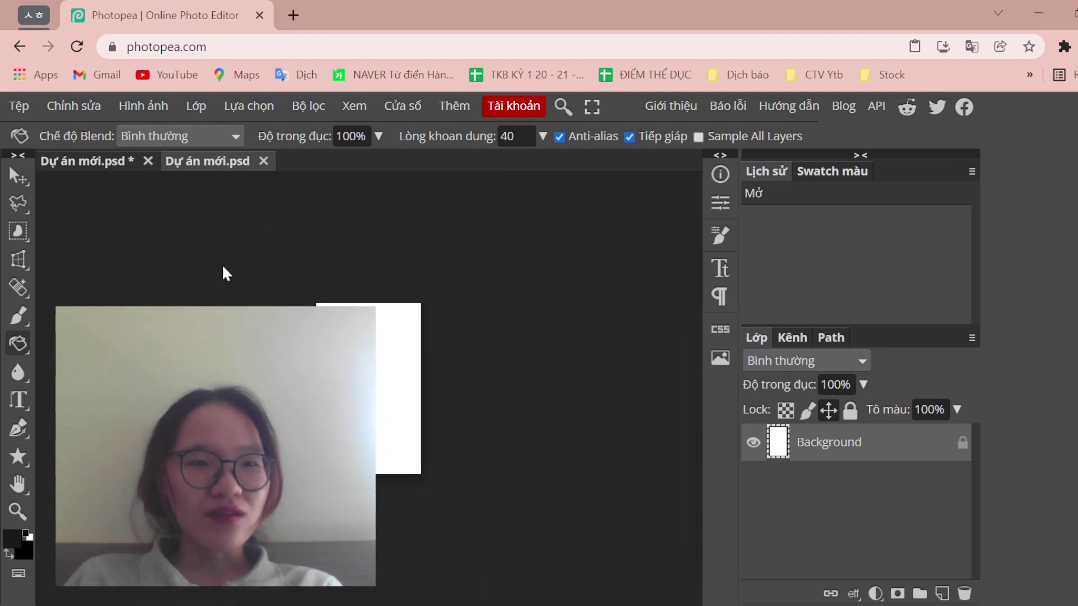
{"action": "key", "text": "ctrl+plus"}
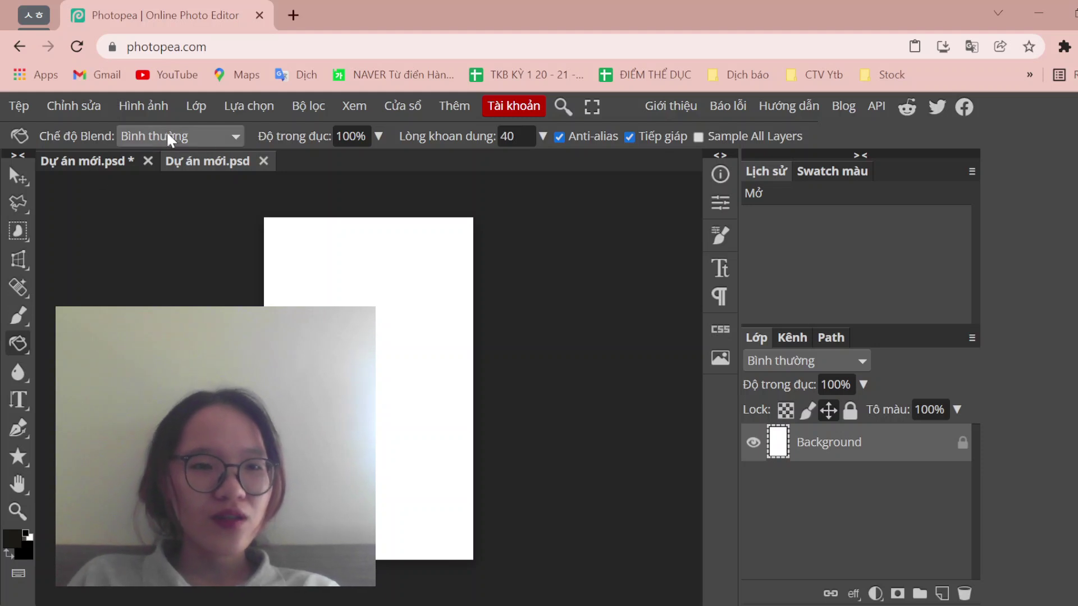
{"action": "left_click", "coordinate": [261, 161]}
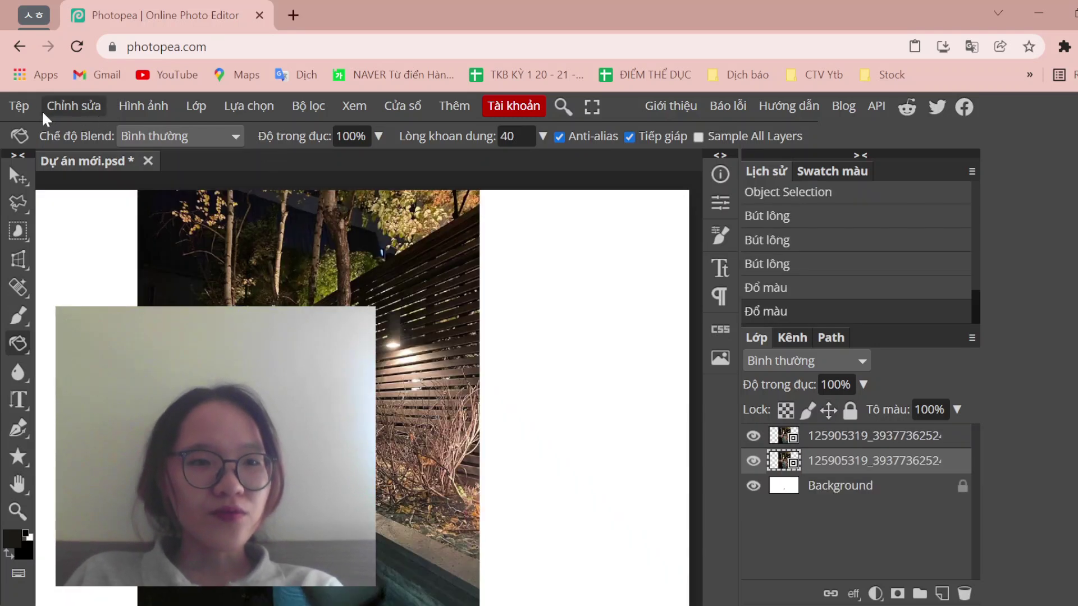
{"action": "left_click", "coordinate": [20, 106]}
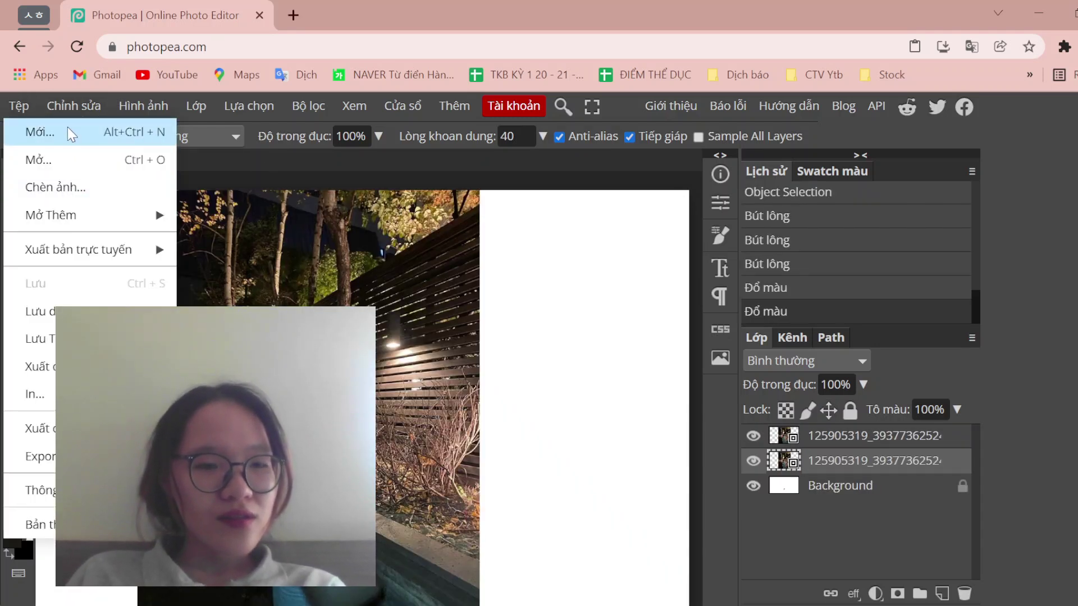
{"action": "left_click", "coordinate": [39, 132]}
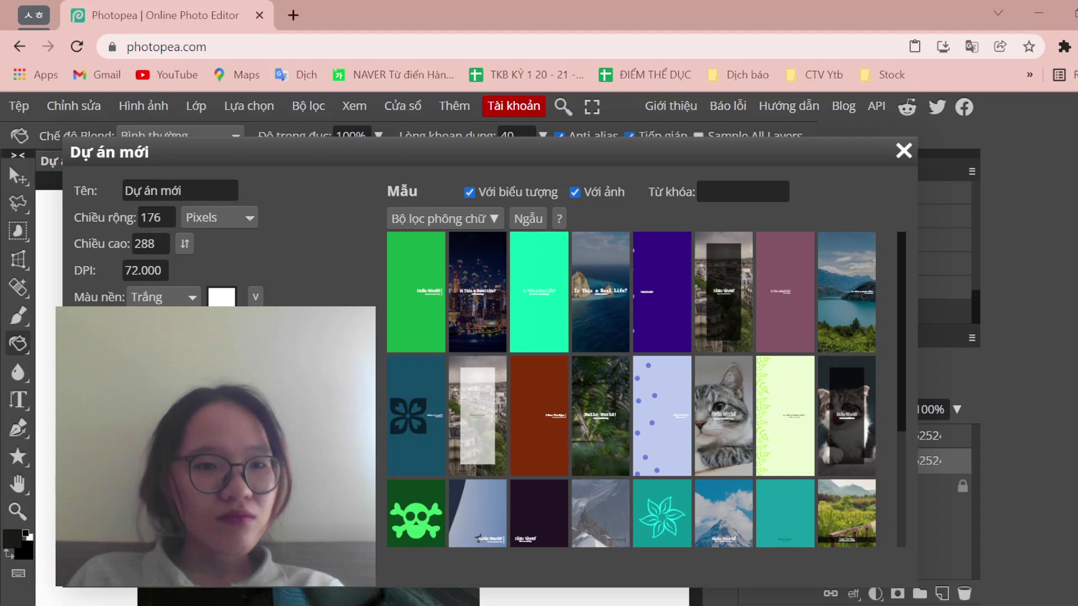
{"action": "left_click", "coordinate": [903, 150]}
{"action": "left_click", "coordinate": [810, 489]}
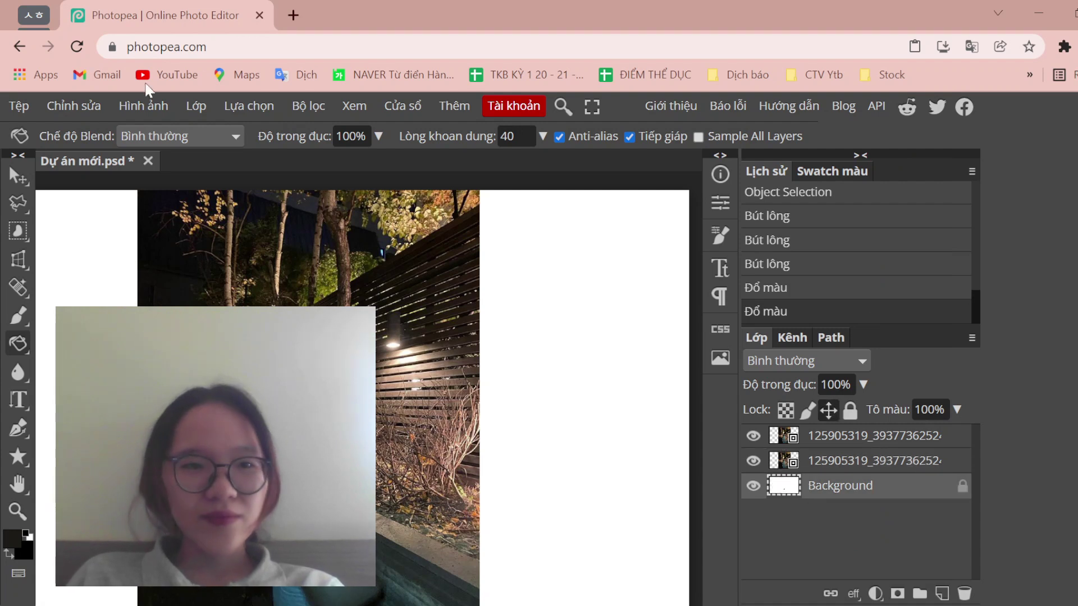
- Create a blank white 1920×1080 document and close the old garden project without saving
{"action": "left_click", "coordinate": [22, 108]}
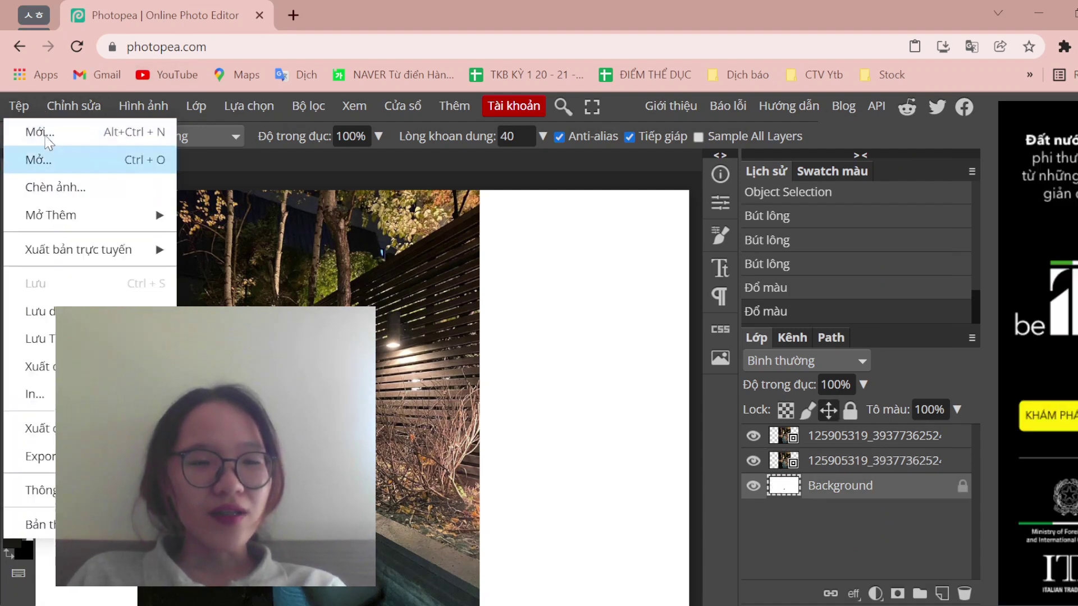
{"action": "left_click", "coordinate": [86, 133]}
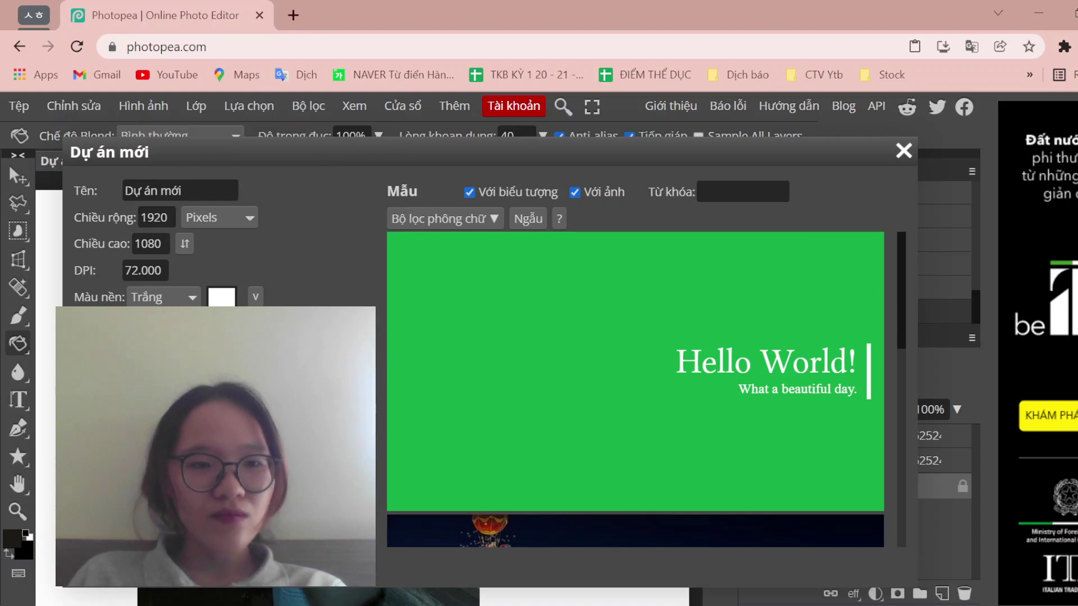
{"action": "key", "text": "Return"}
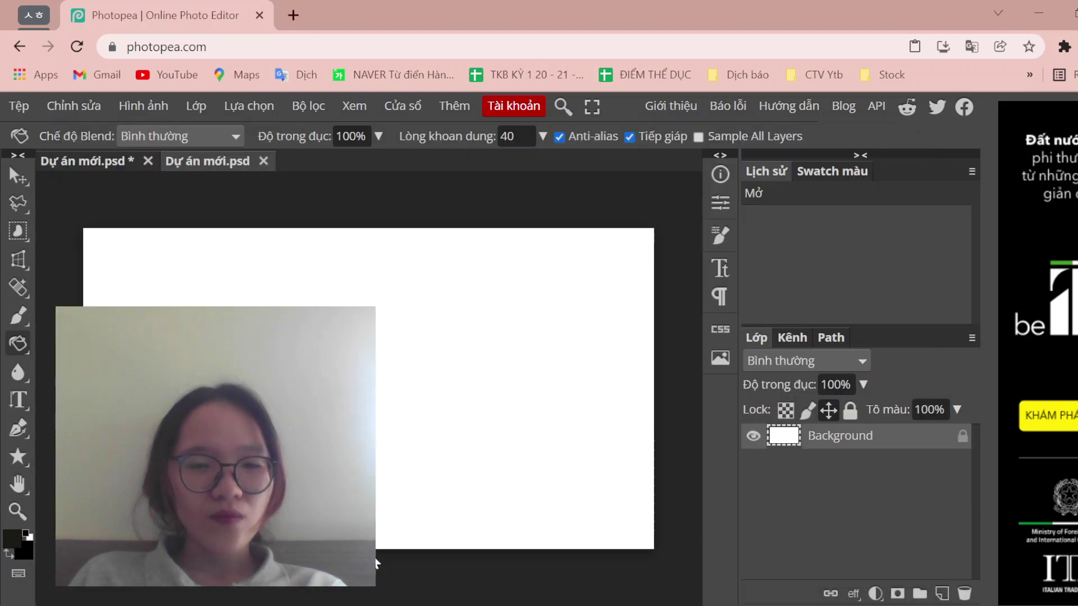
{"action": "left_click", "coordinate": [147, 162]}
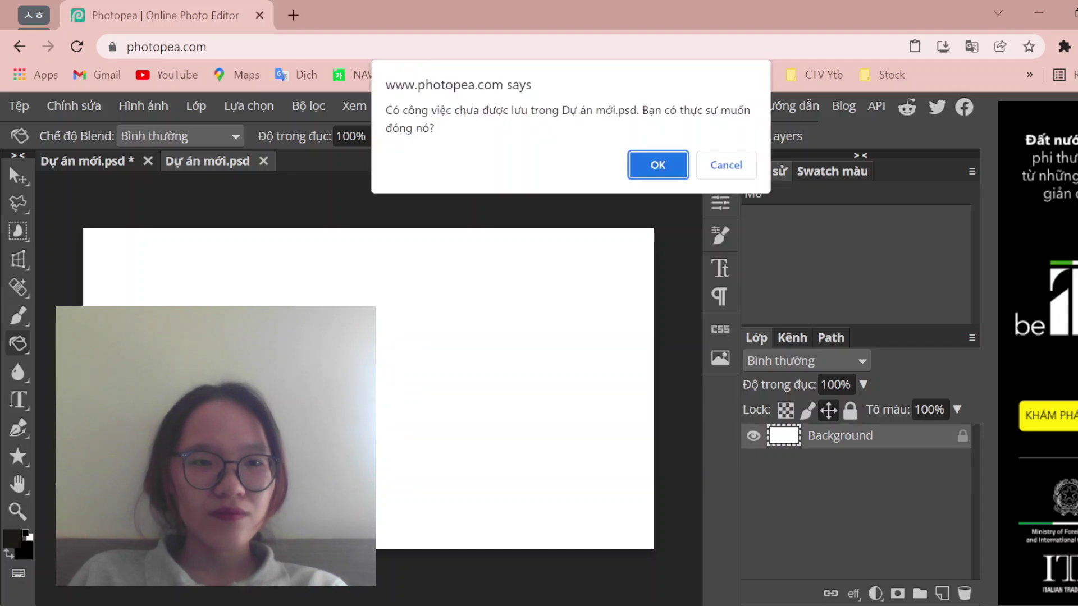
{"action": "left_click", "coordinate": [657, 166]}
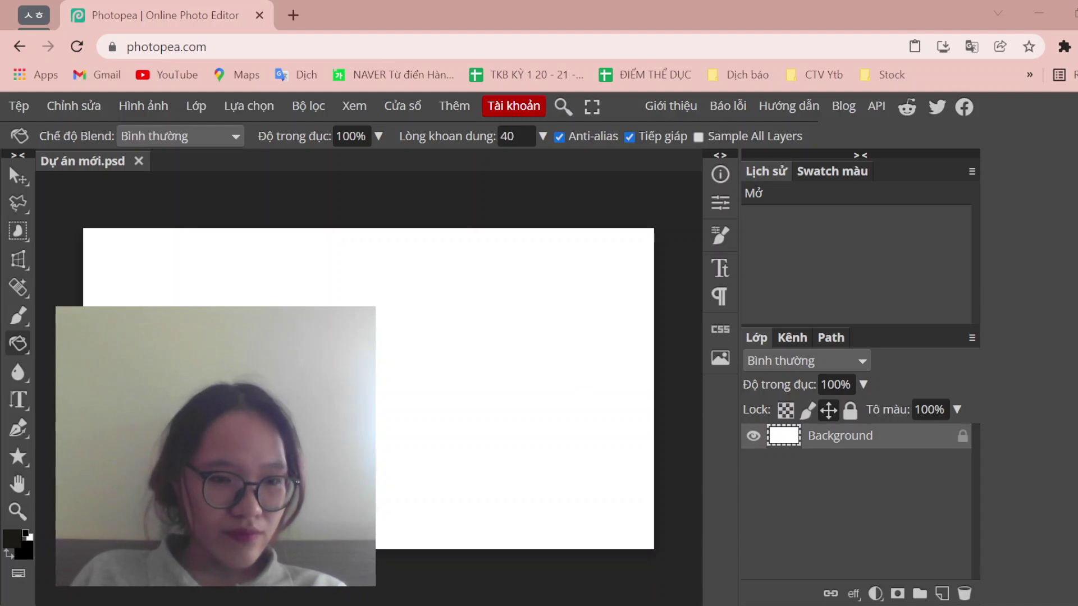
- Place the night-garden photo into the new document, undoing a trial enlargement
{"action": "left_click", "coordinate": [20, 107]}
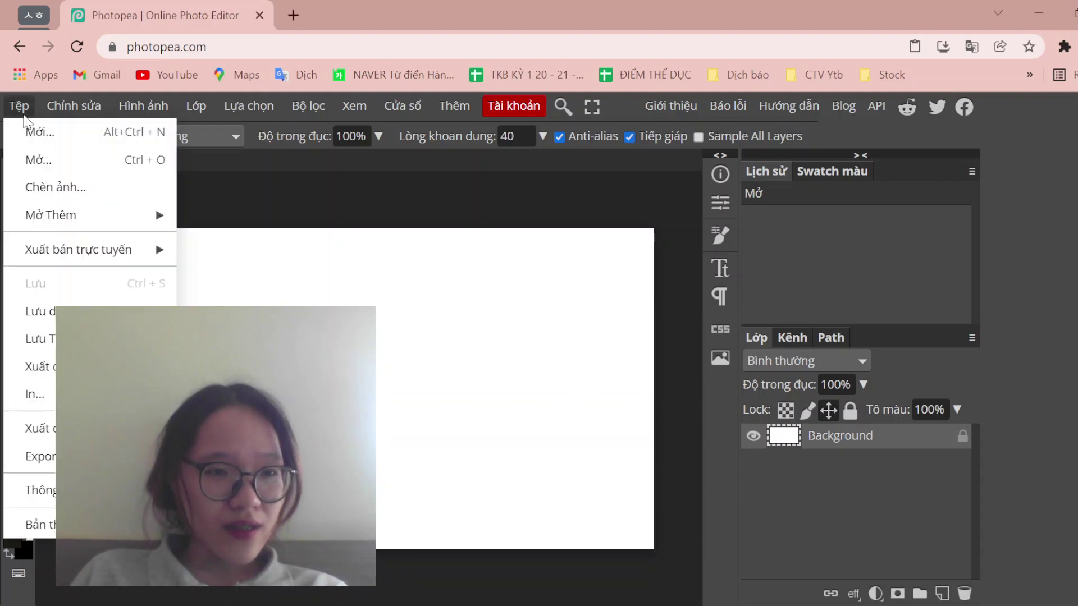
{"action": "left_click", "coordinate": [59, 185]}
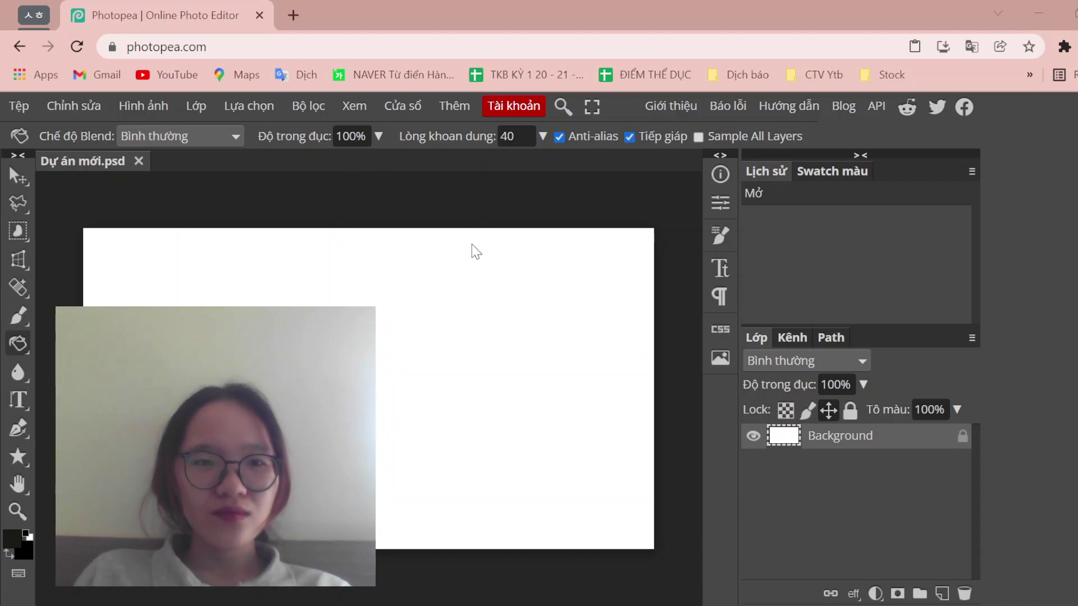
{"action": "key", "text": "ctrl+v"}
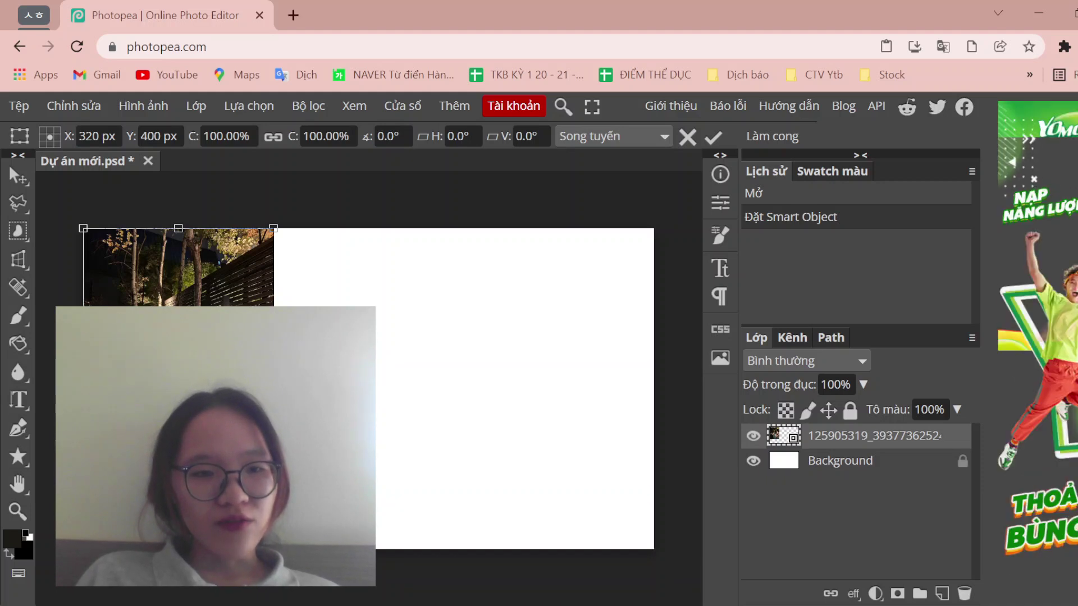
{"action": "left_click_drag", "start_coordinate": [274, 466], "coordinate": [346, 542]}
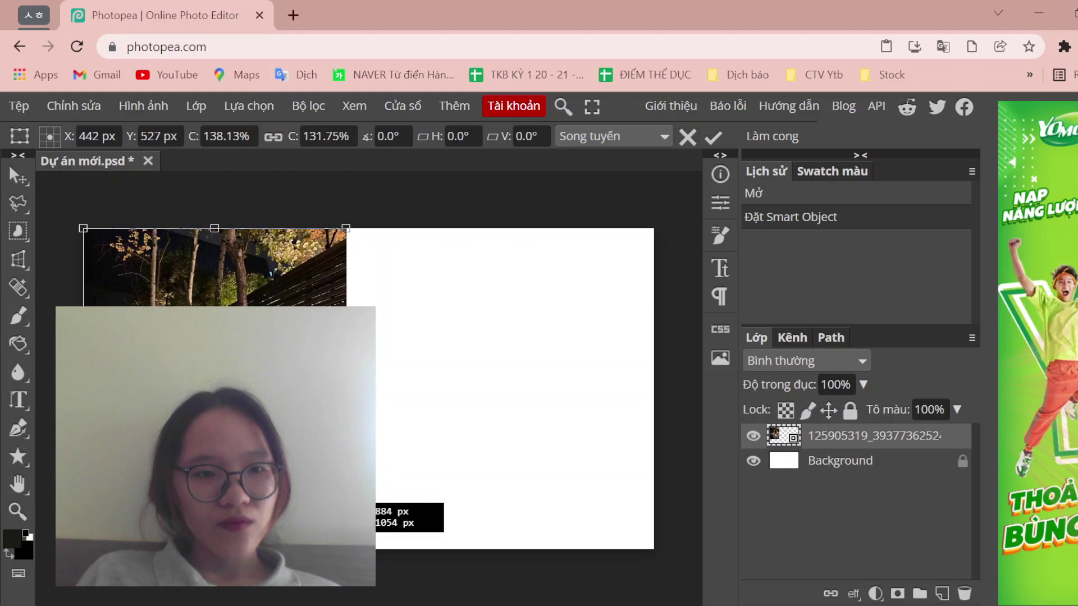
{"action": "key", "text": "ctrl+z"}
- Switch to the Paint Bucket and try filling the canvas twice
{"action": "key", "text": "g"}
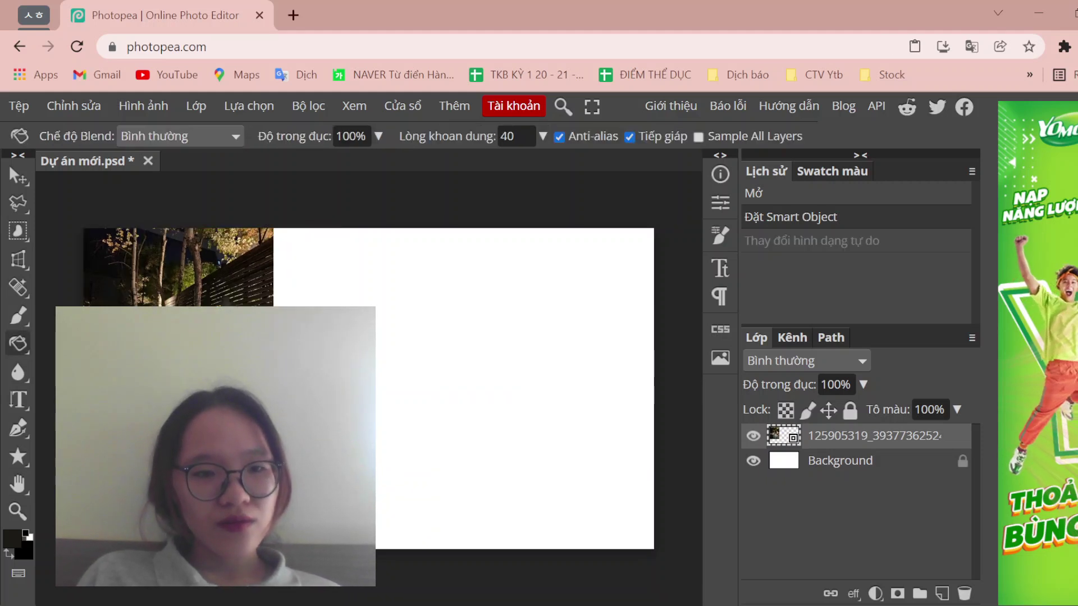
{"action": "left_click", "coordinate": [213, 337]}
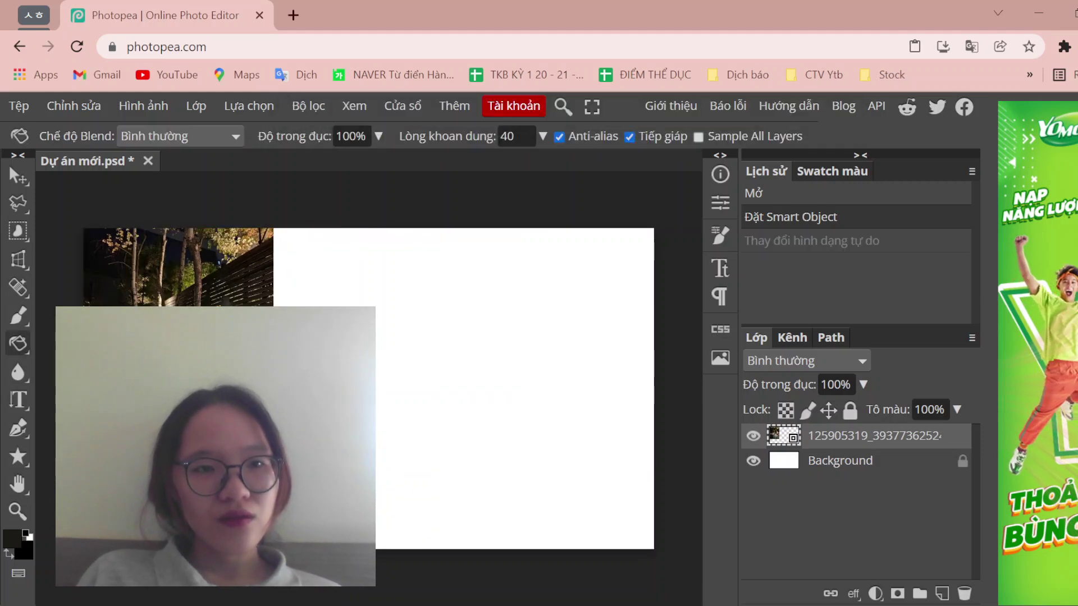
{"action": "left_click", "coordinate": [213, 337]}
{"action": "left_click", "coordinate": [133, 112]}
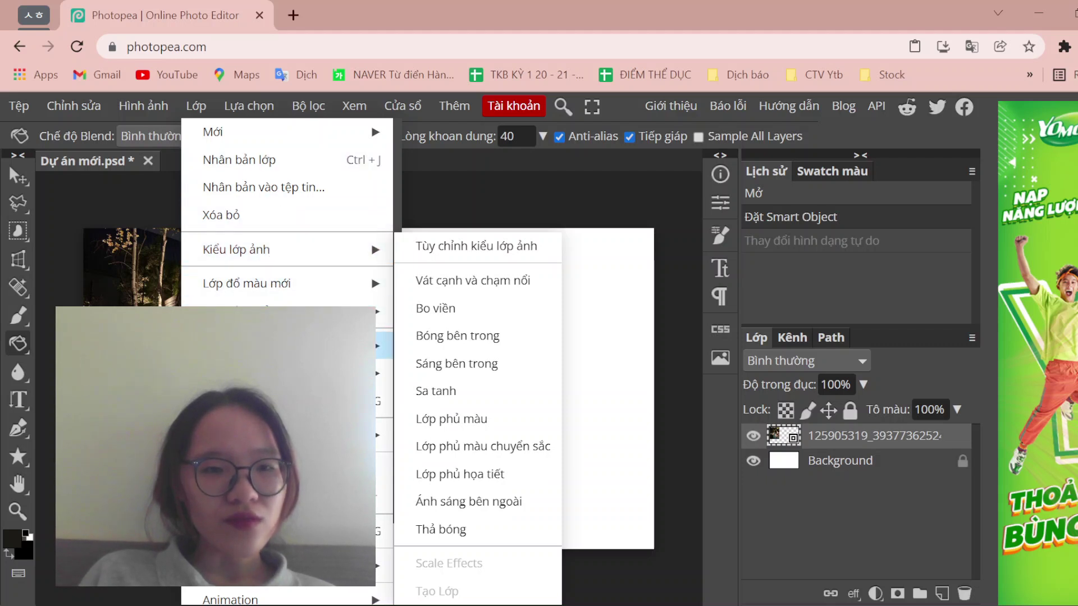
{"action": "mouse_move", "coordinate": [143, 106]}
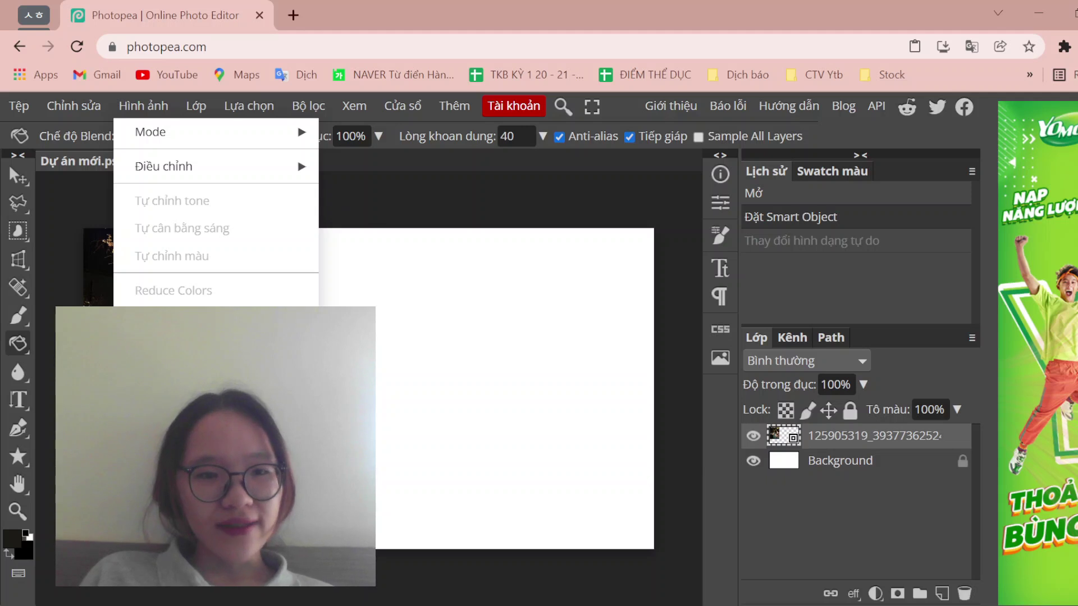
- Apply an Image Size change keeping the width at 1920 px
{"action": "left_click", "coordinate": [180, 325]}
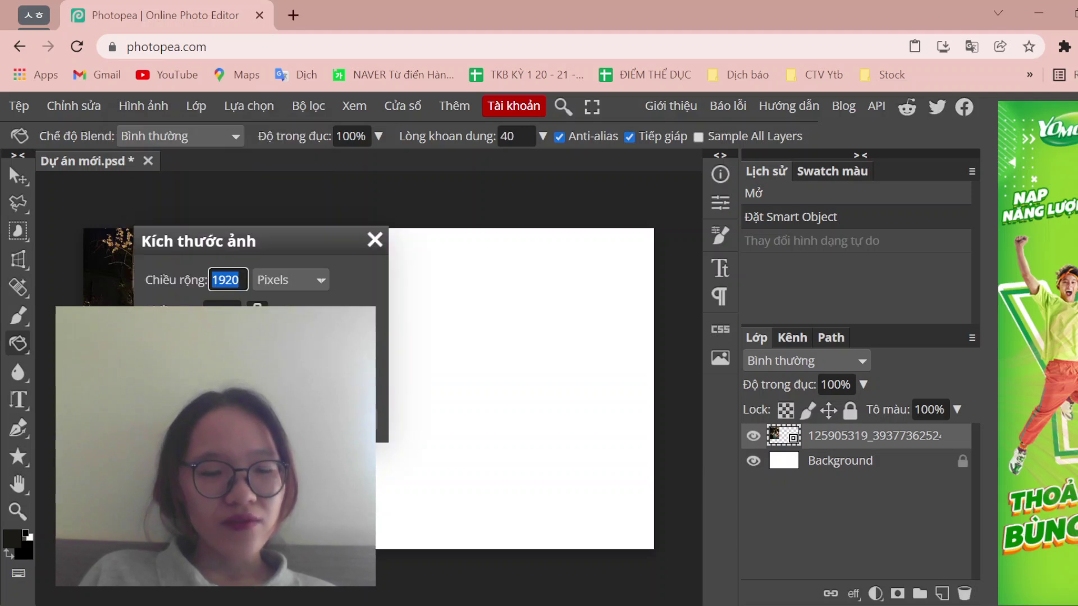
{"action": "key", "text": "Tab"}
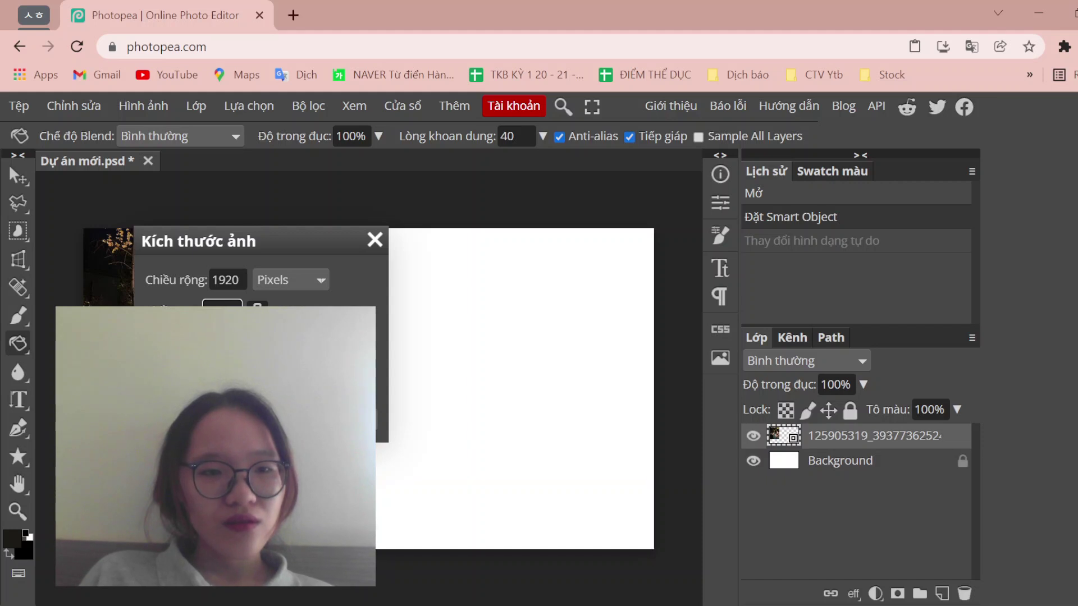
{"action": "key", "text": "Return"}
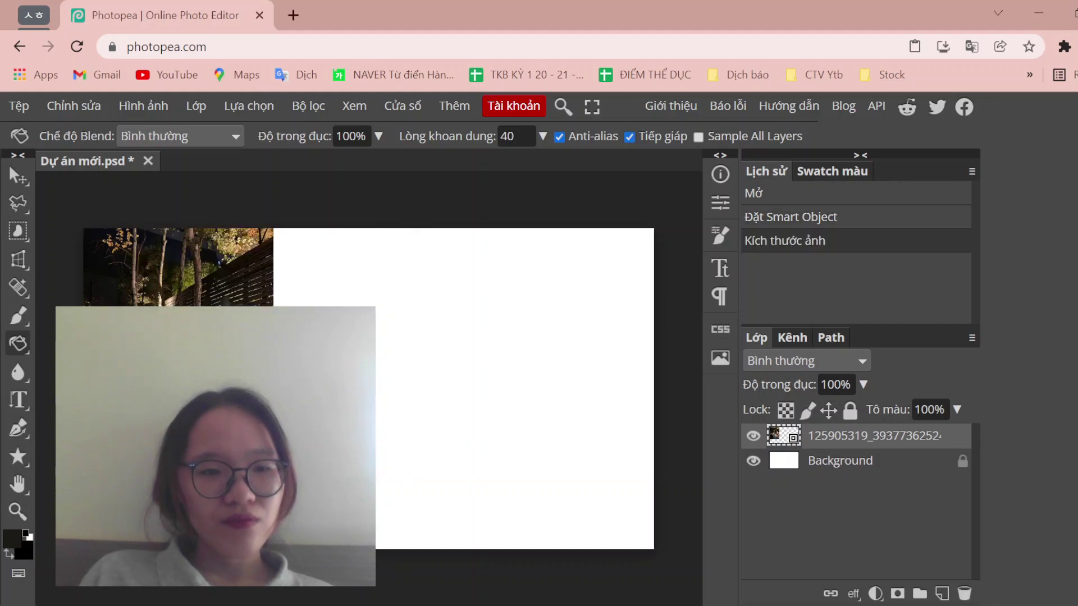
- Try filling the canvas with the paint bucket at three spots
{"action": "left_click", "coordinate": [631, 323]}
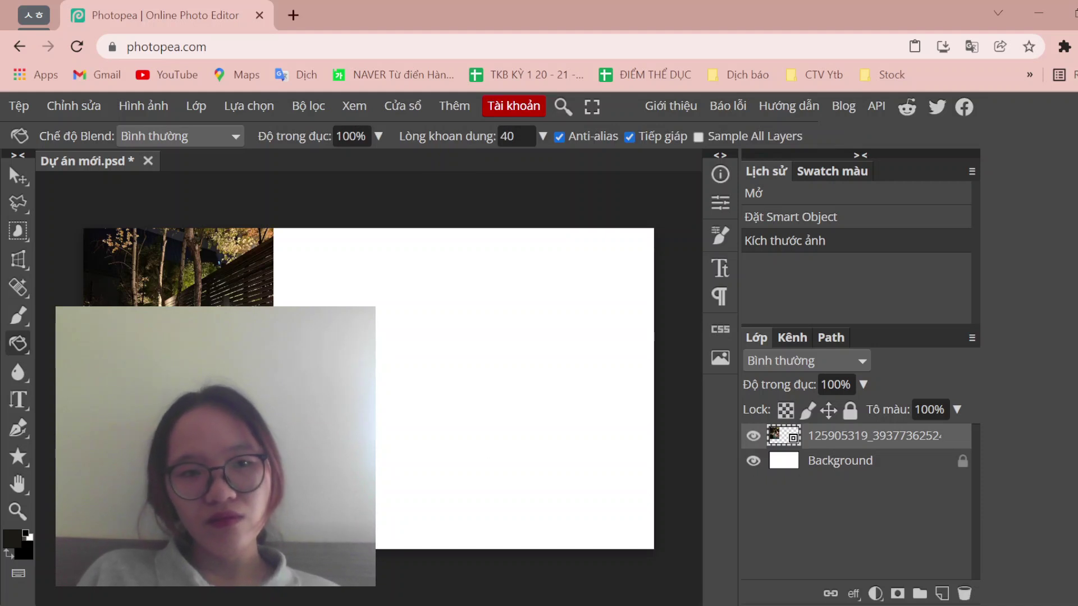
{"action": "left_click", "coordinate": [505, 365]}
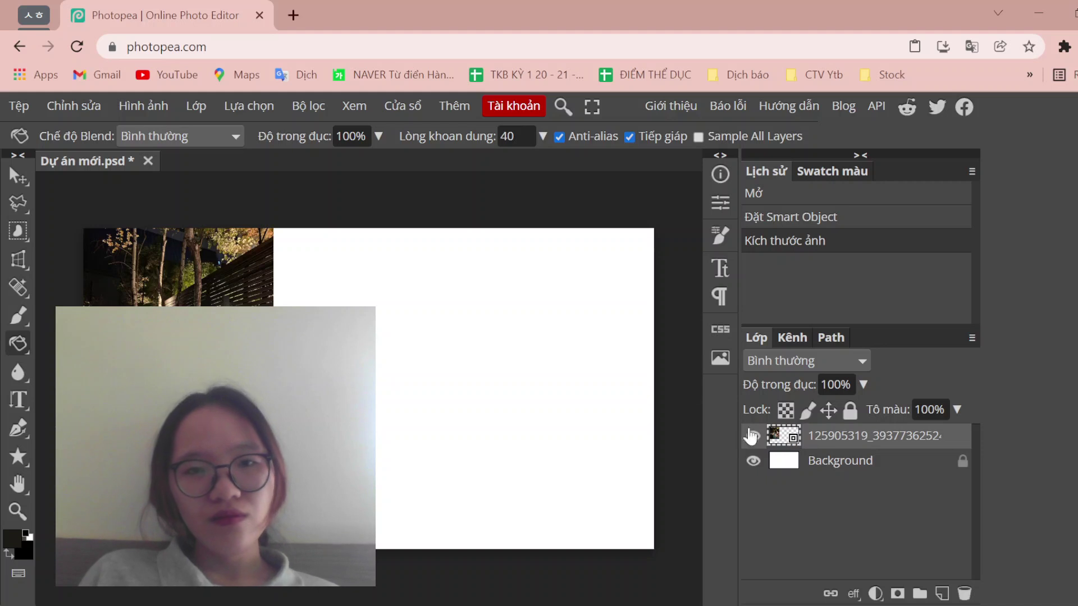
{"action": "left_click", "coordinate": [336, 393]}
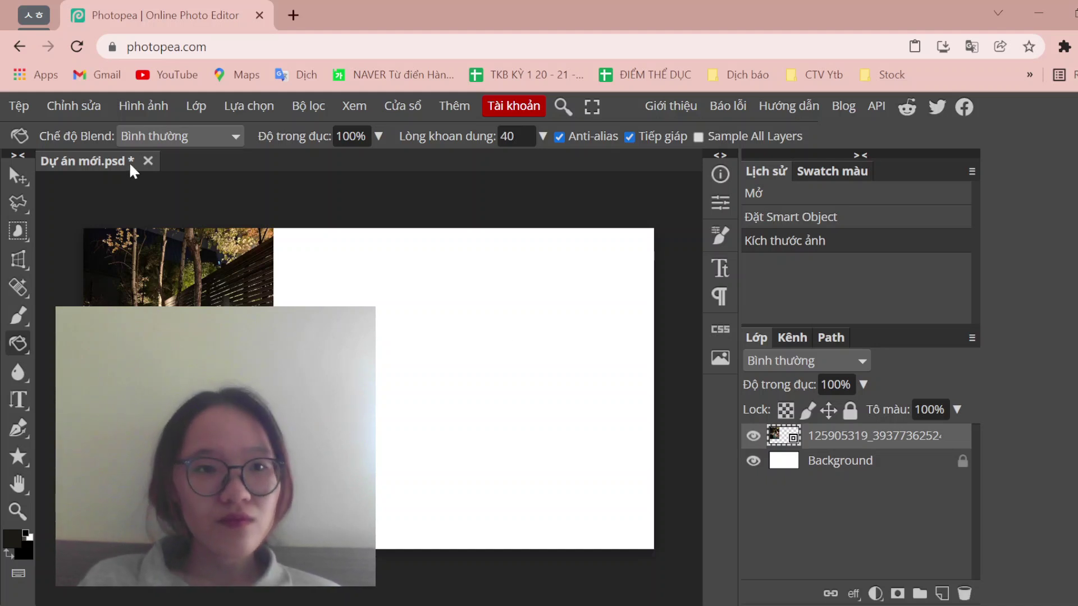
- Rasterize the night-garden photo layer and paint-bucket fill four canvas areas dark
{"action": "left_click", "coordinate": [191, 109]}
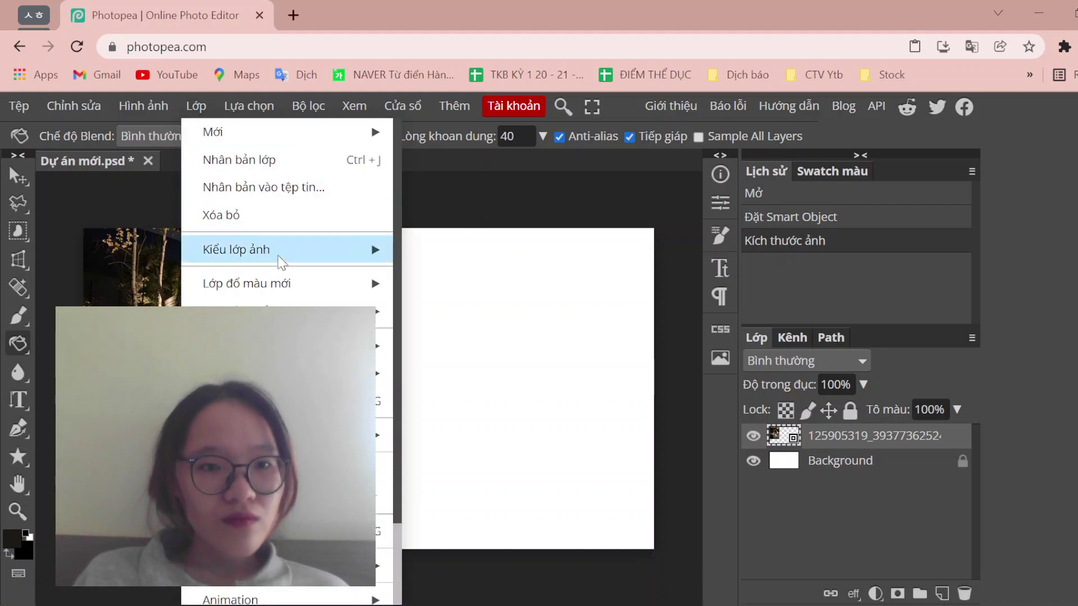
{"action": "mouse_move", "coordinate": [277, 469]}
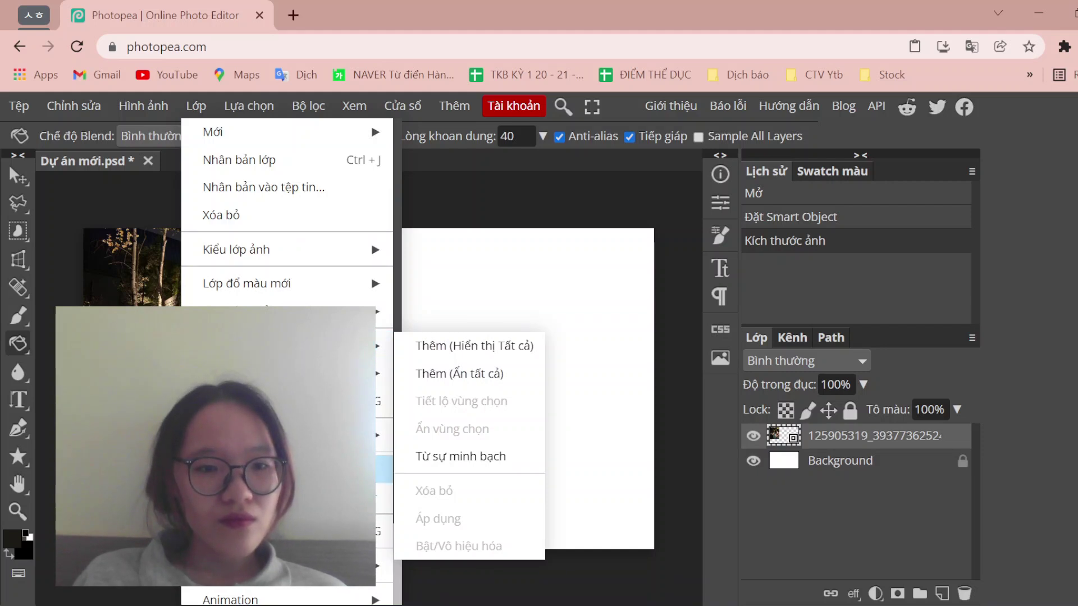
{"action": "left_click", "coordinate": [281, 469]}
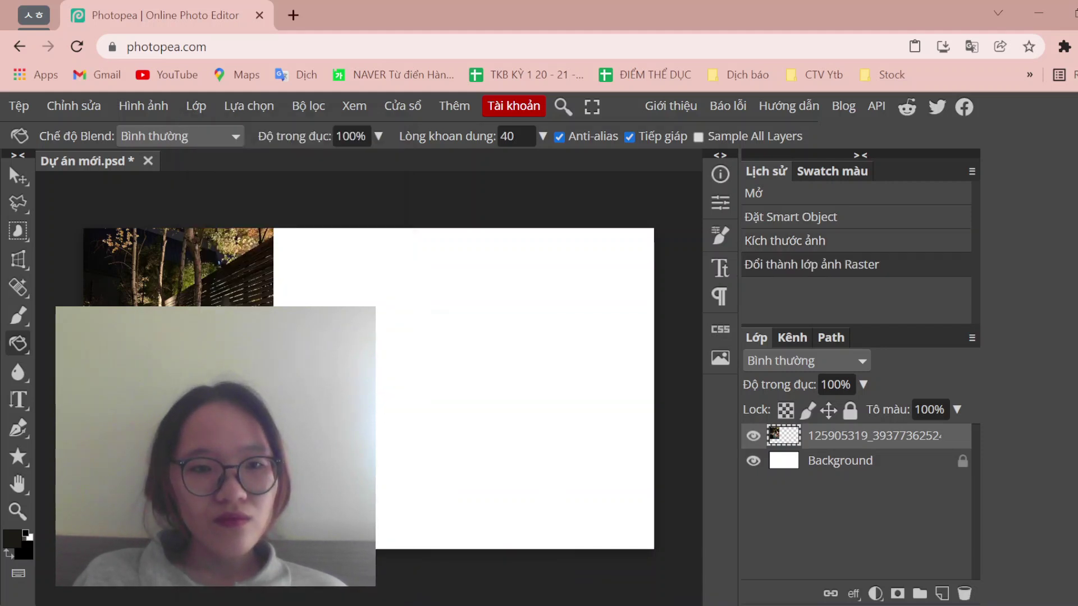
{"action": "left_click", "coordinate": [225, 449]}
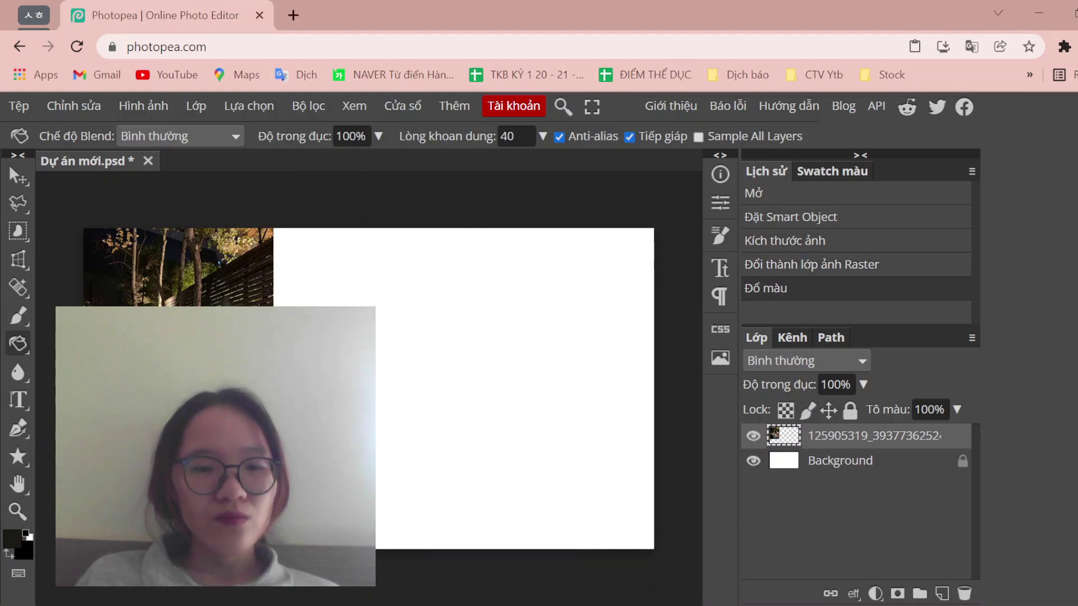
{"action": "left_click", "coordinate": [113, 449]}
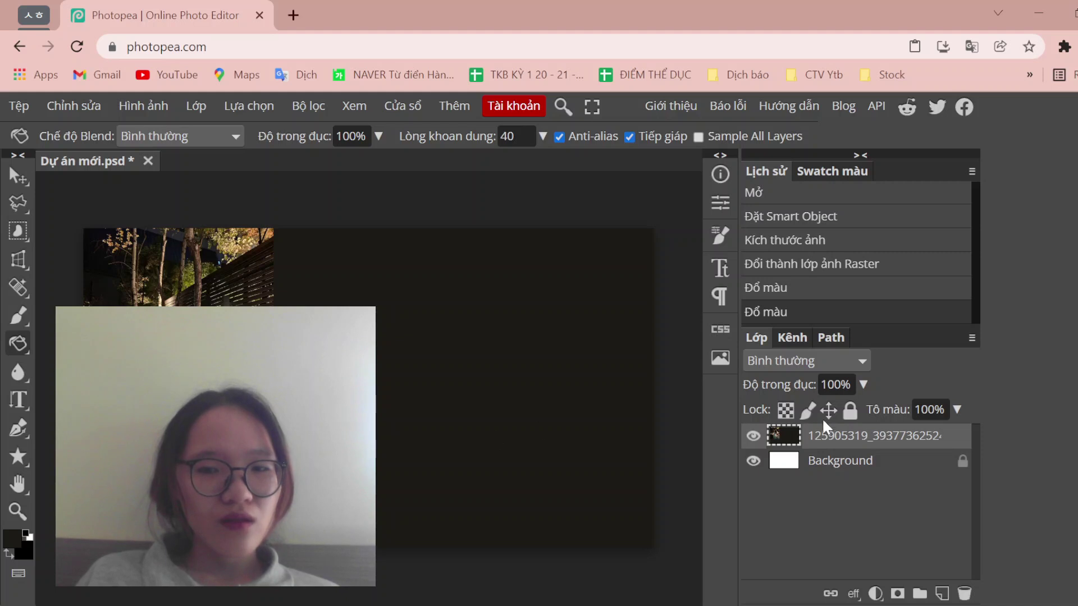
{"action": "left_click", "coordinate": [107, 264]}
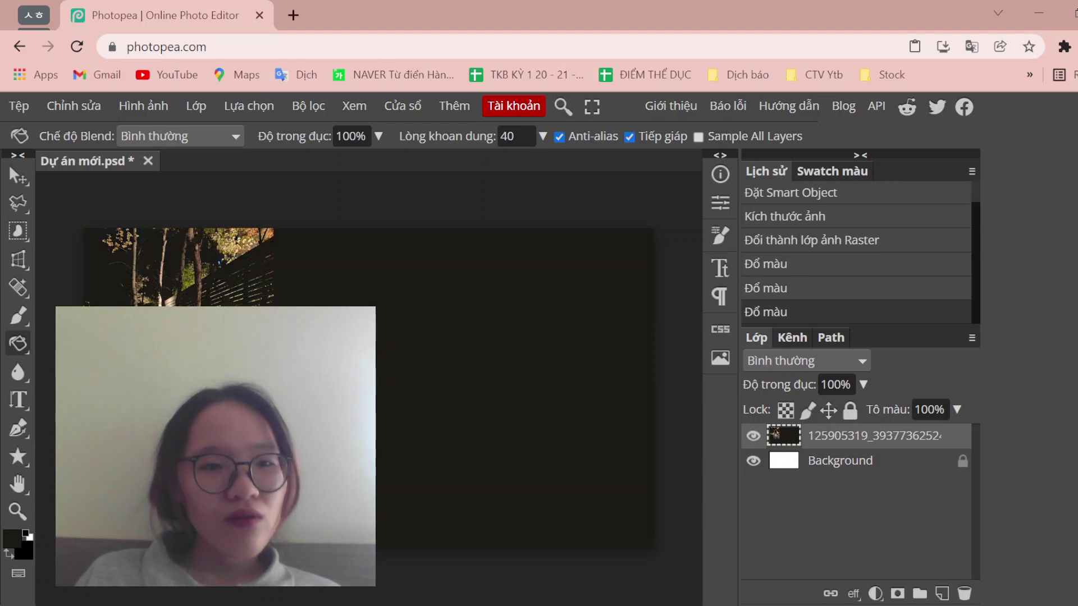
{"action": "left_click", "coordinate": [337, 421]}
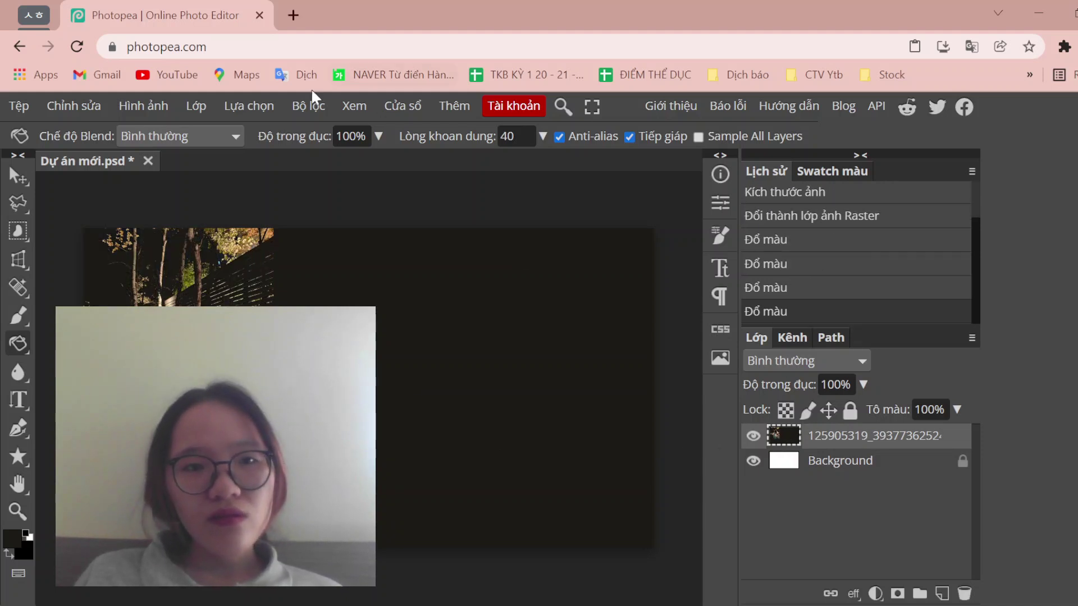
{"action": "left_click", "coordinate": [200, 106]}
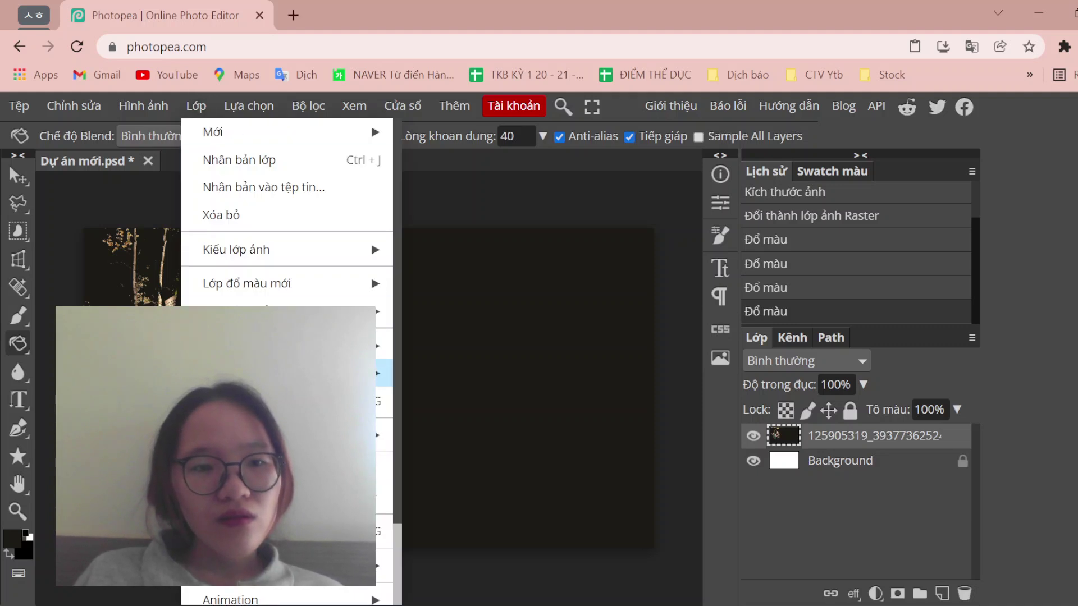
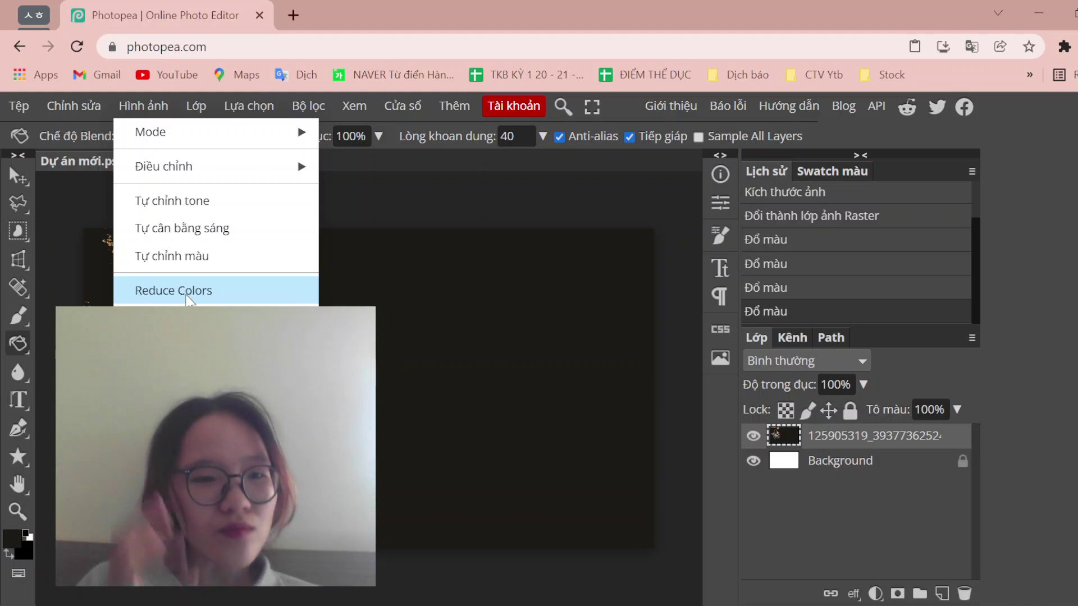
- Undo the two most recent dark fills
{"action": "left_click", "coordinate": [496, 367]}
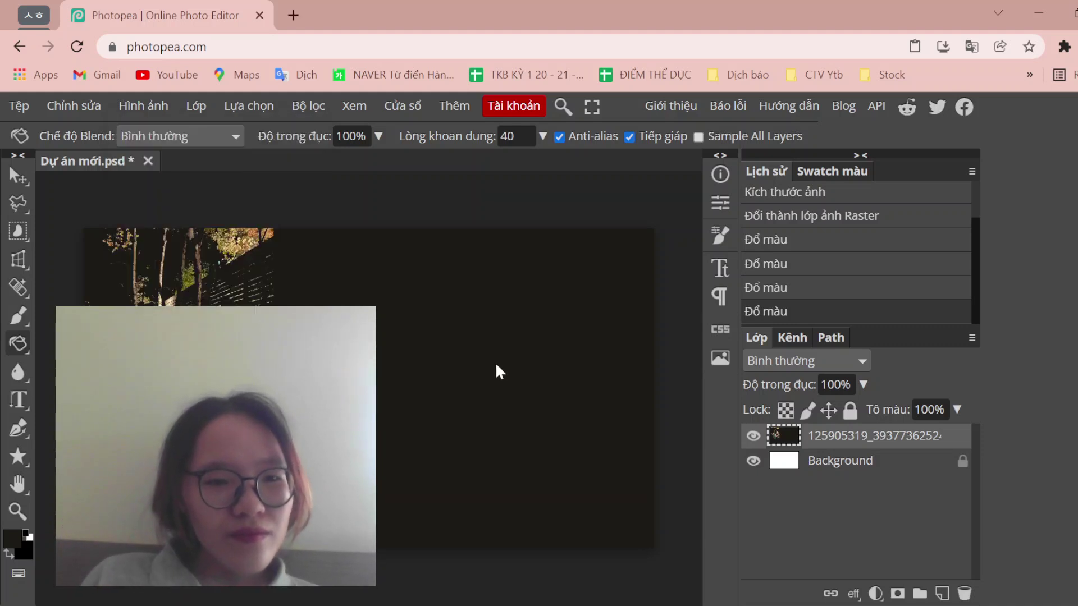
{"action": "key", "text": "ctrl+z"}
{"action": "key", "text": "ctrl+z"}
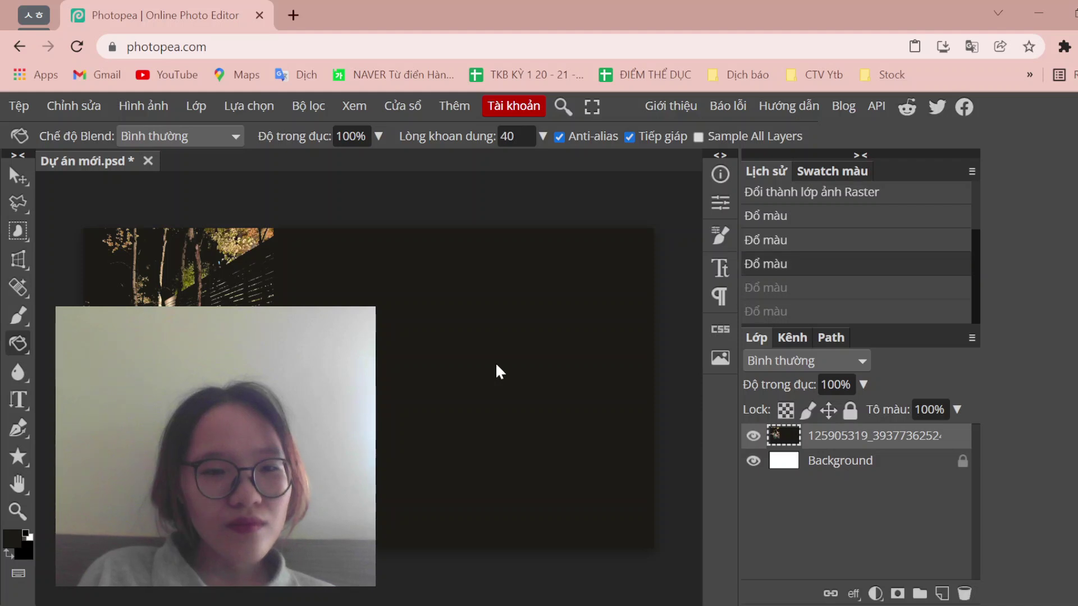
{"action": "key", "text": "ctrl+z"}
{"action": "key", "text": "ctrl+z"}
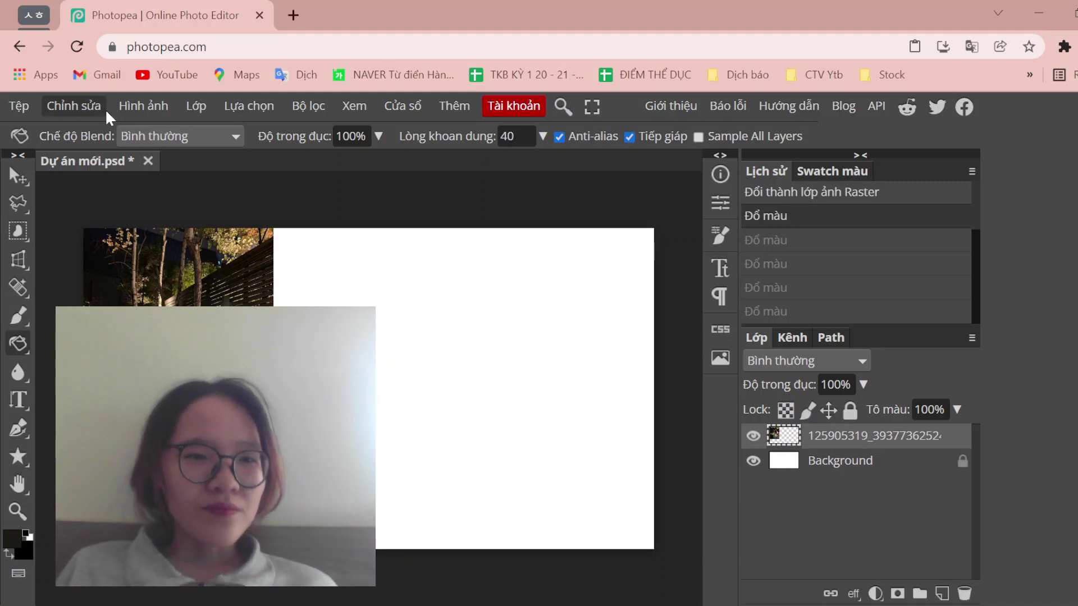
- Refill the empty canvas area dark with the Paint Bucket, then undo and redo that fill
{"action": "left_click", "coordinate": [15, 109]}
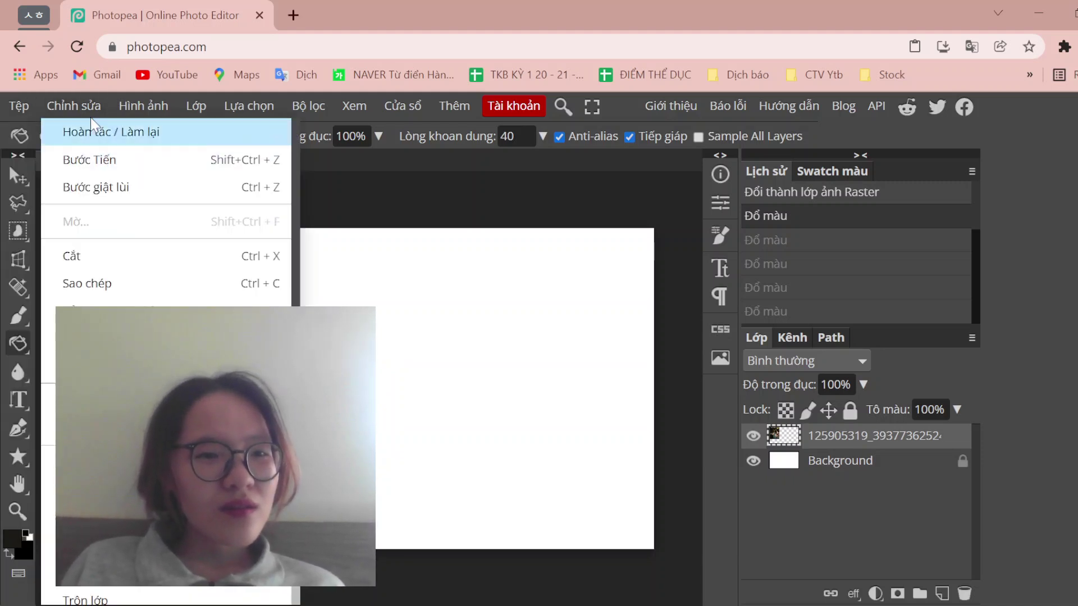
{"action": "mouse_move", "coordinate": [73, 106]}
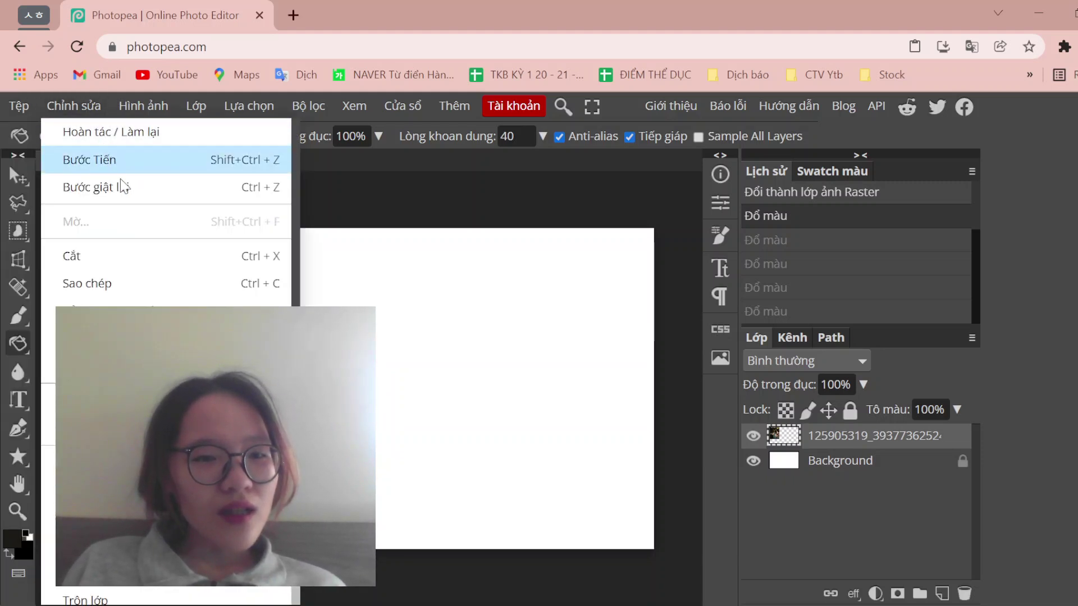
{"action": "left_click", "coordinate": [387, 381]}
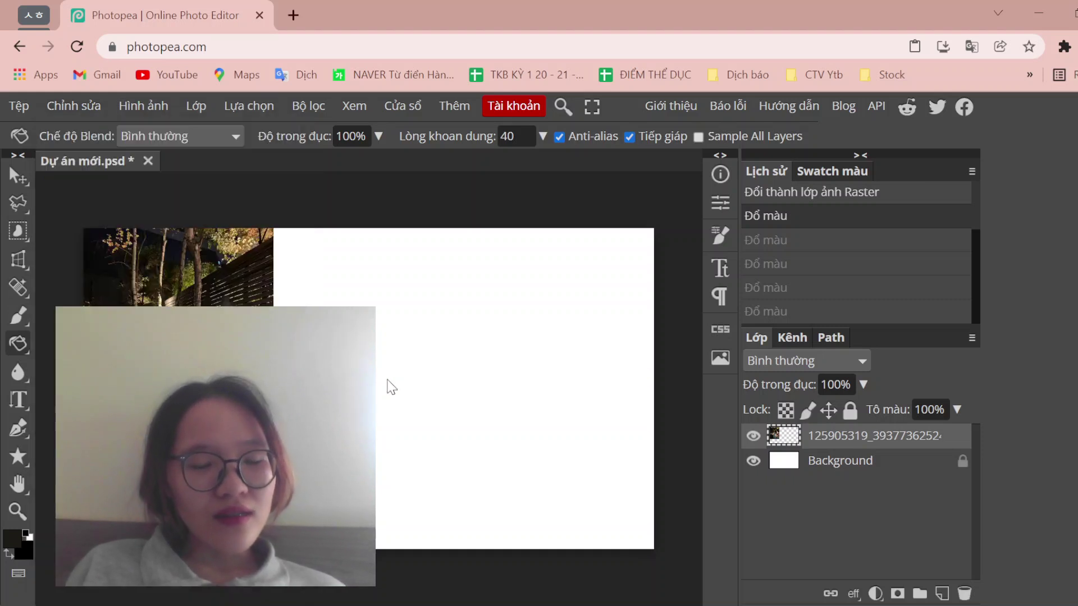
{"action": "left_click", "coordinate": [387, 380]}
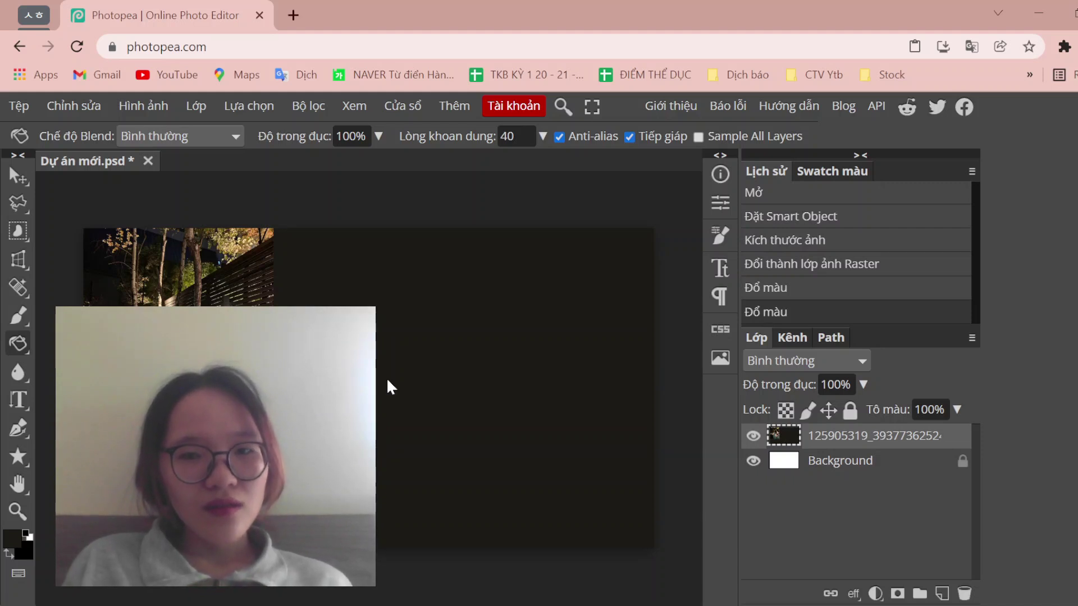
{"action": "key", "text": "ctrl+z"}
{"action": "key", "text": "ctrl+shift+z"}
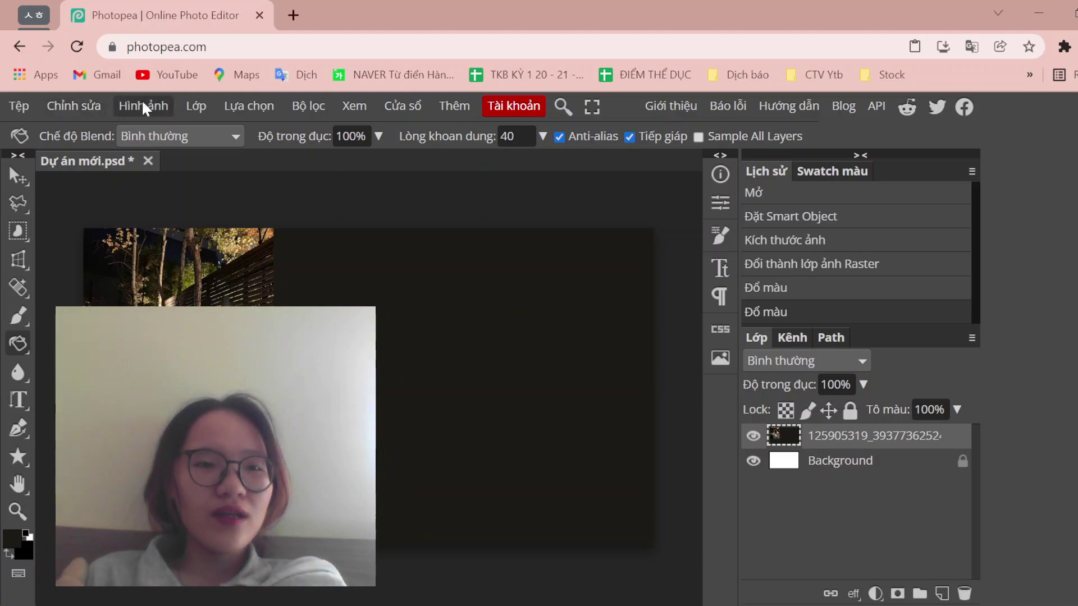
- Fill and undo dark fills until the area beside the tree photo is white
{"action": "left_click", "coordinate": [83, 105]}
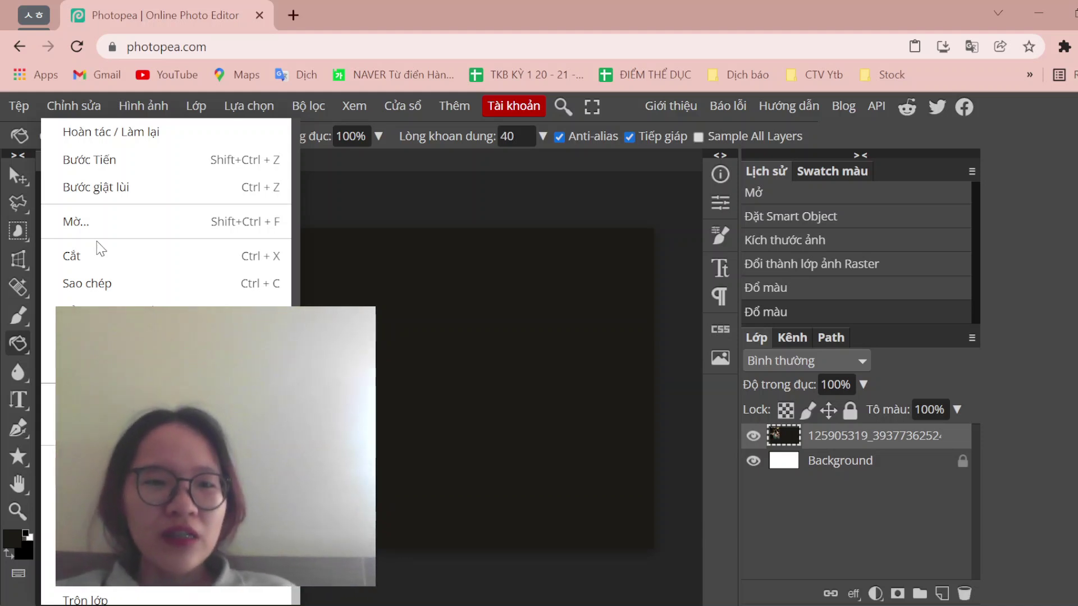
{"action": "key", "text": "Escape"}
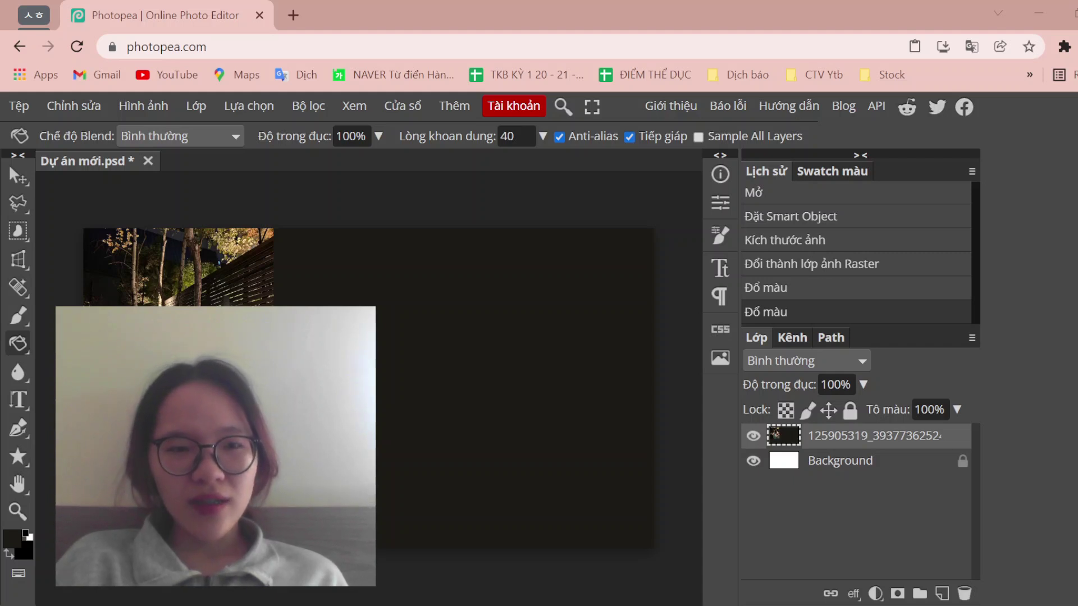
{"action": "left_click", "coordinate": [179, 348]}
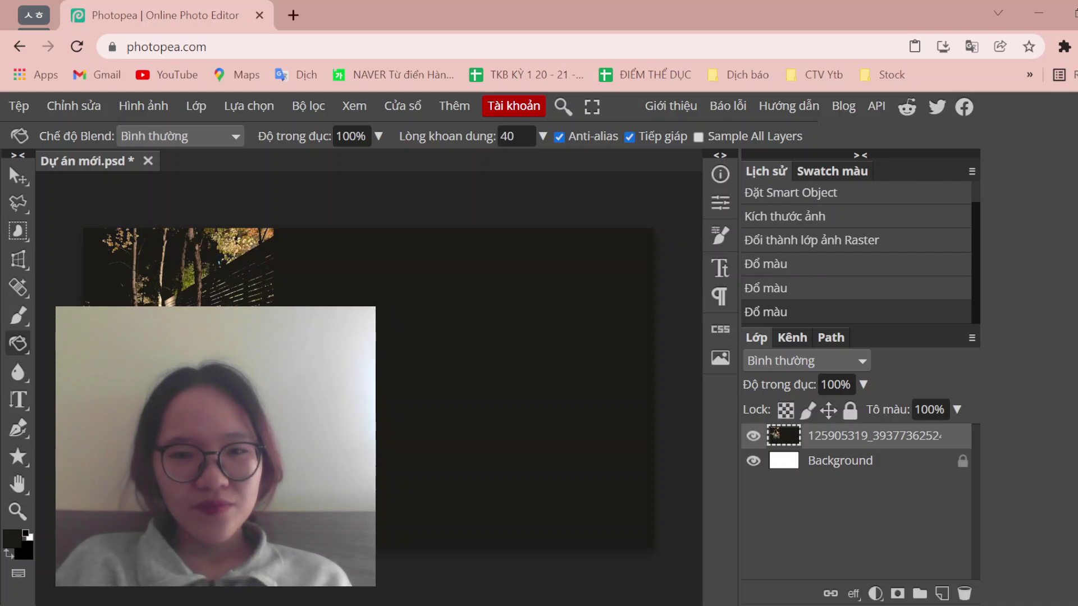
{"action": "key", "text": "ctrl+z"}
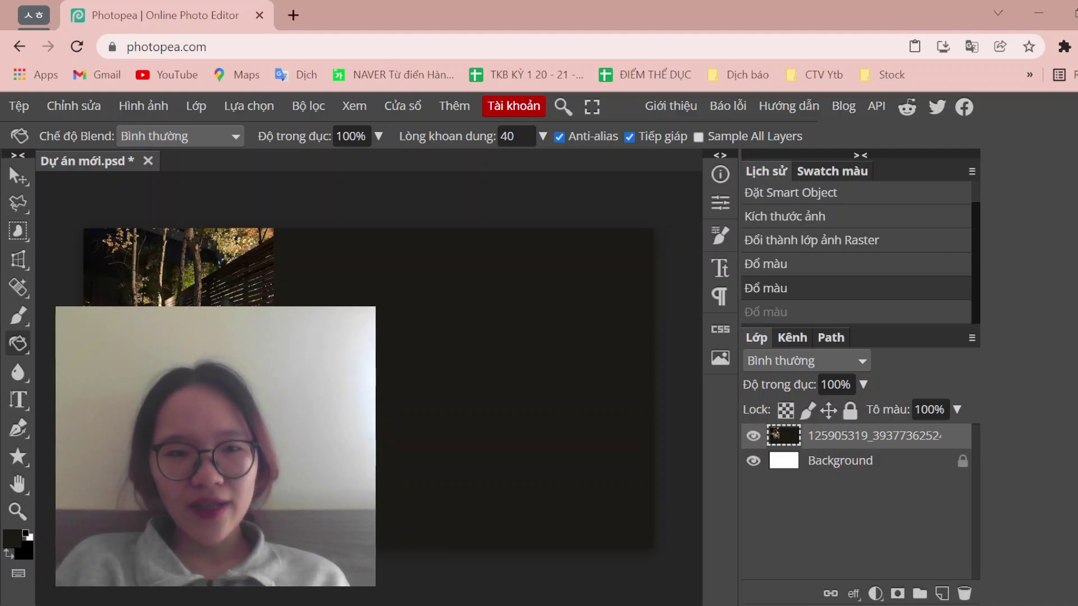
{"action": "key", "text": "ctrl+z"}
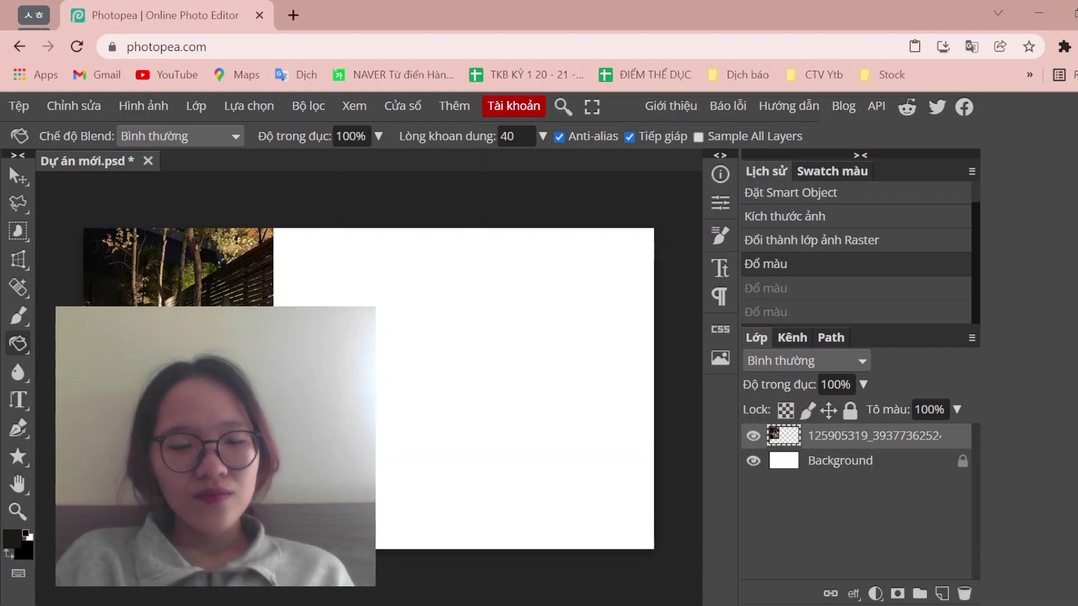
{"action": "left_click", "coordinate": [404, 505]}
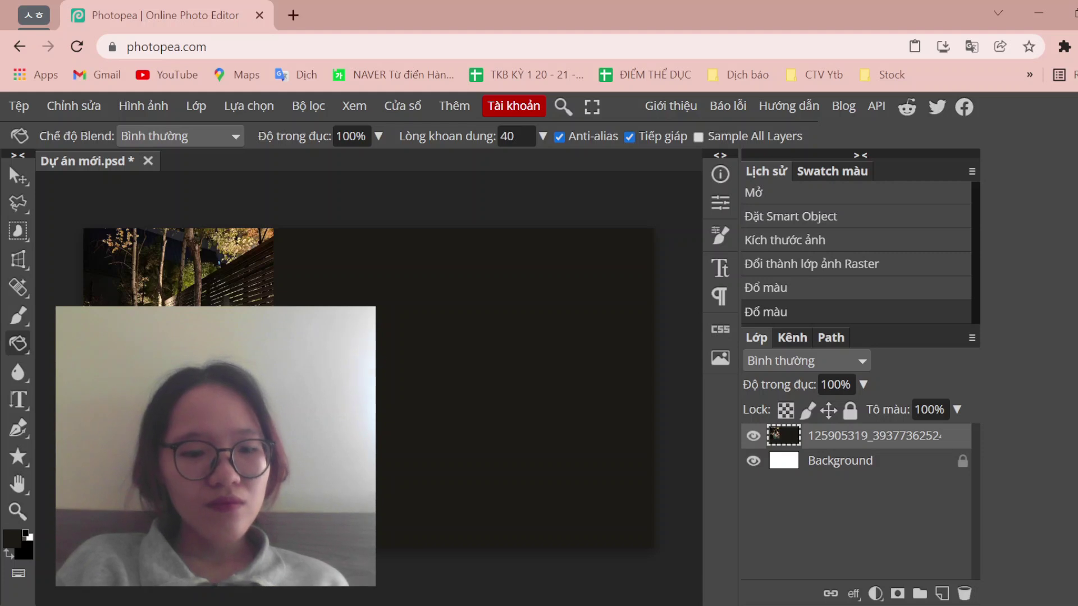
{"action": "key", "text": "ctrl+z"}
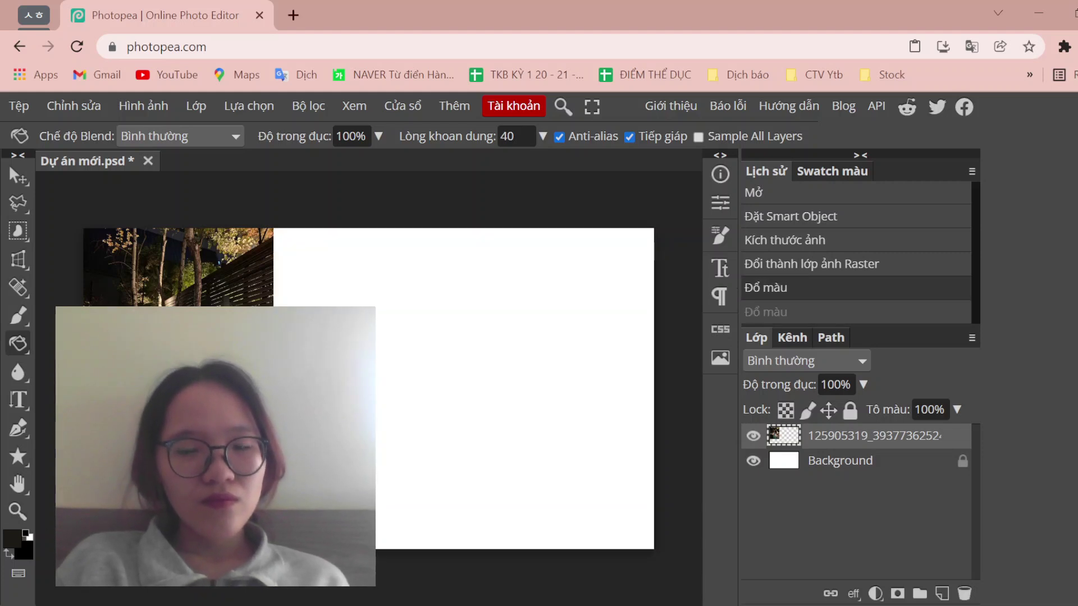
- Zoom and pan the view until the document fills the work area
{"action": "left_click", "coordinate": [15, 520]}
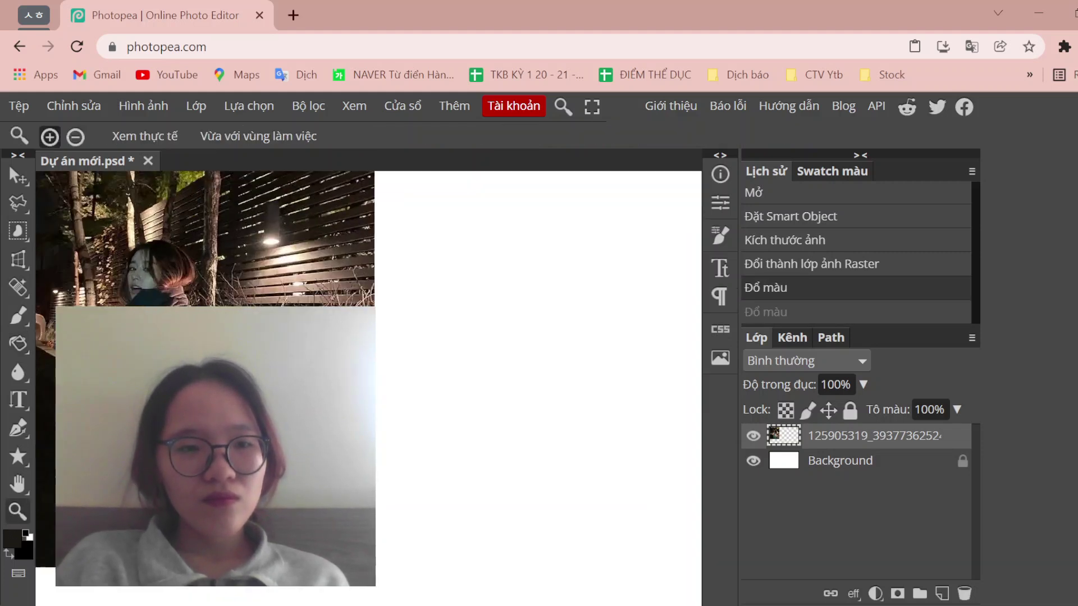
{"action": "left_click", "coordinate": [122, 393]}
{"action": "left_click", "coordinate": [123, 393]}
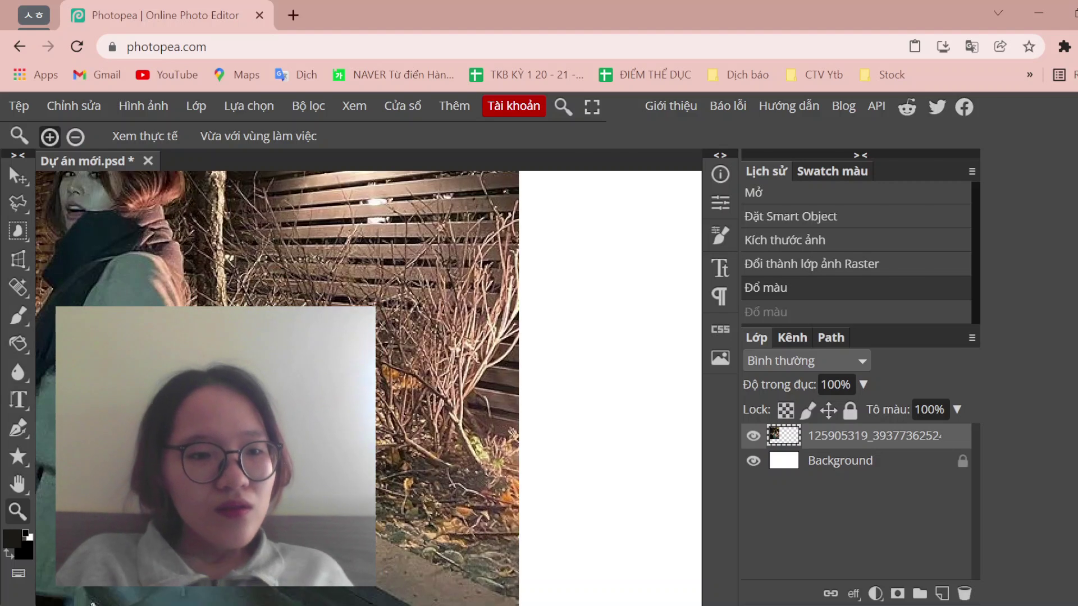
{"action": "key", "text": "ctrl+minus"}
{"action": "key", "text": "ctrl+minus"}
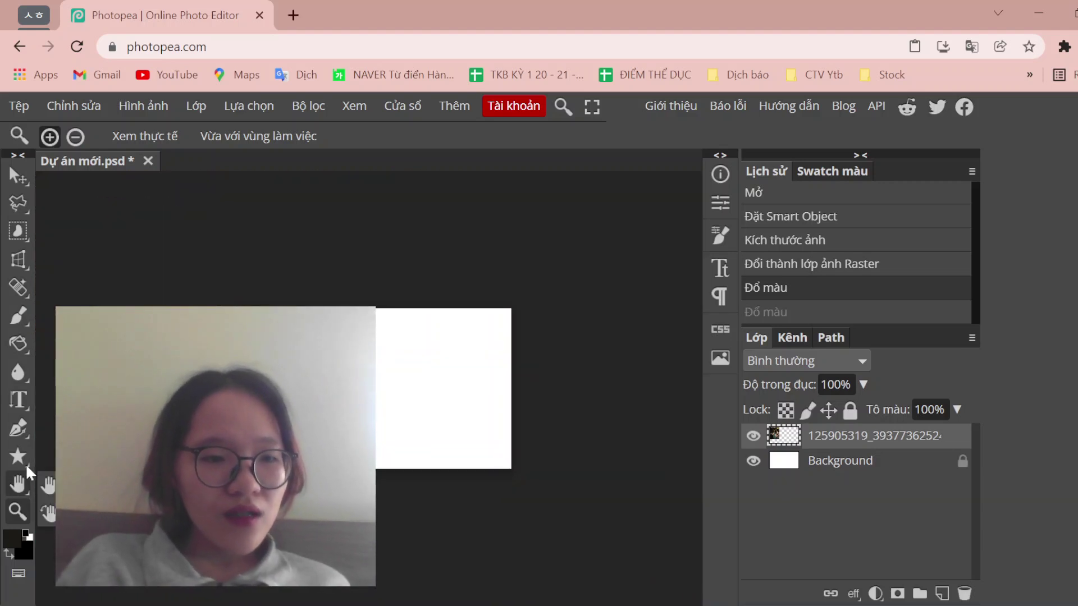
{"action": "left_click", "coordinate": [18, 484]}
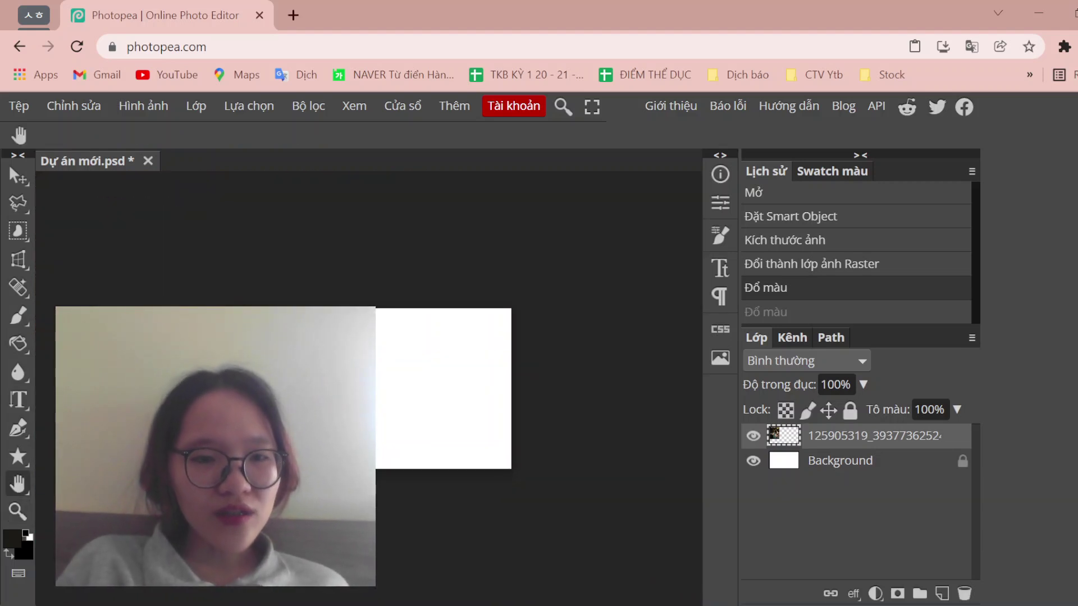
{"action": "mouse_move", "coordinate": [449, 393]}
{"action": "left_mouse_down"}
{"action": "mouse_move", "coordinate": [499, 405]}
{"action": "mouse_move", "coordinate": [380, 384]}
{"action": "left_mouse_up"}
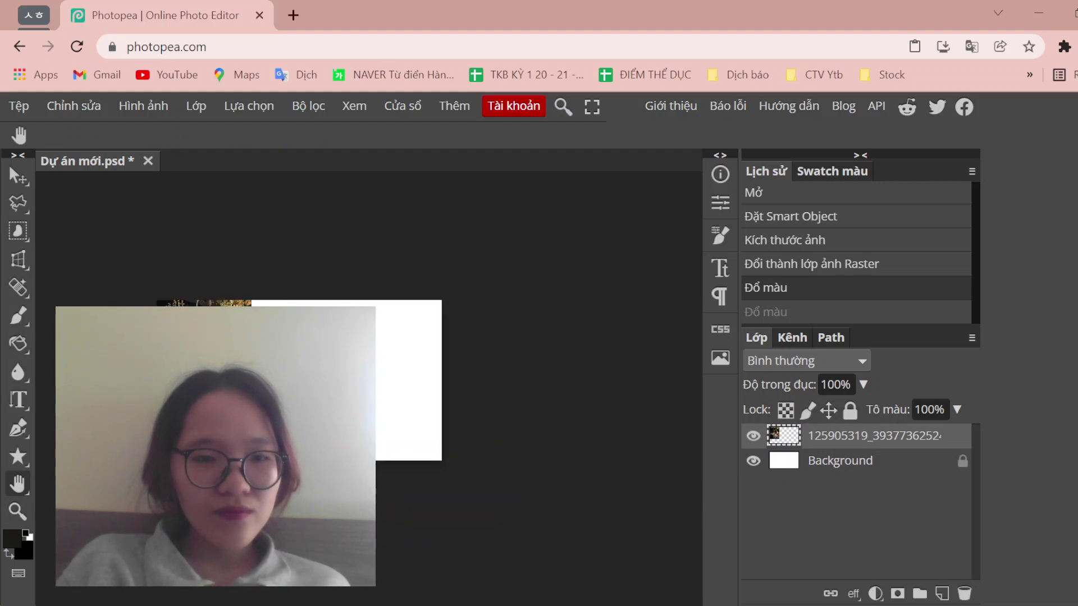
{"action": "scroll", "coordinate": [235, 348], "scroll_direction": "up", "scroll_amount": 3}
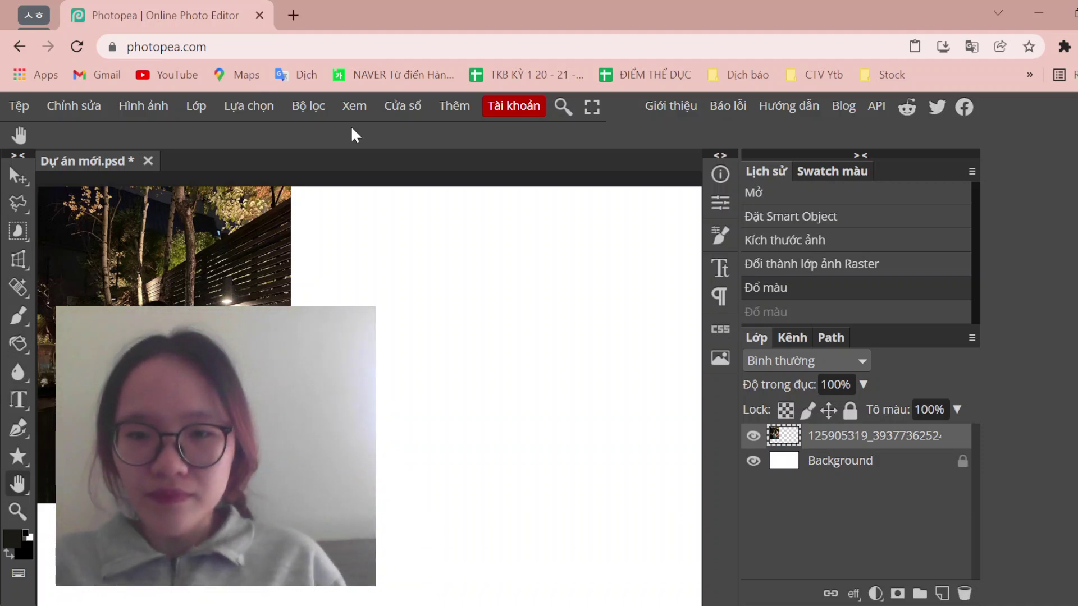
- Toggle the transparency lock, then turn on Lock image pixels for the top photo layer
{"action": "left_click", "coordinate": [787, 411]}
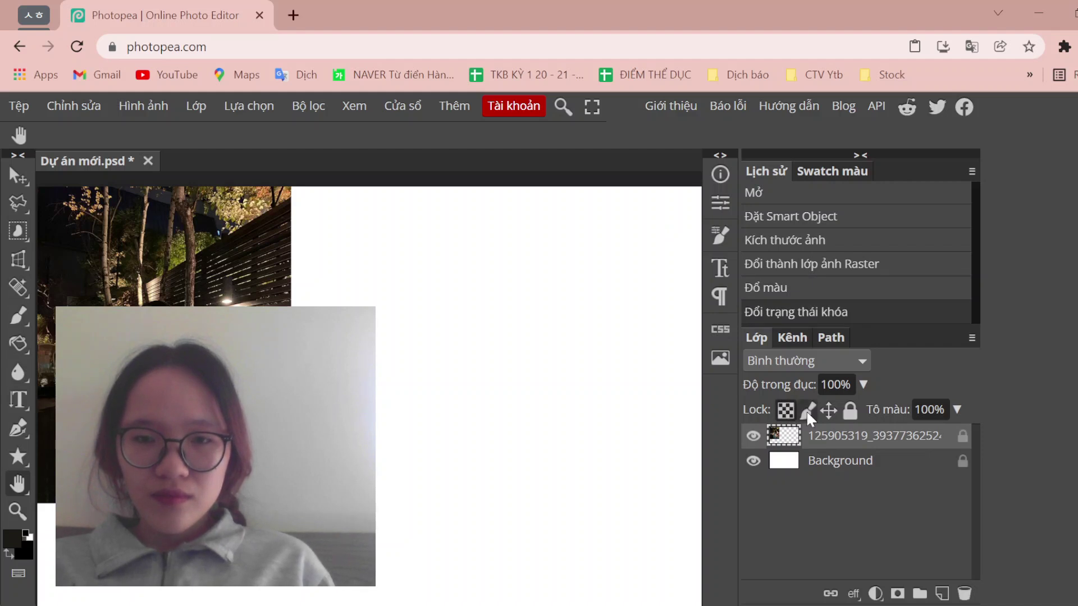
{"action": "left_click", "coordinate": [786, 411]}
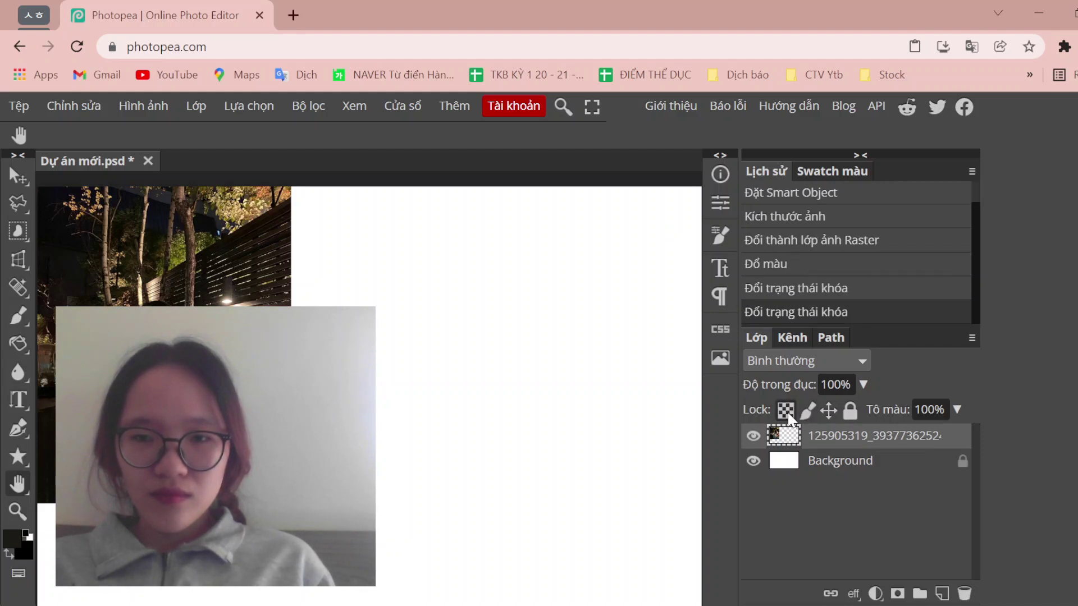
{"action": "left_click", "coordinate": [786, 411]}
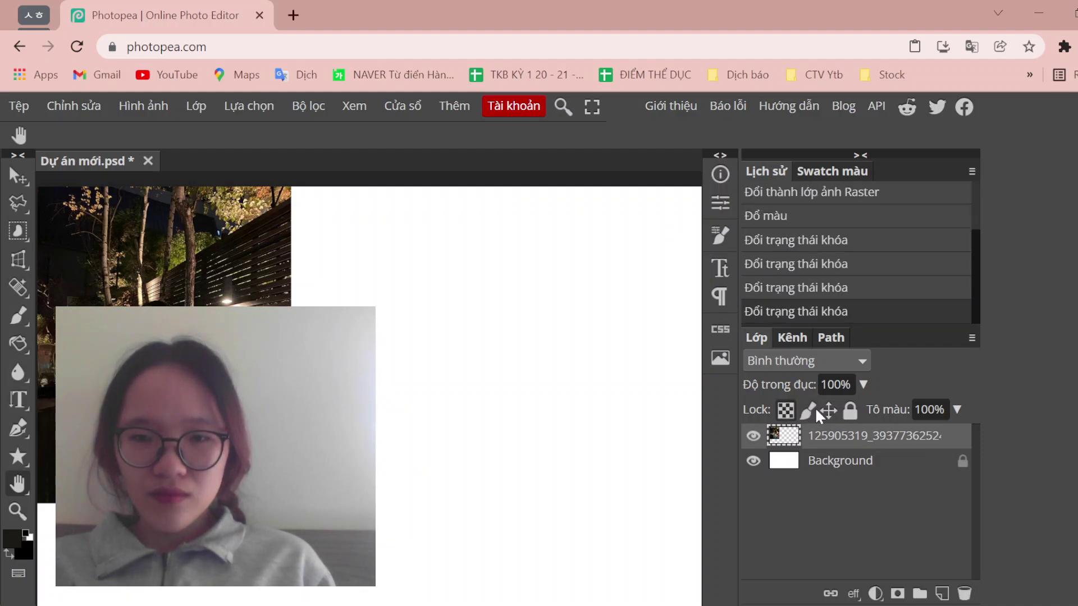
{"action": "left_click", "coordinate": [807, 410]}
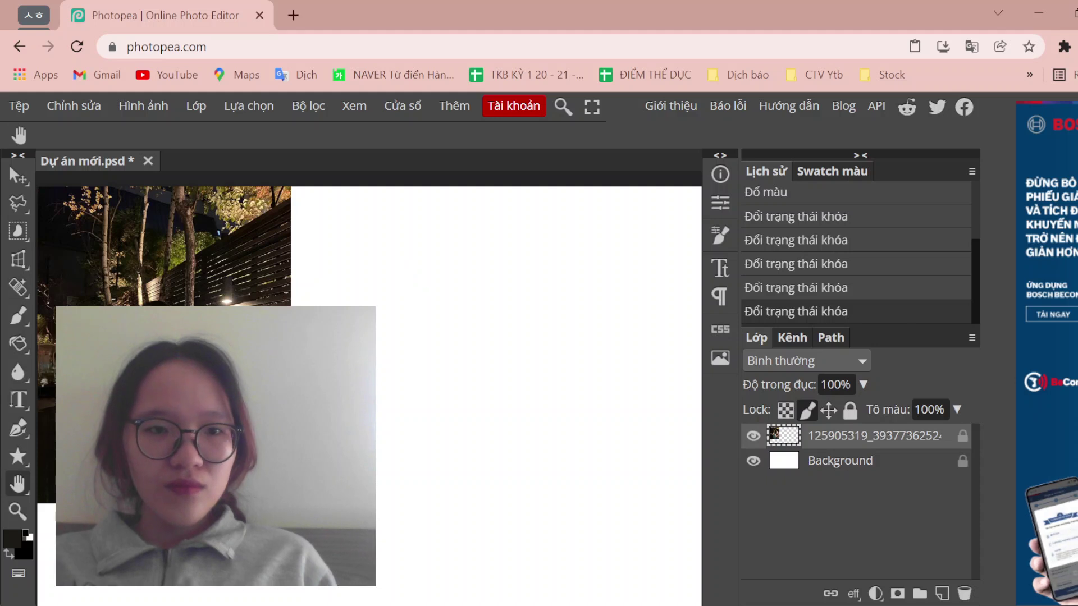
- Test a Paint Bucket fill on the locked layer, then toggle Lock all on and off
{"action": "left_click", "coordinate": [23, 345]}
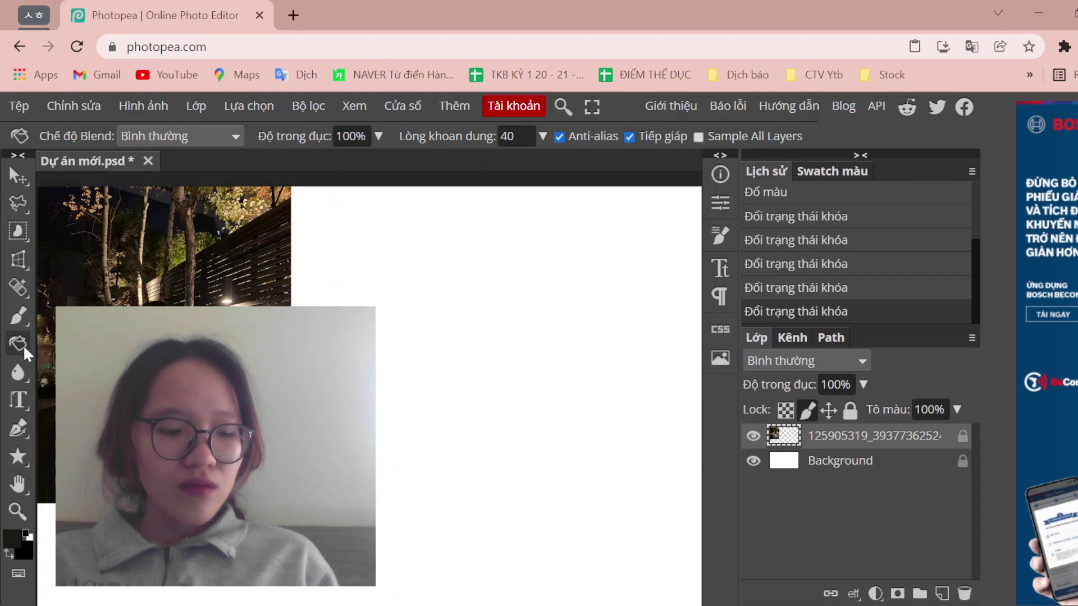
{"action": "right_click", "coordinate": [22, 344]}
{"action": "left_click", "coordinate": [47, 373]}
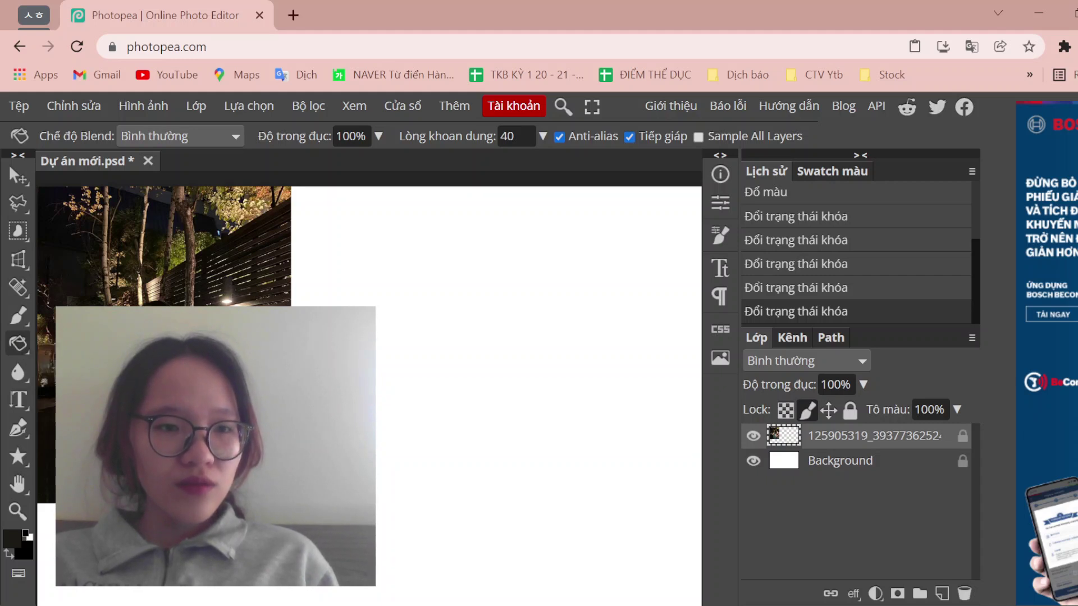
{"action": "left_click", "coordinate": [407, 357]}
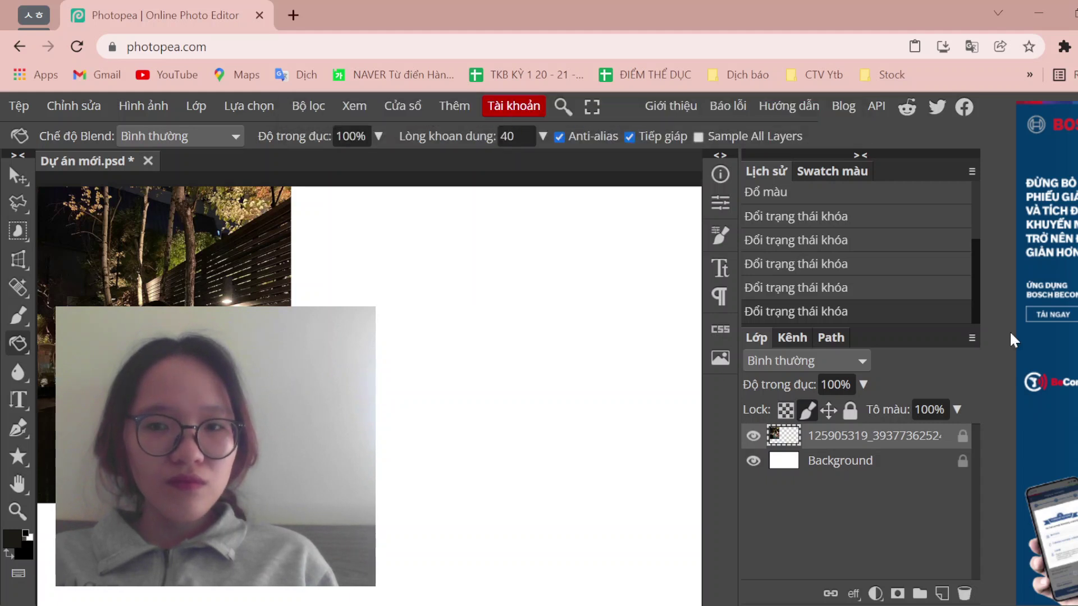
{"action": "left_click", "coordinate": [849, 409]}
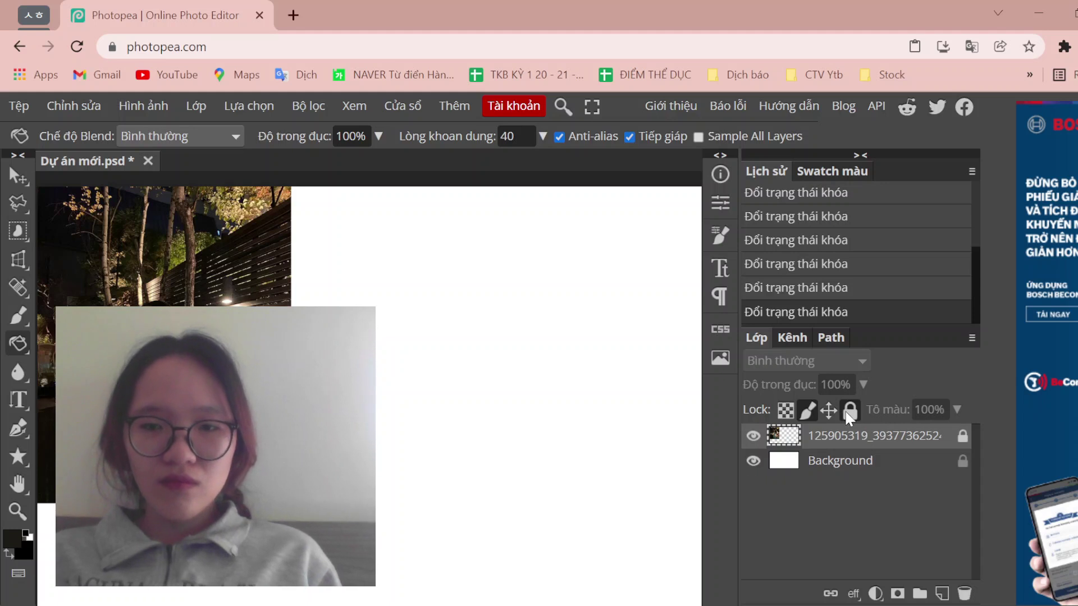
{"action": "left_click", "coordinate": [849, 411]}
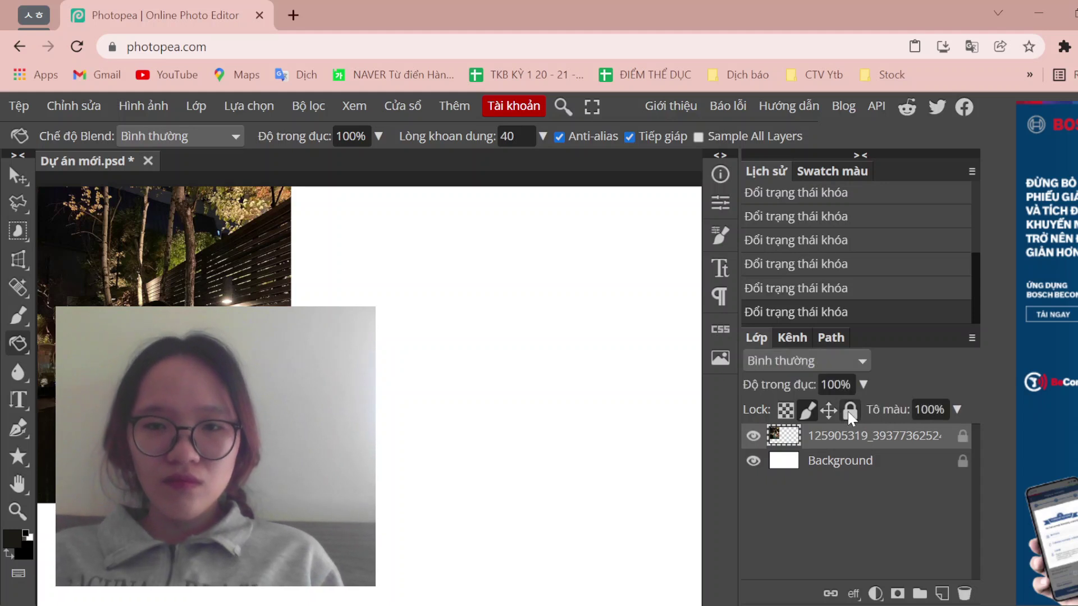
- Convert the photo layer to a smart object, then rasterize it
{"action": "right_click", "coordinate": [855, 444]}
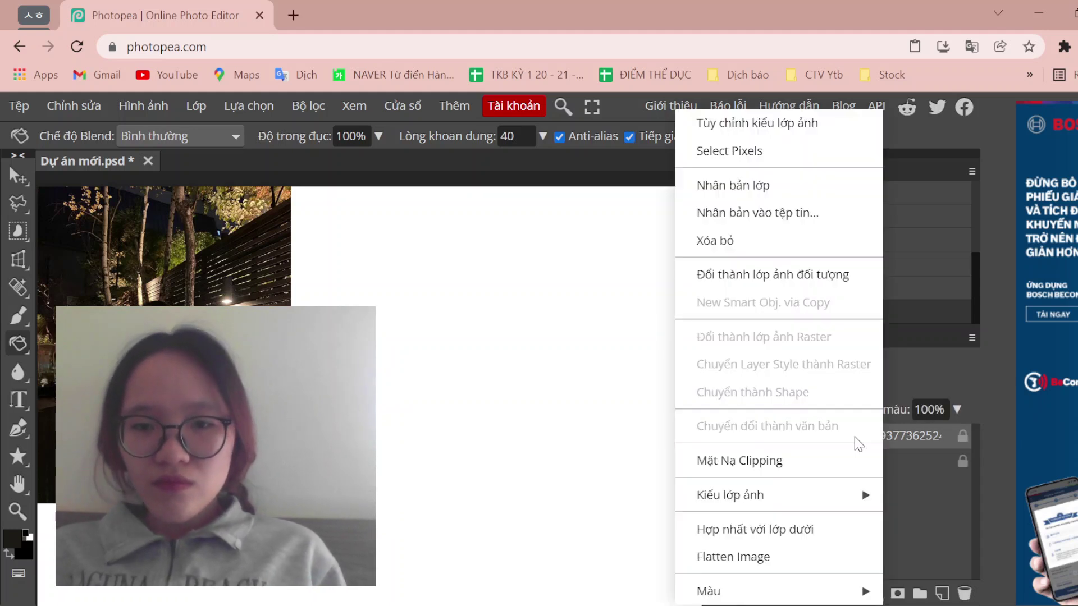
{"action": "left_click", "coordinate": [769, 275]}
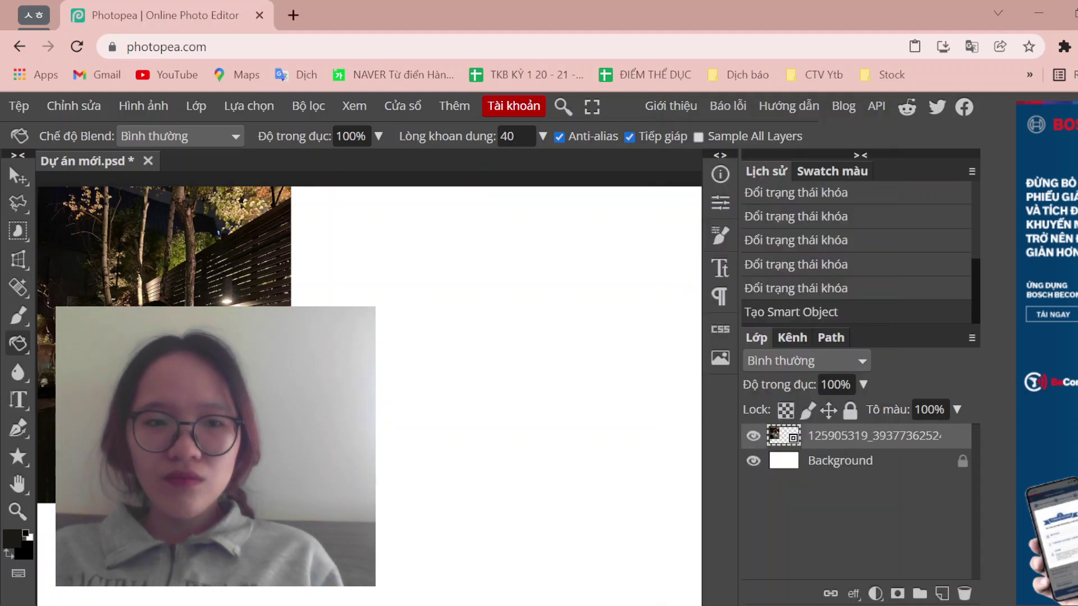
{"action": "left_click", "coordinate": [808, 412]}
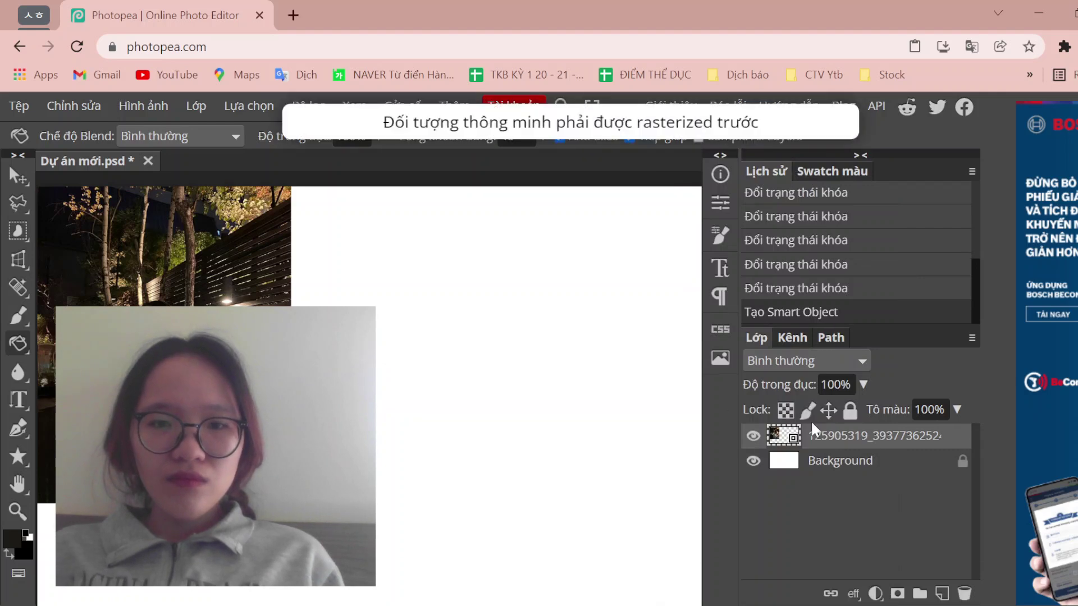
{"action": "right_click", "coordinate": [830, 447]}
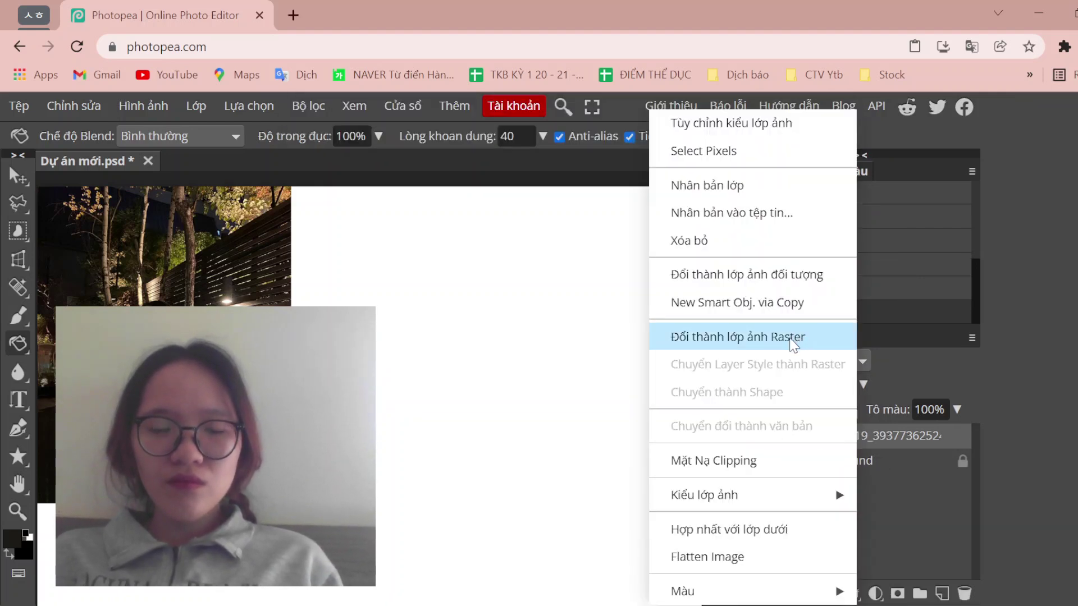
{"action": "left_click", "coordinate": [793, 340]}
{"action": "right_click", "coordinate": [855, 447]}
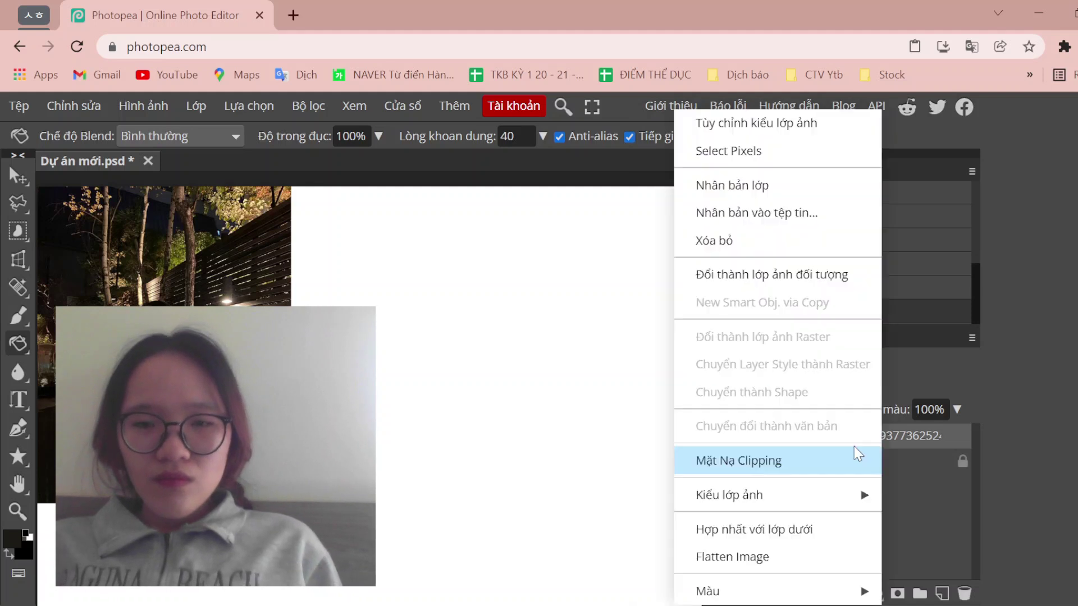
{"action": "key", "text": "Escape"}
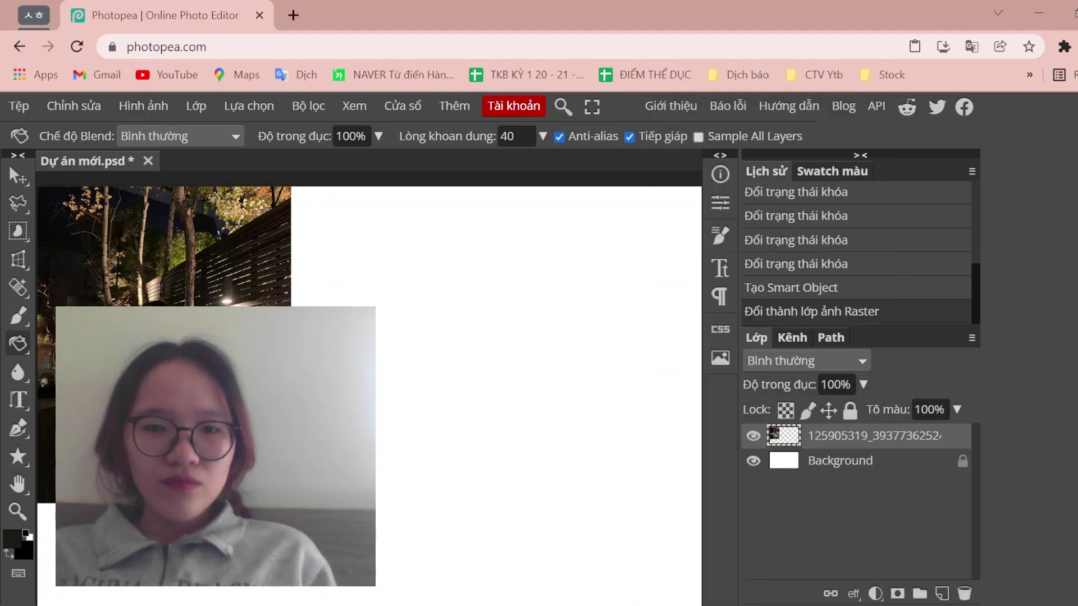
- Fill the empty white area and more of the photo's dark area with dark colour
{"action": "left_click", "coordinate": [486, 352]}
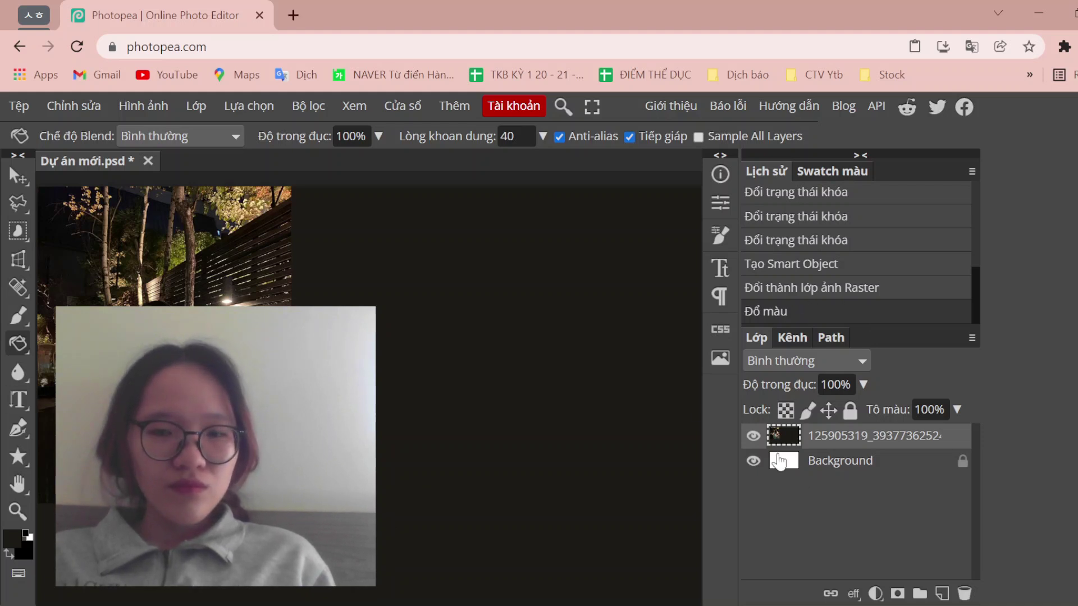
{"action": "left_click", "coordinate": [753, 437]}
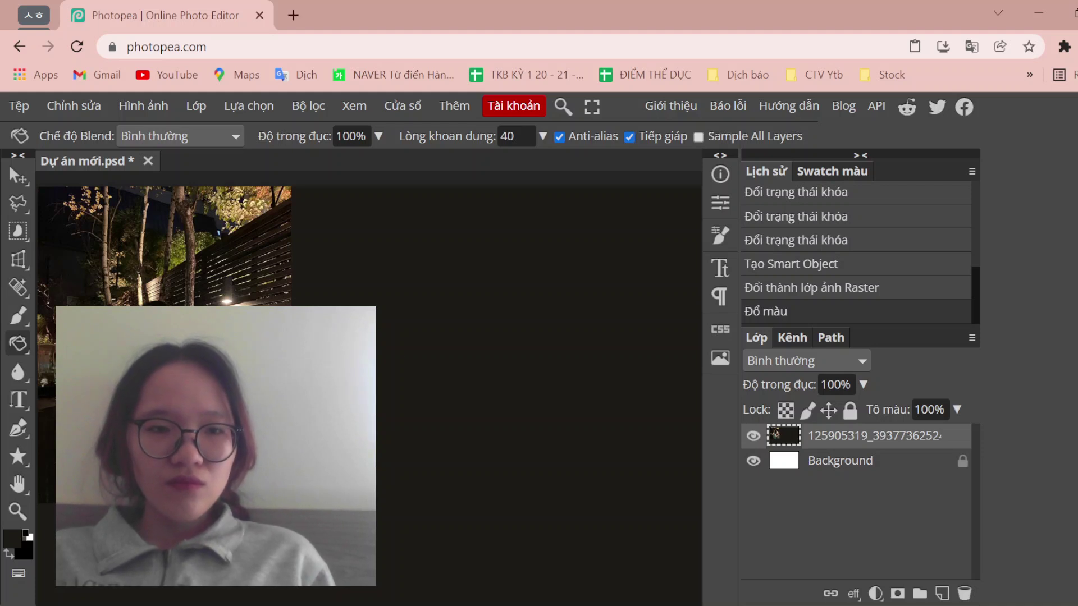
{"action": "left_click", "coordinate": [68, 247]}
{"action": "left_click", "coordinate": [50, 270]}
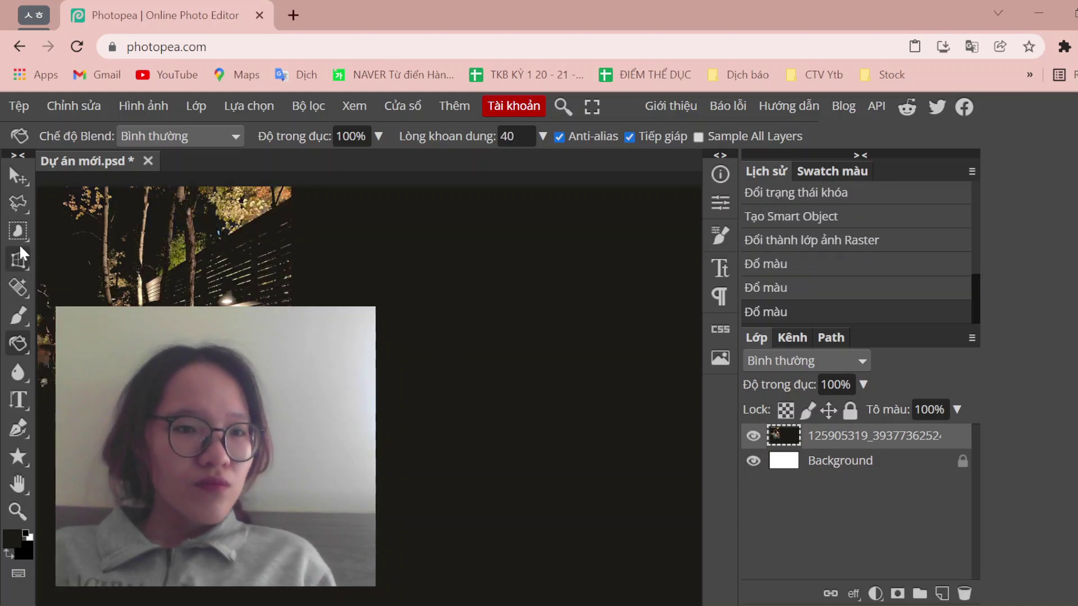
- Apply a free crop that shrinks the canvas from the right side
{"action": "left_click", "coordinate": [24, 314]}
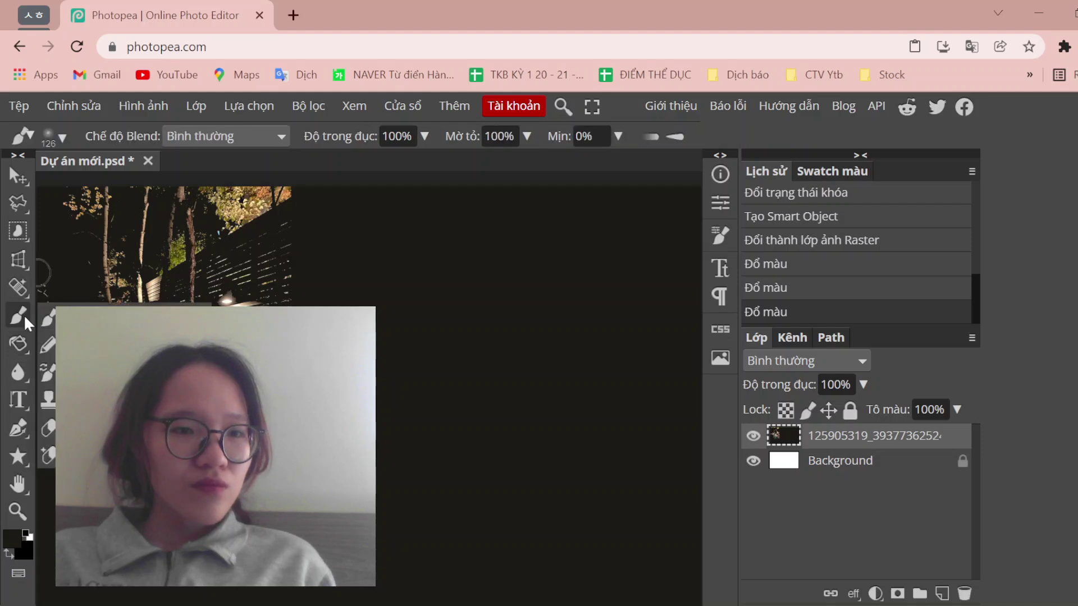
{"action": "left_click", "coordinate": [18, 260]}
{"action": "scroll", "coordinate": [464, 339], "scroll_direction": "down", "scroll_amount": 1}
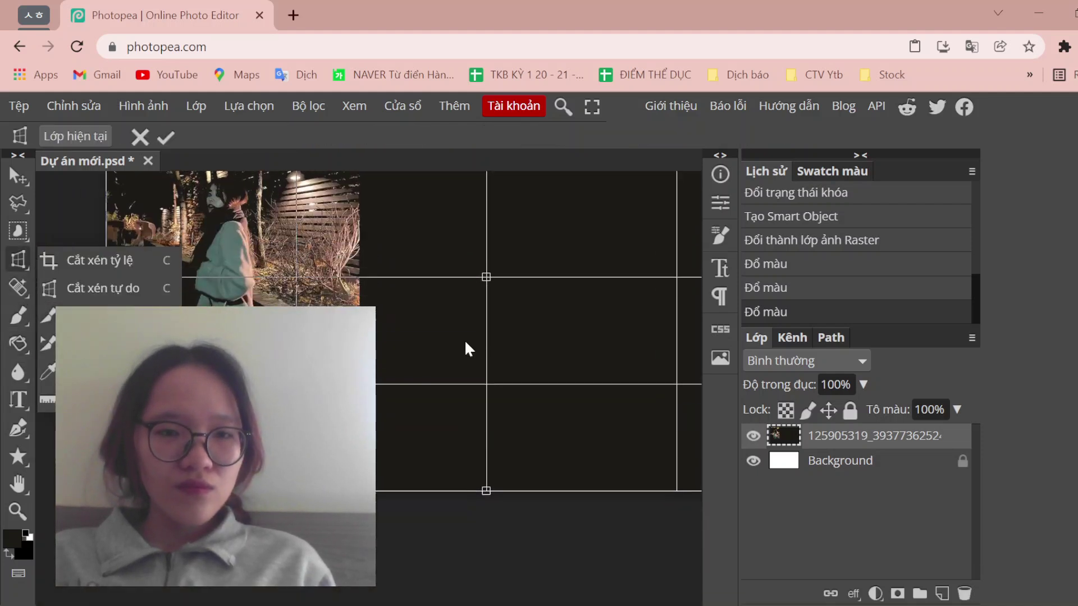
{"action": "scroll", "coordinate": [464, 339], "scroll_direction": "down", "scroll_amount": 1}
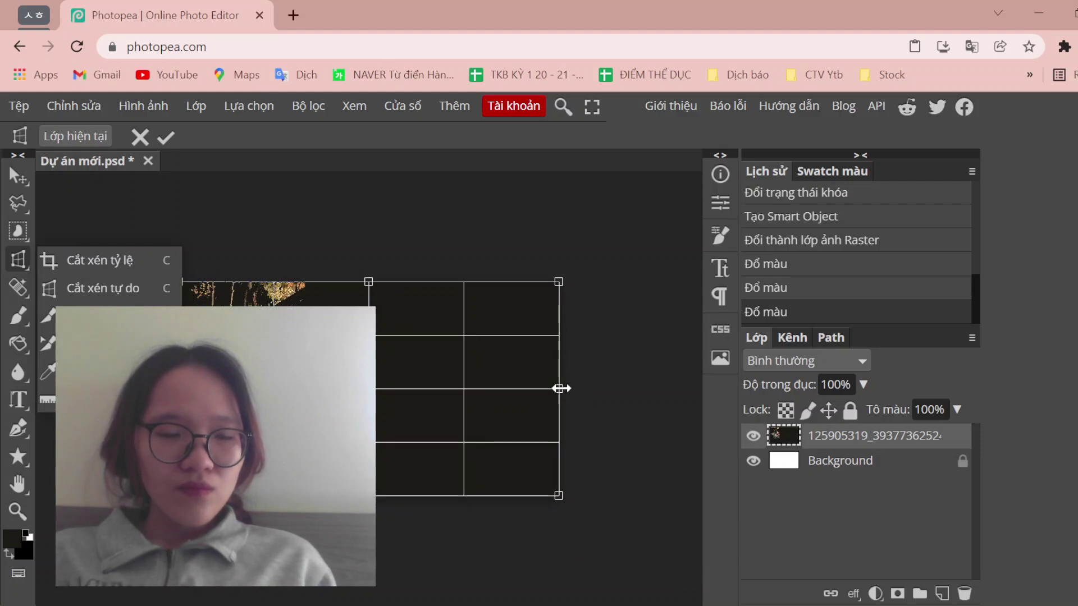
{"action": "left_click_drag", "start_coordinate": [558, 388], "coordinate": [304, 388]}
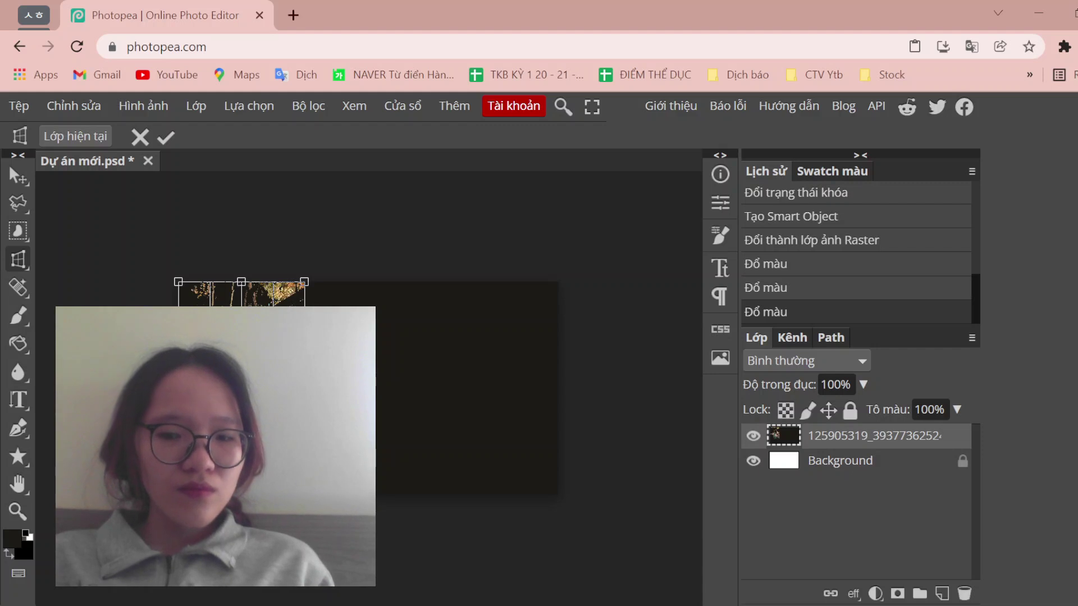
{"action": "key", "text": "Return"}
- Dismiss a new crop area, then undo the crop and the last two dark fills
{"action": "left_click_drag", "start_coordinate": [370, 408], "coordinate": [464, 511]}
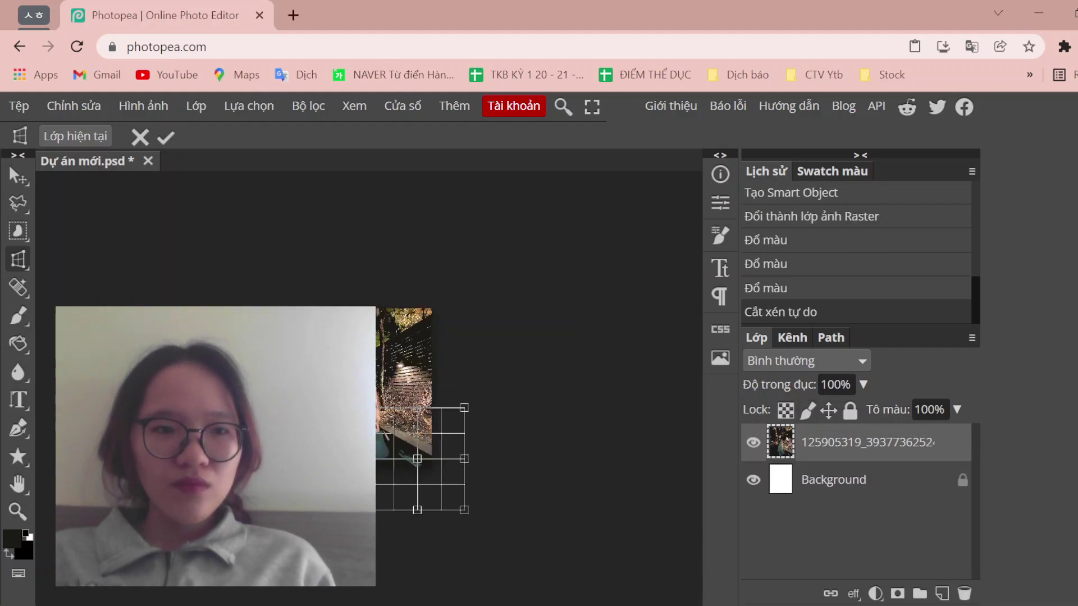
{"action": "left_click", "coordinate": [140, 137]}
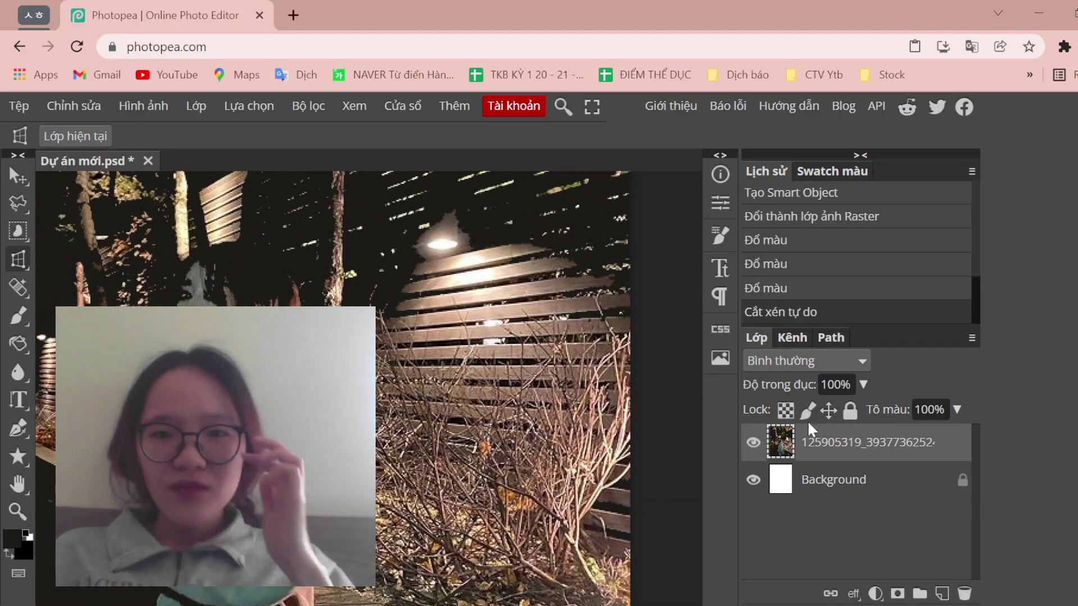
{"action": "key", "text": "ctrl+z"}
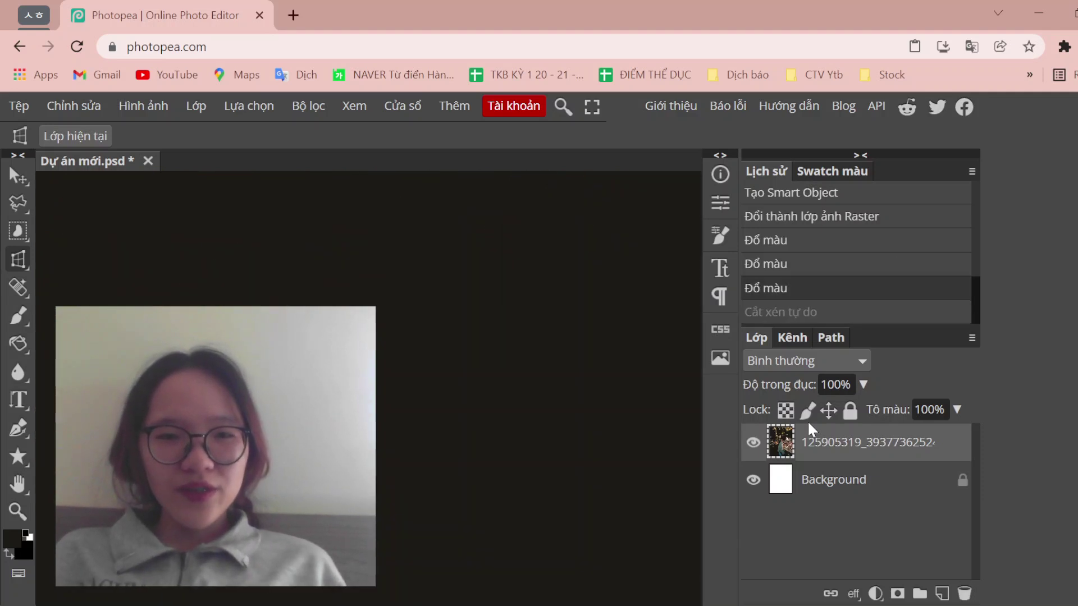
{"action": "key", "text": "ctrl+z"}
{"action": "key", "text": "ctrl+z"}
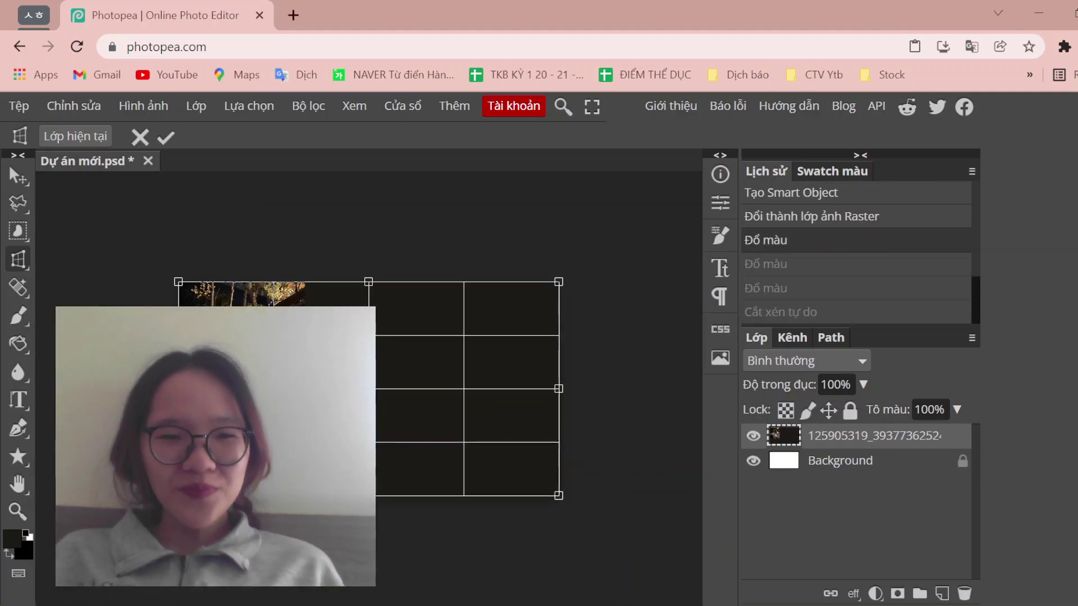
- Undo the remaining dark fill, returning history to Rasterize Layer
{"action": "key", "text": "ctrl+z"}
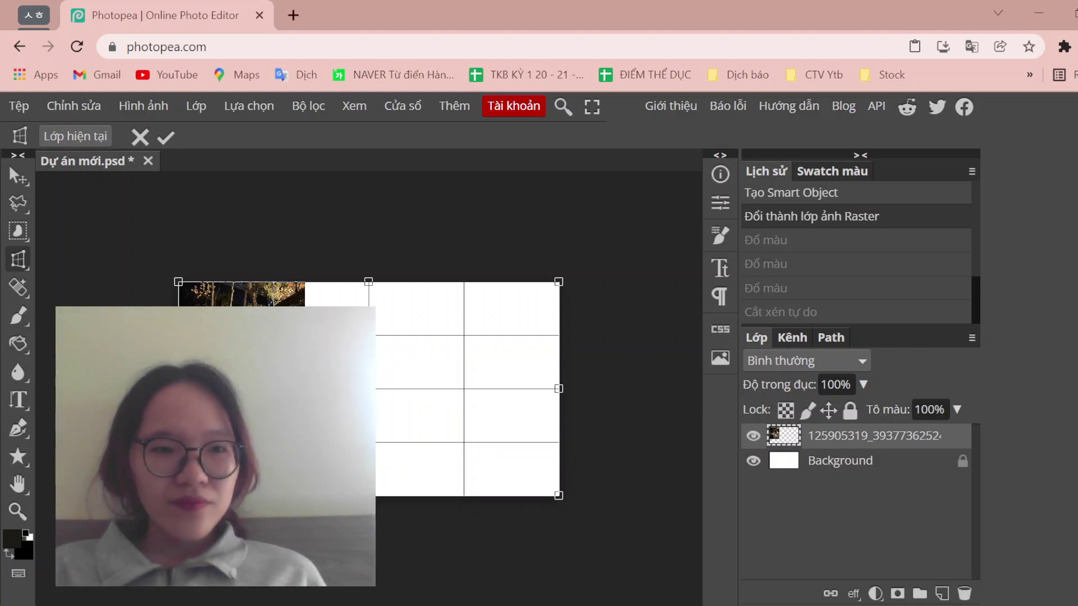
- Cancel the pending crop with the ✕ in the crop options bar
{"action": "left_click", "coordinate": [138, 136]}
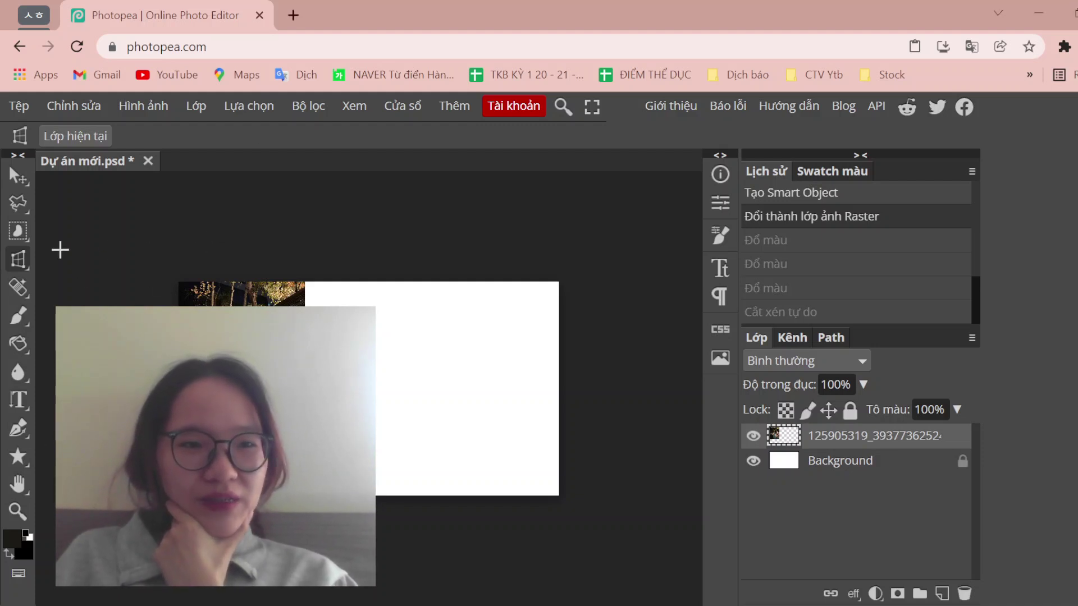
- Cycle through the Move, Shape, Brush, Healing, Blur, Paint Bucket, selection and Crop tools
{"action": "left_click", "coordinate": [19, 179]}
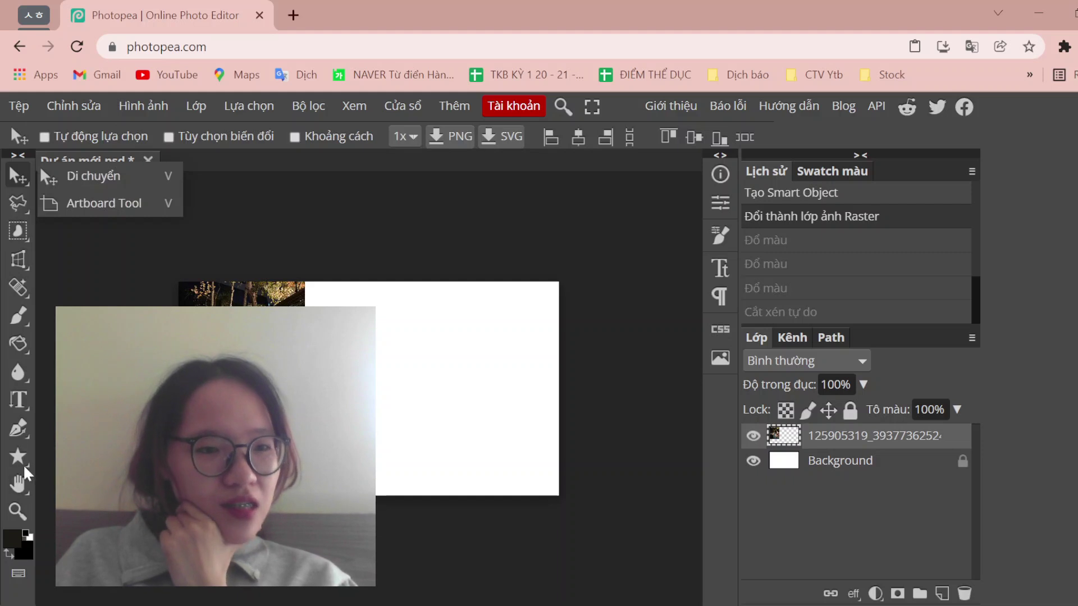
{"action": "left_click", "coordinate": [11, 456]}
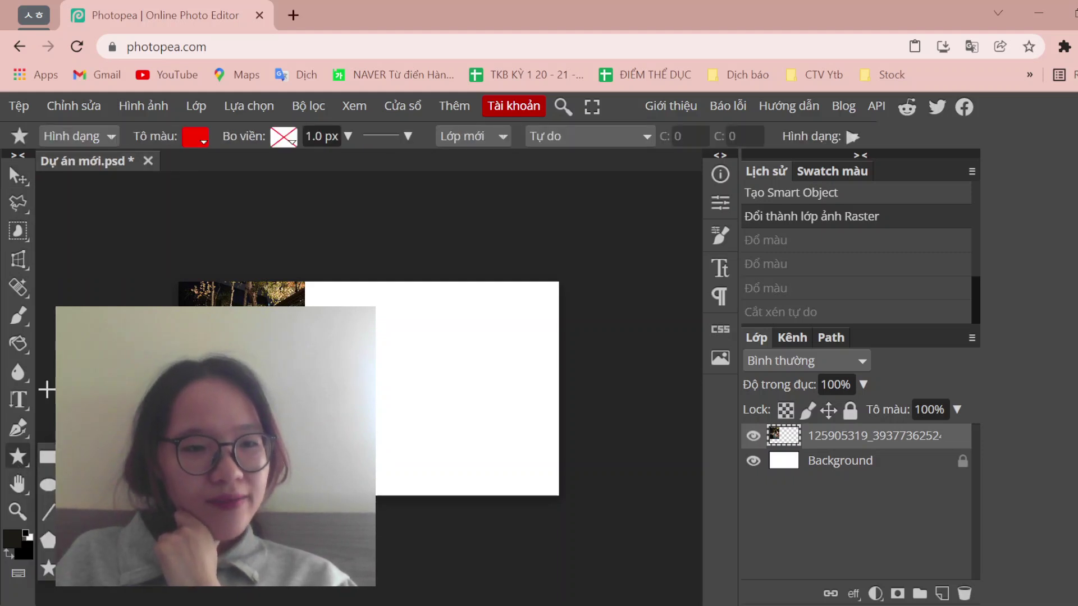
{"action": "left_click", "coordinate": [19, 324]}
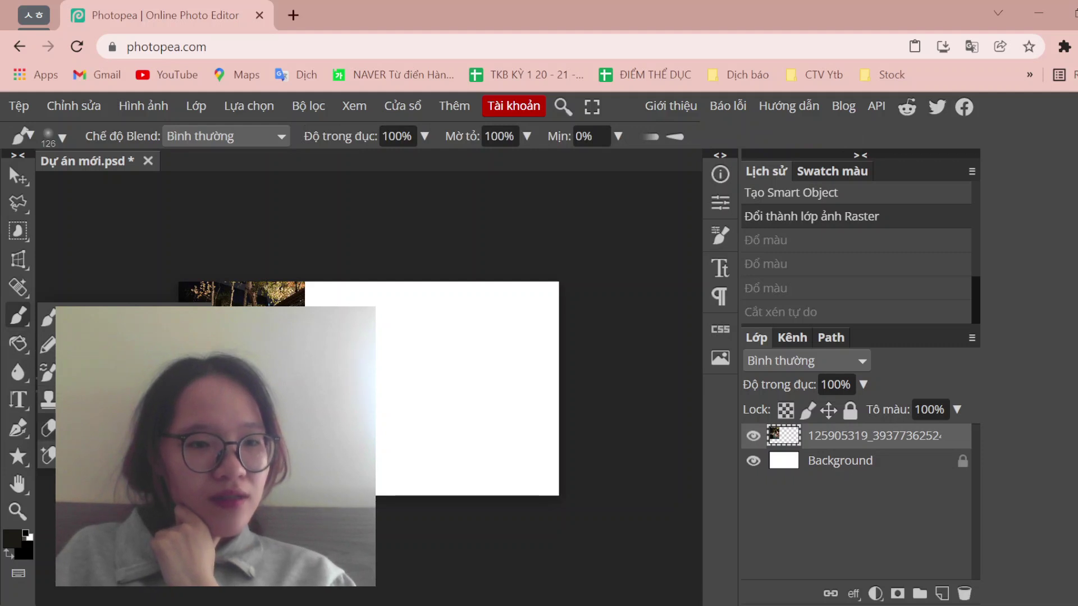
{"action": "left_click", "coordinate": [17, 288]}
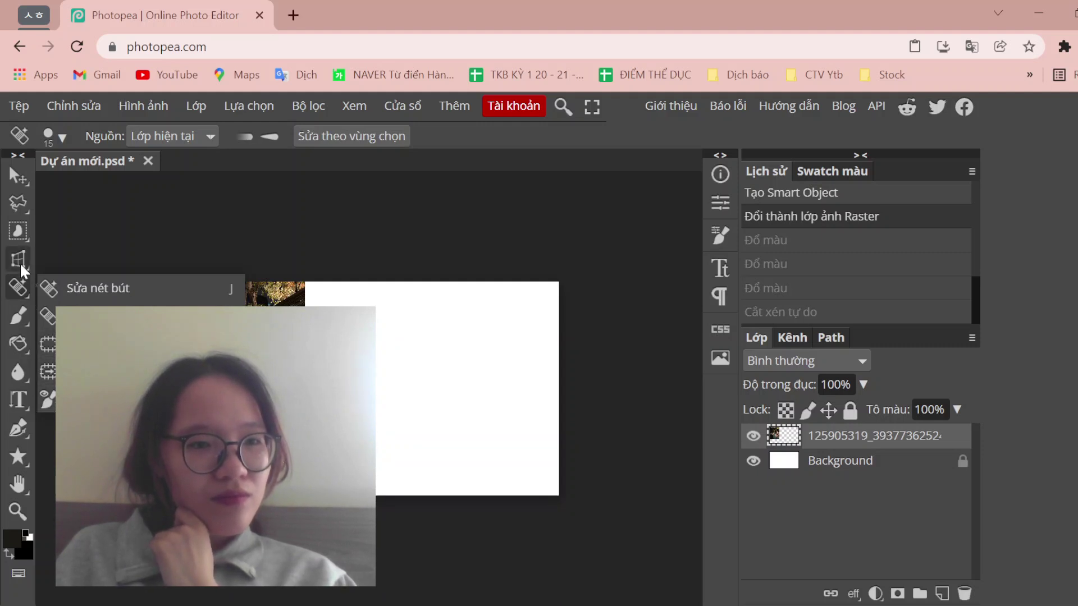
{"action": "left_click", "coordinate": [19, 373]}
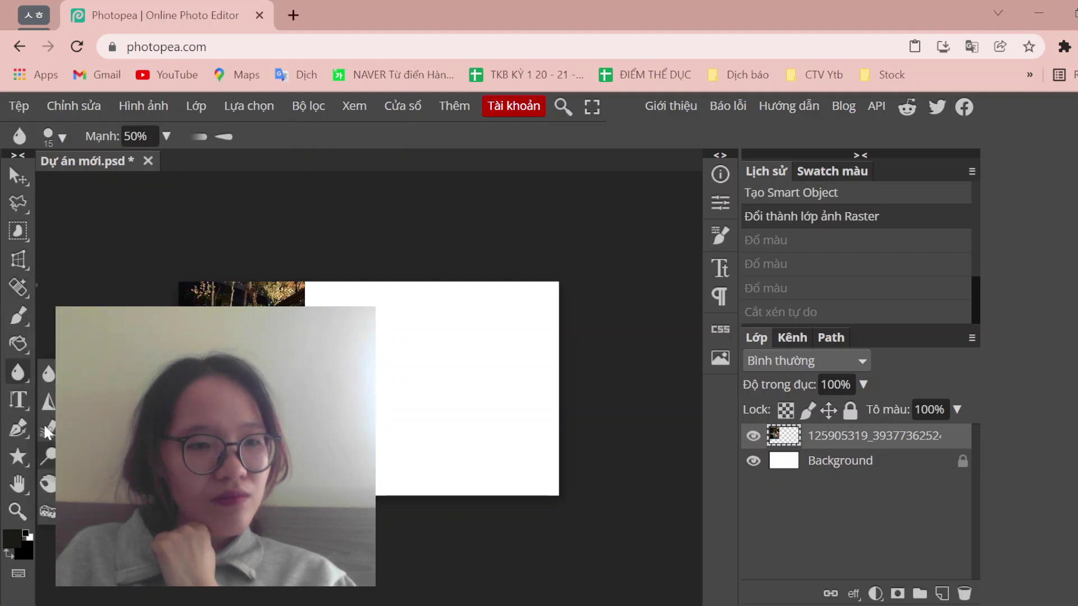
{"action": "left_click", "coordinate": [17, 344]}
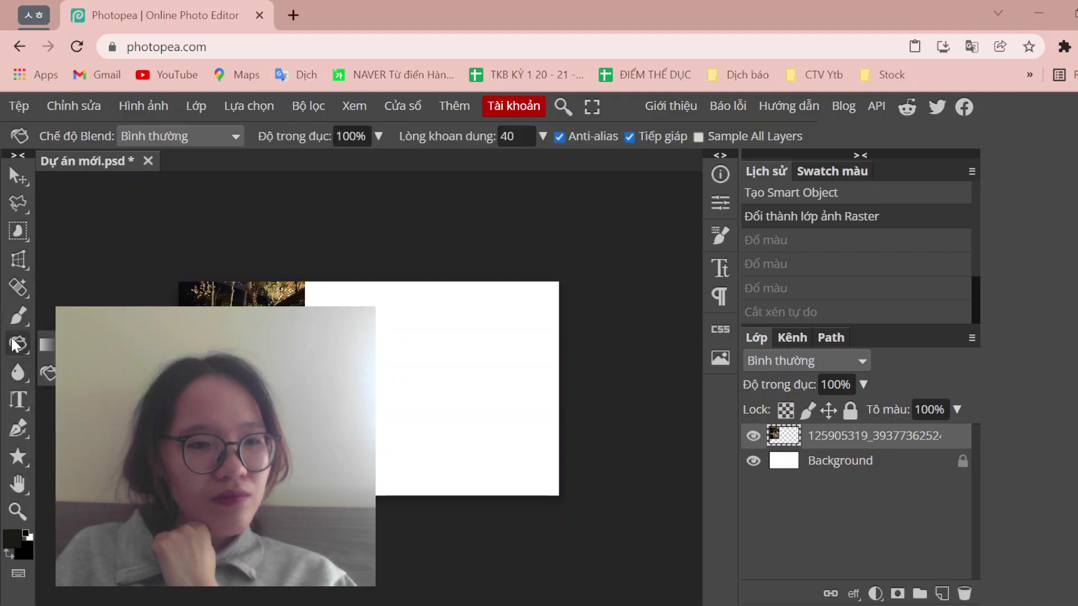
{"action": "left_click", "coordinate": [19, 230]}
{"action": "left_click", "coordinate": [22, 204]}
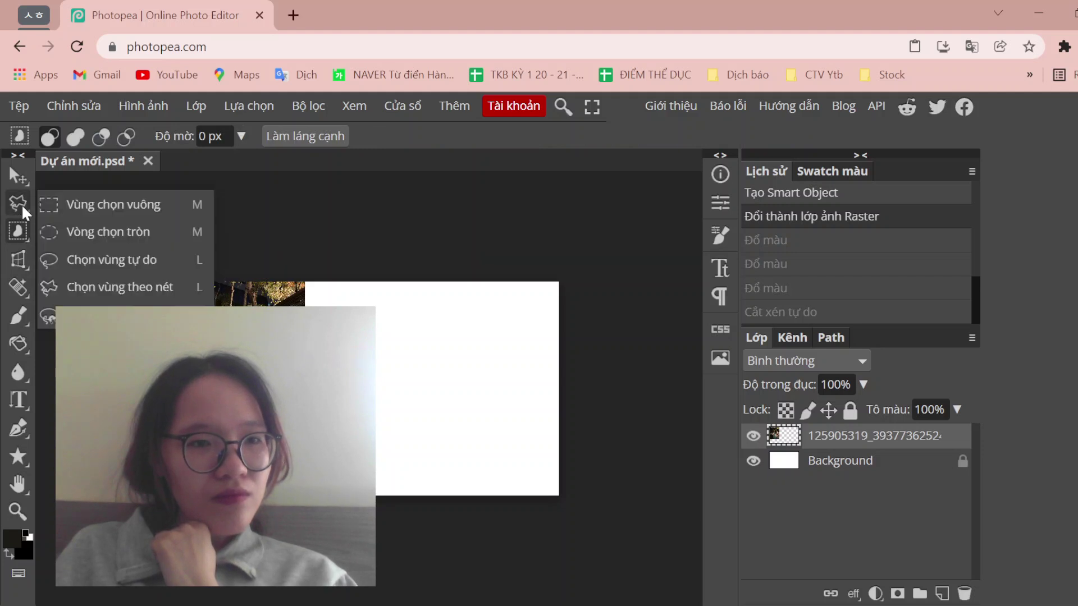
{"action": "left_click", "coordinate": [19, 287]}
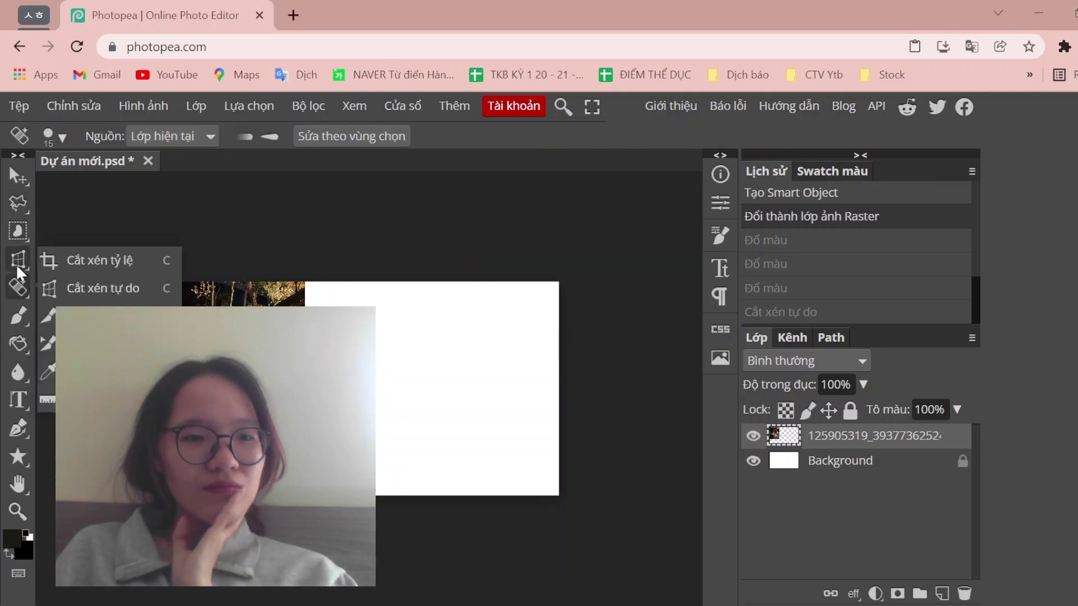
{"action": "left_click", "coordinate": [16, 263]}
- Sample dark brown, peach and dark colours from the photo with the Eyedropper (I)
{"action": "key", "text": "i"}
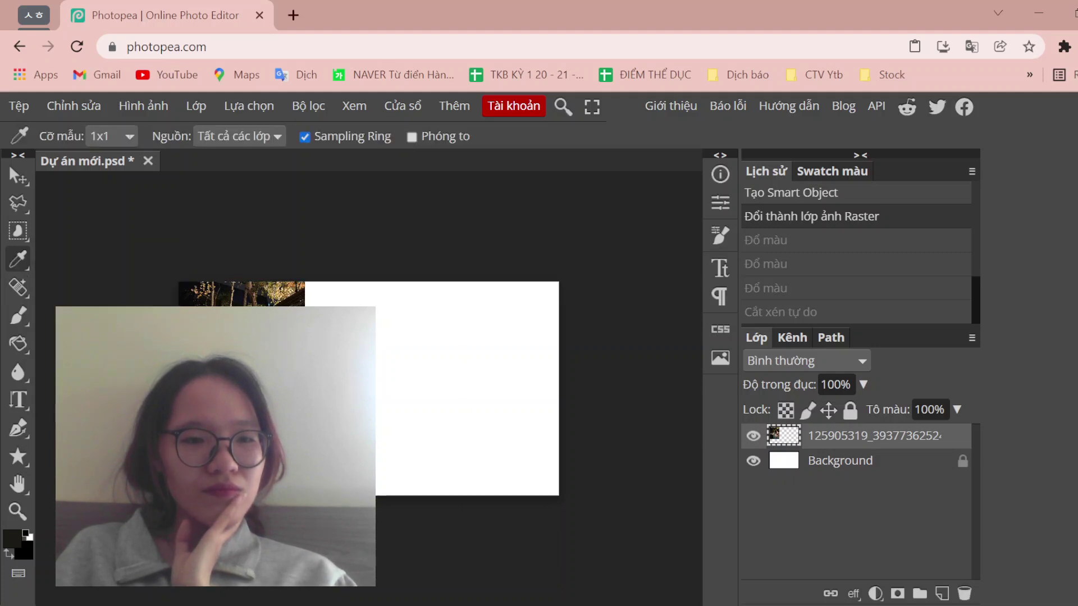
{"action": "scroll", "coordinate": [269, 373], "scroll_direction": "up", "scroll_amount": 2}
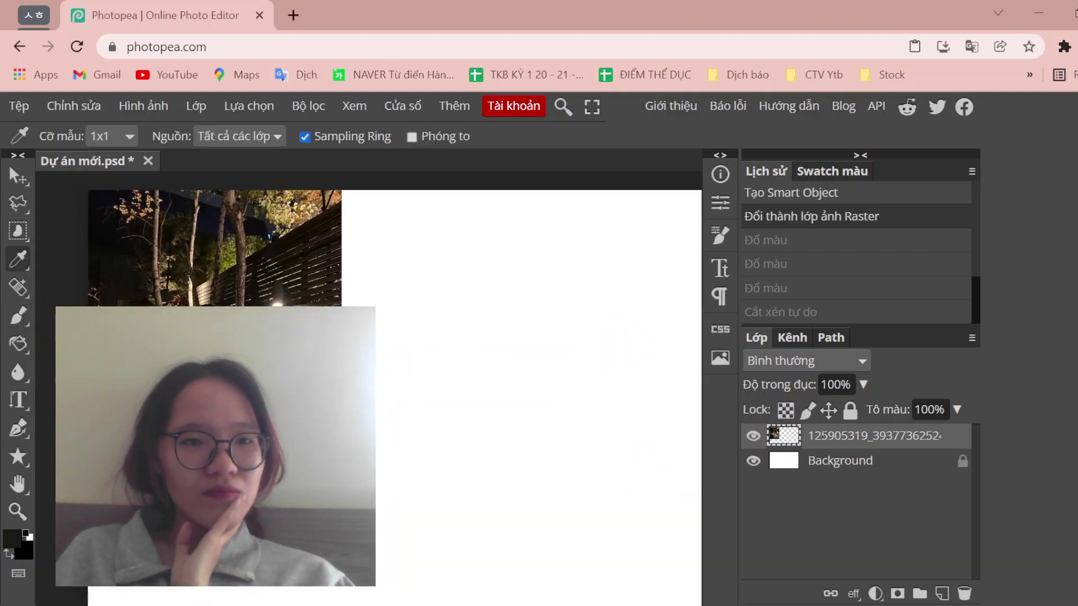
{"action": "left_click", "coordinate": [193, 252]}
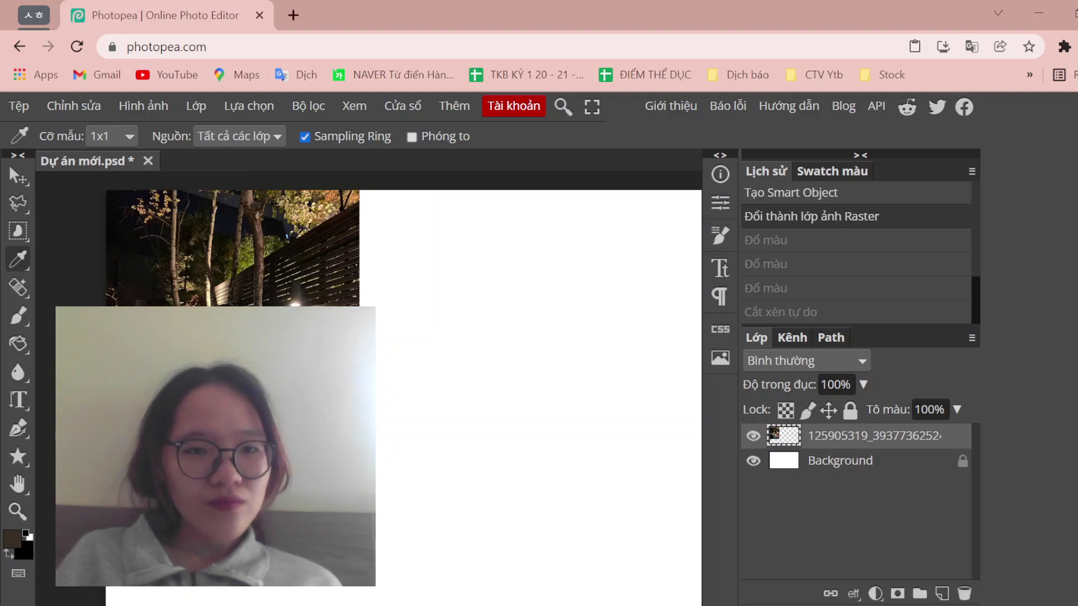
{"action": "left_click", "coordinate": [315, 308]}
{"action": "left_click", "coordinate": [328, 320]}
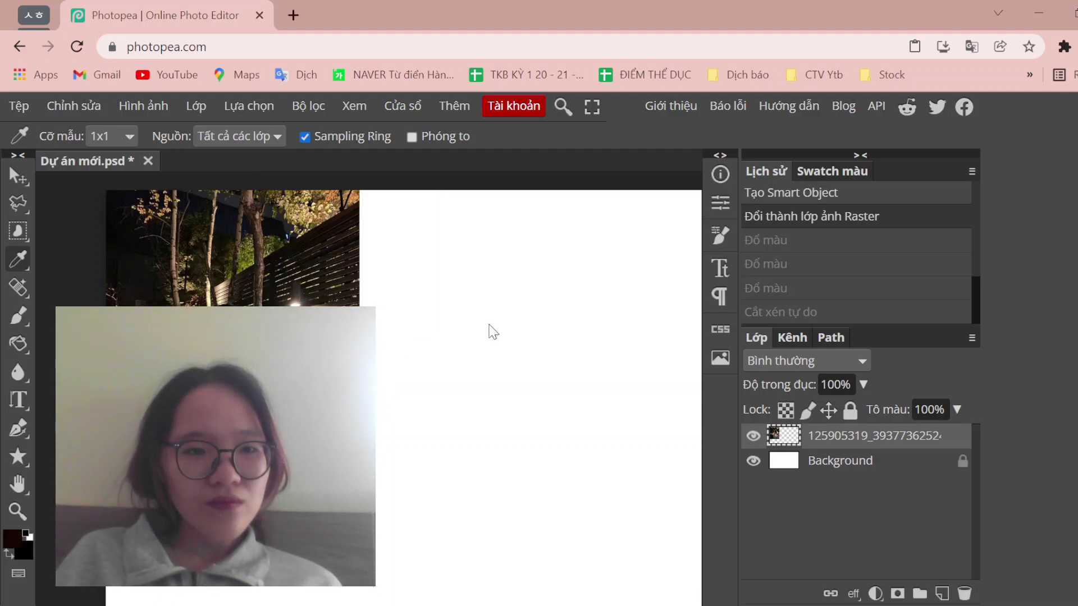
{"action": "left_click", "coordinate": [310, 284]}
{"action": "left_click", "coordinate": [314, 327]}
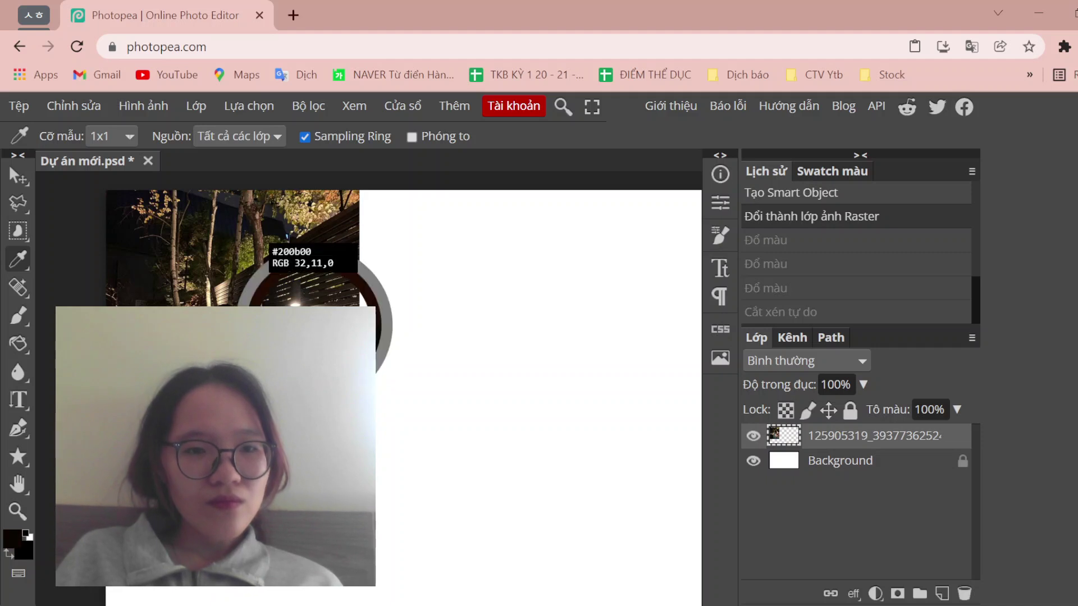
- Take a greyish-brown foreground colour, select the Background layer, and show the Swatch màu panel
{"action": "left_click", "coordinate": [315, 352]}
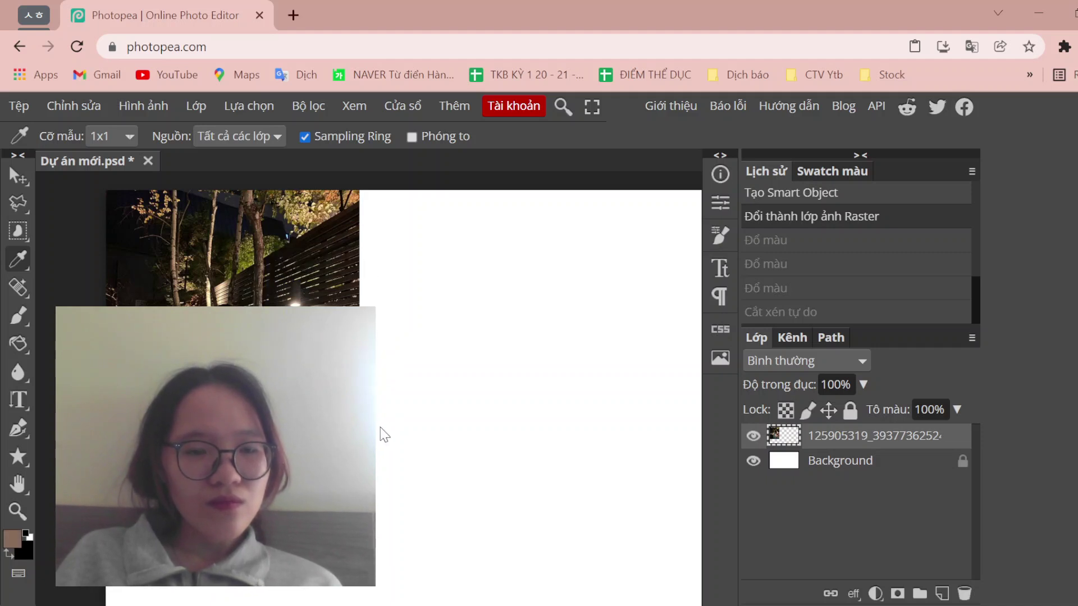
{"action": "left_click", "coordinate": [795, 466]}
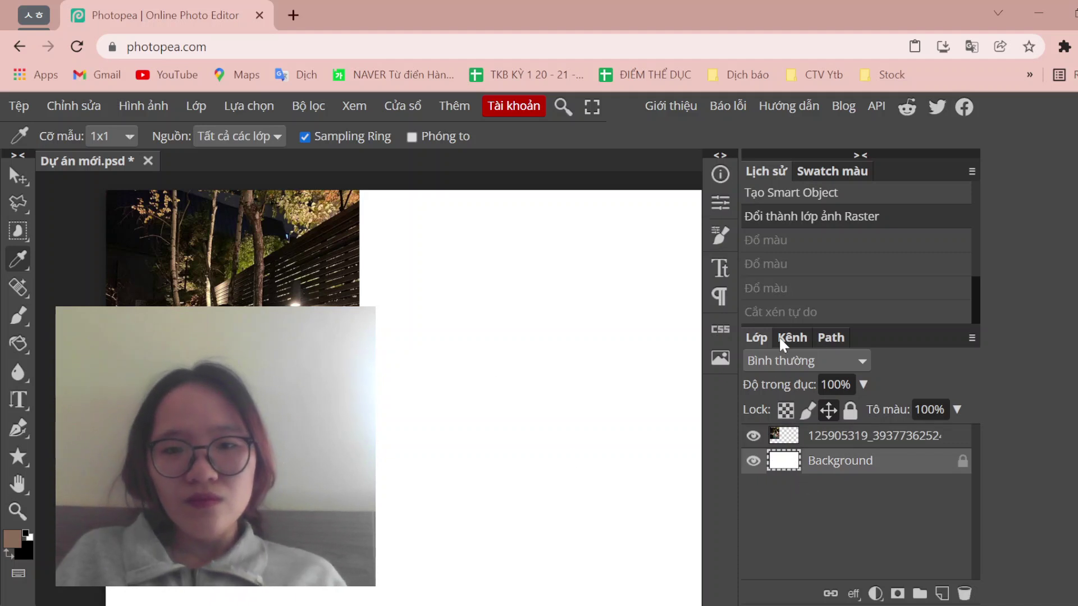
{"action": "left_click", "coordinate": [863, 172]}
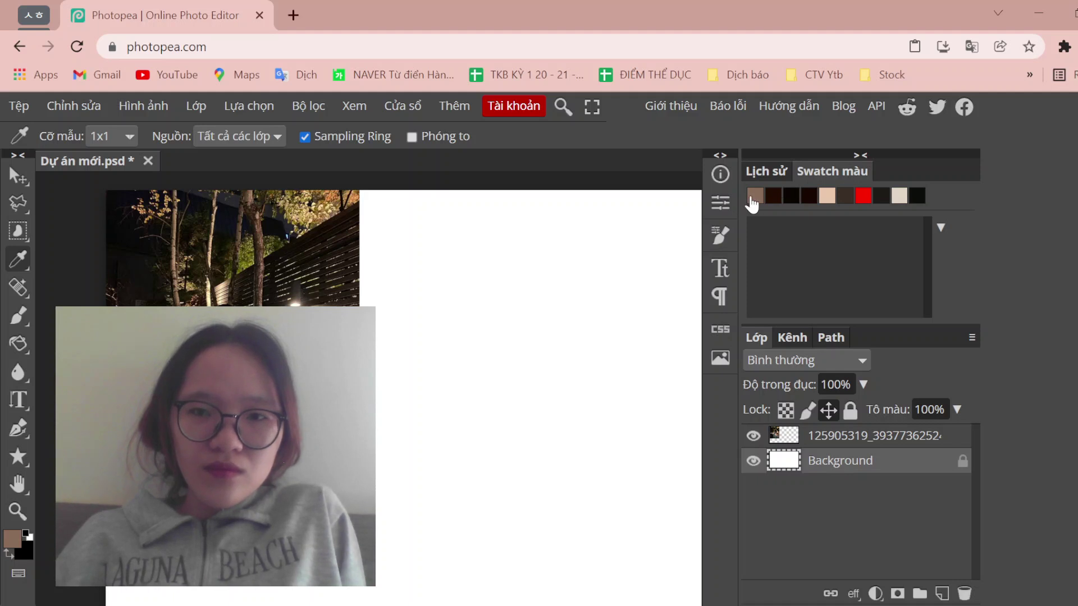
- Pick the Paint Bucket, set foreground to beige ebc8ac, and fill the white canvas
{"action": "left_click", "coordinate": [438, 327]}
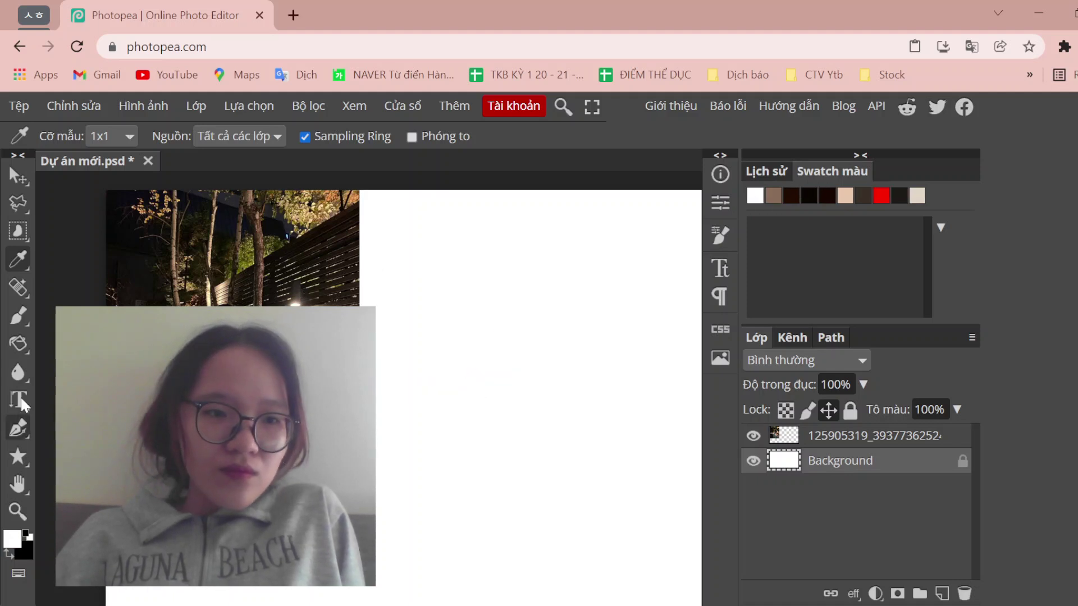
{"action": "left_click", "coordinate": [20, 344]}
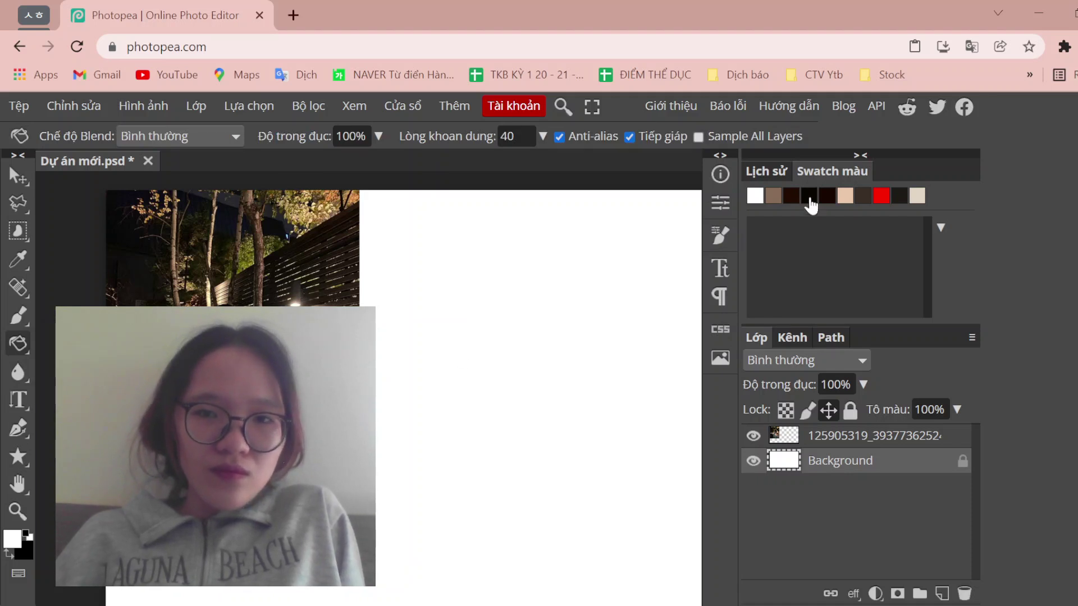
{"action": "left_click", "coordinate": [772, 196]}
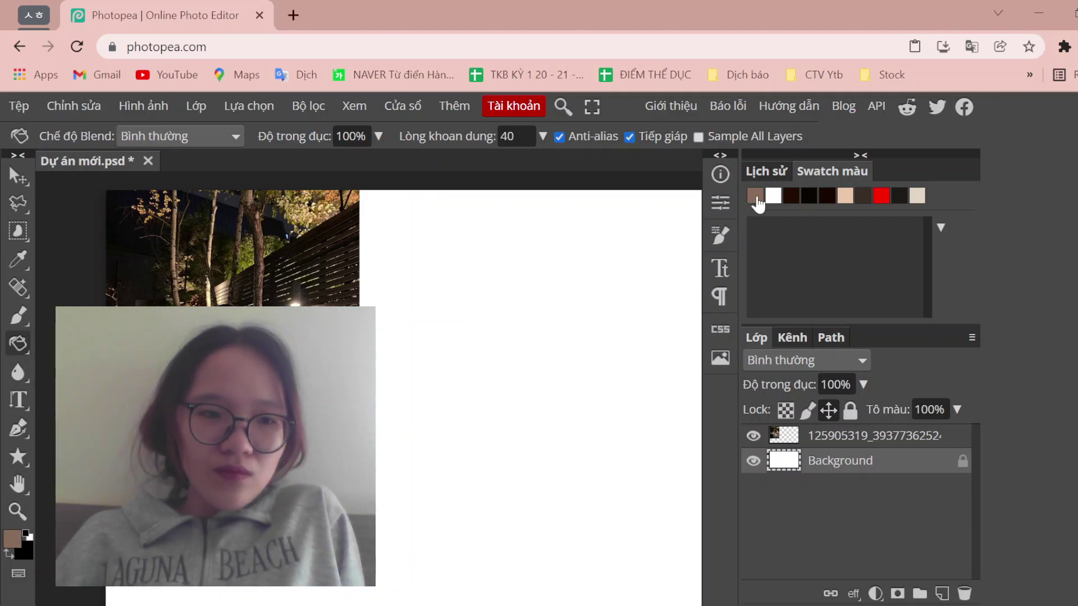
{"action": "left_click", "coordinate": [28, 550]}
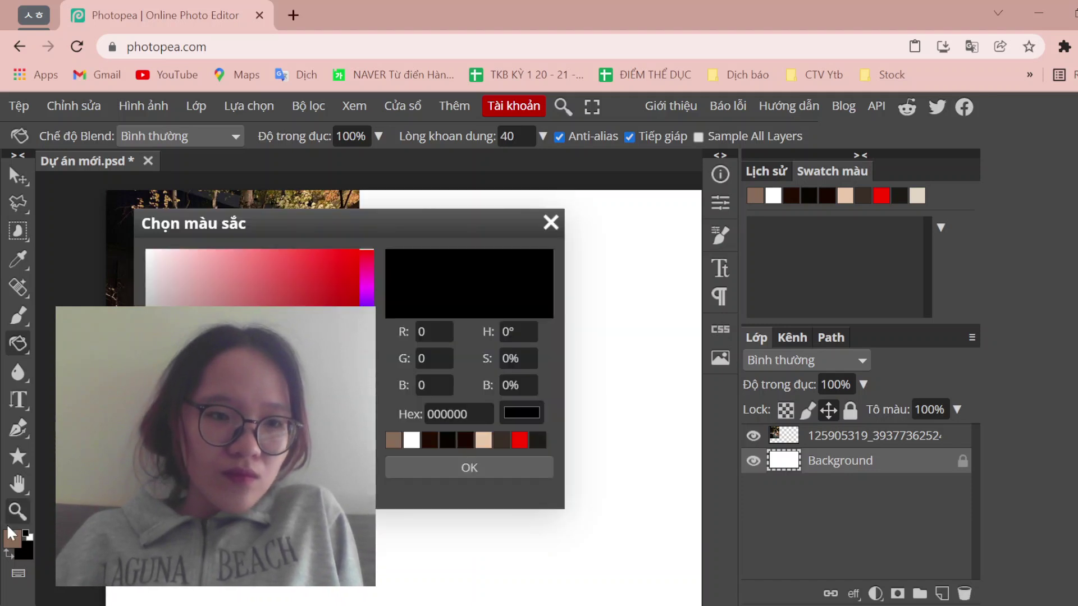
{"action": "left_click", "coordinate": [25, 538]}
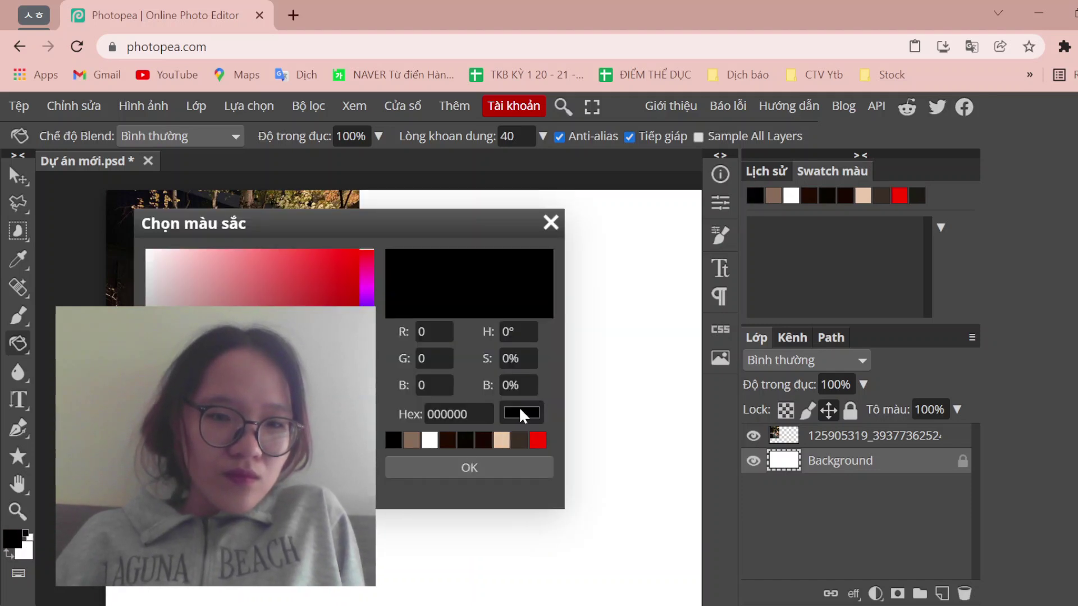
{"action": "left_click", "coordinate": [407, 442]}
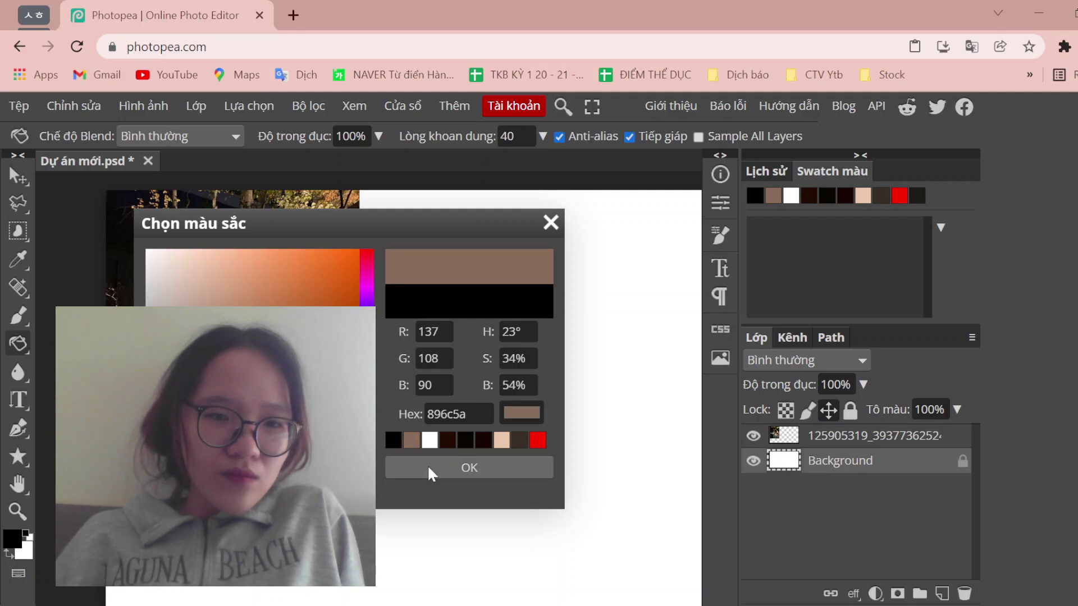
{"action": "left_click", "coordinate": [427, 466]}
{"action": "left_click", "coordinate": [7, 547]}
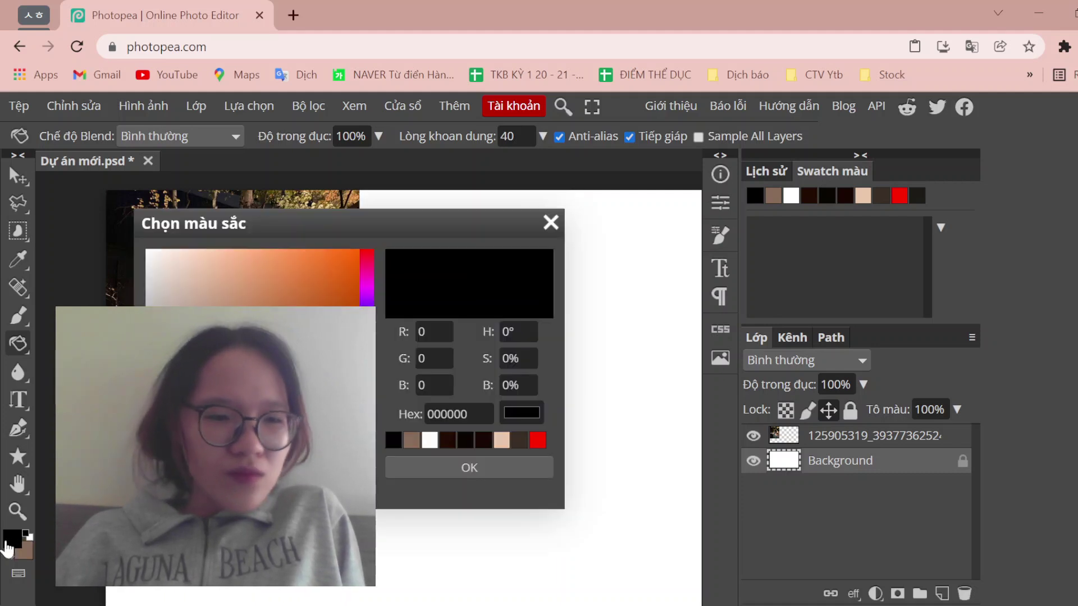
{"action": "left_click", "coordinate": [501, 442]}
{"action": "left_click", "coordinate": [461, 468]}
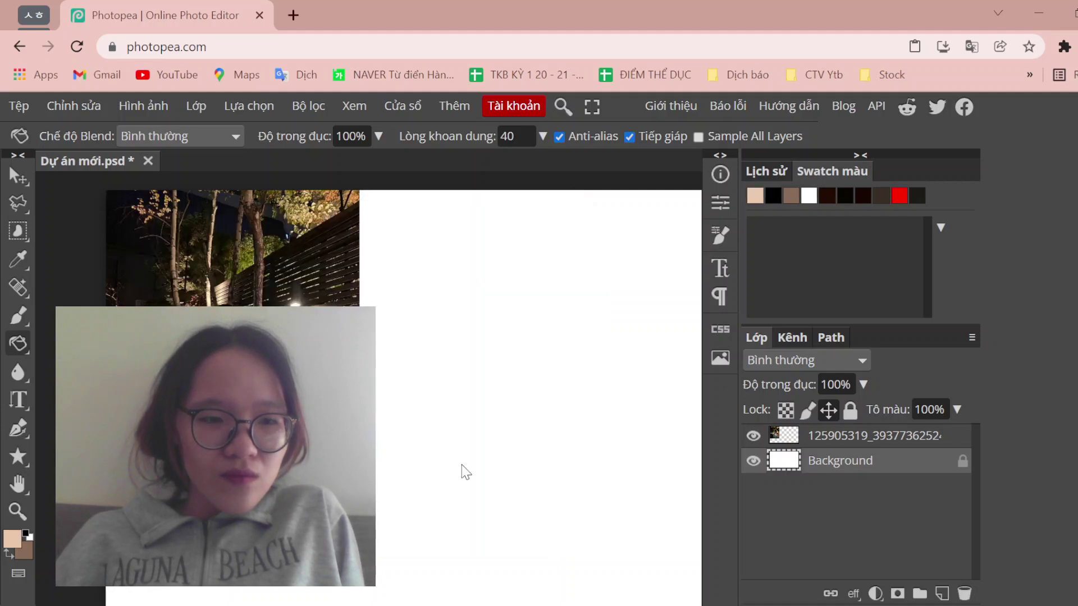
{"action": "left_click", "coordinate": [464, 471]}
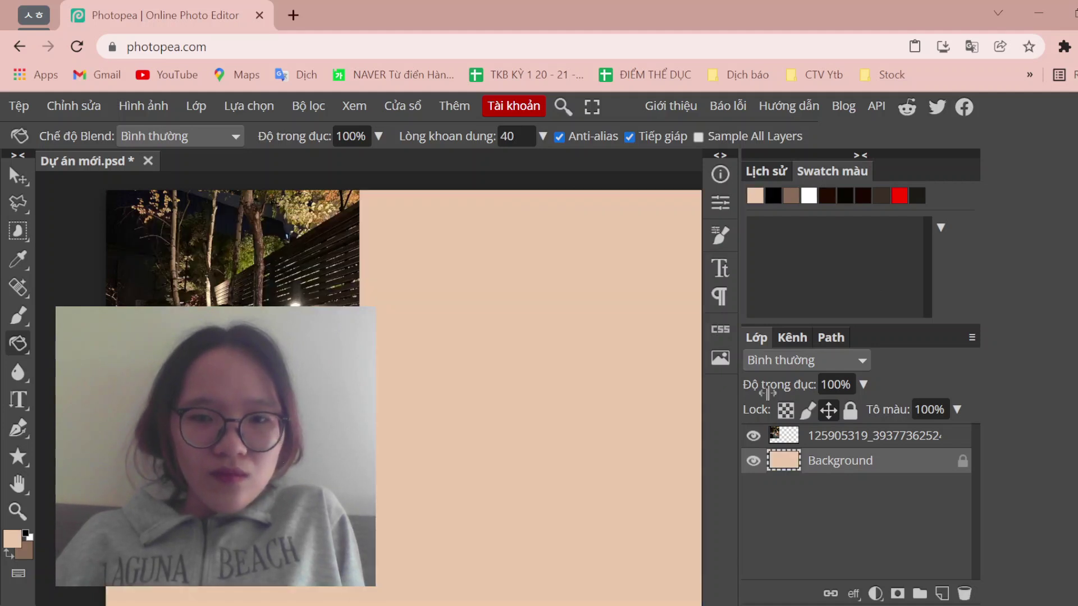
{"action": "scroll", "coordinate": [430, 422], "scroll_direction": "right", "scroll_amount": 3}
{"action": "scroll", "coordinate": [430, 422], "scroll_direction": "down", "scroll_amount": 2}
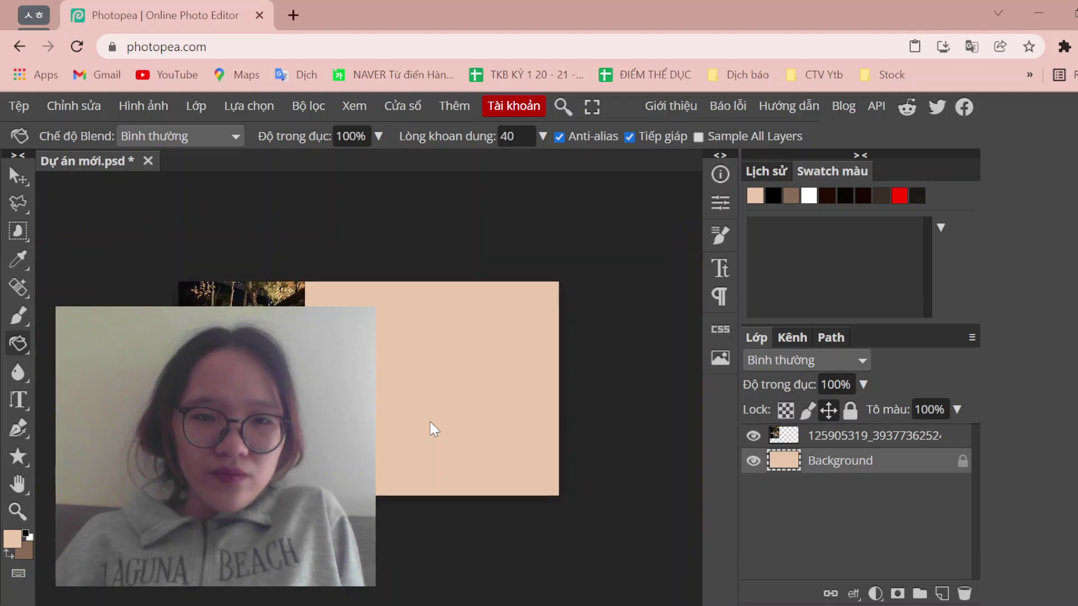
{"action": "scroll", "coordinate": [430, 422], "scroll_direction": "up", "scroll_amount": 1}
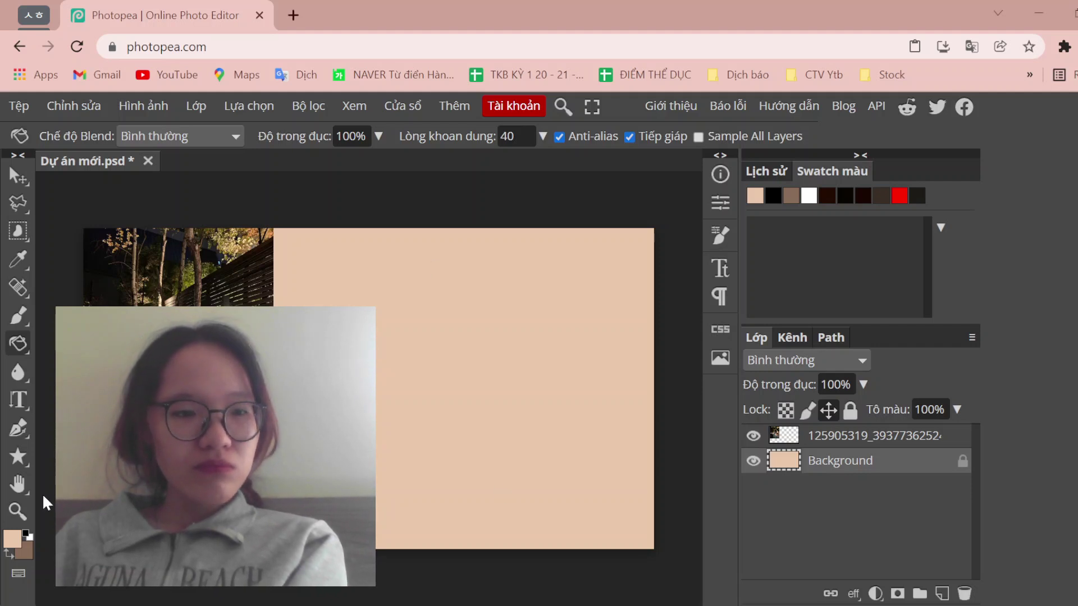
{"action": "right_click", "coordinate": [18, 456]}
{"action": "left_click", "coordinate": [18, 456]}
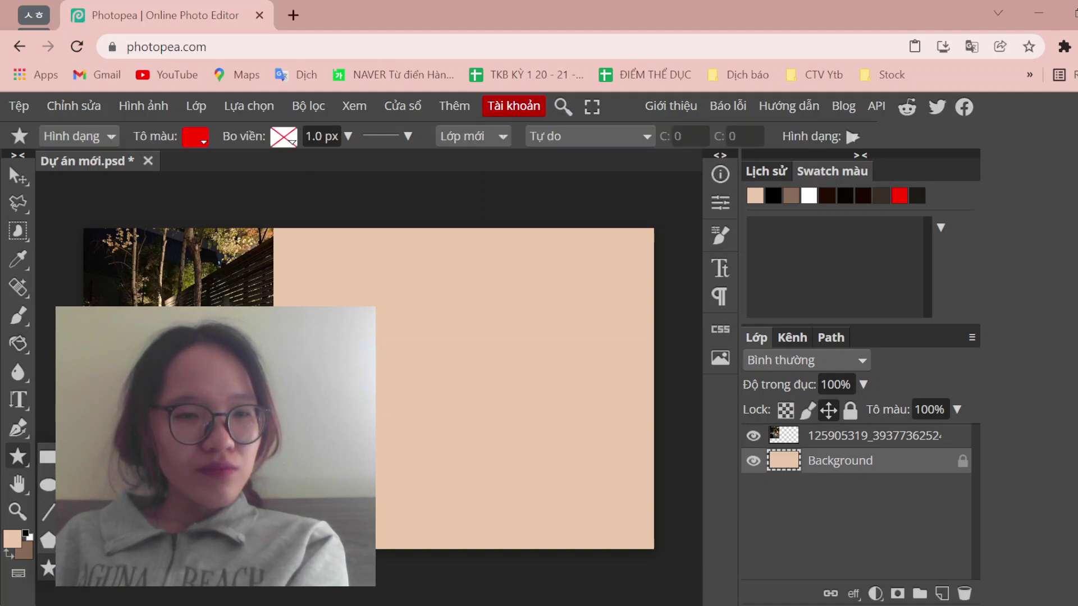
{"action": "left_click", "coordinate": [48, 568]}
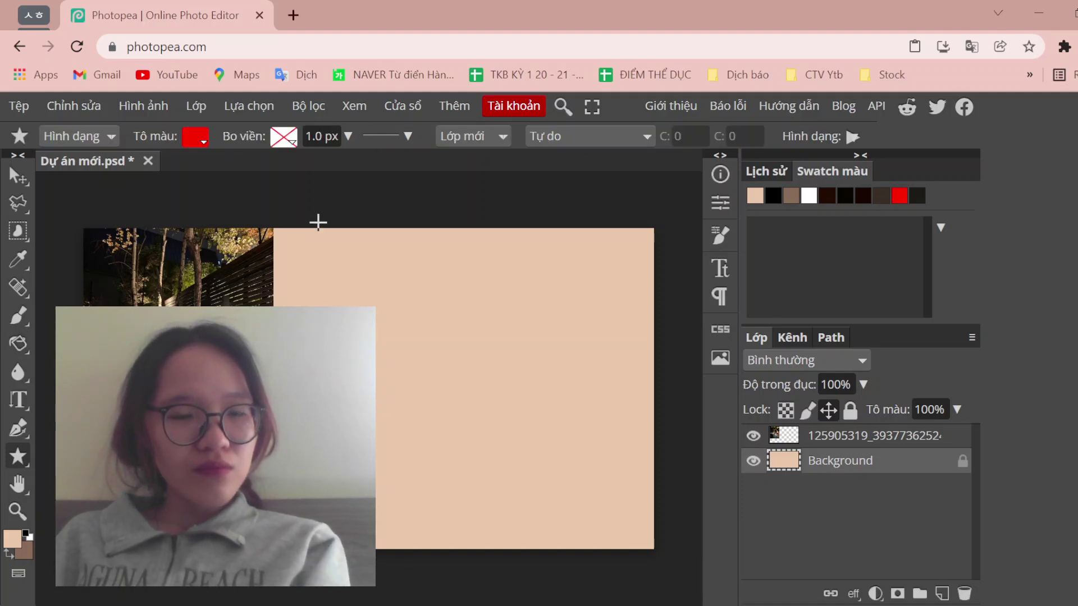
{"action": "left_click_drag", "start_coordinate": [406, 297], "coordinate": [535, 447]}
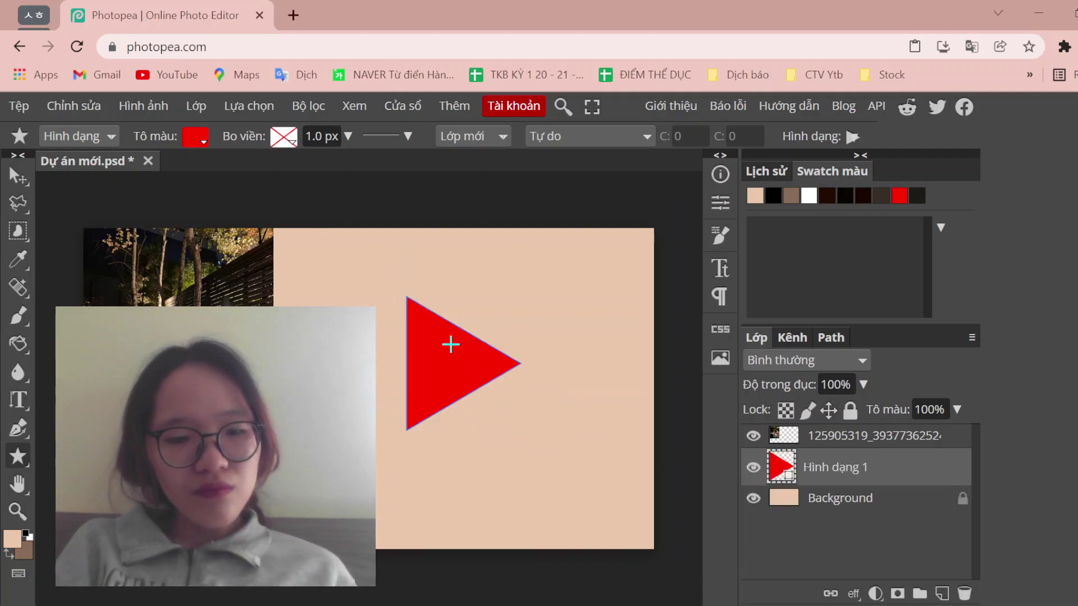
{"action": "key", "text": "ctrl+z"}
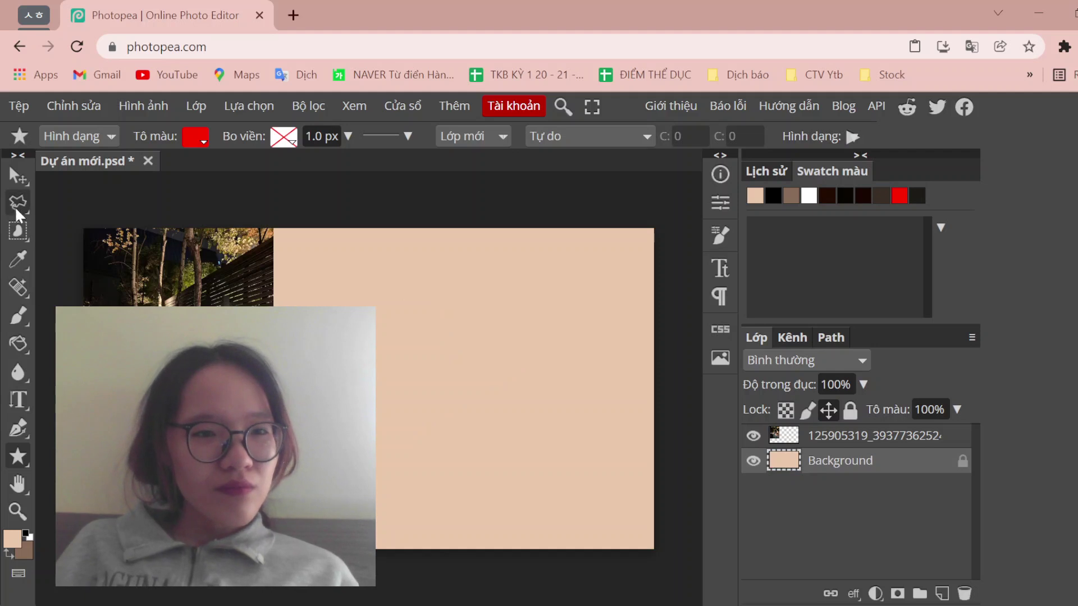
{"action": "left_click", "coordinate": [22, 207]}
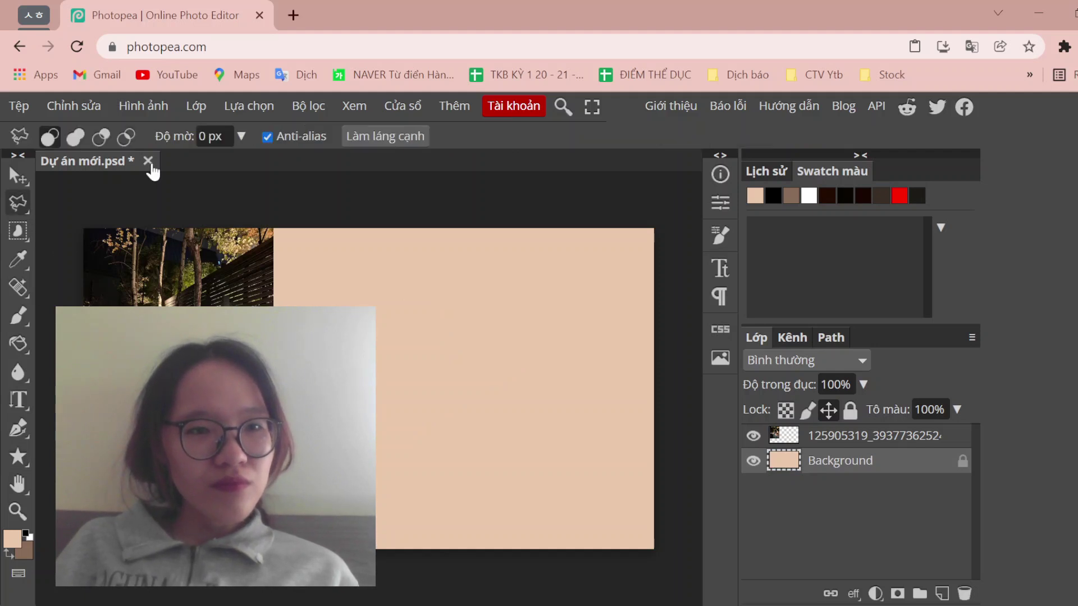
{"action": "left_click", "coordinate": [75, 139]}
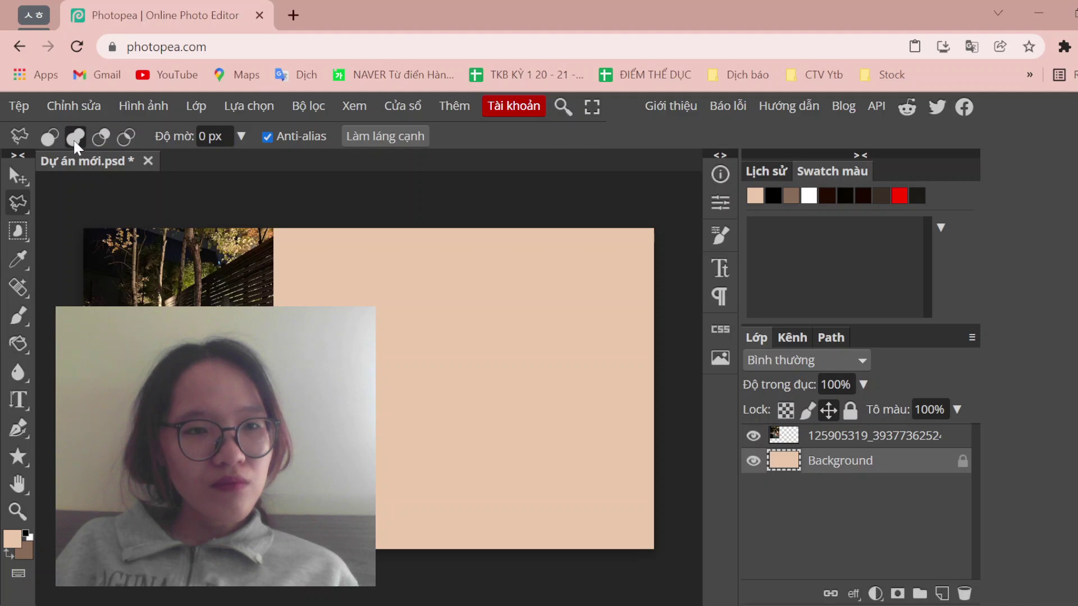
{"action": "left_click", "coordinate": [50, 137]}
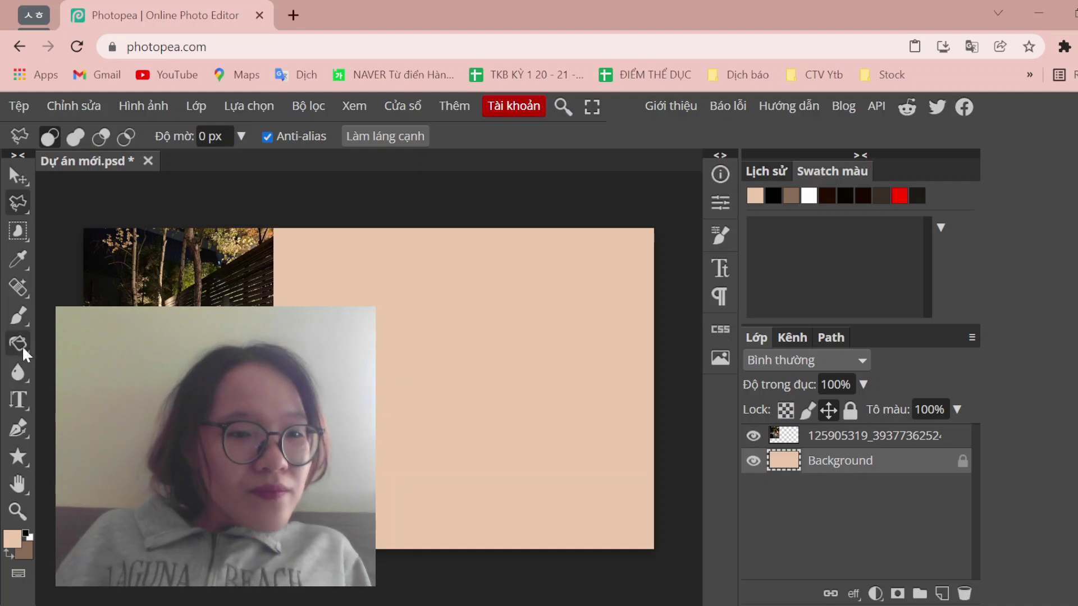
- Choose the Blur tool with a 105 px brush at 63% hardness
{"action": "left_click", "coordinate": [19, 376]}
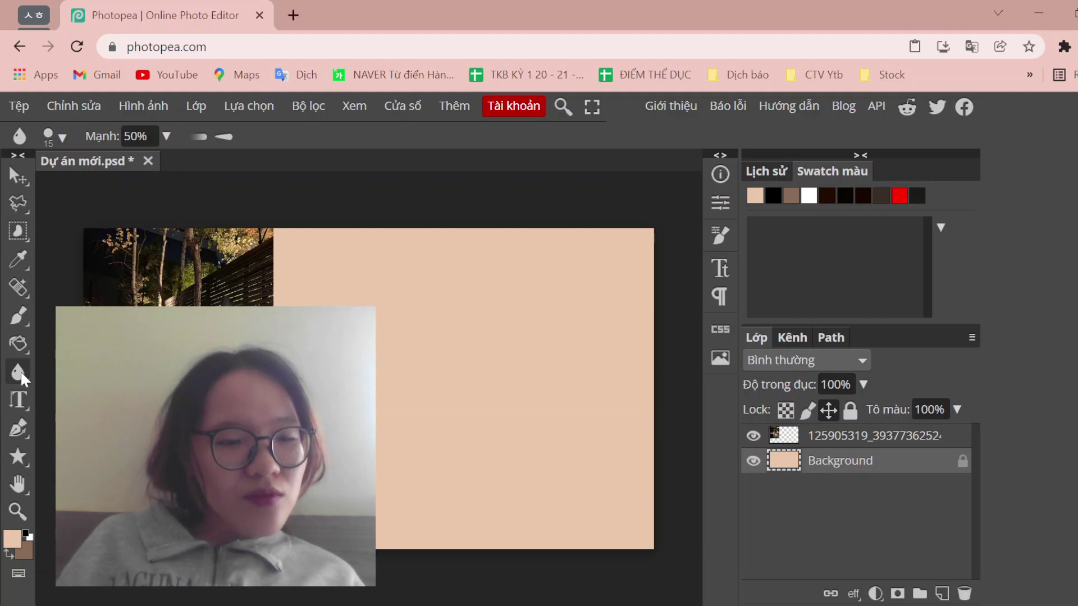
{"action": "left_click", "coordinate": [59, 135]}
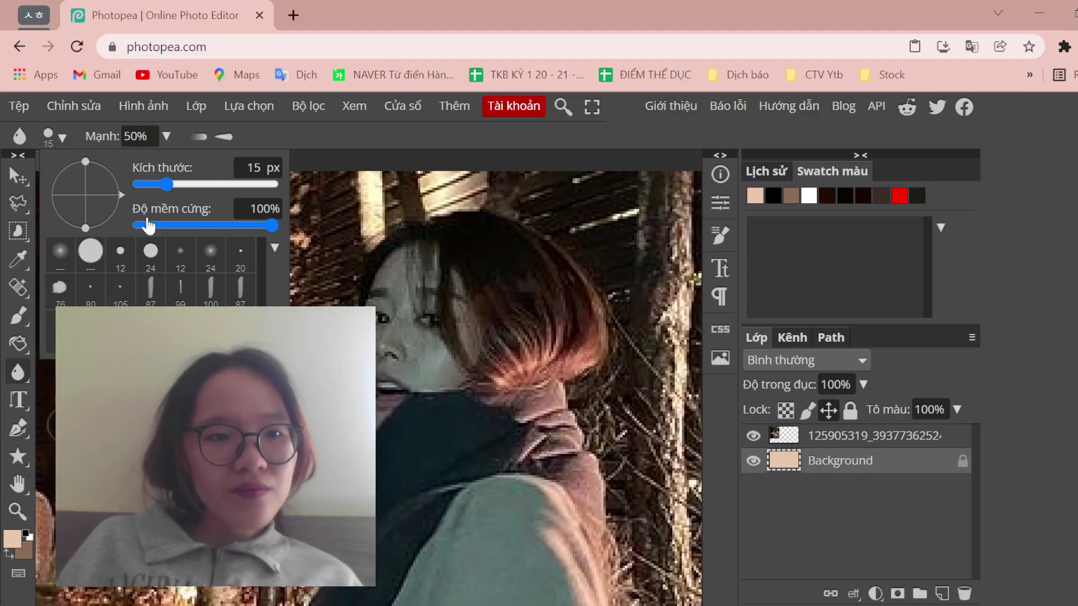
{"action": "left_click_drag", "start_coordinate": [166, 184], "coordinate": [197, 184]}
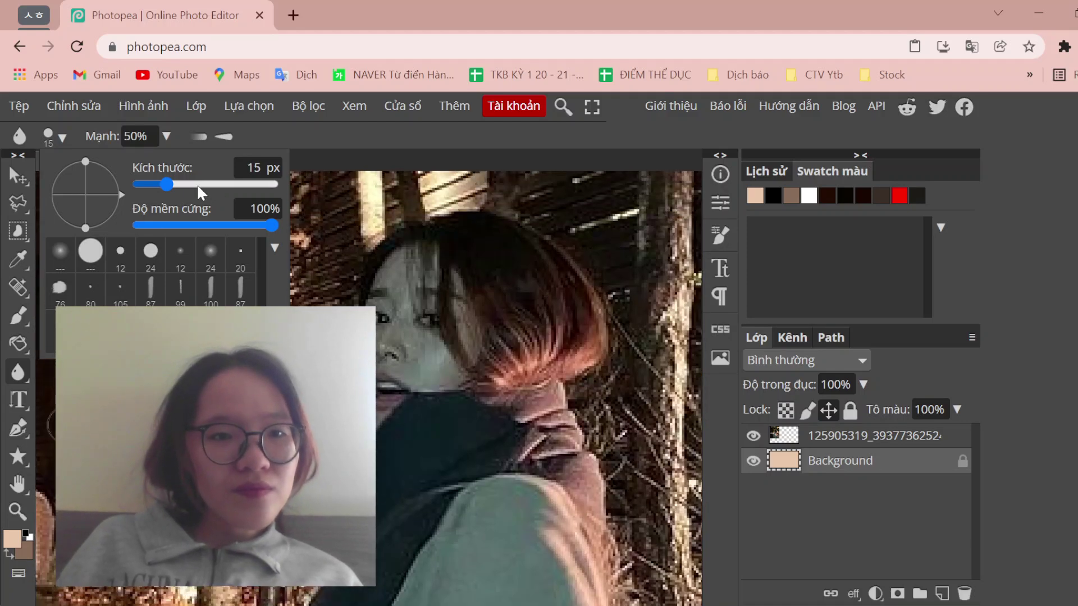
{"action": "left_click", "coordinate": [96, 186]}
{"action": "left_click", "coordinate": [223, 225]}
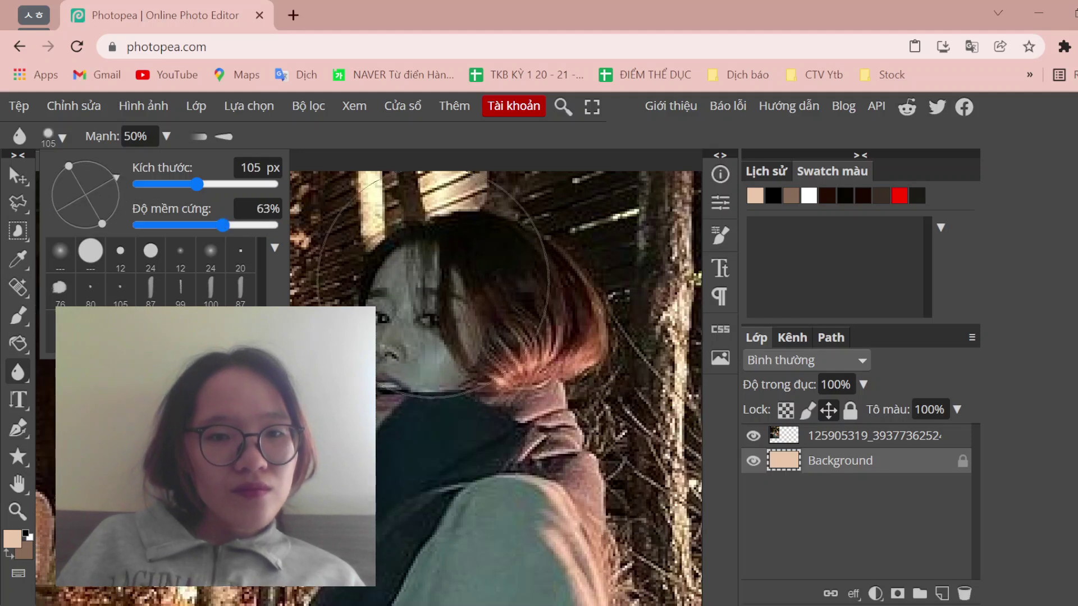
{"action": "left_click", "coordinate": [457, 362]}
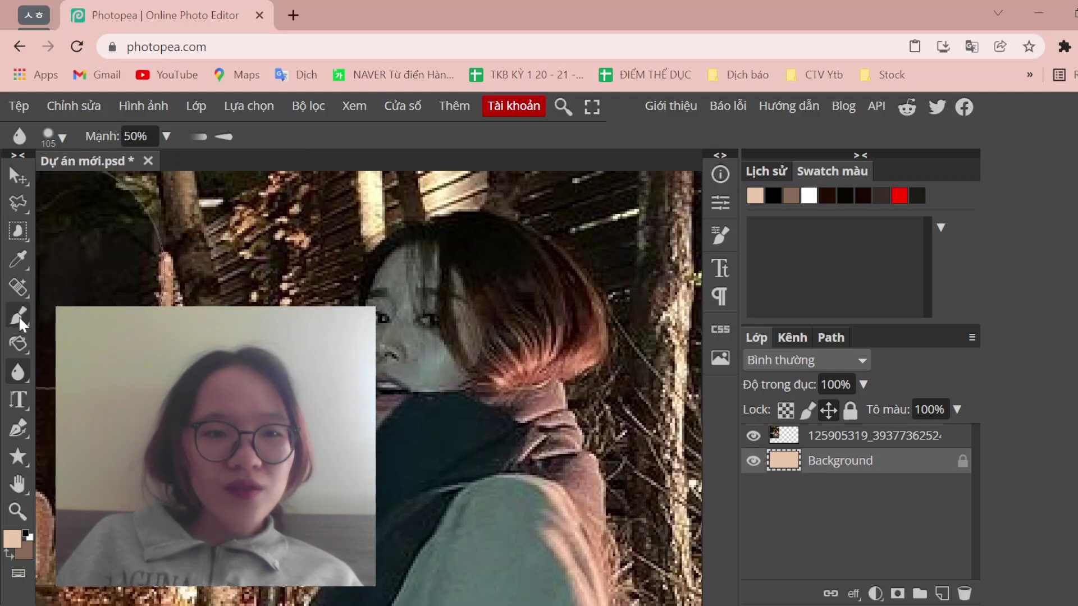
- Switch from the Blur tool to Sharpen via the tool group flyout
{"action": "left_click", "coordinate": [25, 344]}
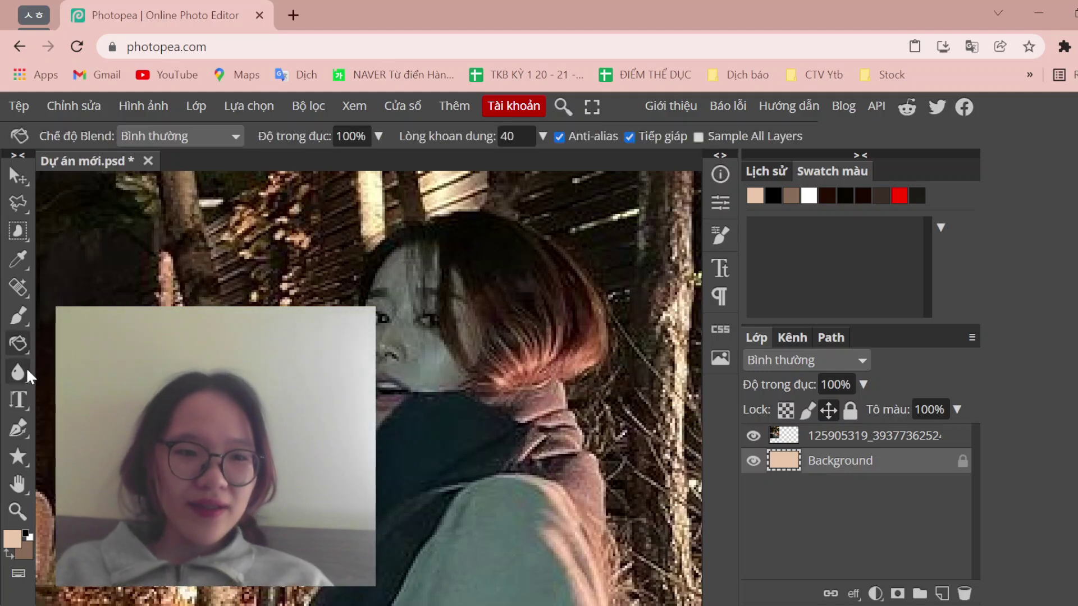
{"action": "left_click", "coordinate": [25, 368]}
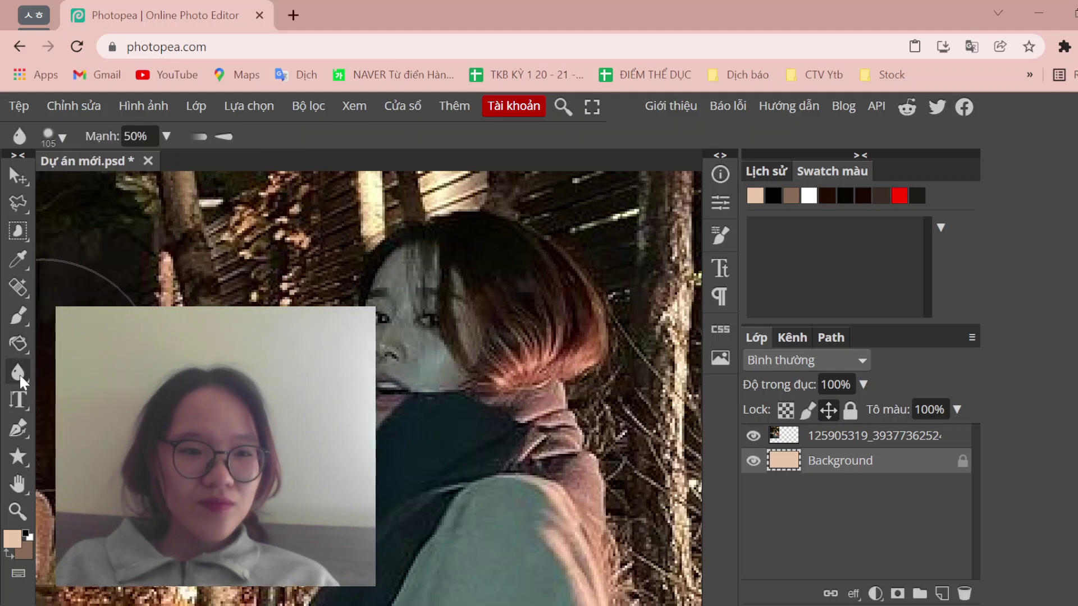
{"action": "right_click", "coordinate": [19, 373]}
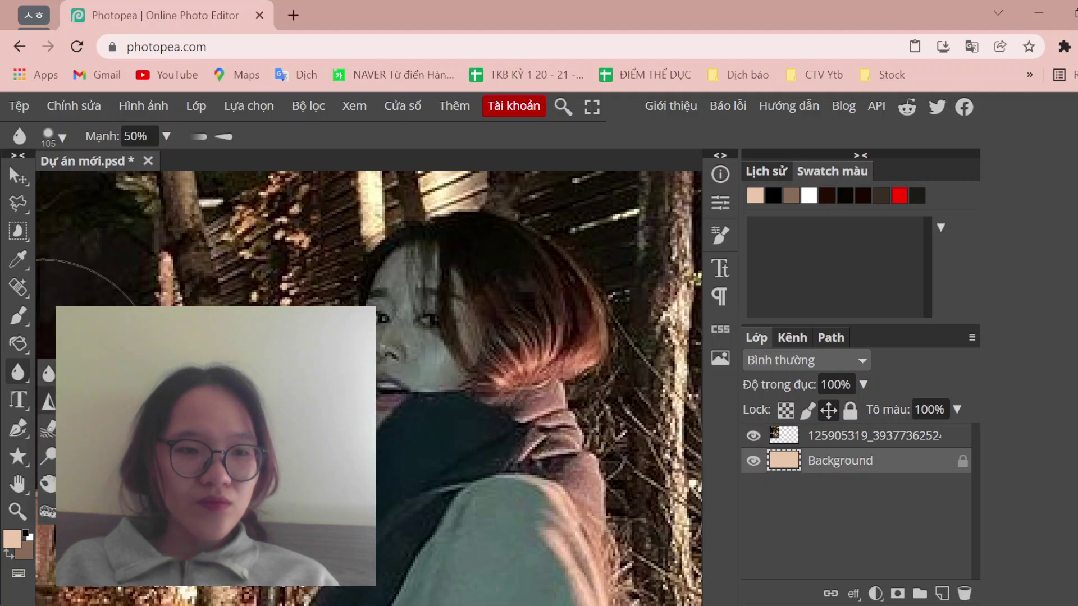
{"action": "left_click", "coordinate": [49, 401]}
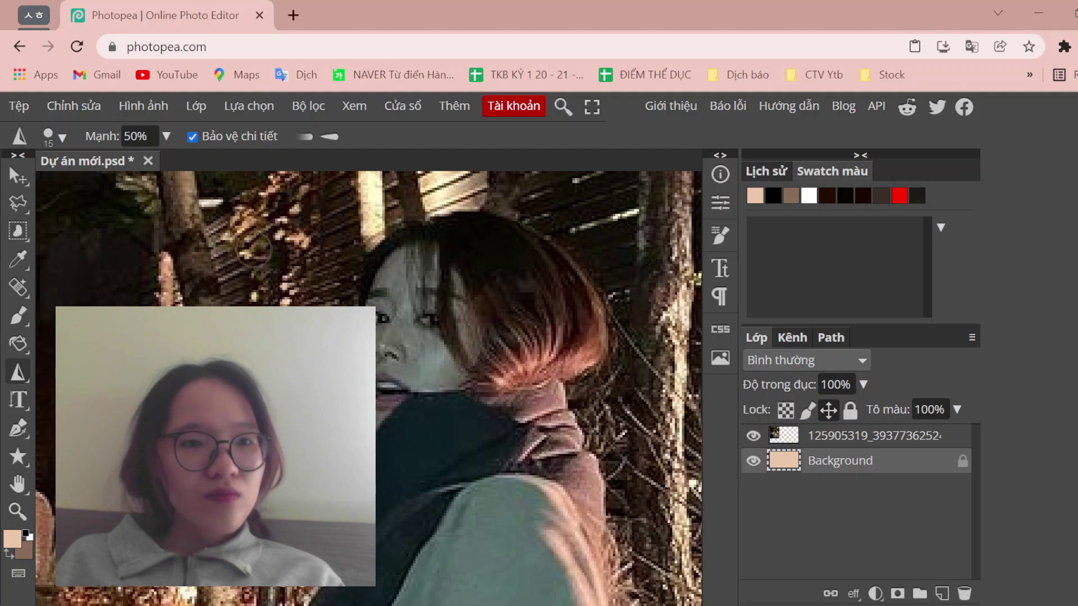
- Set the Sharpen brush to 53 px with softer hardness
{"action": "left_click", "coordinate": [63, 137]}
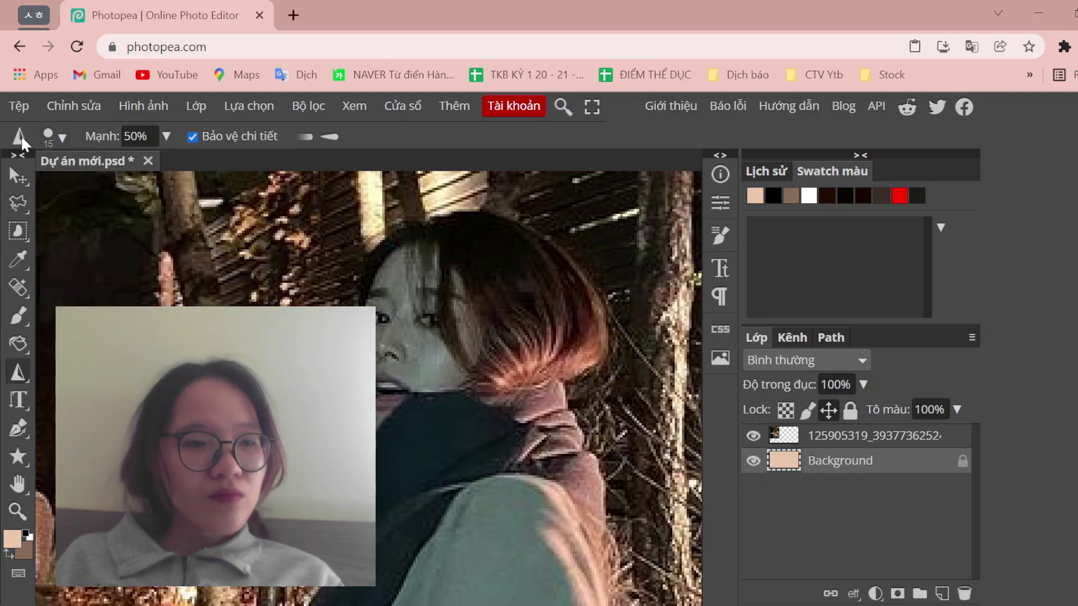
{"action": "left_click", "coordinate": [60, 135]}
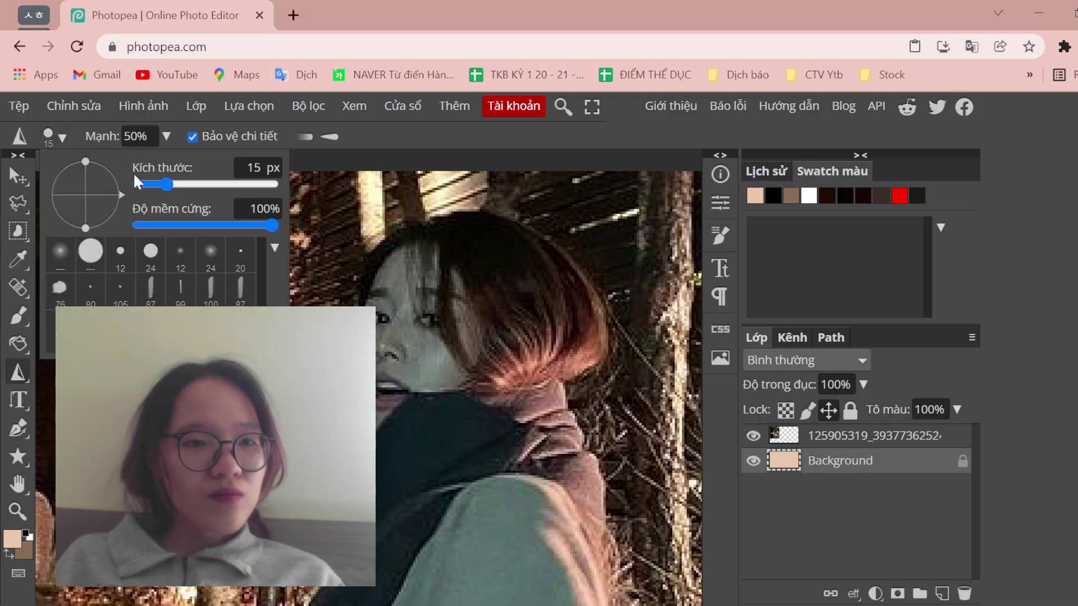
{"action": "left_click", "coordinate": [103, 203]}
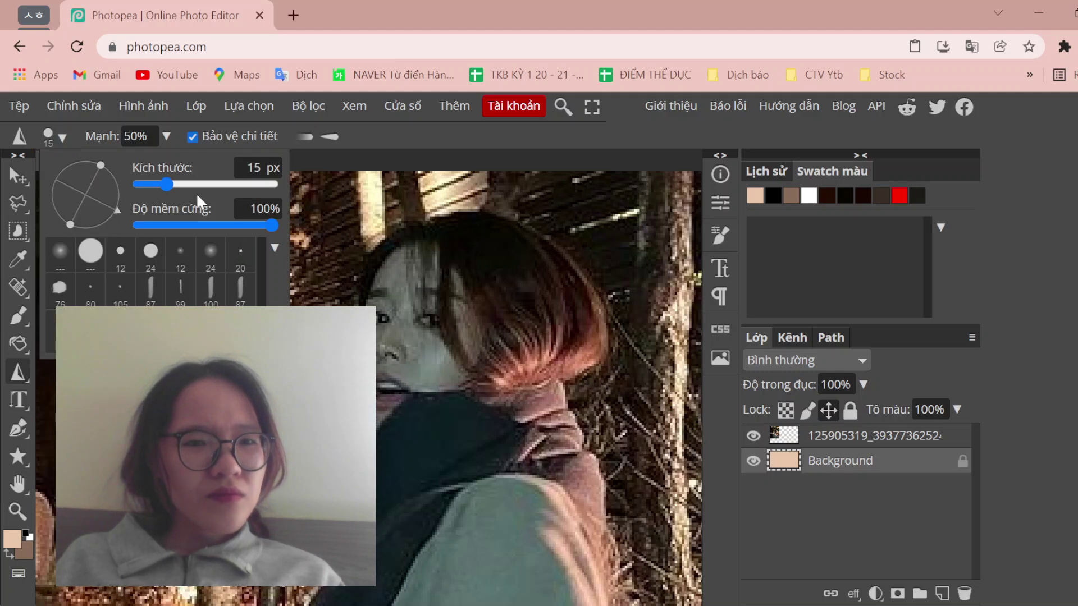
{"action": "left_click", "coordinate": [183, 185]}
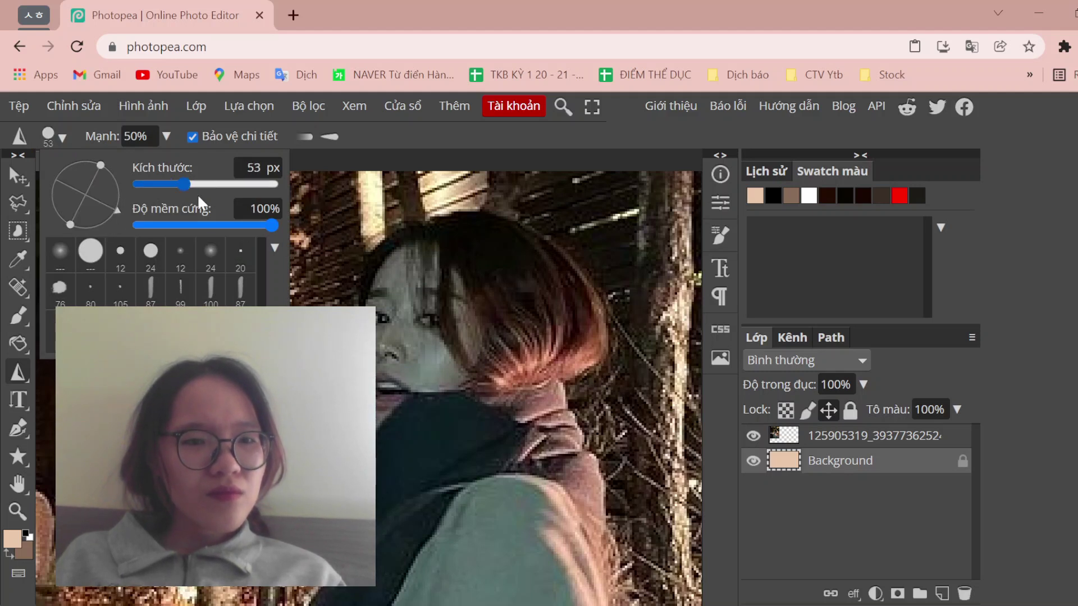
{"action": "left_click", "coordinate": [219, 227]}
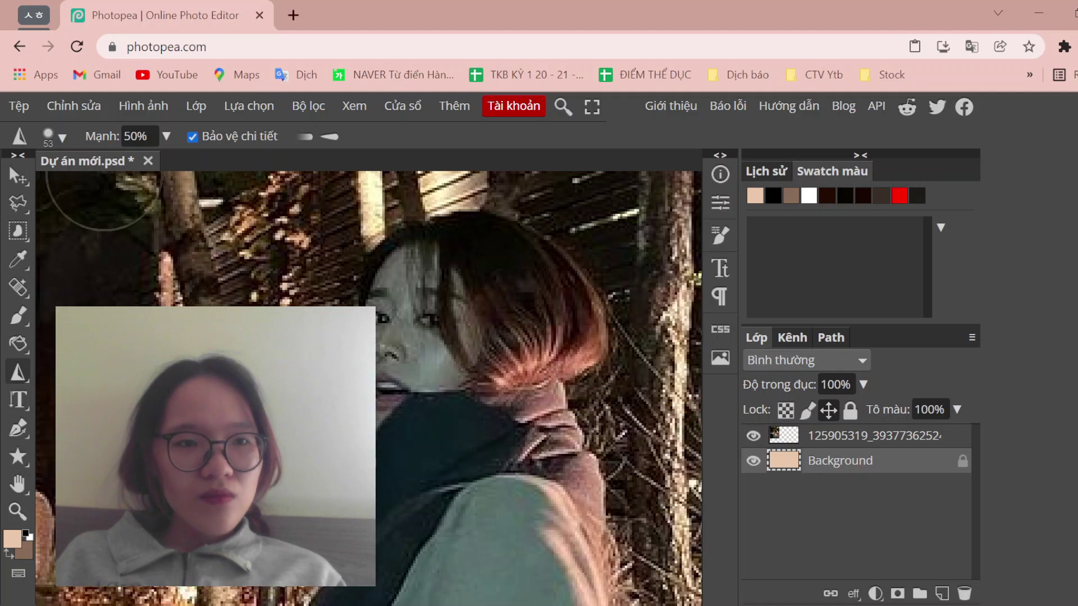
- Raise sharpening strength to 100%, sharpen the girl's face and hair, then fit the image
{"action": "left_click", "coordinate": [168, 136]}
{"action": "left_click_drag", "start_coordinate": [131, 164], "coordinate": [165, 165]}
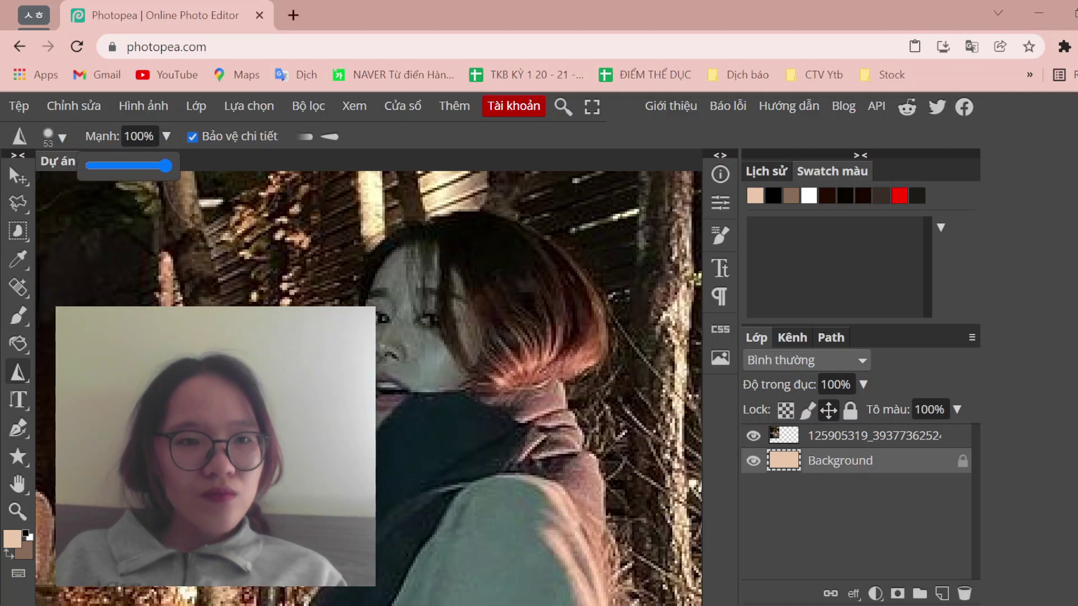
{"action": "left_click", "coordinate": [488, 352]}
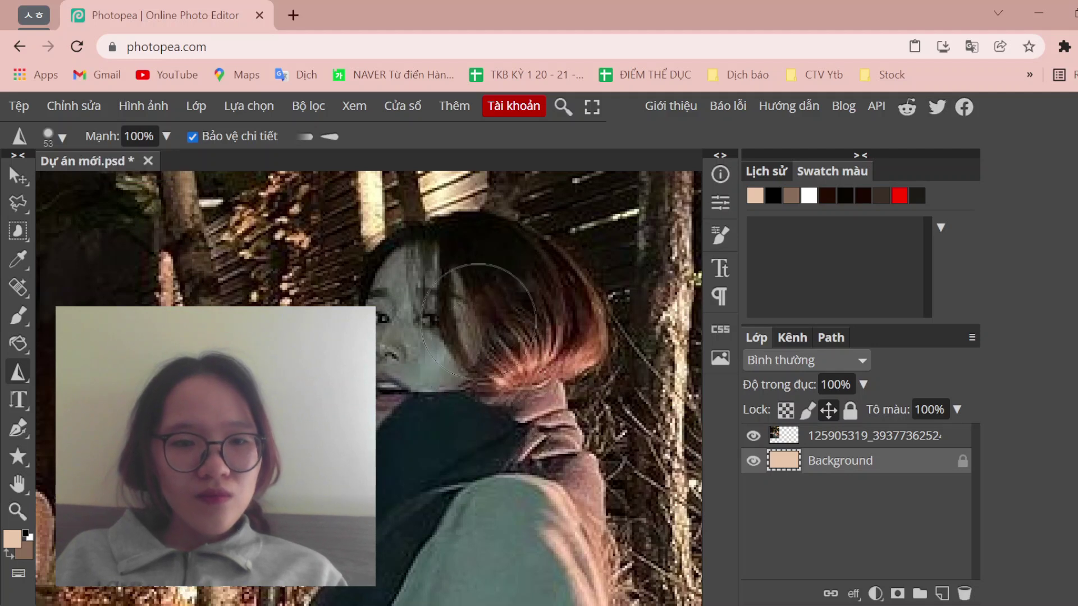
{"action": "mouse_move", "coordinate": [391, 330]}
{"action": "left_mouse_down"}
{"action": "mouse_move", "coordinate": [510, 343]}
{"action": "mouse_move", "coordinate": [346, 306]}
{"action": "left_mouse_up"}
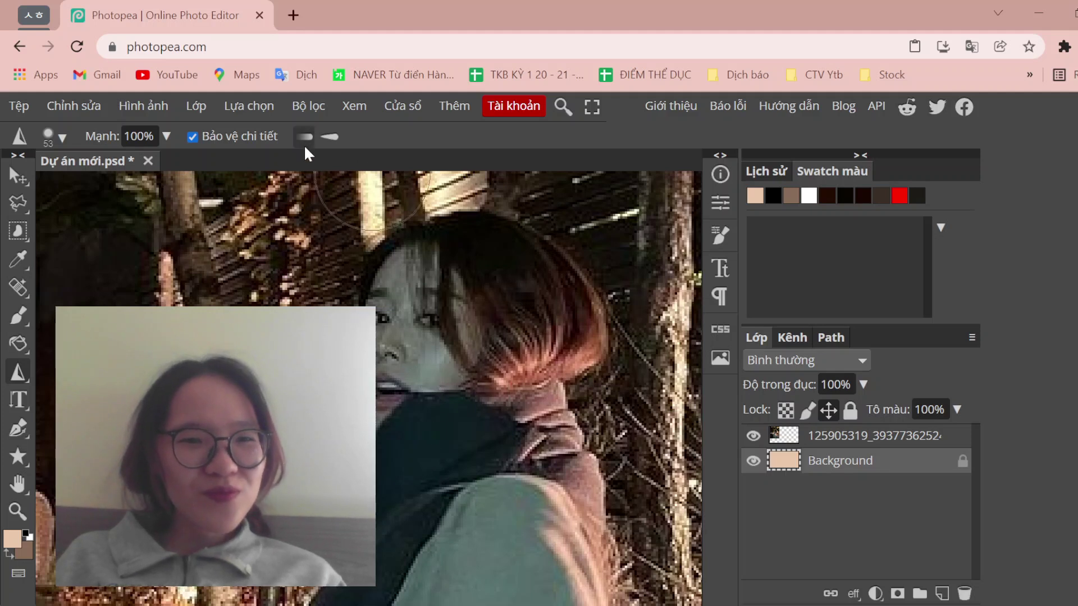
{"action": "left_click", "coordinate": [304, 142]}
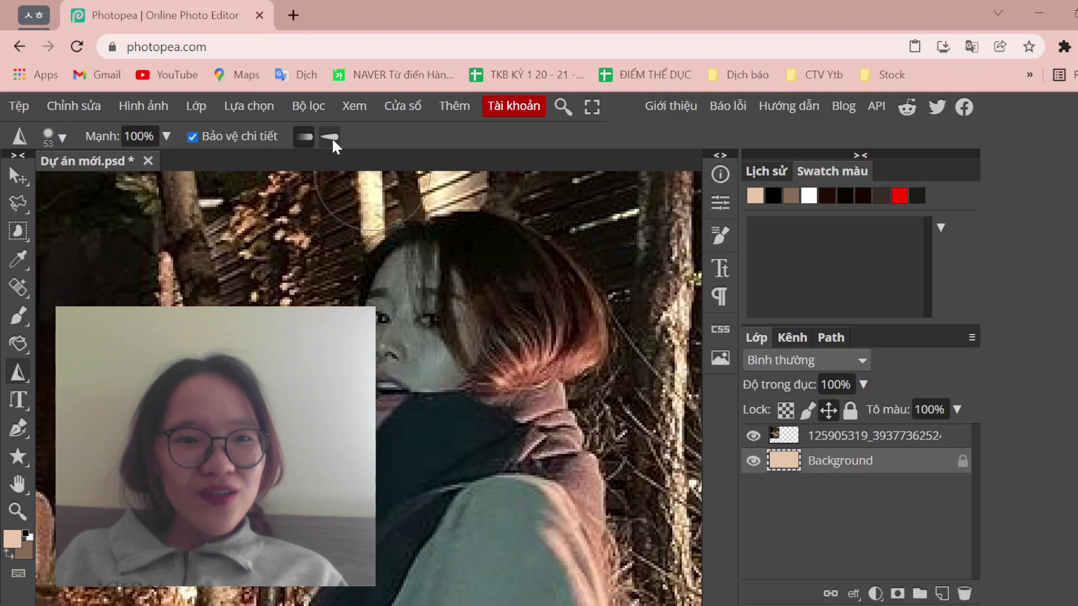
{"action": "key", "text": "ctrl+0"}
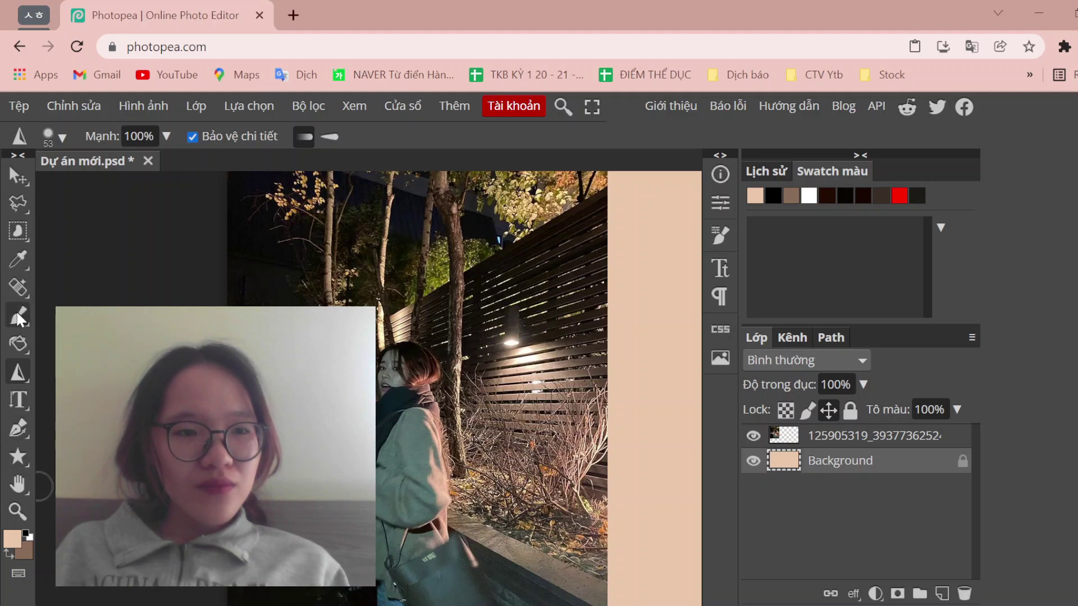
{"action": "left_click", "coordinate": [18, 263]}
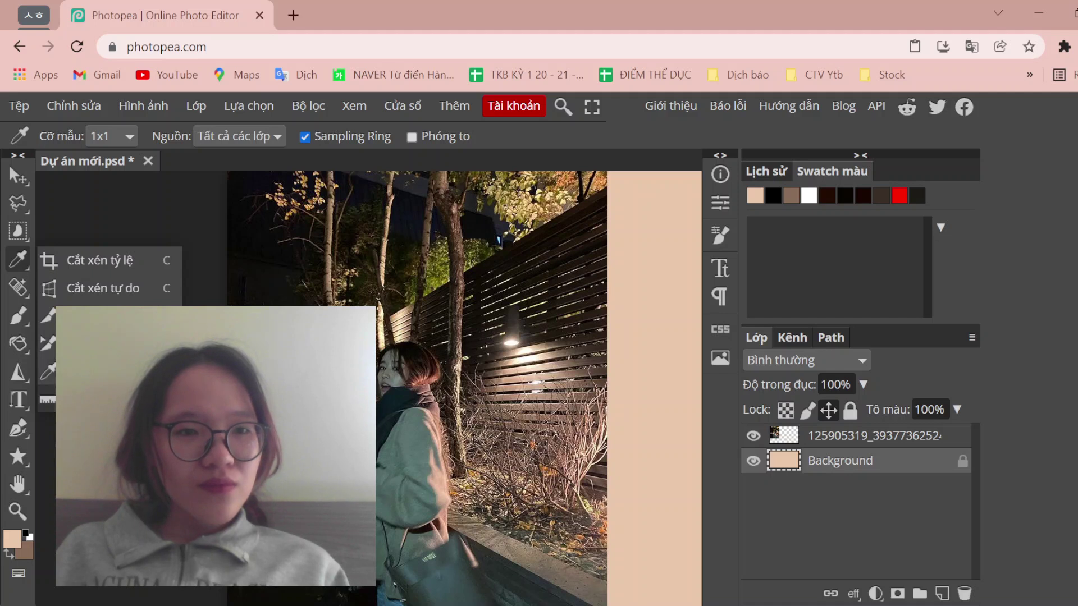
{"action": "left_click", "coordinate": [48, 399]}
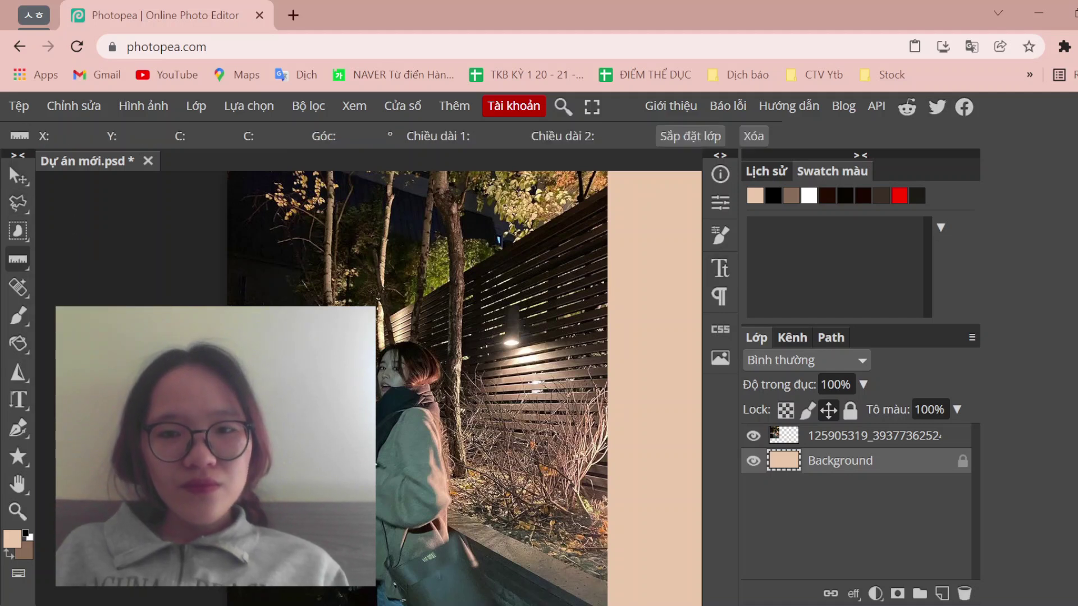
{"action": "left_click", "coordinate": [22, 489]}
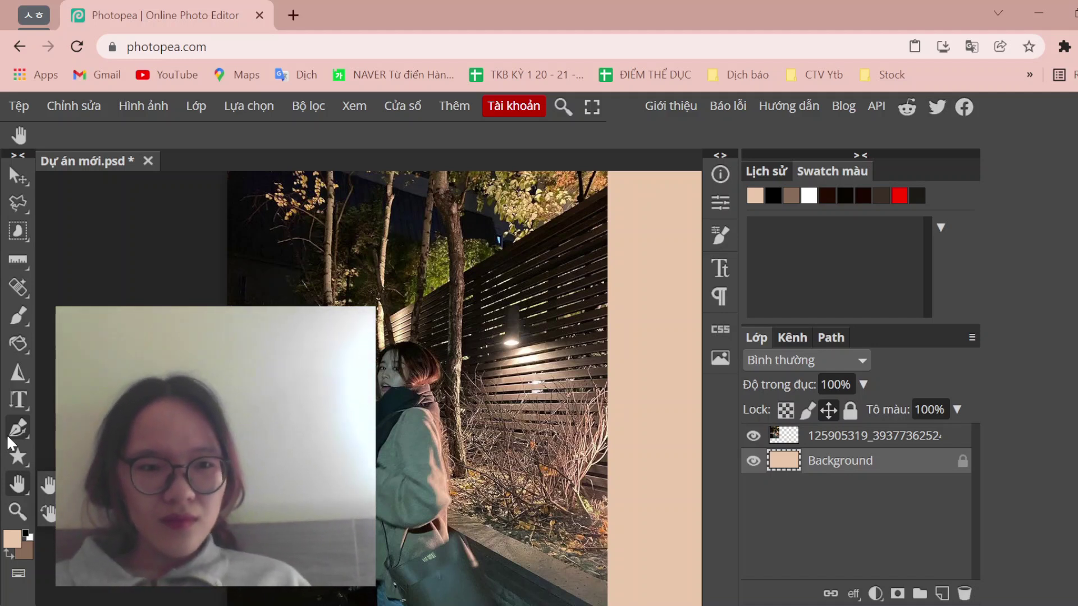
{"action": "left_click", "coordinate": [19, 259]}
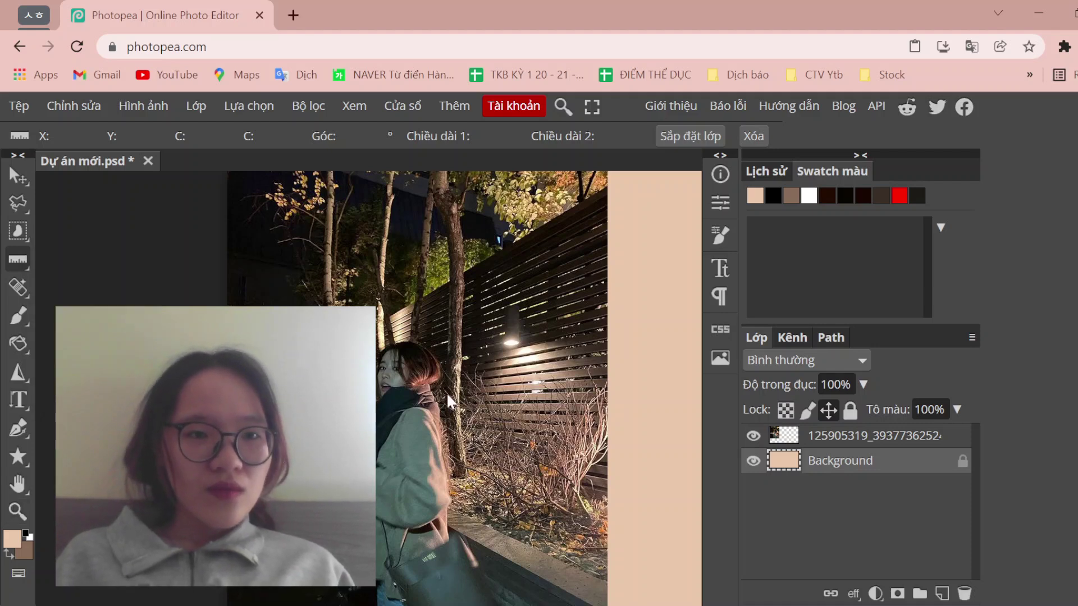
{"action": "scroll", "coordinate": [446, 392], "scroll_direction": "down", "scroll_amount": 3}
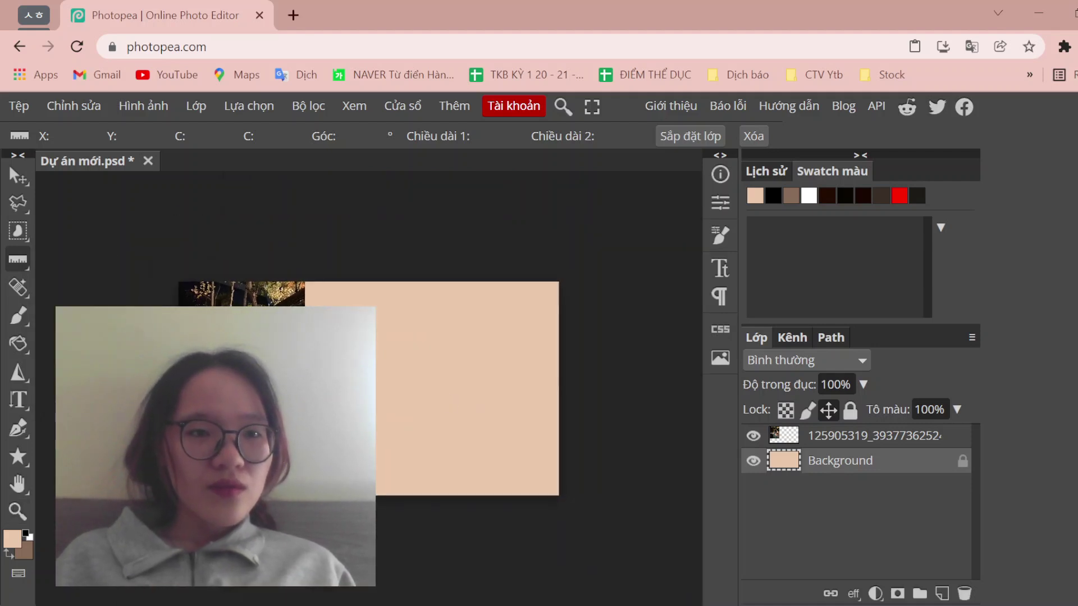
- Discard the street portrait document and load the pink-lit portrait photo from disk
{"action": "left_click", "coordinate": [149, 161]}
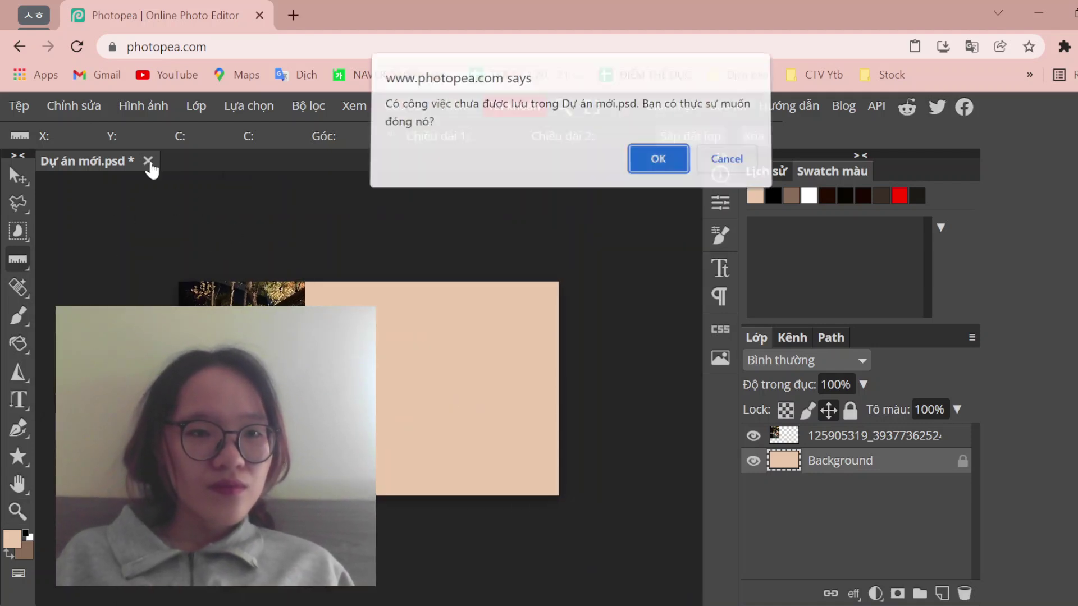
{"action": "left_click", "coordinate": [668, 167]}
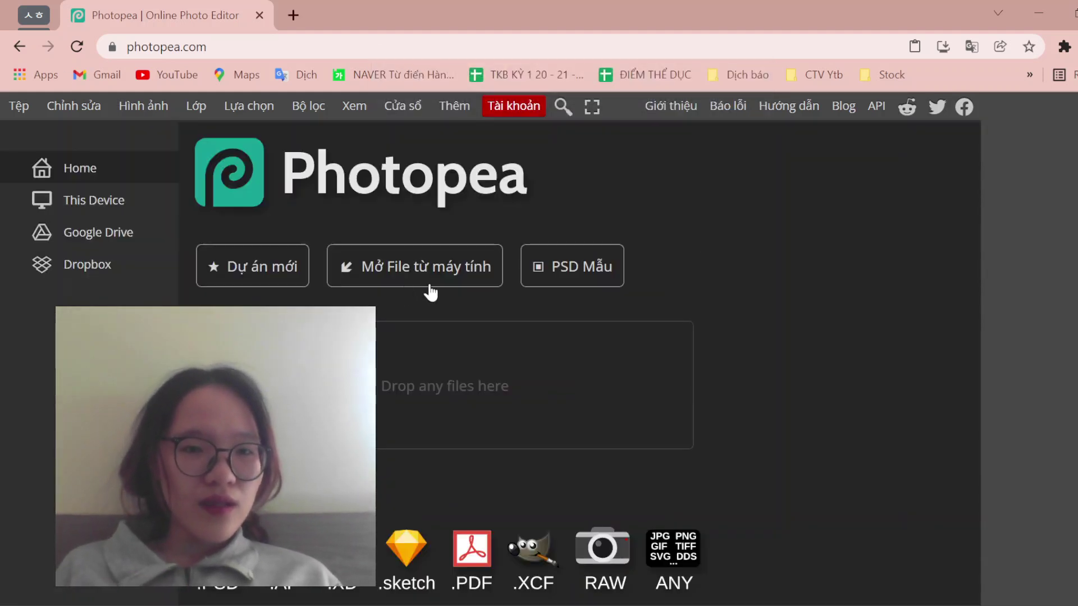
{"action": "left_click", "coordinate": [450, 269]}
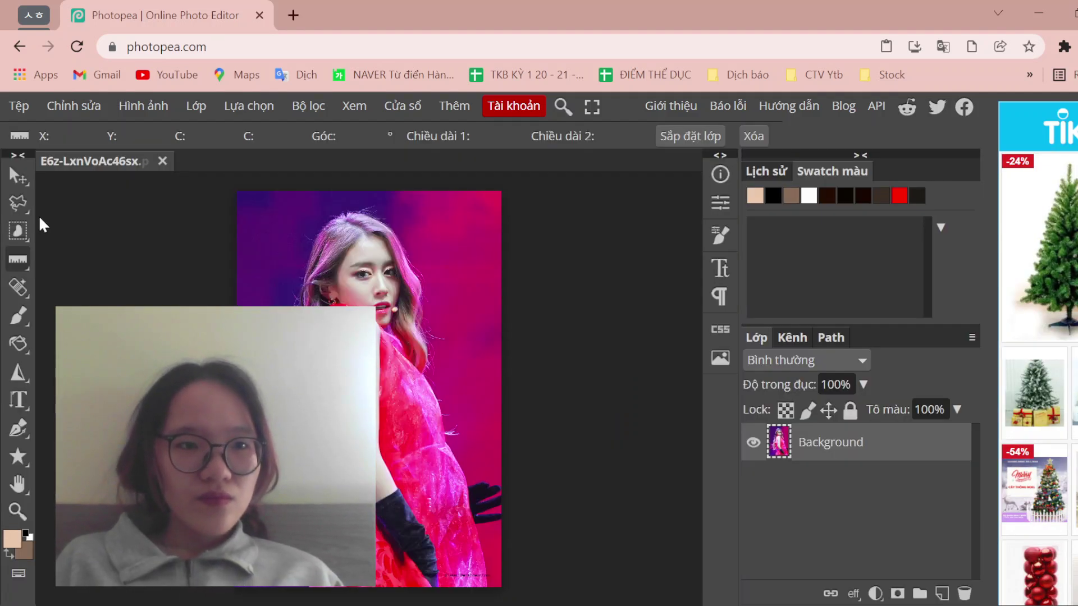
- Activate the Move tool, then the Custom Shape tool
{"action": "left_click", "coordinate": [21, 181]}
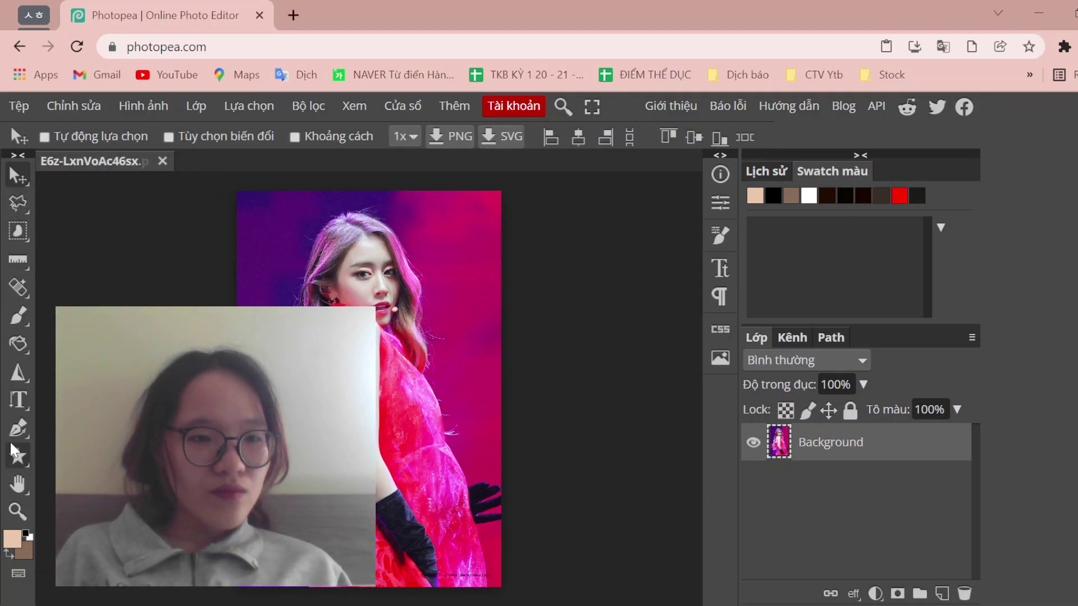
{"action": "left_click", "coordinate": [18, 458]}
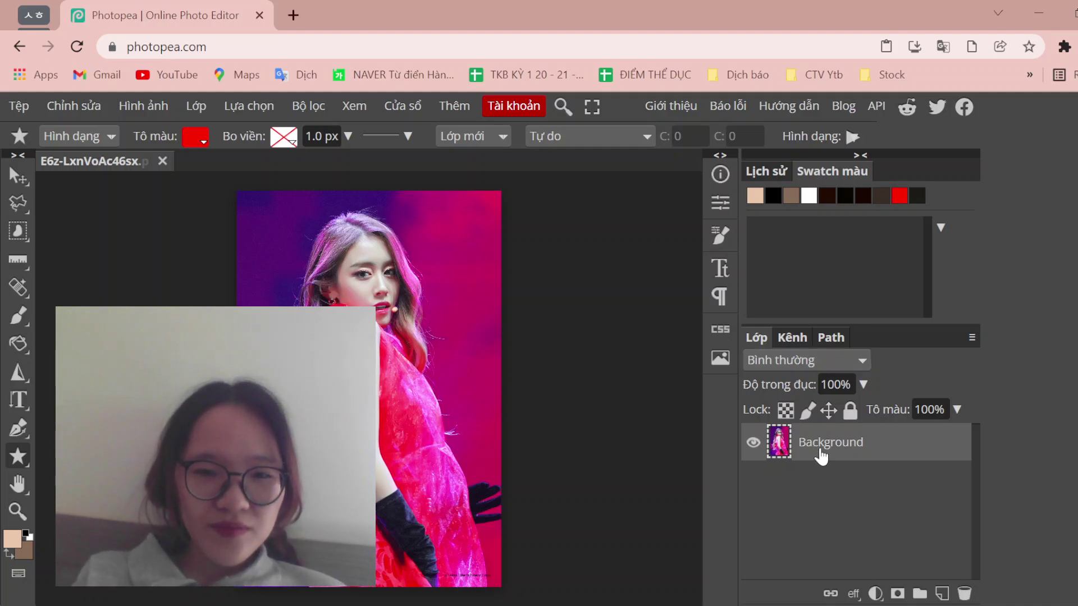
- Duplicate Background into Layer 1, set it to Lighten, and dismiss the custom shape dialog
{"action": "key", "text": "ctrl+j"}
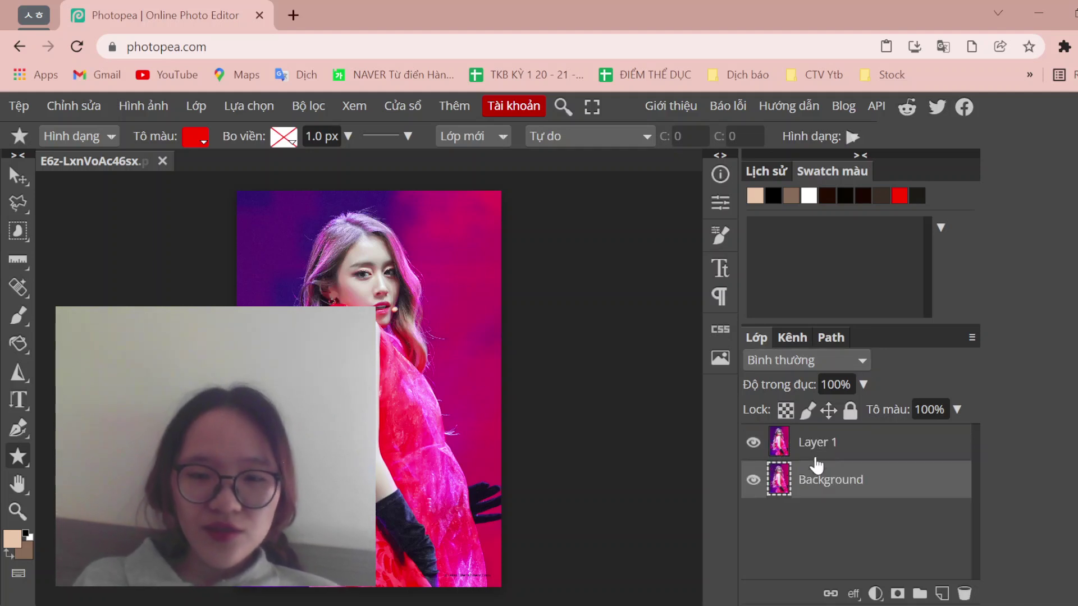
{"action": "left_click", "coordinate": [808, 442]}
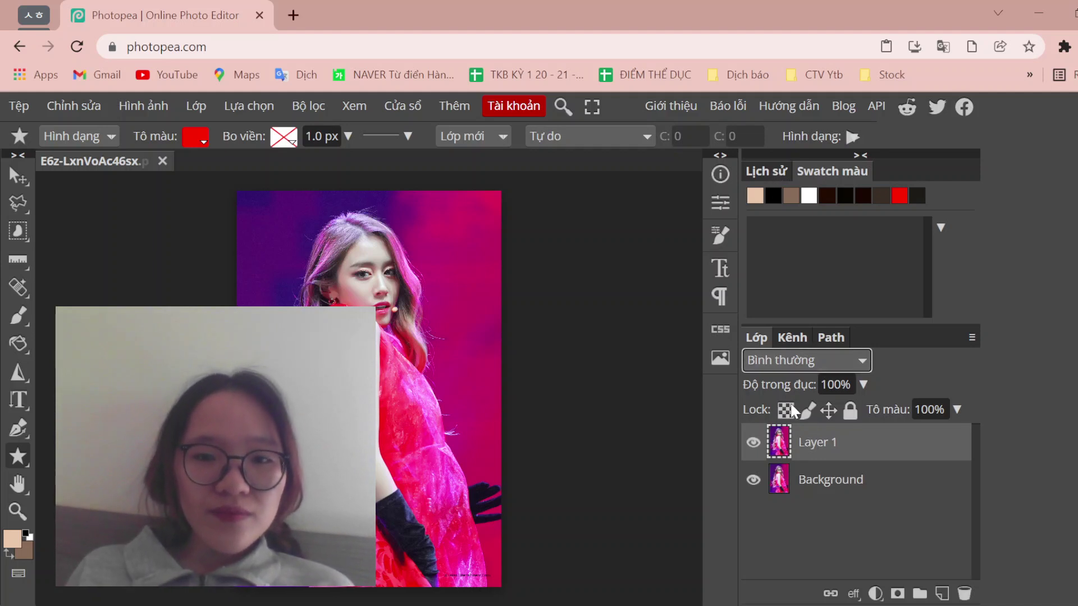
{"action": "key", "text": "shift+alt+g"}
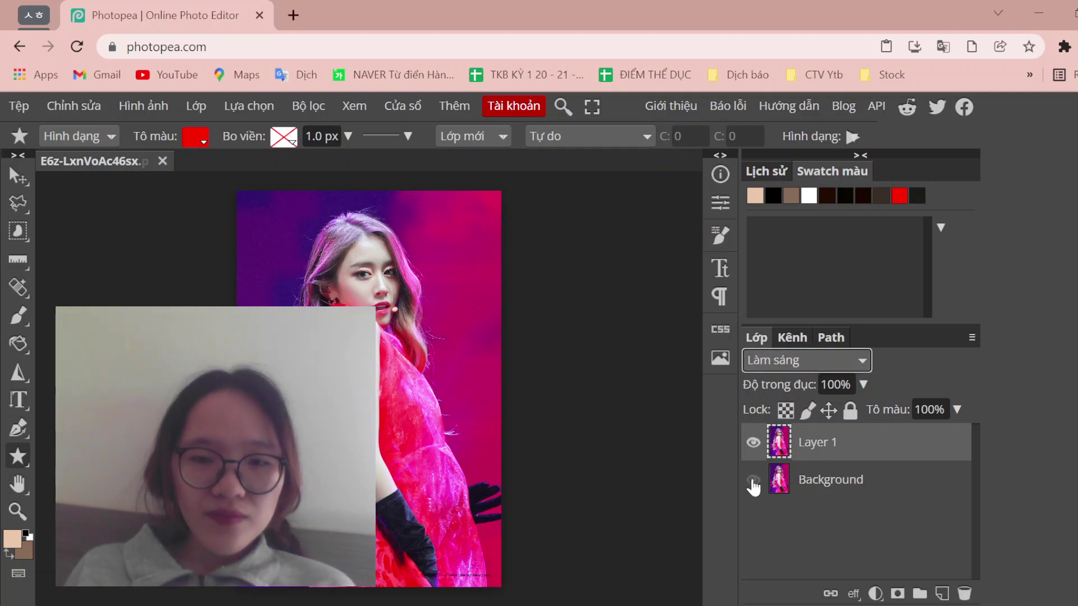
{"action": "left_click", "coordinate": [817, 484]}
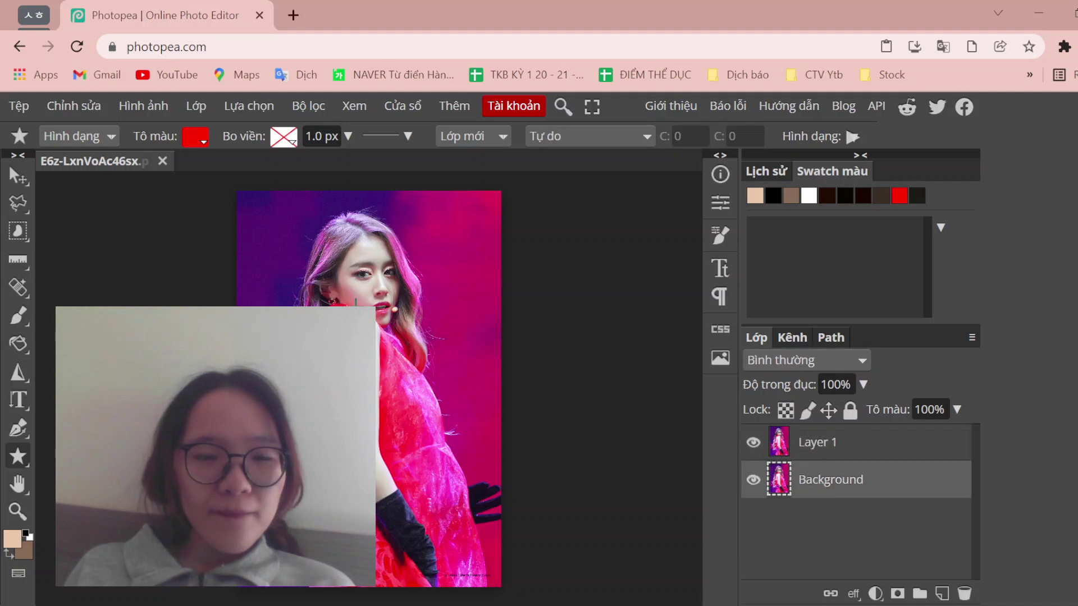
{"action": "left_click", "coordinate": [355, 304]}
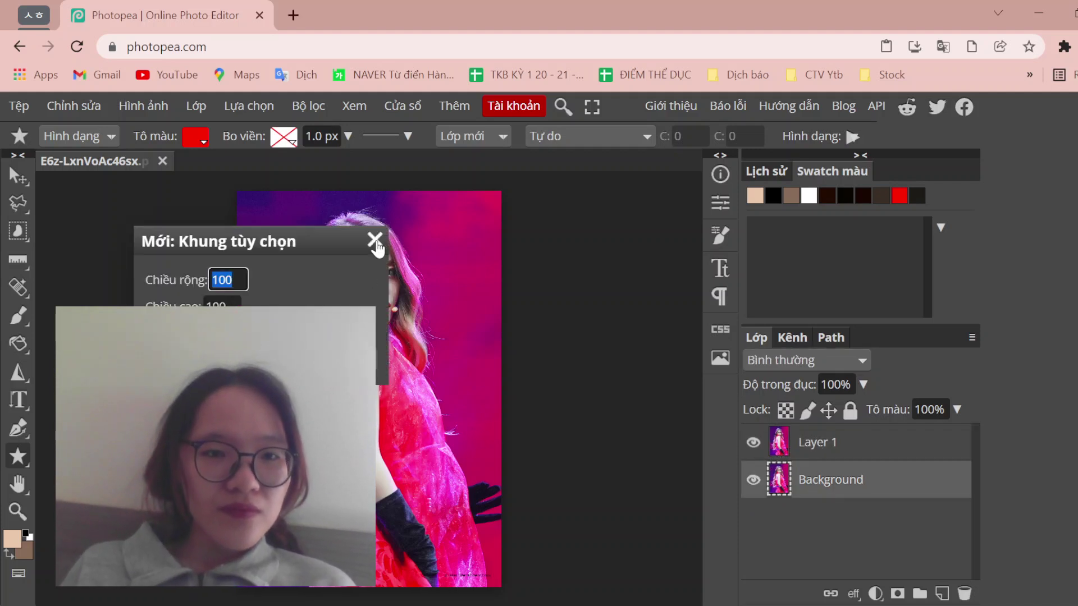
{"action": "left_click", "coordinate": [375, 241]}
{"action": "left_click", "coordinate": [60, 232]}
{"action": "left_click", "coordinate": [15, 178]}
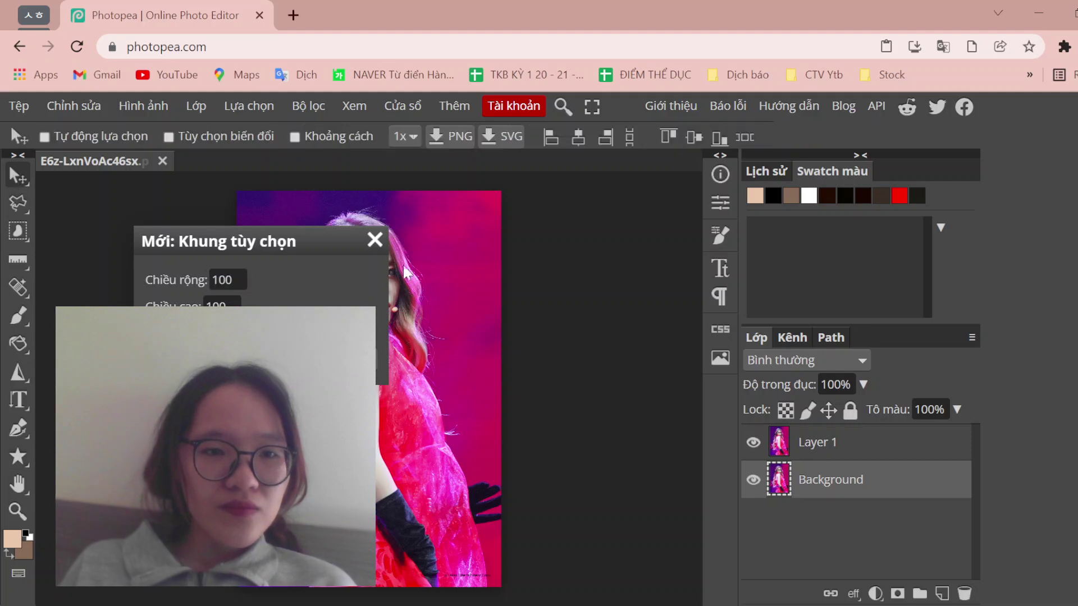
{"action": "left_click", "coordinate": [372, 241]}
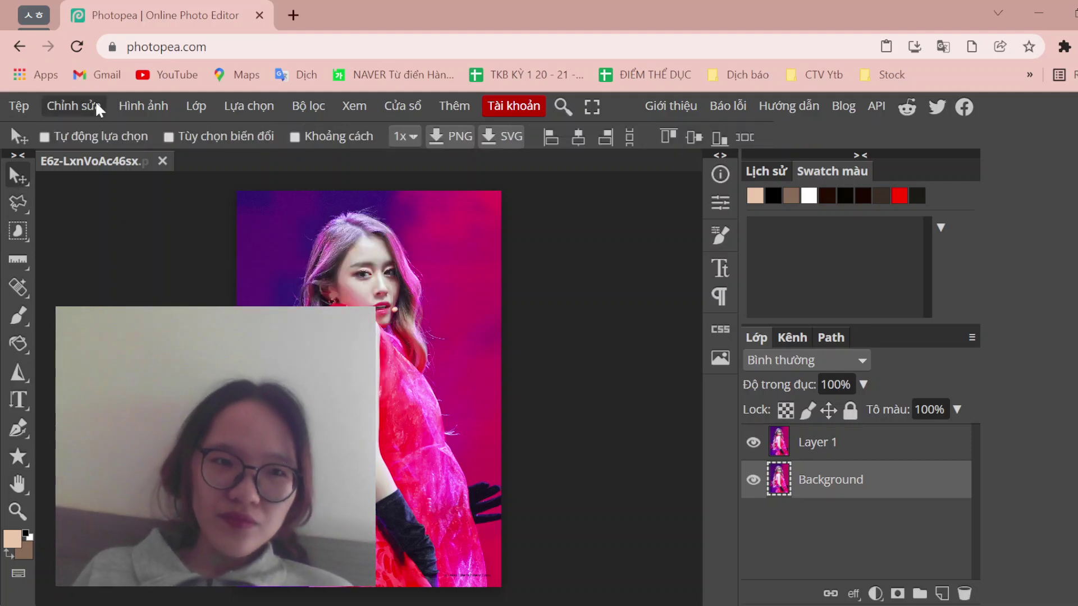
- Lower Layer 1 to 40% opacity and drag it right on the canvas
{"action": "left_click", "coordinate": [844, 441]}
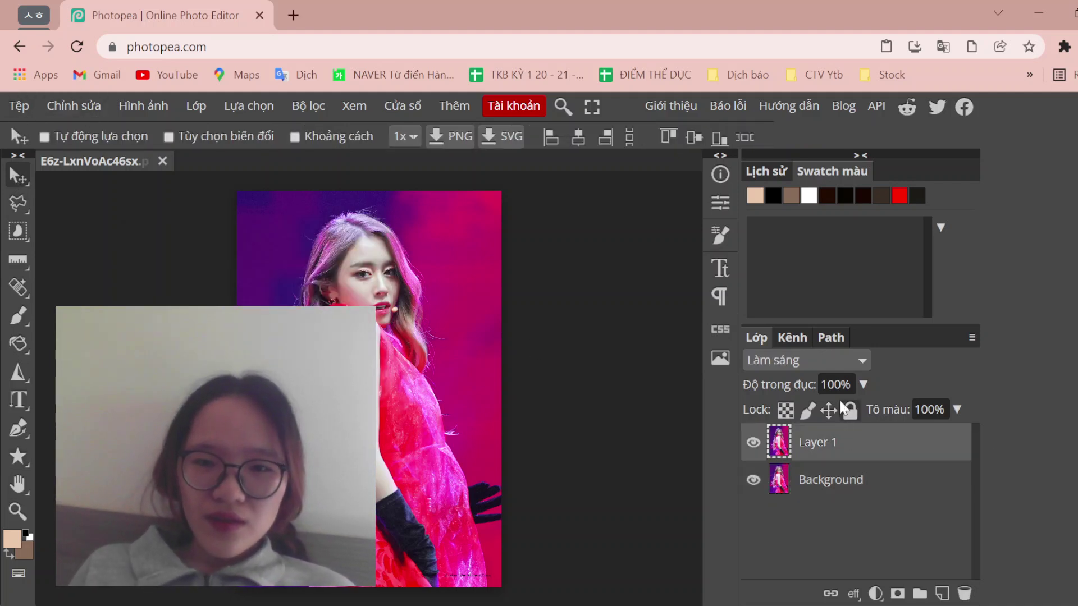
{"action": "left_click", "coordinate": [844, 365]}
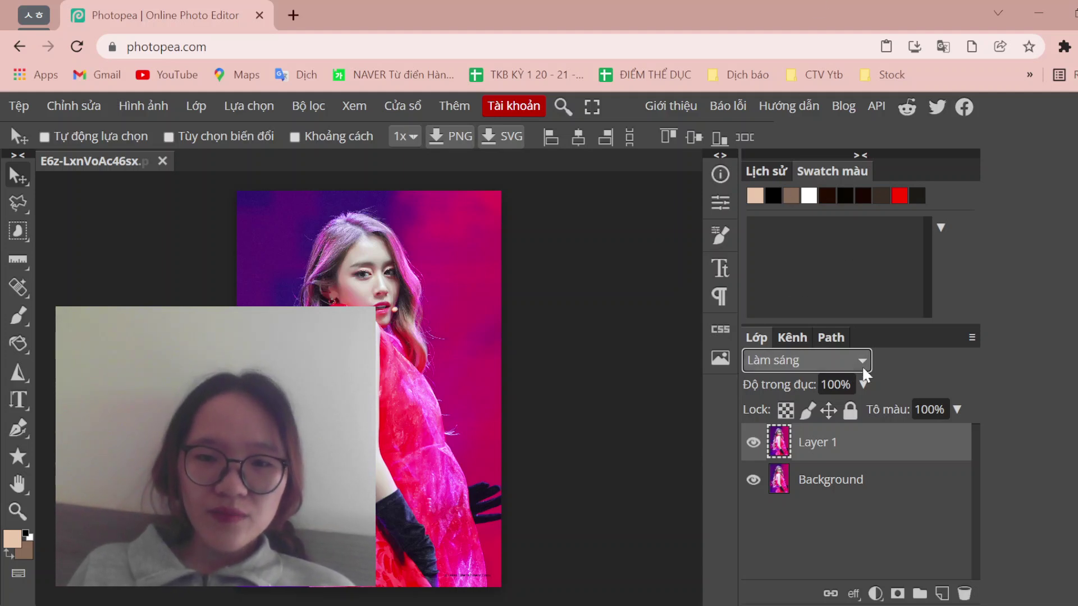
{"action": "left_click", "coordinate": [867, 385]}
{"action": "left_click", "coordinate": [868, 386]}
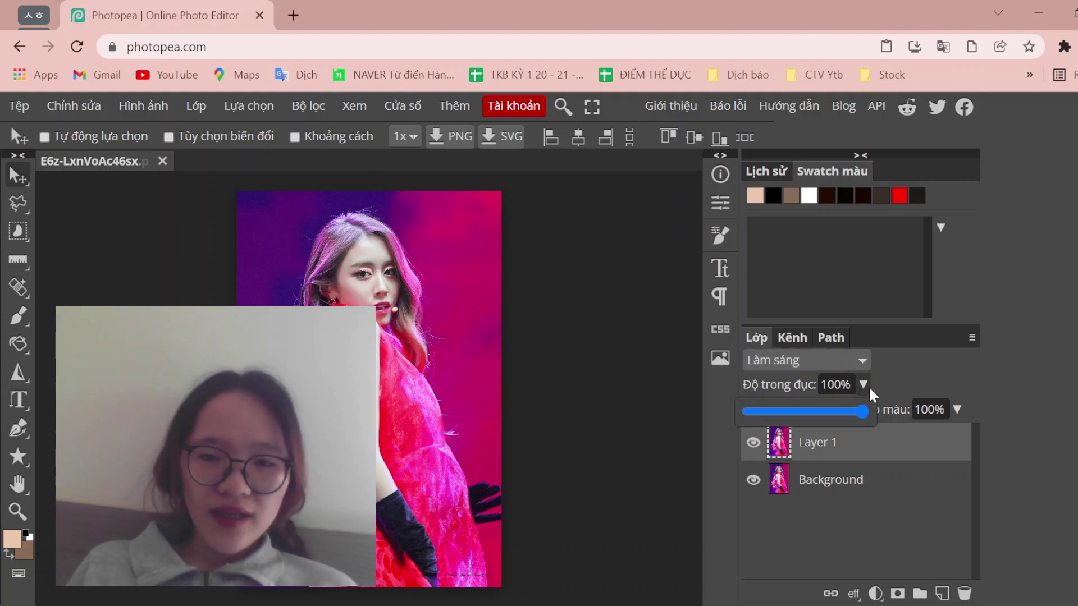
{"action": "left_click_drag", "start_coordinate": [817, 410], "coordinate": [793, 411]}
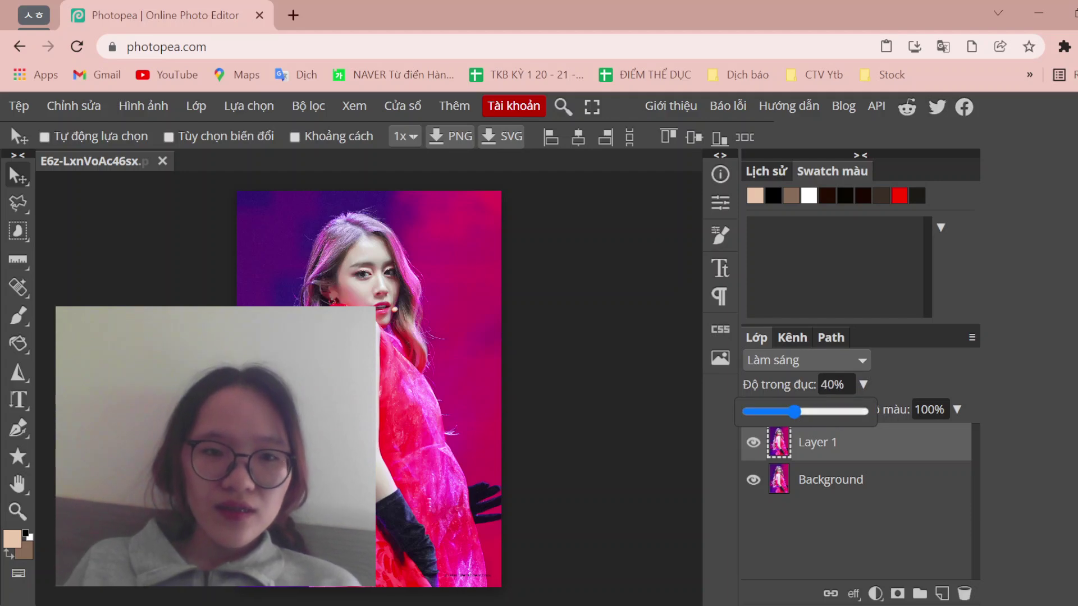
{"action": "left_click_drag", "start_coordinate": [326, 337], "coordinate": [439, 340]}
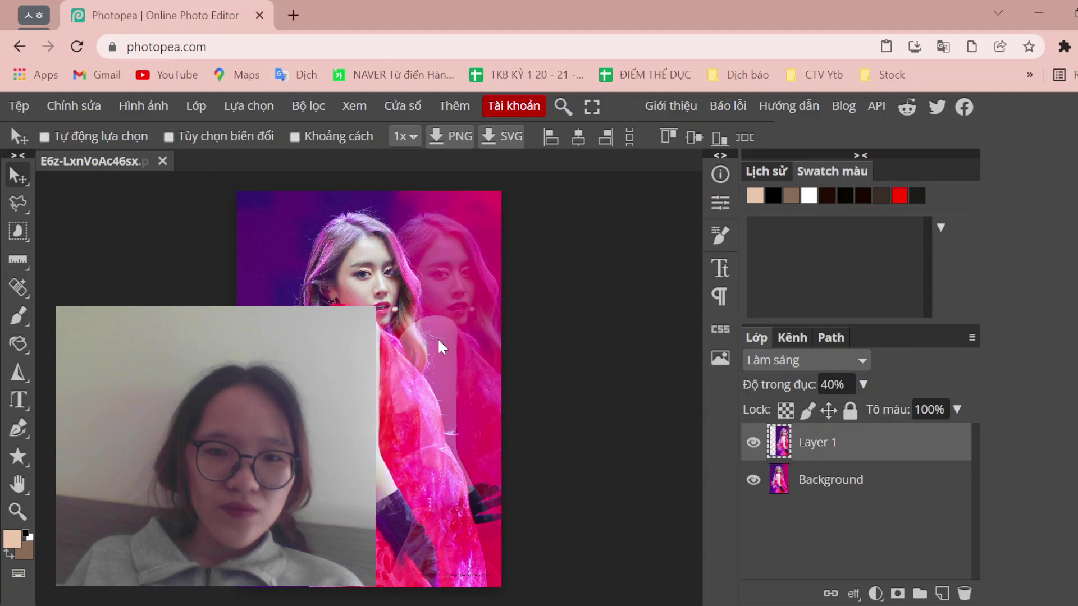
{"action": "left_click", "coordinate": [861, 362]}
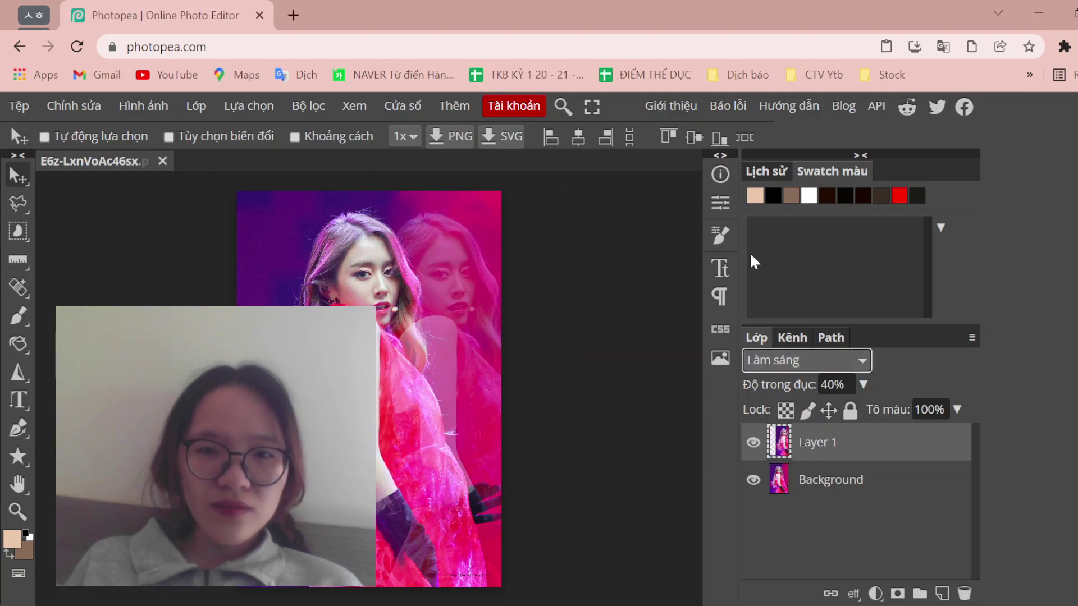
{"action": "key", "text": "Down"}
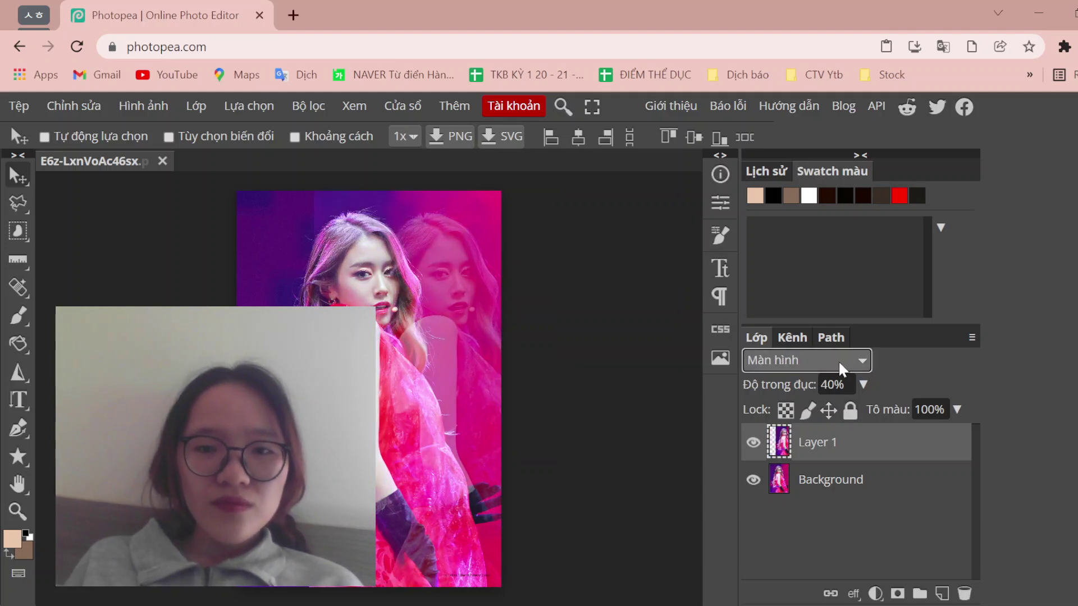
{"action": "key", "text": "Up"}
{"action": "key", "text": "Up"}
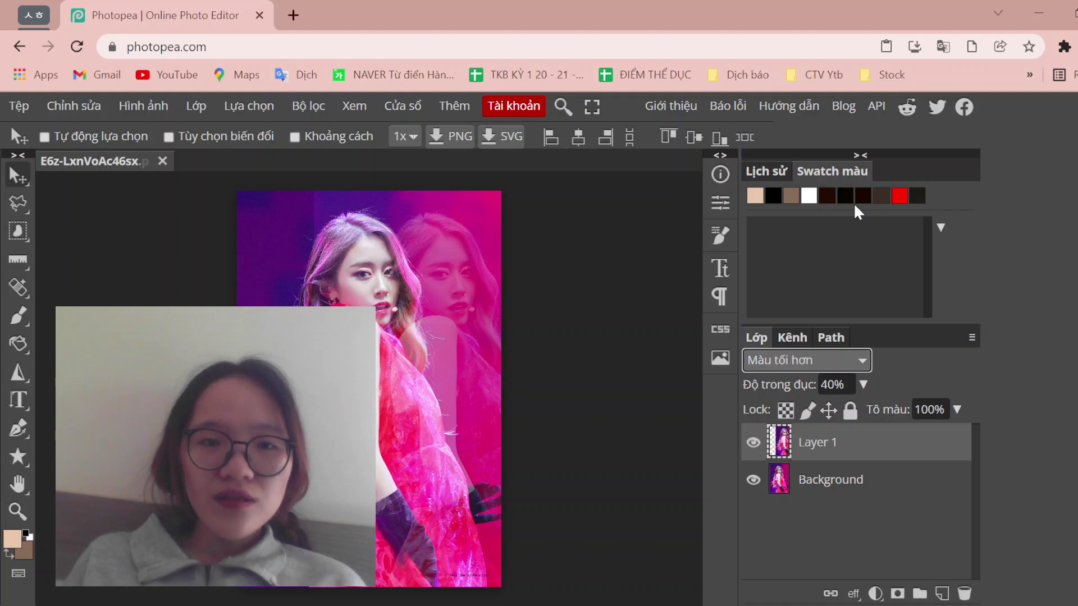
{"action": "key", "text": "Up"}
{"action": "key", "text": "Up"}
{"action": "key", "text": "Up"}
{"action": "key", "text": "Up"}
{"action": "key", "text": "Up"}
{"action": "key", "text": "Up"}
{"action": "key", "text": "Down"}
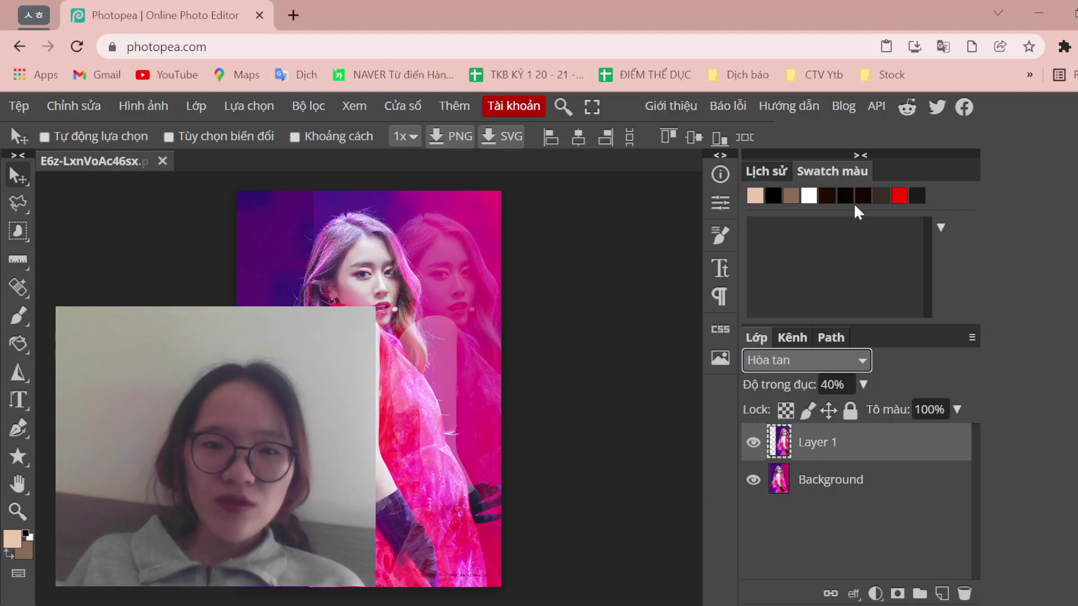
{"action": "key", "text": "Down"}
{"action": "key", "text": "Down"}
{"action": "key", "text": "Down"}
{"action": "key", "text": "Down"}
{"action": "key", "text": "Down"}
{"action": "key", "text": "Down"}
{"action": "key", "text": "Down"}
{"action": "key", "text": "Down"}
{"action": "key", "text": "Down"}
{"action": "key", "text": "Down"}
{"action": "key", "text": "Down"}
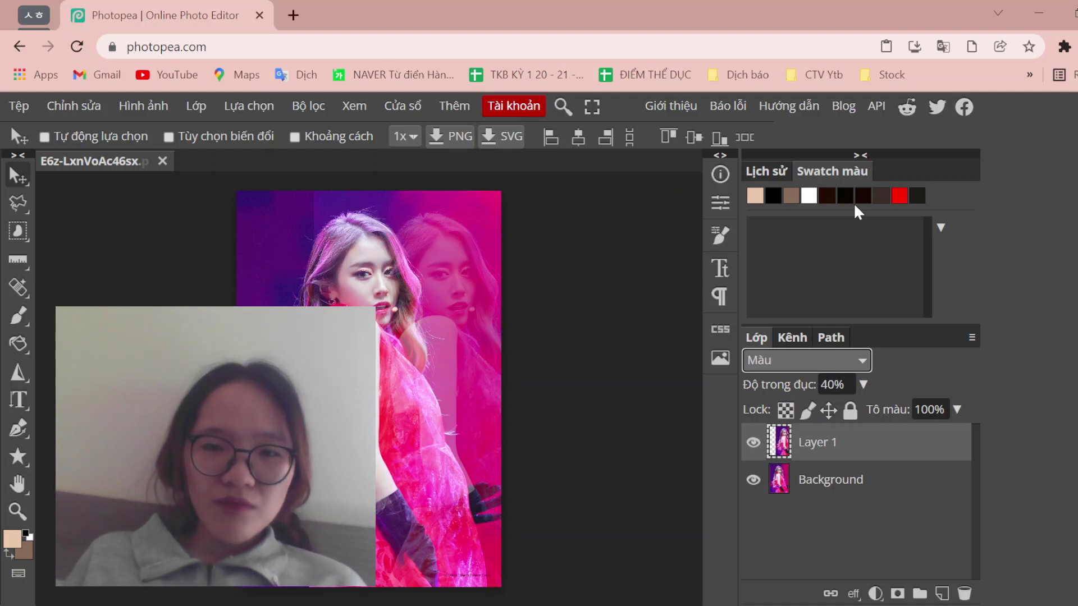
{"action": "key", "text": "Down"}
{"action": "key", "text": "Up"}
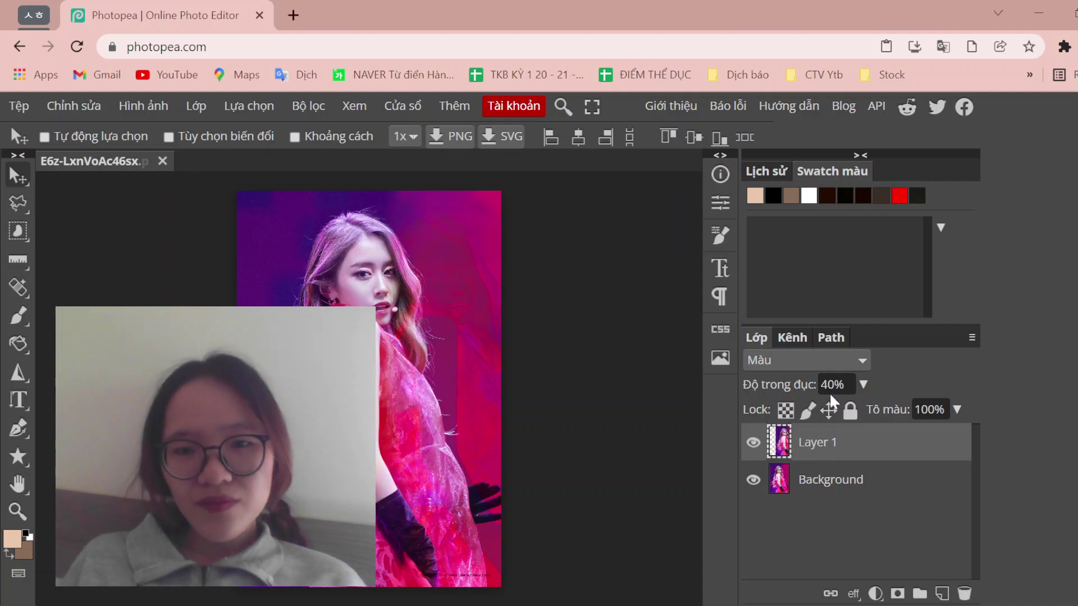
{"action": "scroll", "coordinate": [820, 362], "scroll_direction": "up", "scroll_amount": 1}
{"action": "scroll", "coordinate": [820, 362], "scroll_direction": "up", "scroll_amount": 2}
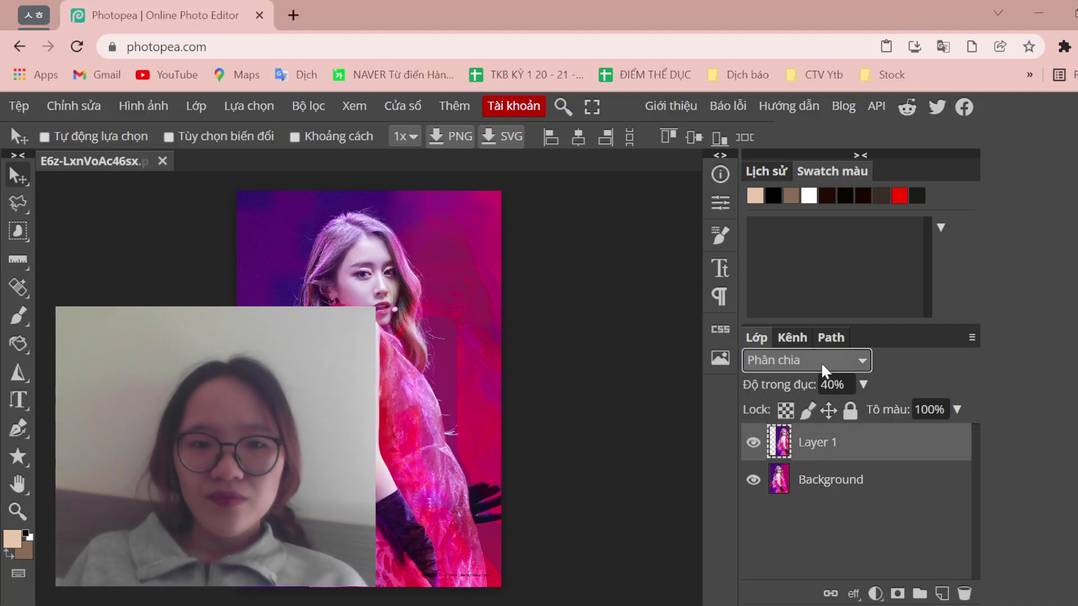
{"action": "scroll", "coordinate": [820, 362], "scroll_direction": "up", "scroll_amount": 2}
{"action": "scroll", "coordinate": [820, 362], "scroll_direction": "up", "scroll_amount": 4}
{"action": "scroll", "coordinate": [820, 362], "scroll_direction": "up", "scroll_amount": 10}
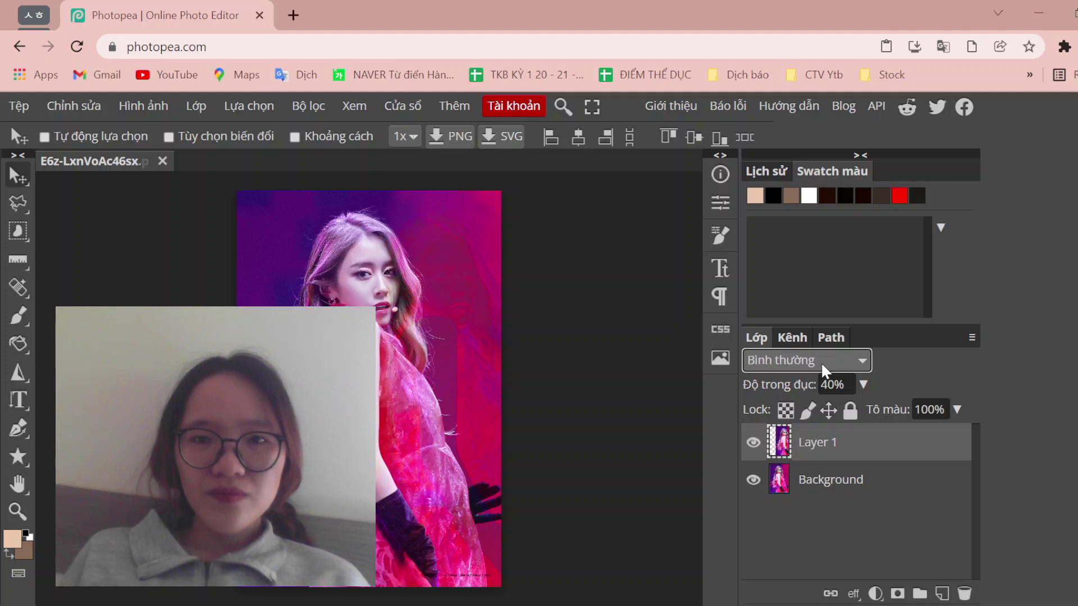
{"action": "scroll", "coordinate": [821, 362], "scroll_direction": "down", "scroll_amount": 2}
{"action": "scroll", "coordinate": [821, 362], "scroll_direction": "down", "scroll_amount": 4}
{"action": "scroll", "coordinate": [821, 362], "scroll_direction": "down", "scroll_amount": 2}
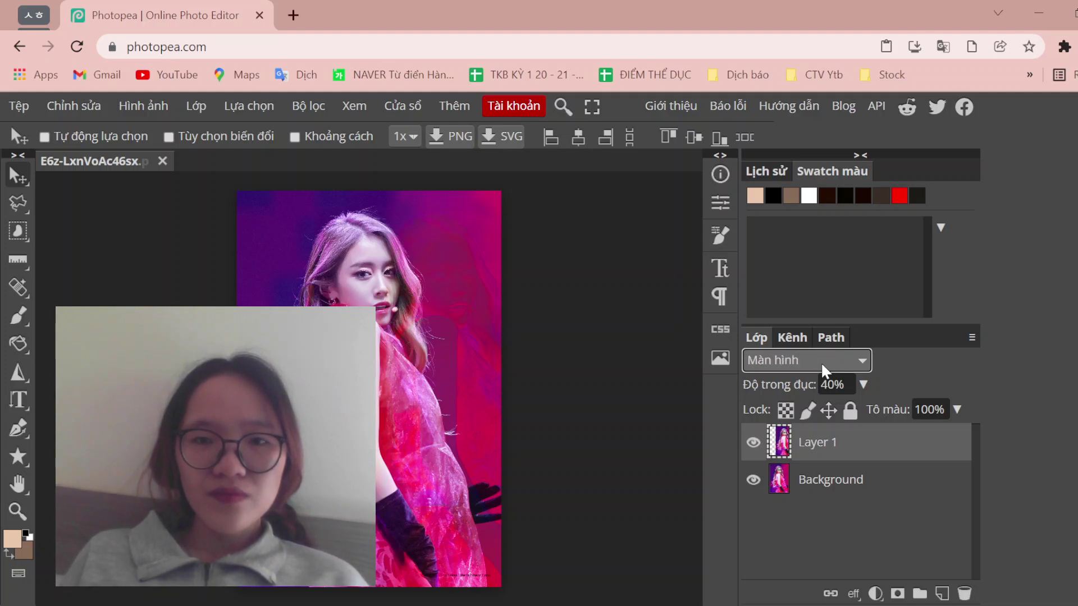
{"action": "scroll", "coordinate": [820, 362], "scroll_direction": "up", "scroll_amount": 1}
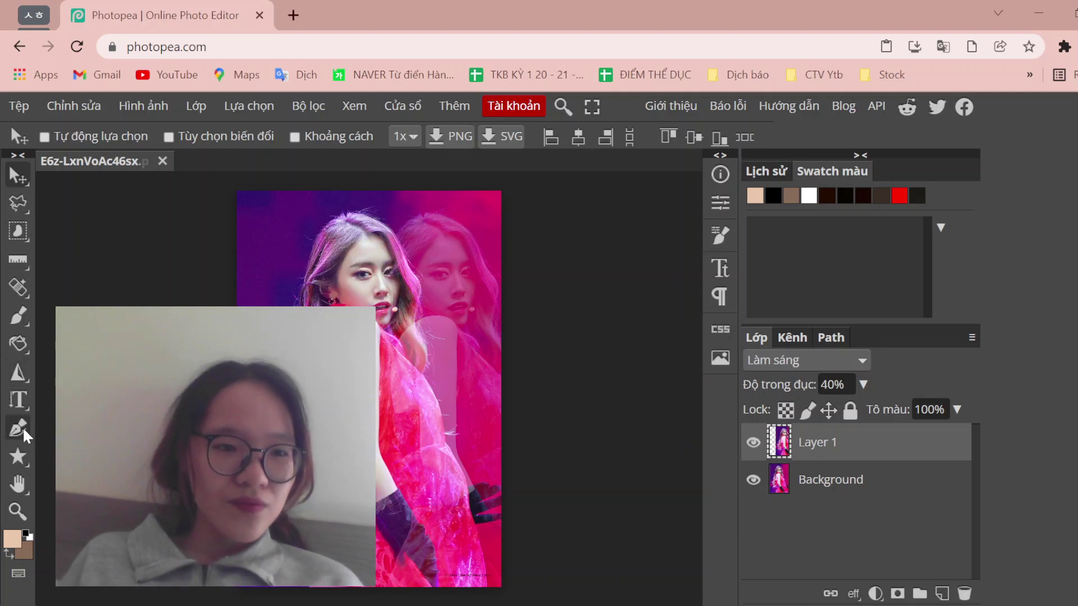
- Switch to the Smudge tool at 50% and smudge the skin around both eyes
{"action": "left_click", "coordinate": [18, 371]}
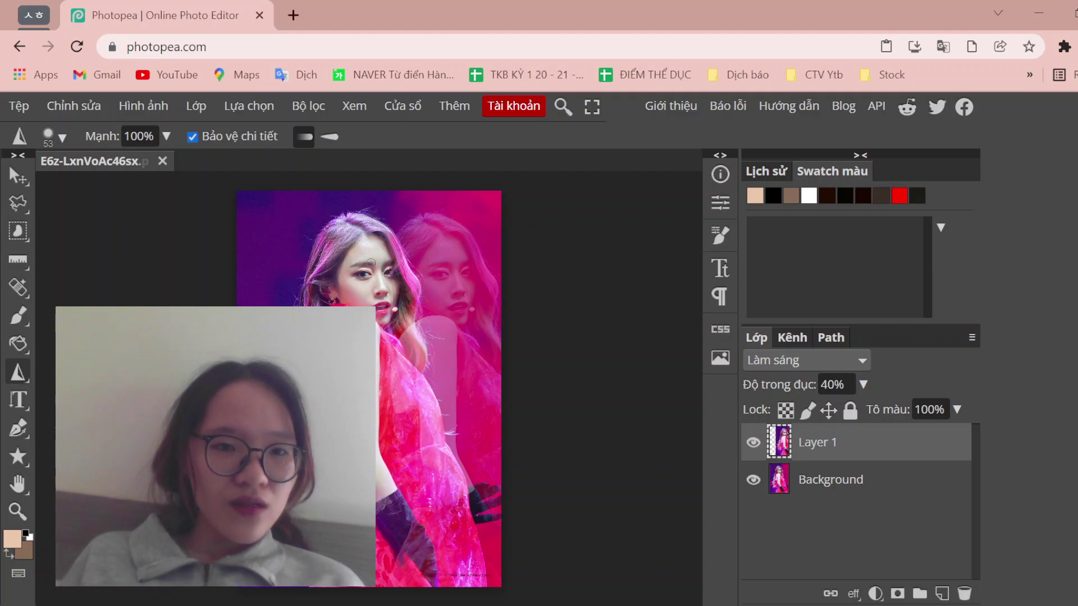
{"action": "scroll", "coordinate": [371, 263], "scroll_direction": "up", "scroll_amount": 5}
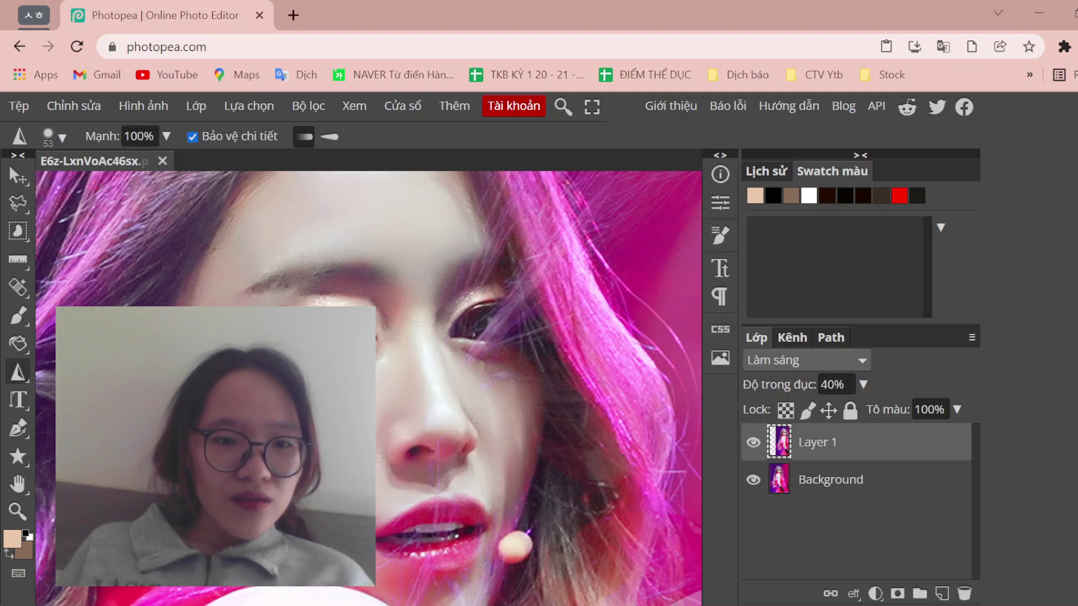
{"action": "right_click", "coordinate": [16, 376]}
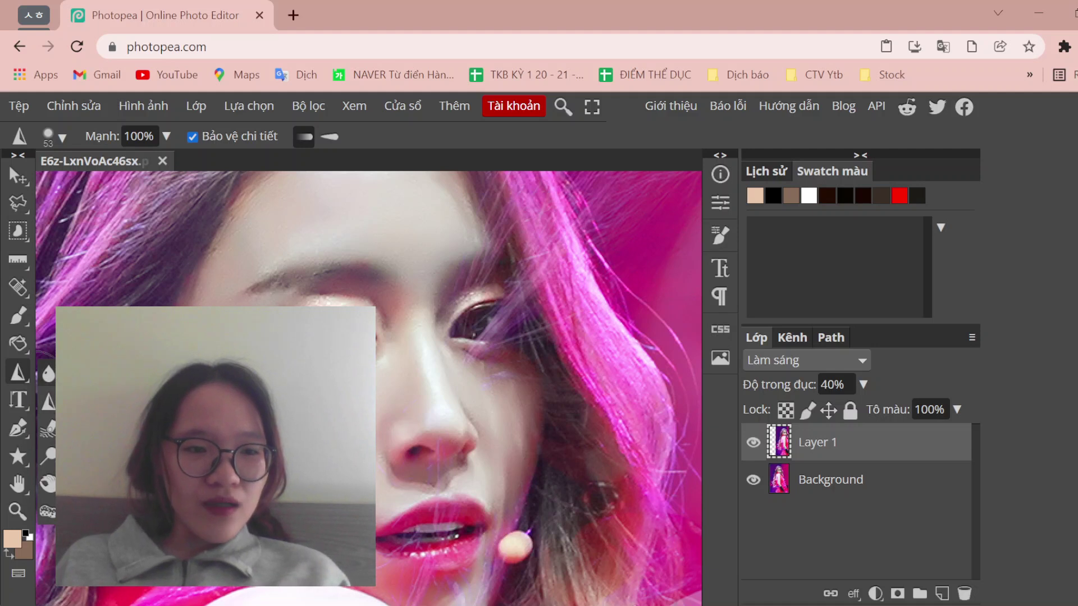
{"action": "left_click", "coordinate": [48, 429]}
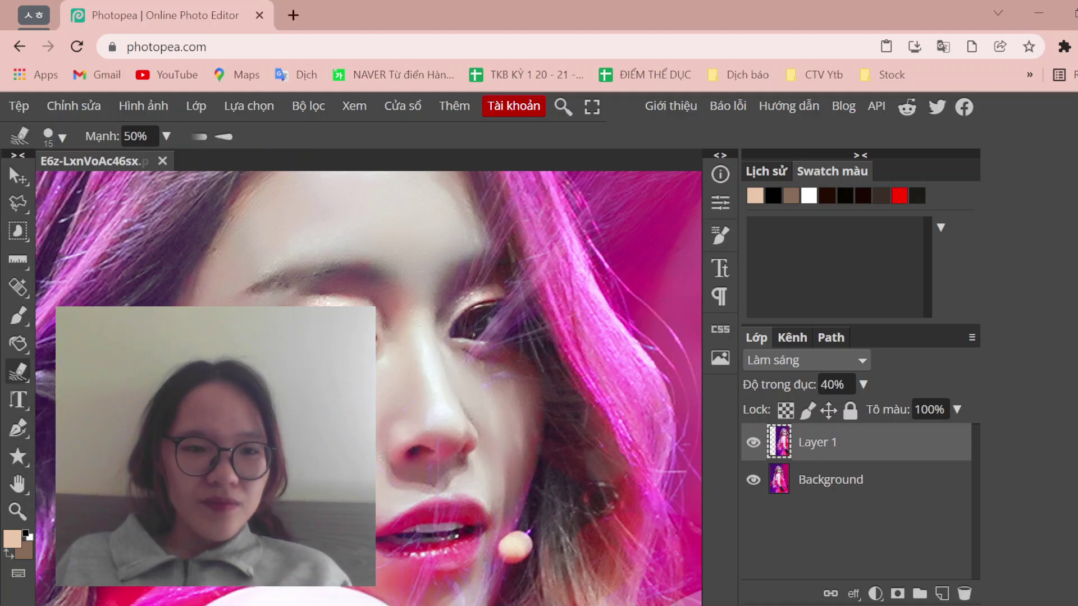
{"action": "mouse_move", "coordinate": [533, 324]}
{"action": "left_mouse_down"}
{"action": "mouse_move", "coordinate": [484, 326]}
{"action": "mouse_move", "coordinate": [539, 284]}
{"action": "left_mouse_up"}
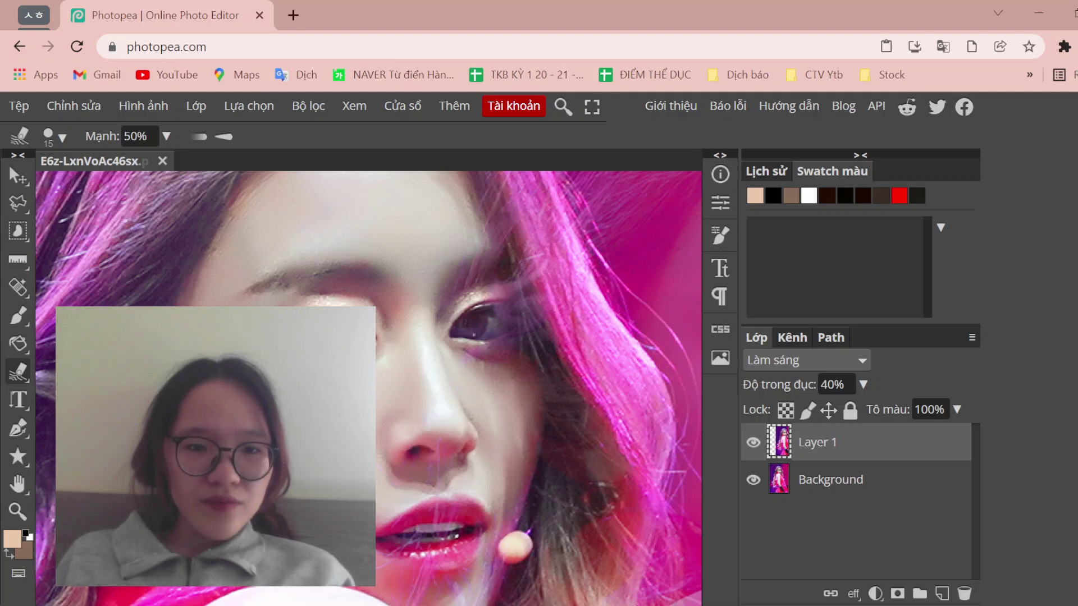
{"action": "scroll", "coordinate": [421, 393], "scroll_direction": "down", "scroll_amount": 1}
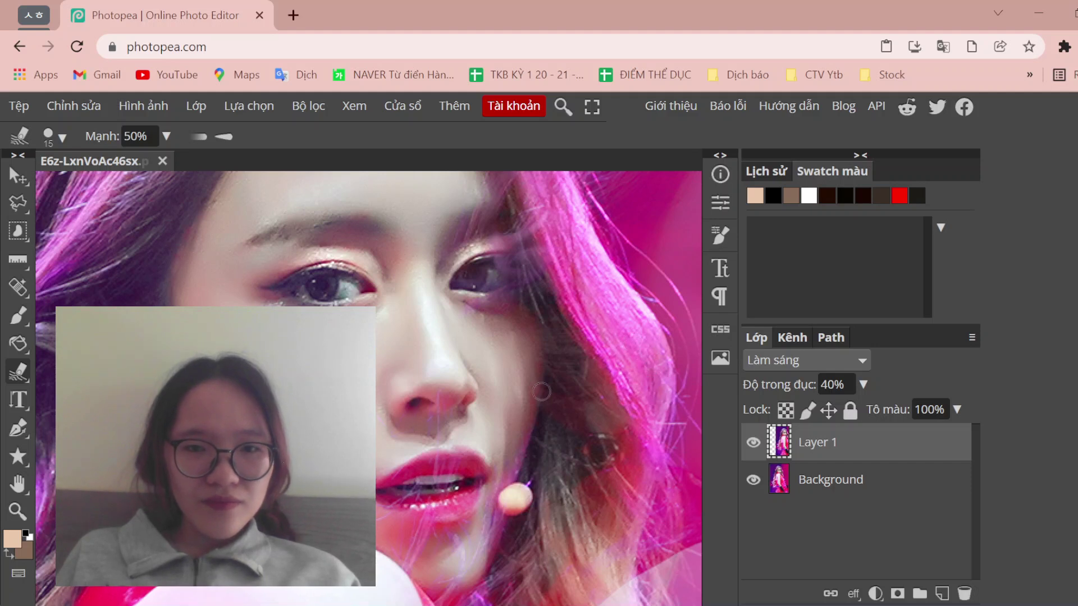
{"action": "left_click_drag", "start_coordinate": [541, 256], "coordinate": [481, 272]}
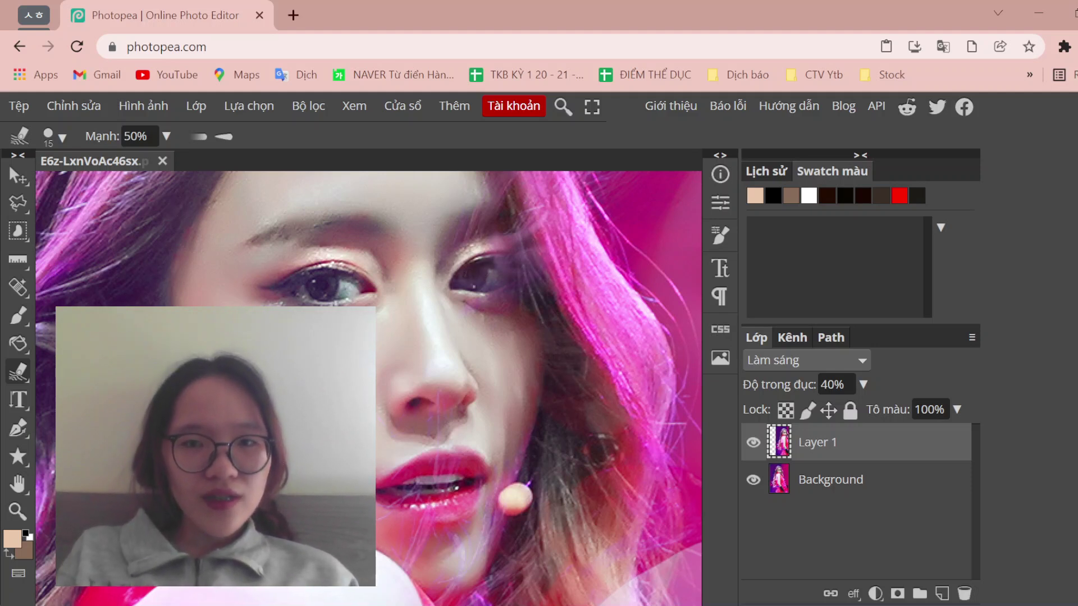
- Step back in History to the layer-opacity change, undoing Layer 1's sideways move
{"action": "left_click", "coordinate": [762, 171]}
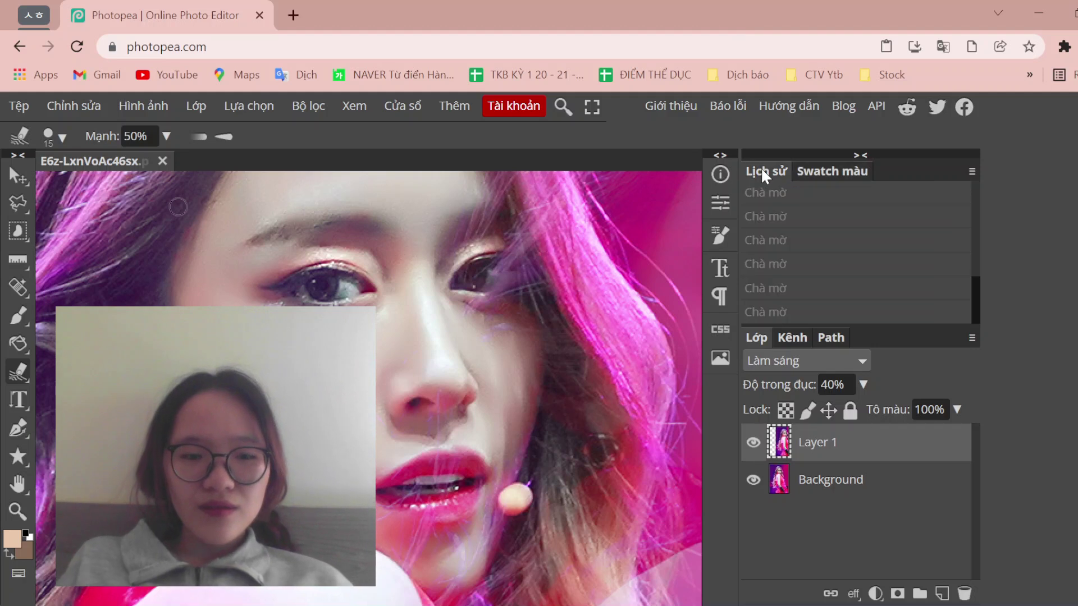
{"action": "key", "text": "ctrl+z"}
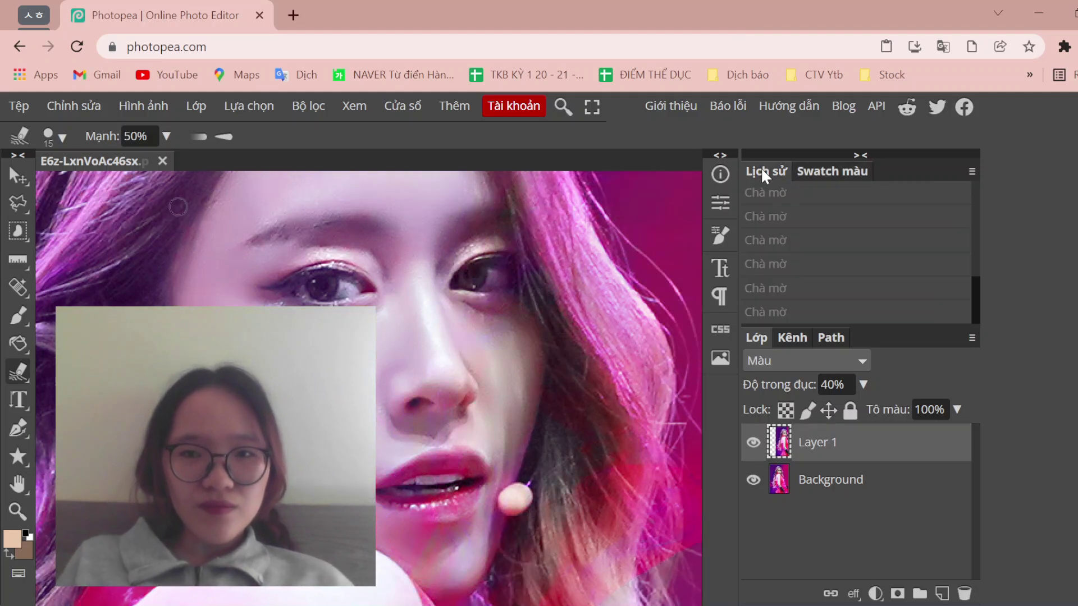
{"action": "scroll", "coordinate": [899, 223], "scroll_direction": "up", "scroll_amount": 3}
{"action": "scroll", "coordinate": [899, 223], "scroll_direction": "up", "scroll_amount": 1}
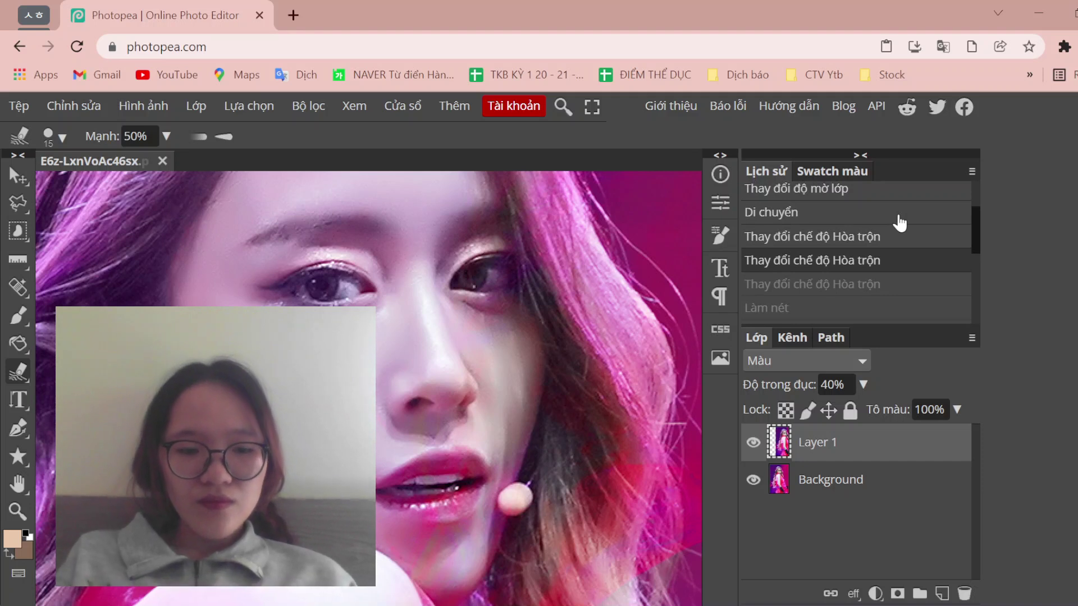
{"action": "key", "text": "ctrl+shift+z"}
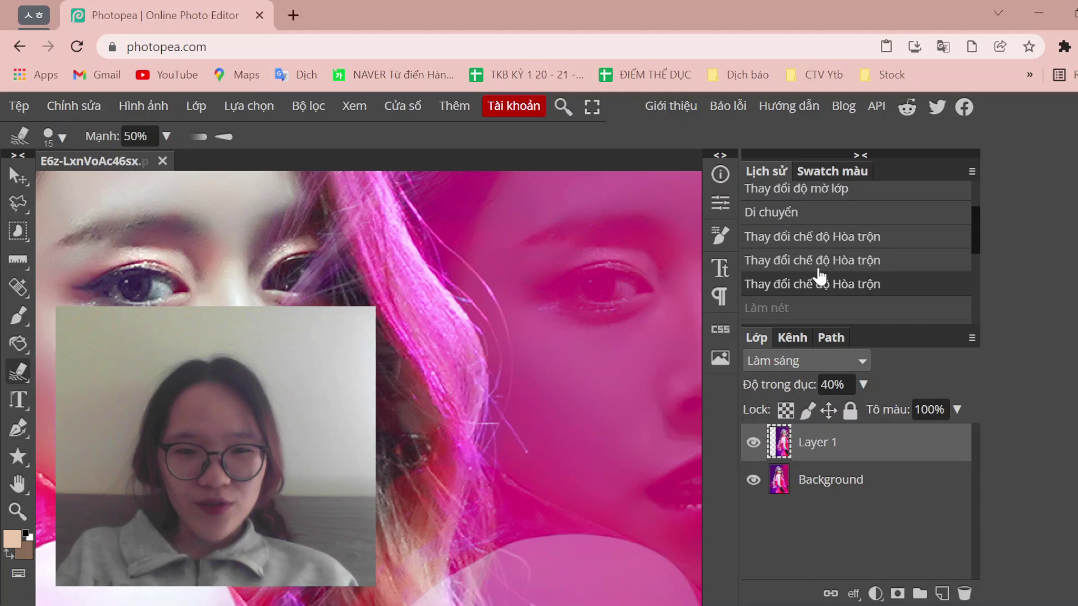
{"action": "left_click", "coordinate": [818, 268]}
{"action": "key", "text": "ctrl+z"}
{"action": "key", "text": "ctrl+z"}
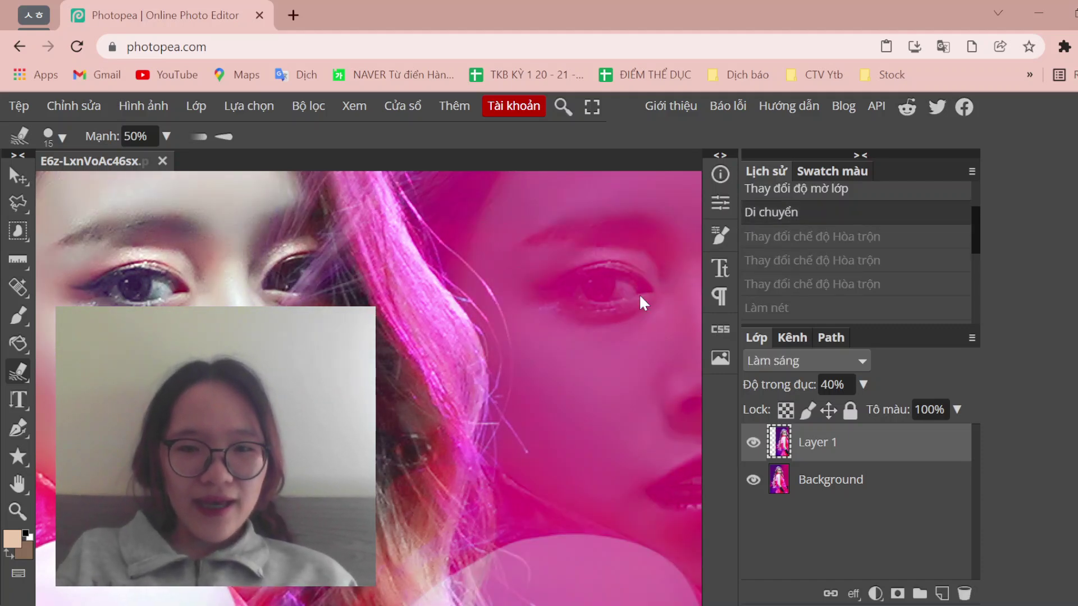
{"action": "key", "text": "ctrl+z"}
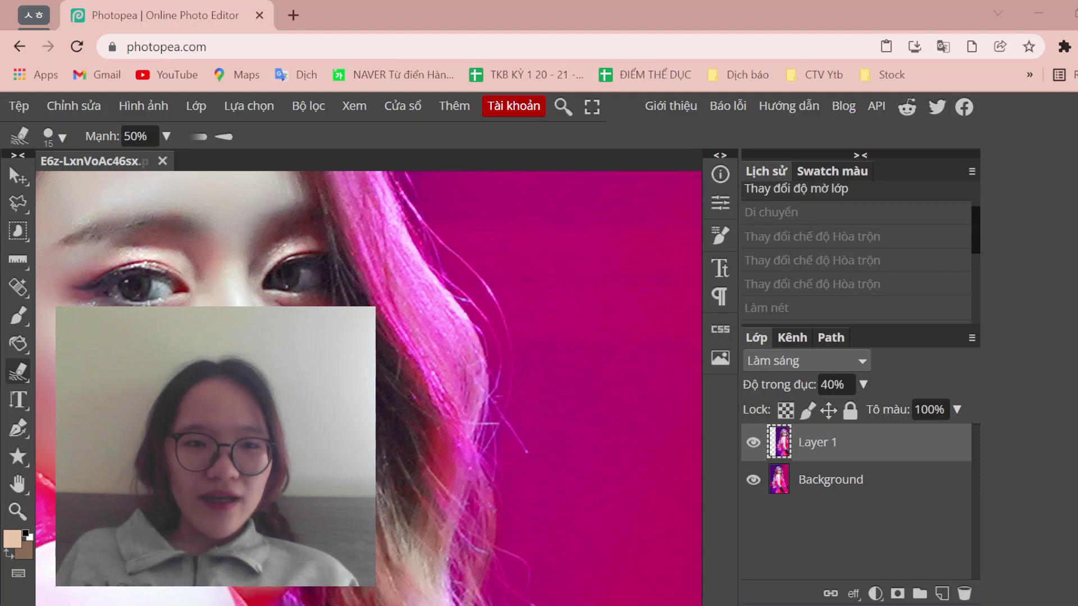